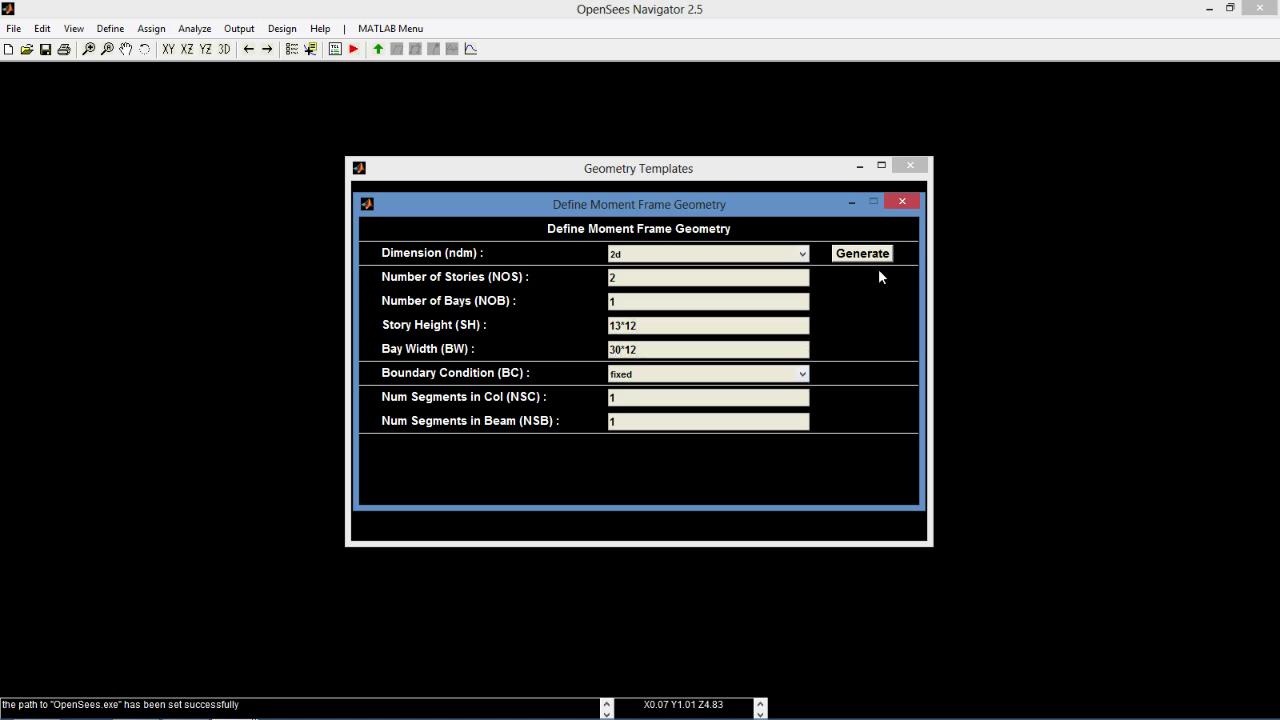
- Generate the 2D fixed-base moment frame with two stories and one bay, and save the model as Second Example.mat
click(879, 256)
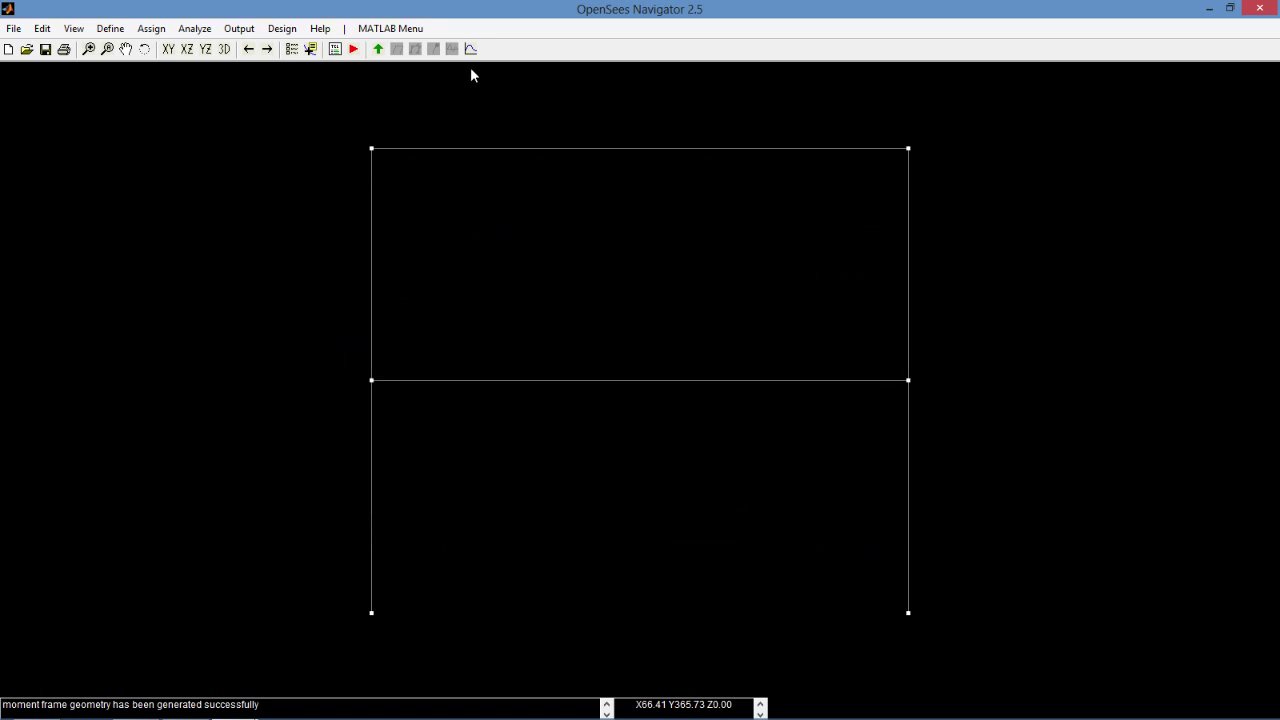
key(ctrl+s)
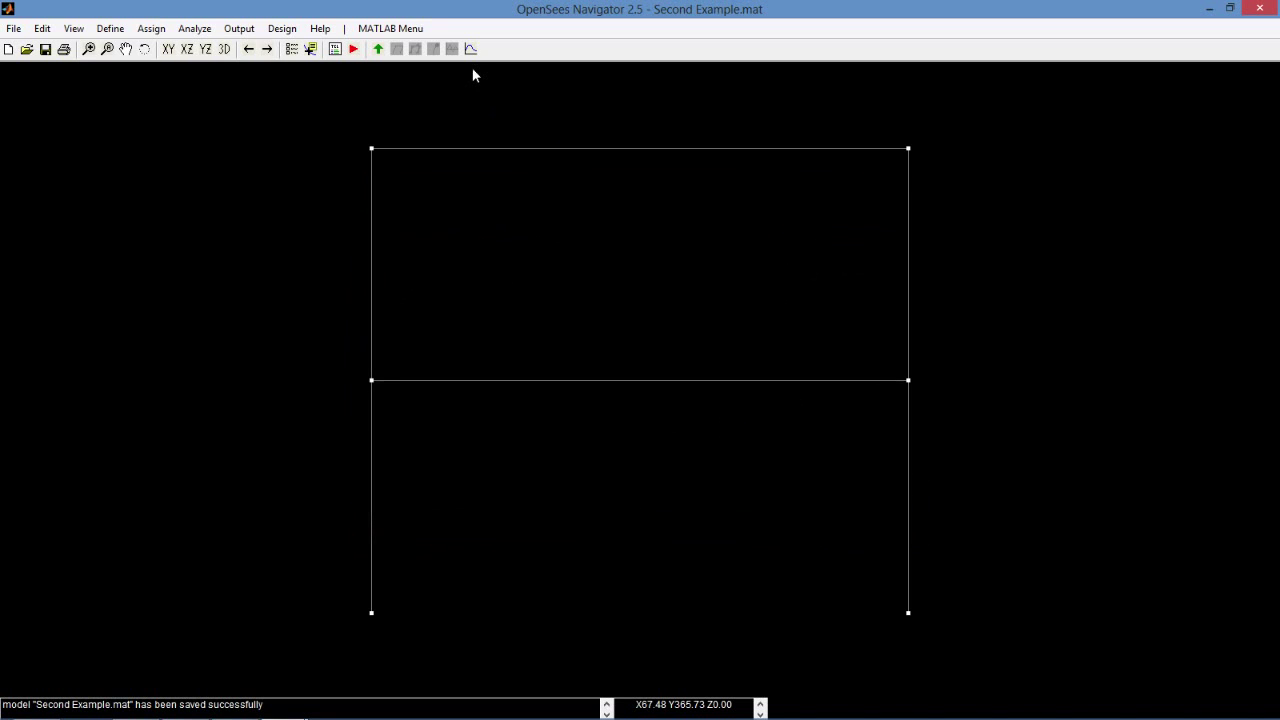
- Add single-point constraints to base nodes 1 and 4 and display the constraints on the model
click(151, 28)
mouse_move(166, 50)
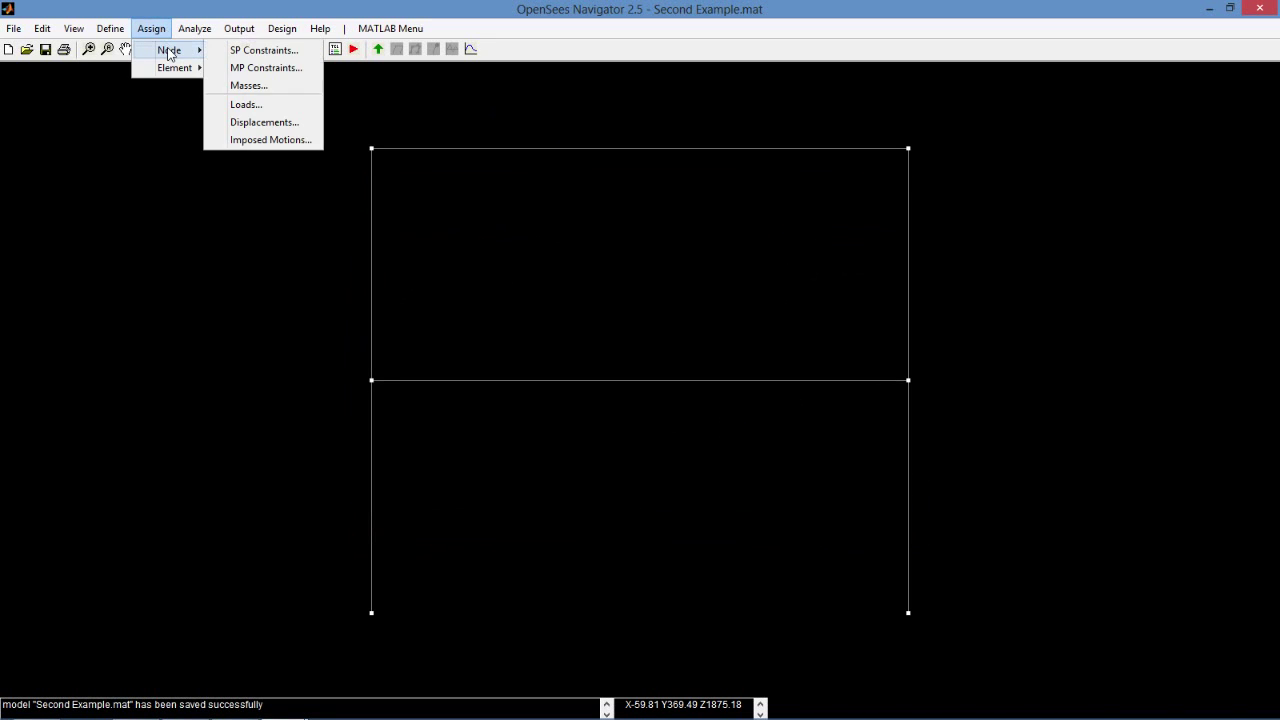
click(263, 52)
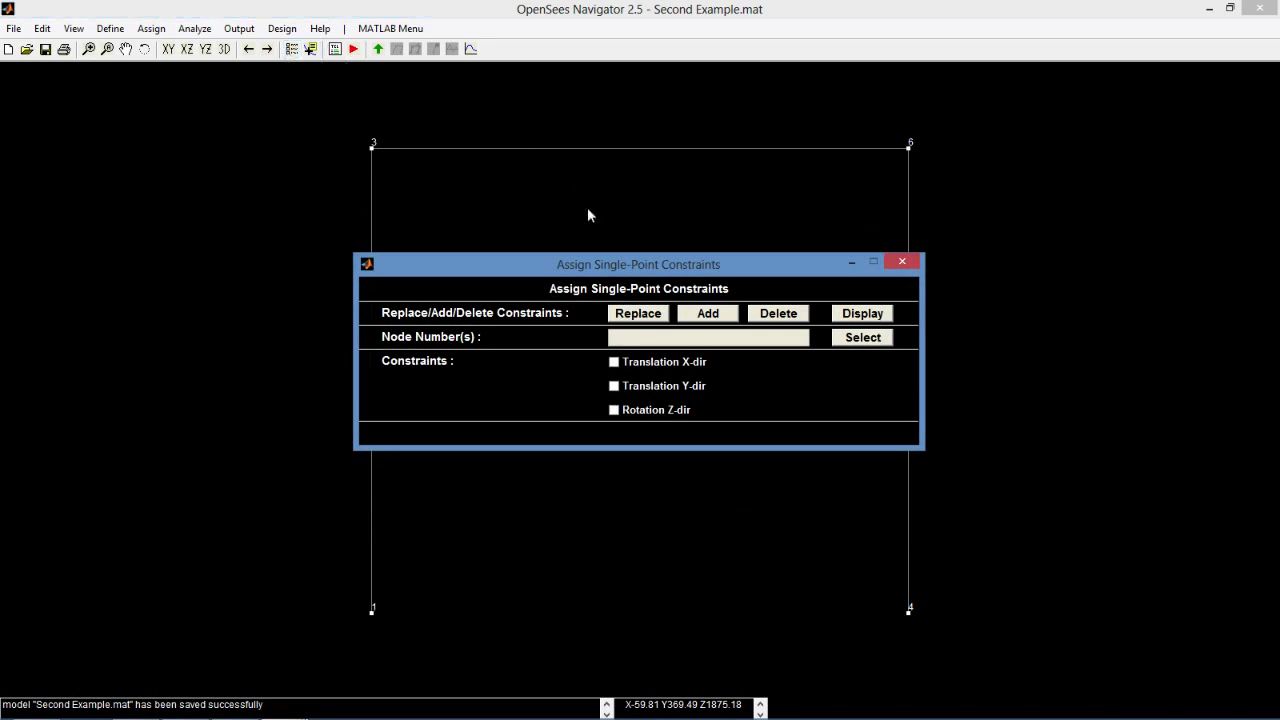
click(652, 333)
text(1 4)
click(660, 389)
click(716, 314)
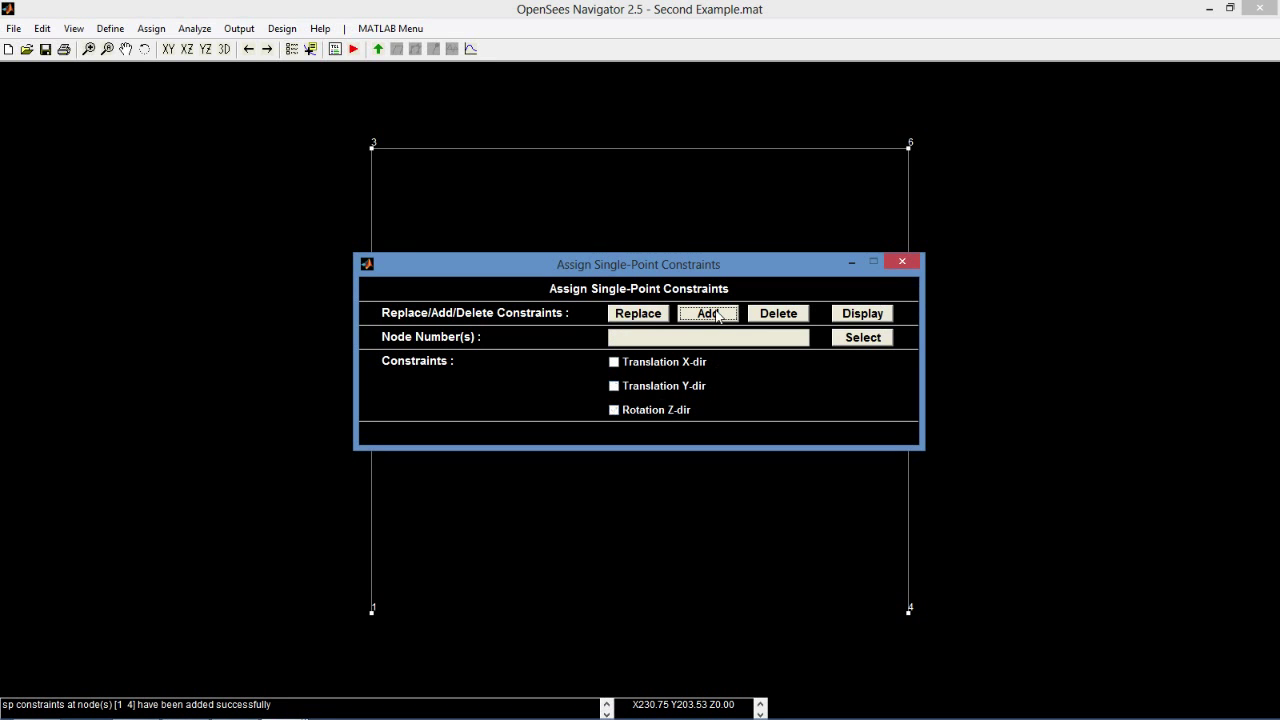
click(856, 318)
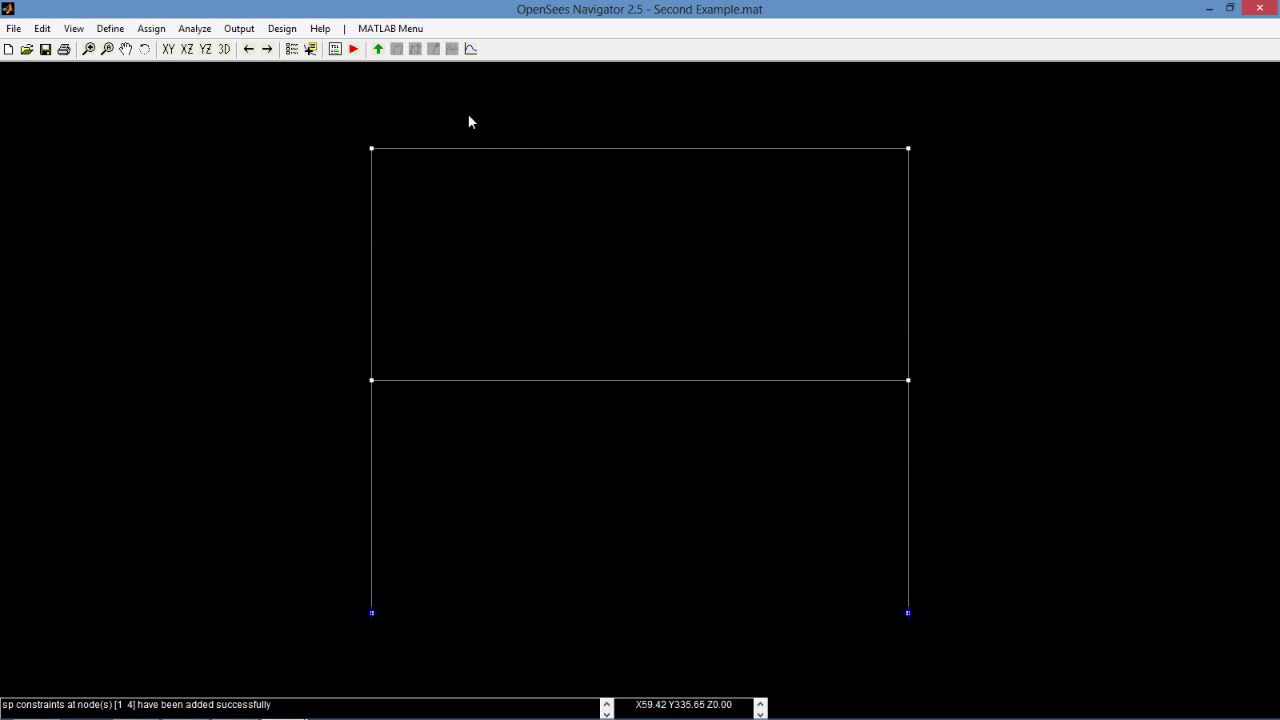
- Assign an Equal DOF constraint named Floor1 with master node 2 and slave node 5 in the X translation direction
click(151, 28)
mouse_move(167, 50)
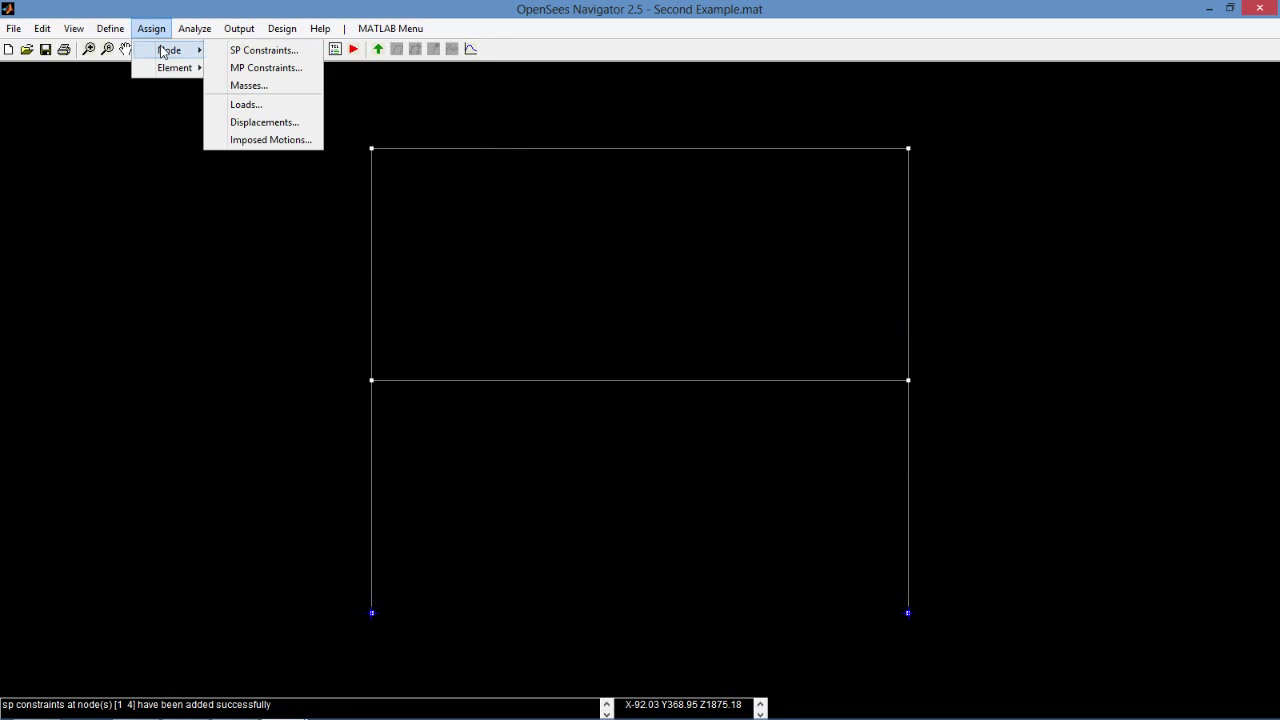
click(283, 70)
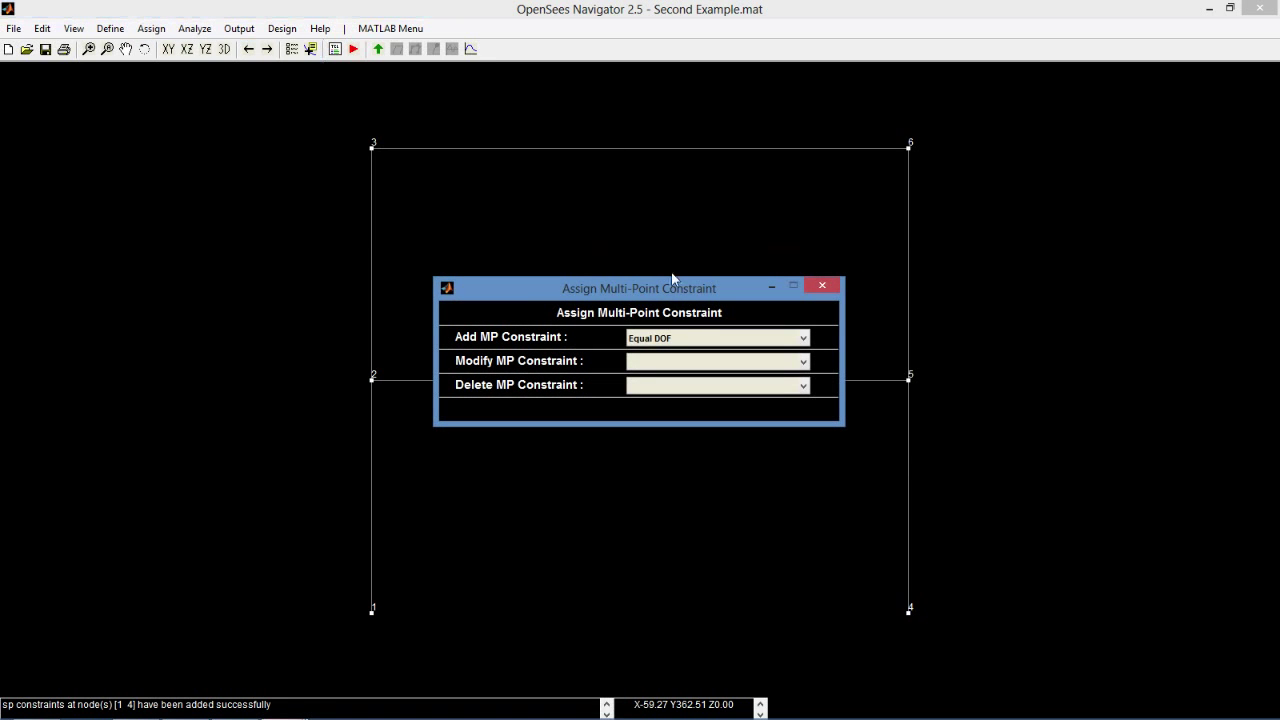
click(685, 339)
click(680, 351)
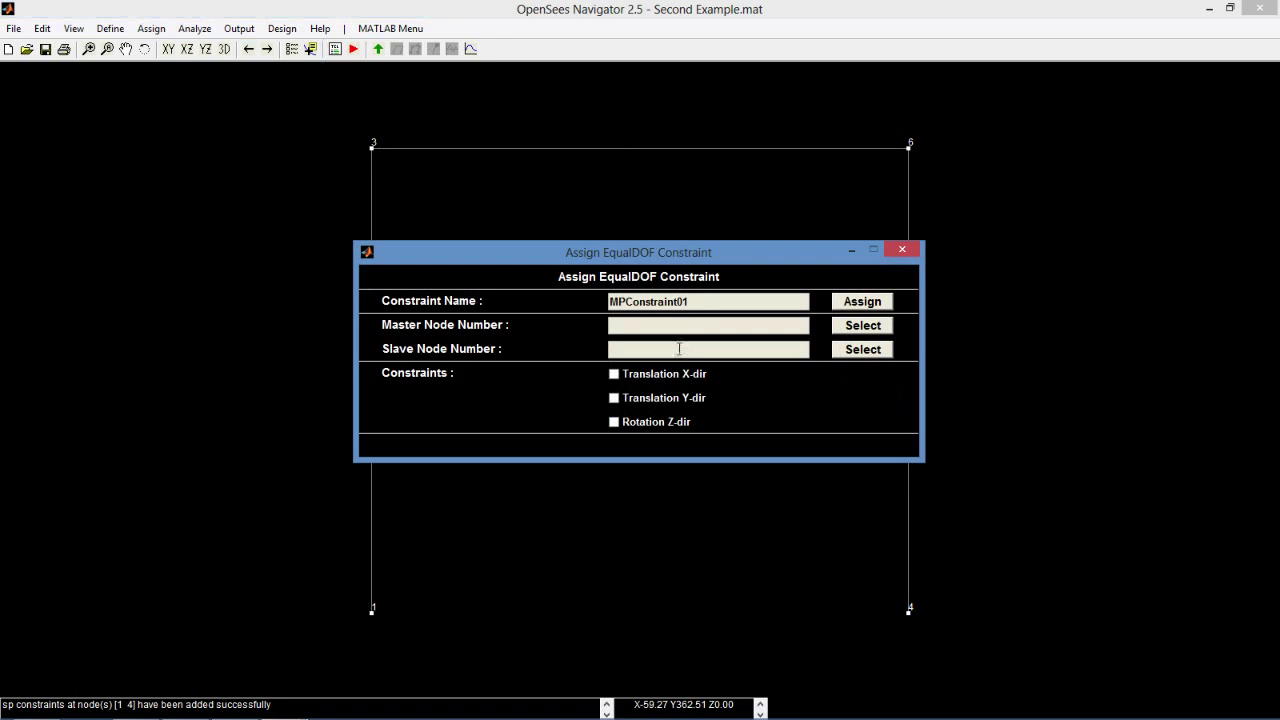
drag(700, 301, 555, 292)
text(Floor1)
click(636, 324)
text(2)
text(5)
click(648, 376)
click(877, 305)
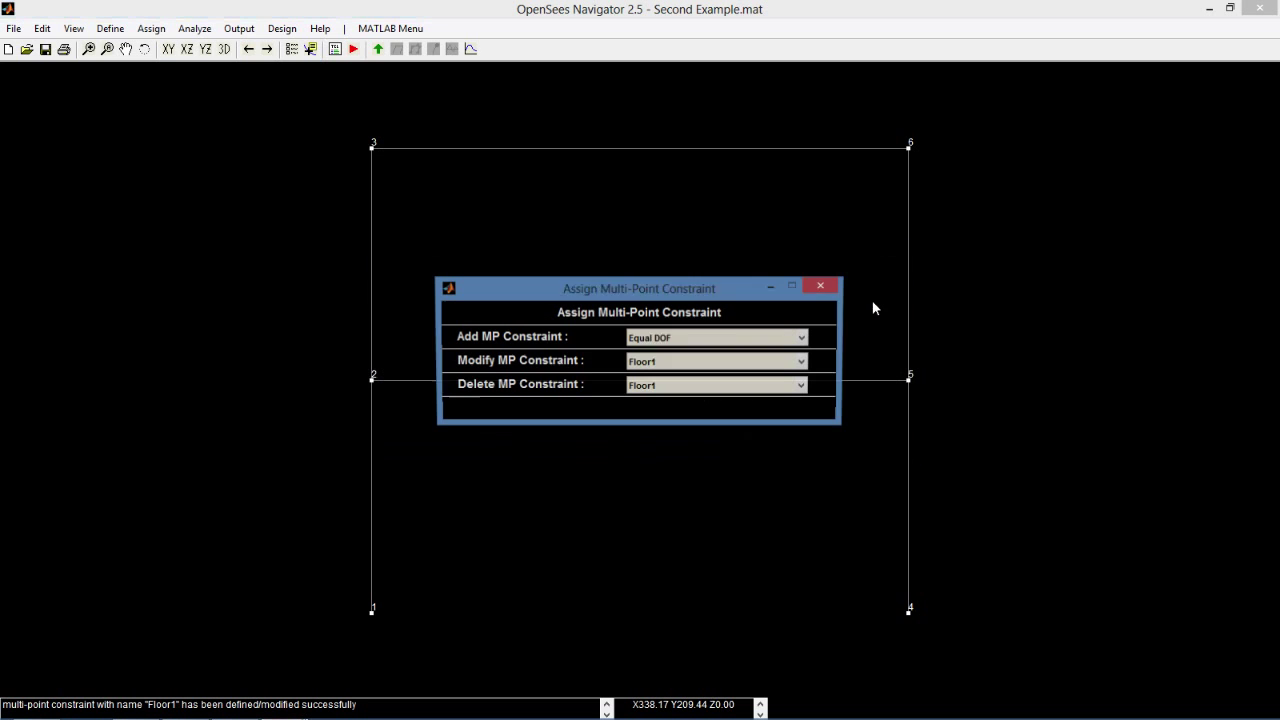
- Assign an Equal DOF constraint named Floor2 with master node 3 and slave node 6, and finish the multi-point constraints
click(777, 337)
click(778, 357)
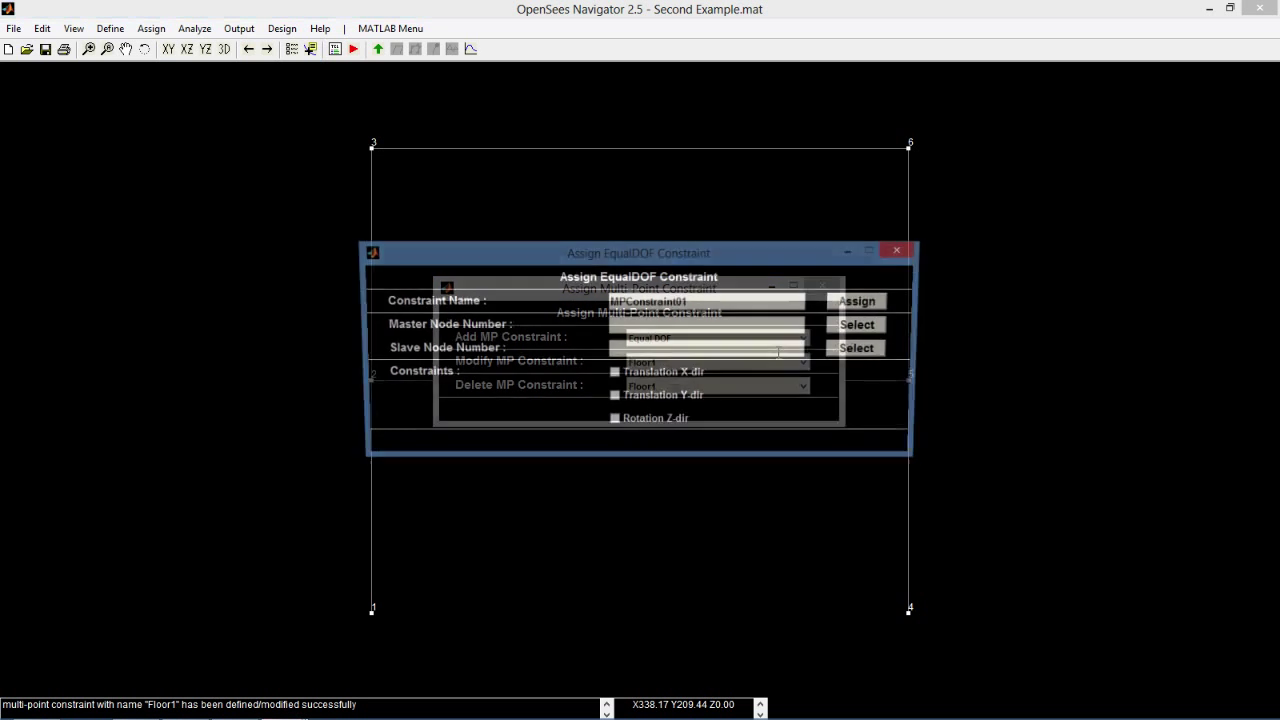
drag(732, 312, 370, 312)
text(Floor)
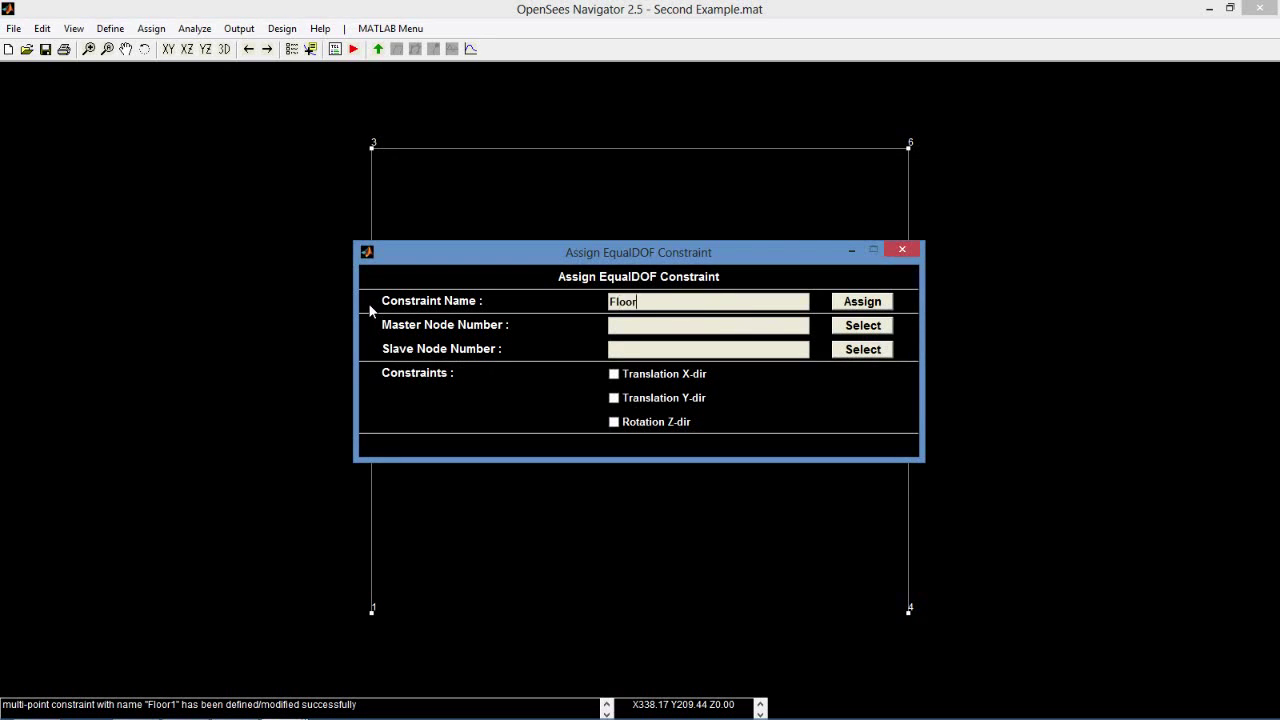
text(23)
click(628, 347)
text(6)
click(862, 302)
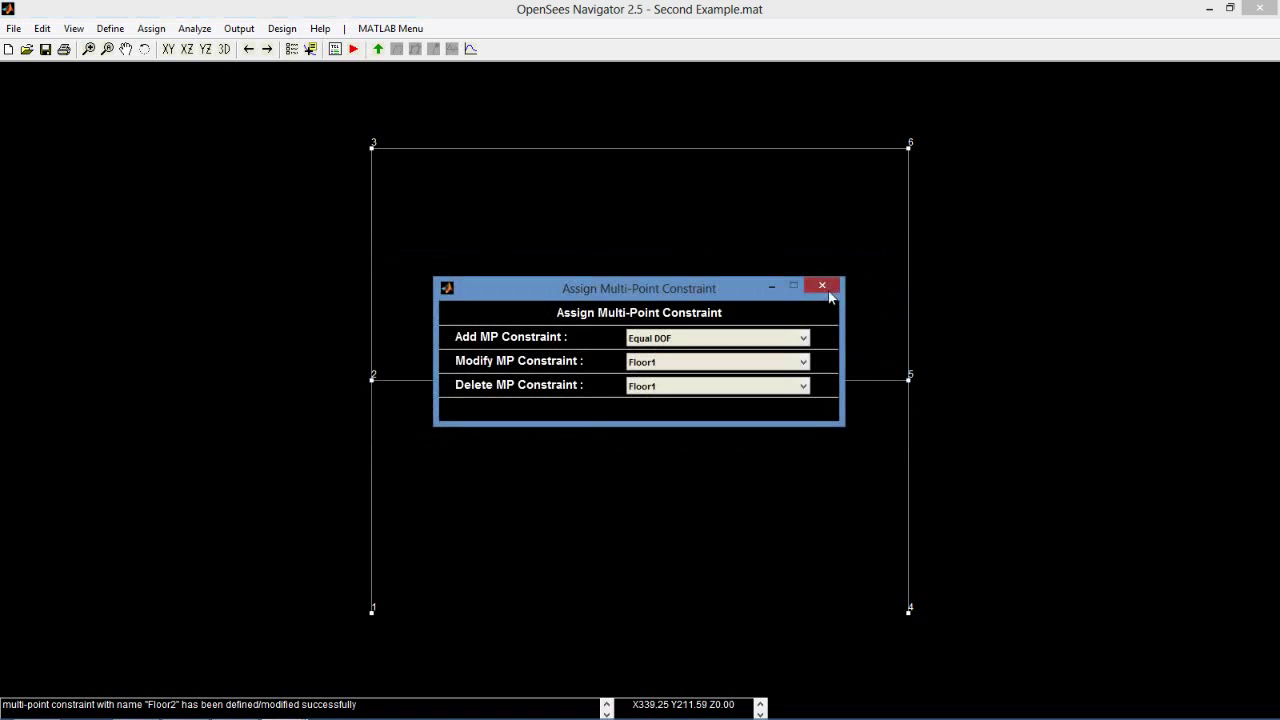
click(823, 286)
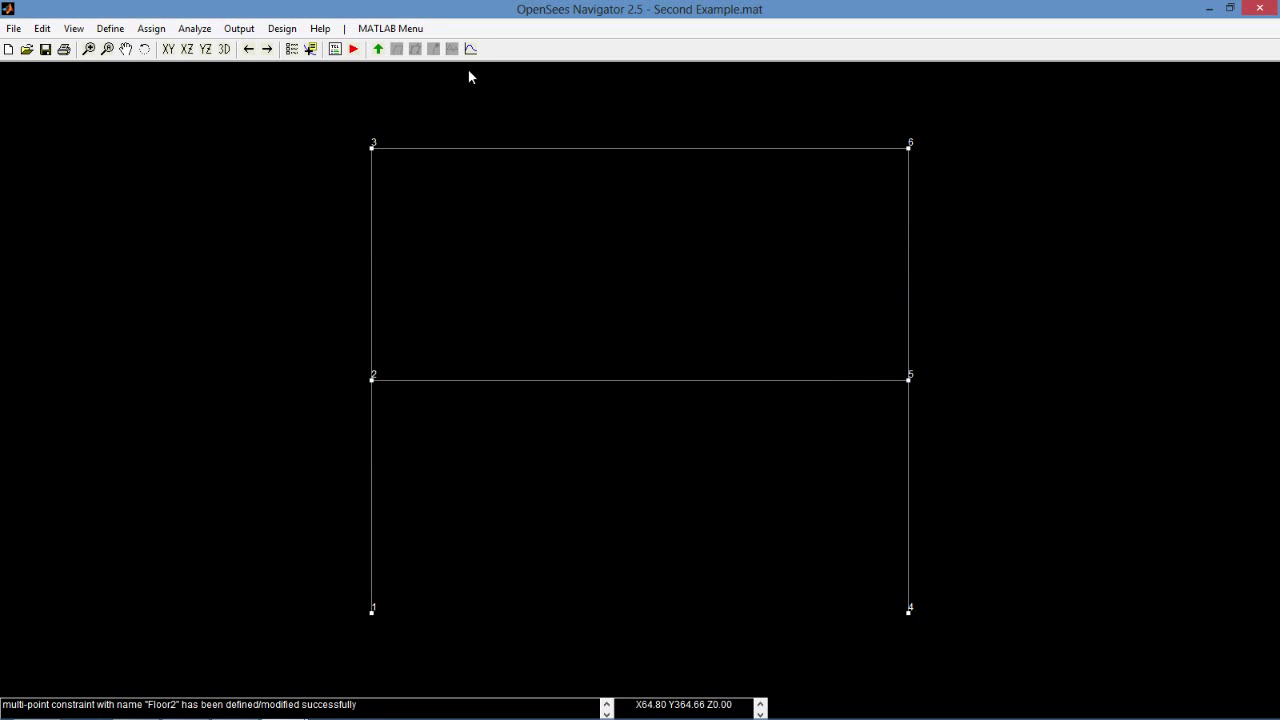
- Add nodal masses of 0.5 in the X direction to nodes 2, 3, 5 and 6 and display the masses
click(152, 28)
mouse_move(163, 52)
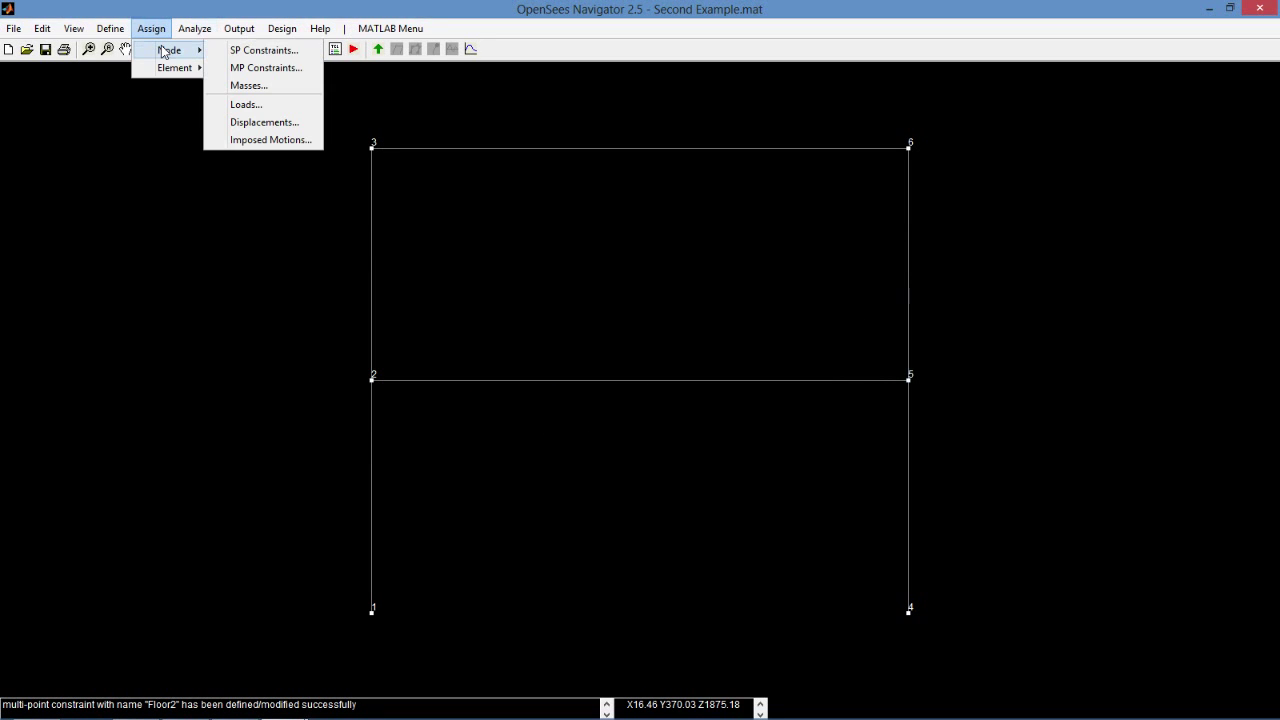
click(252, 86)
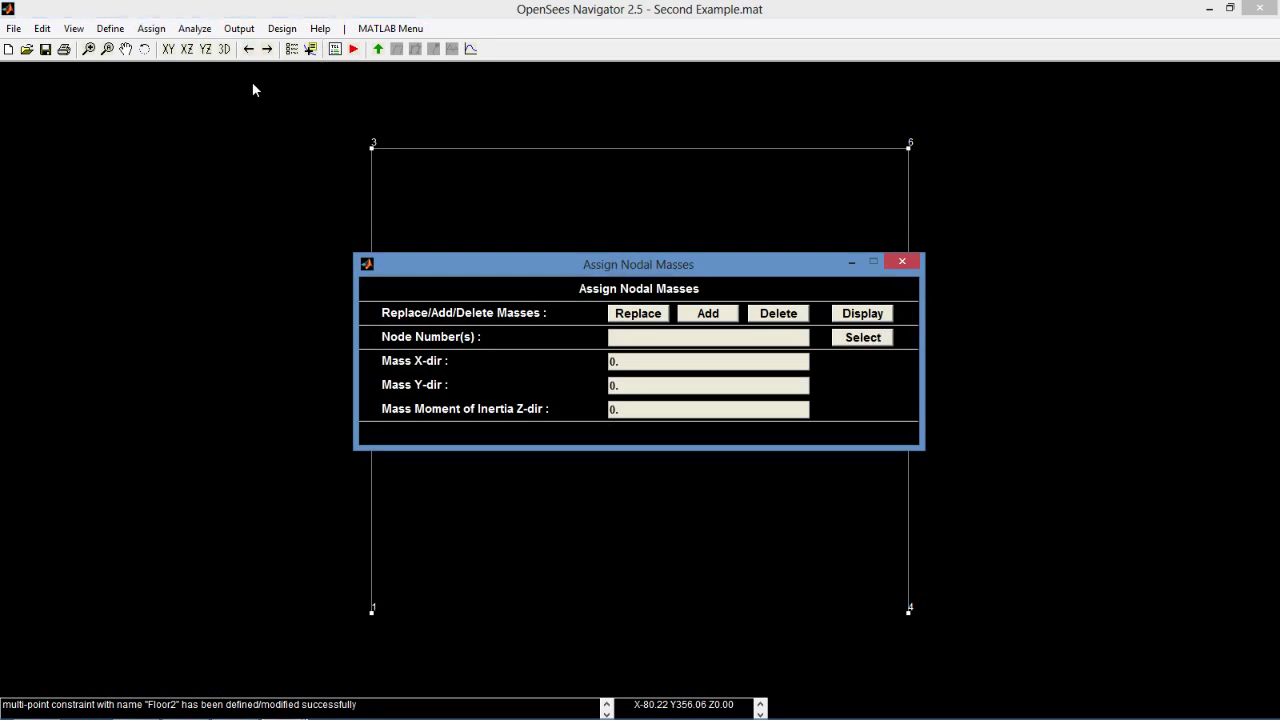
click(666, 338)
text(2 3 5 6)
double_click(628, 362)
text(0)
click(713, 318)
click(866, 315)
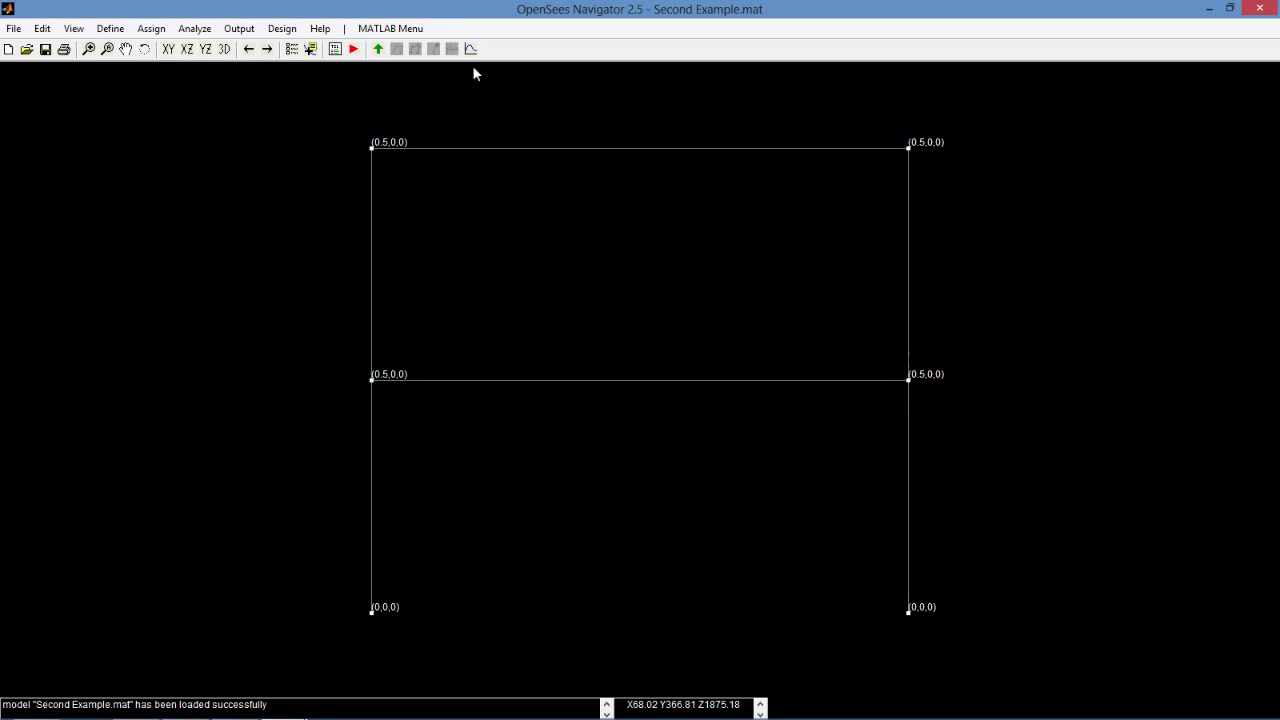
- Define a Steel01 uniaxial material named Beam with yield stress 36 and hardening ratio 0.01
click(110, 28)
mouse_move(127, 55)
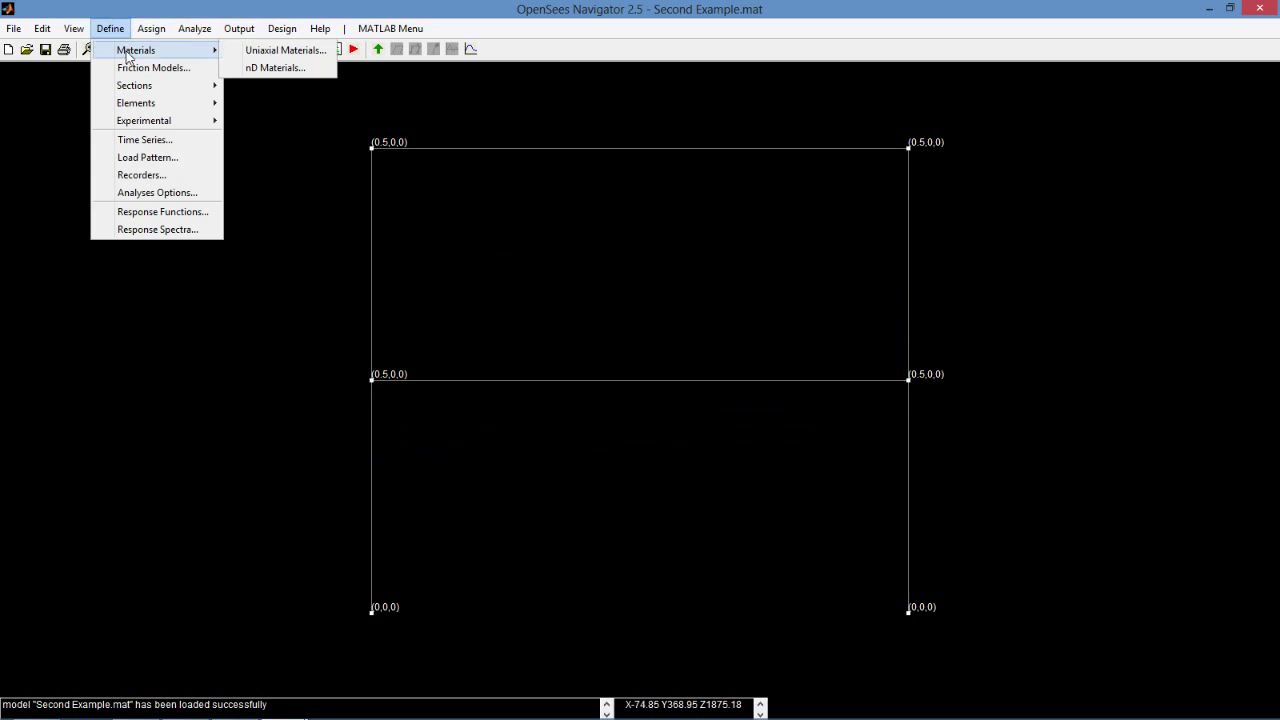
click(270, 50)
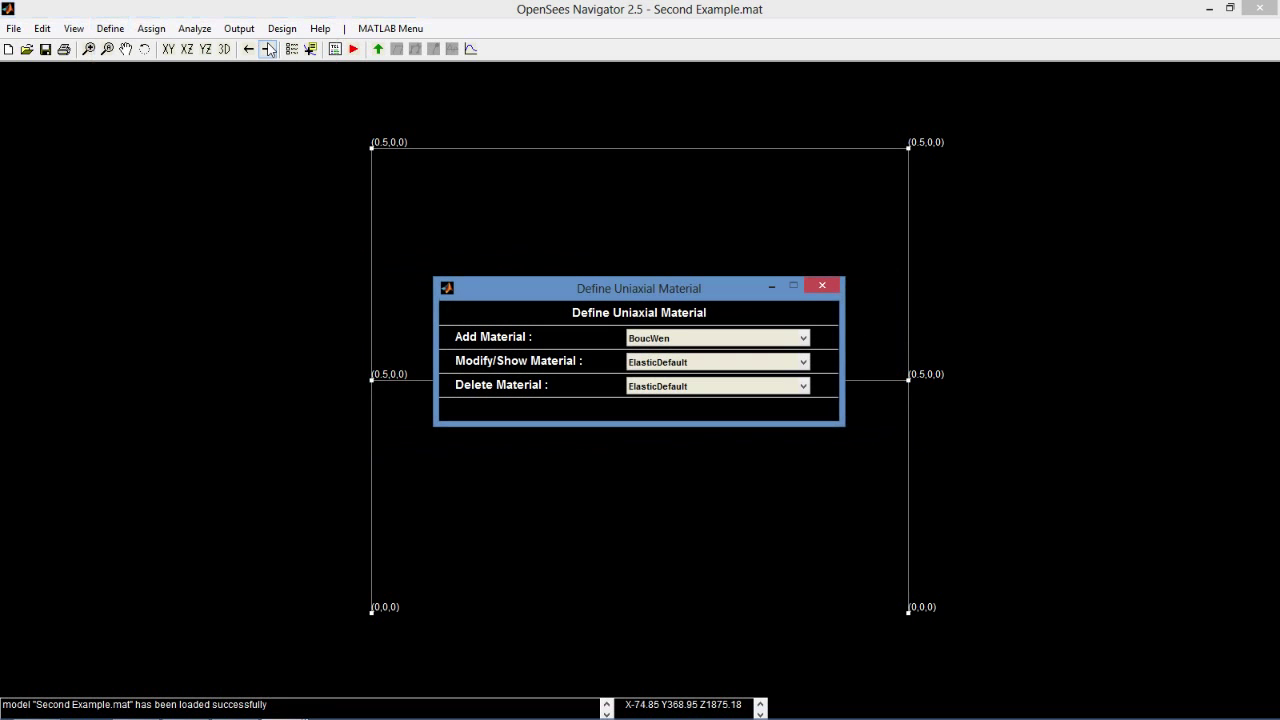
click(670, 338)
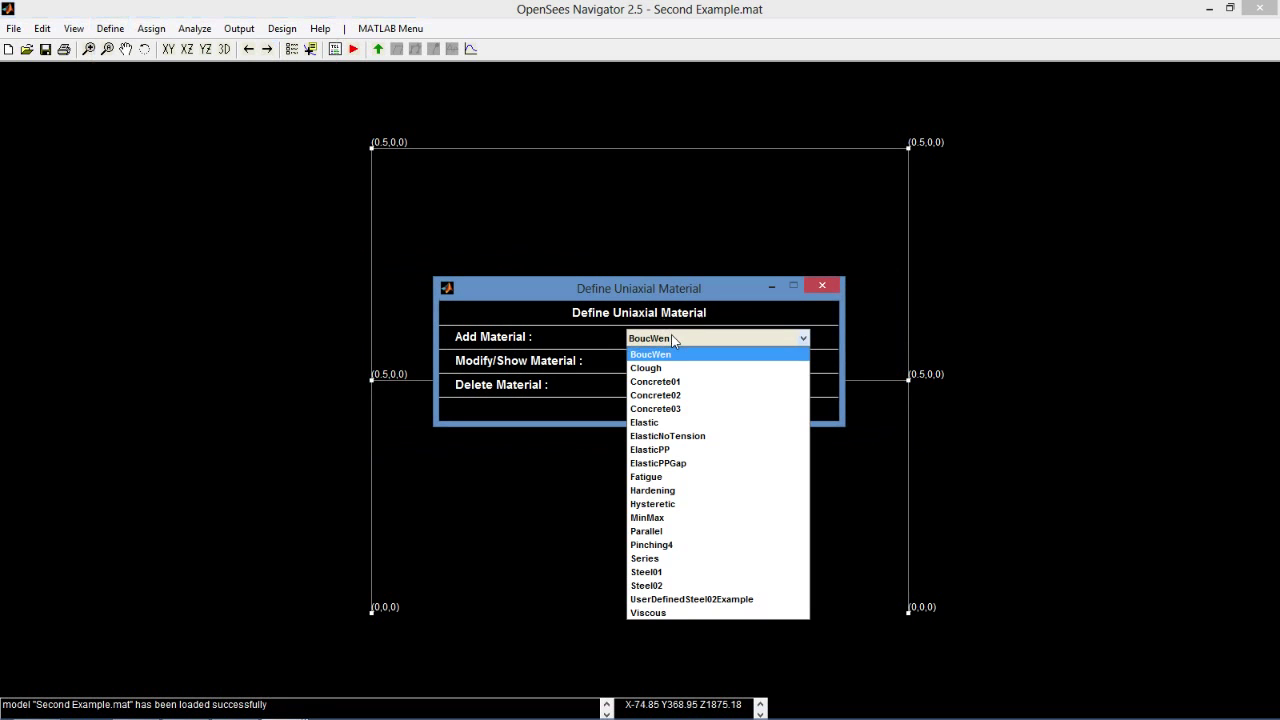
click(664, 572)
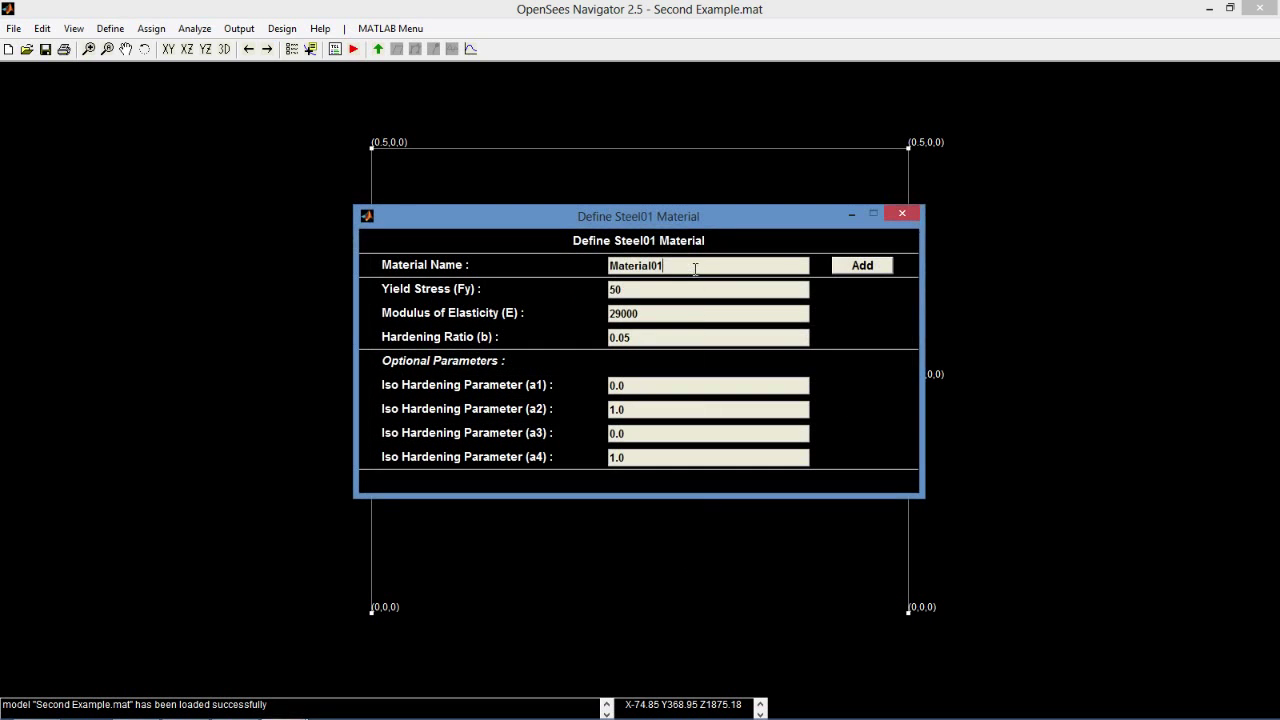
drag(744, 265, 558, 265)
text(Beam)
drag(636, 292, 550, 292)
text(36)
drag(650, 341, 591, 350)
text(0.01)
click(866, 266)
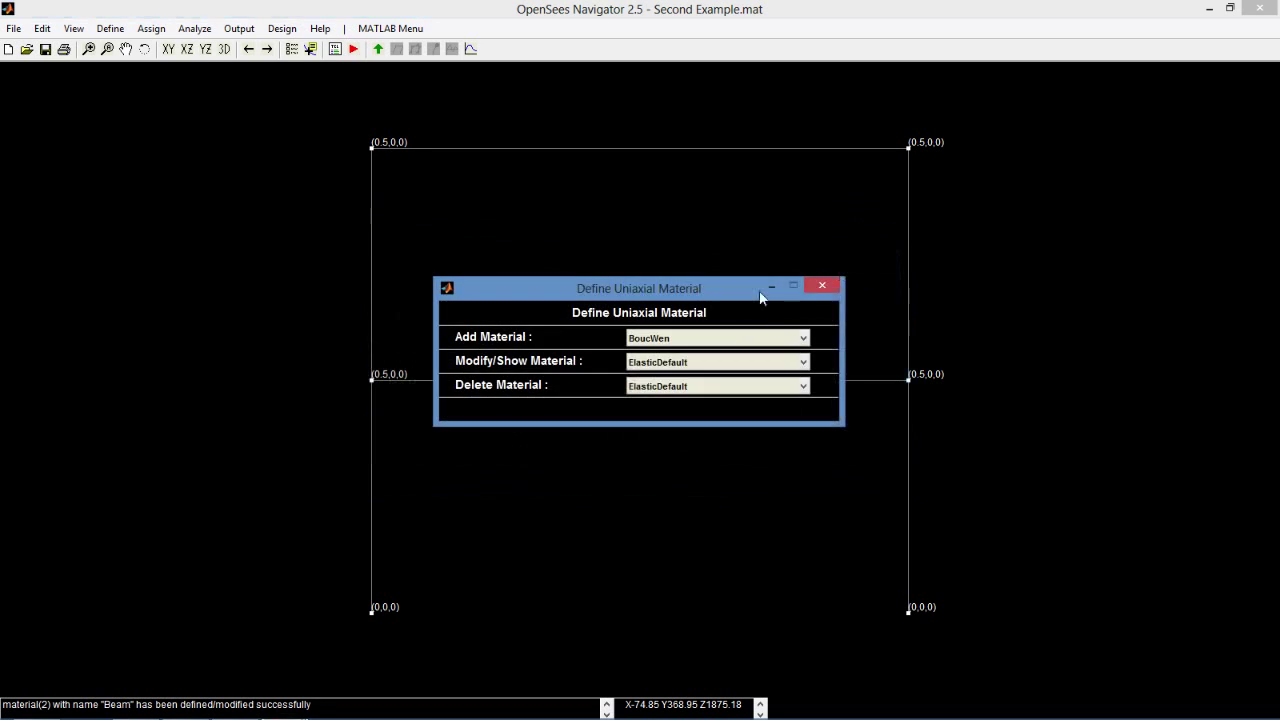
- Define a second Steel01 uniaxial material named Column with hardening ratio 0.01, and finish the material definitions
click(726, 337)
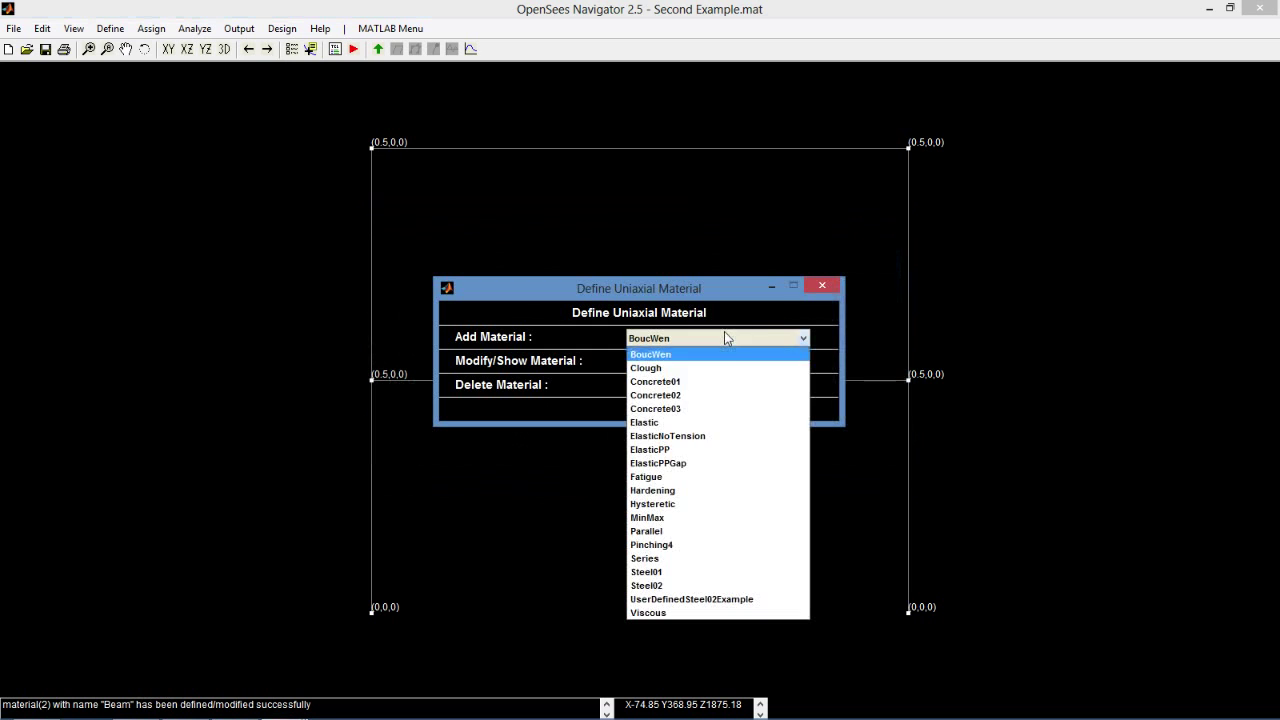
click(691, 572)
drag(722, 268, 582, 267)
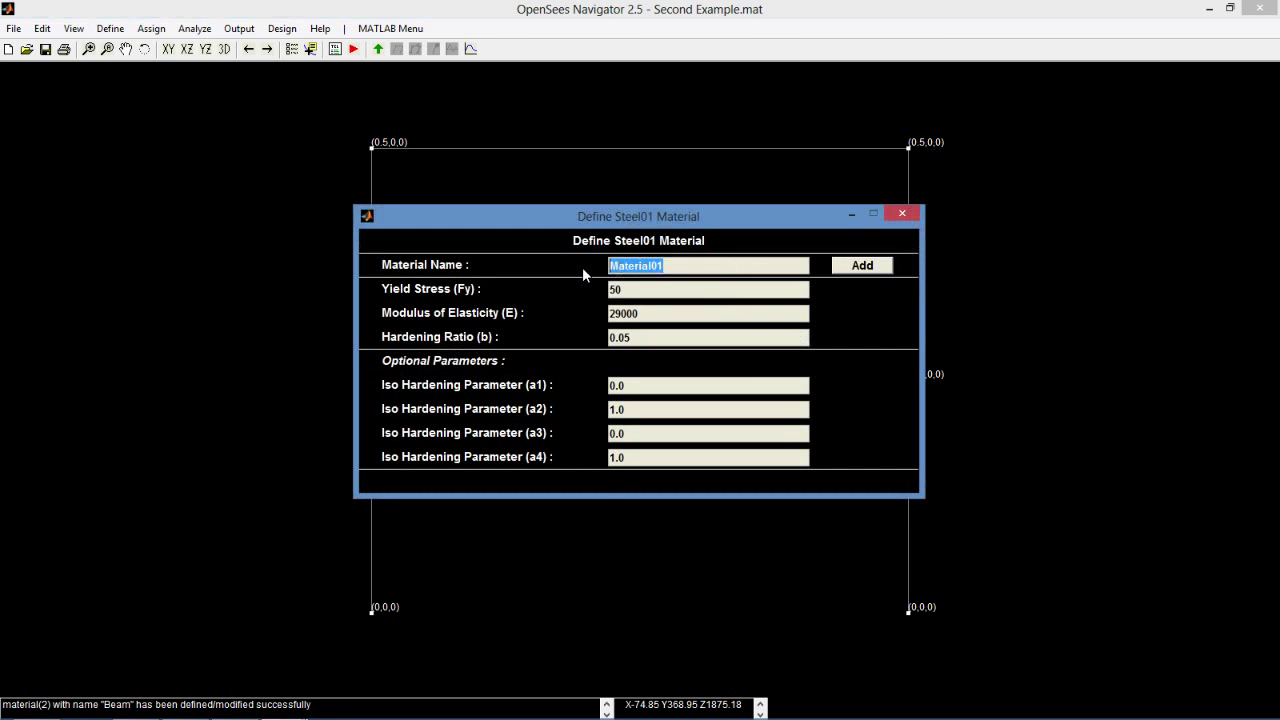
text(Column)
click(633, 289)
drag(634, 337, 594, 342)
text(0.01)
click(853, 271)
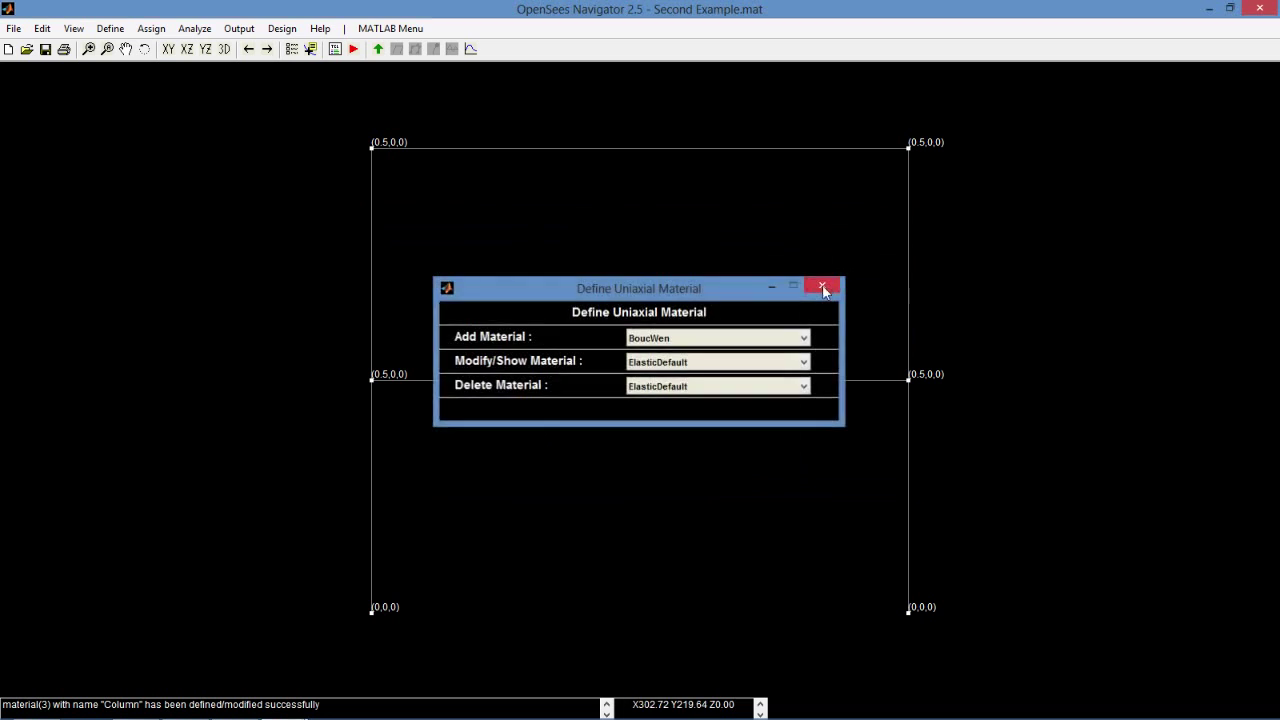
click(822, 288)
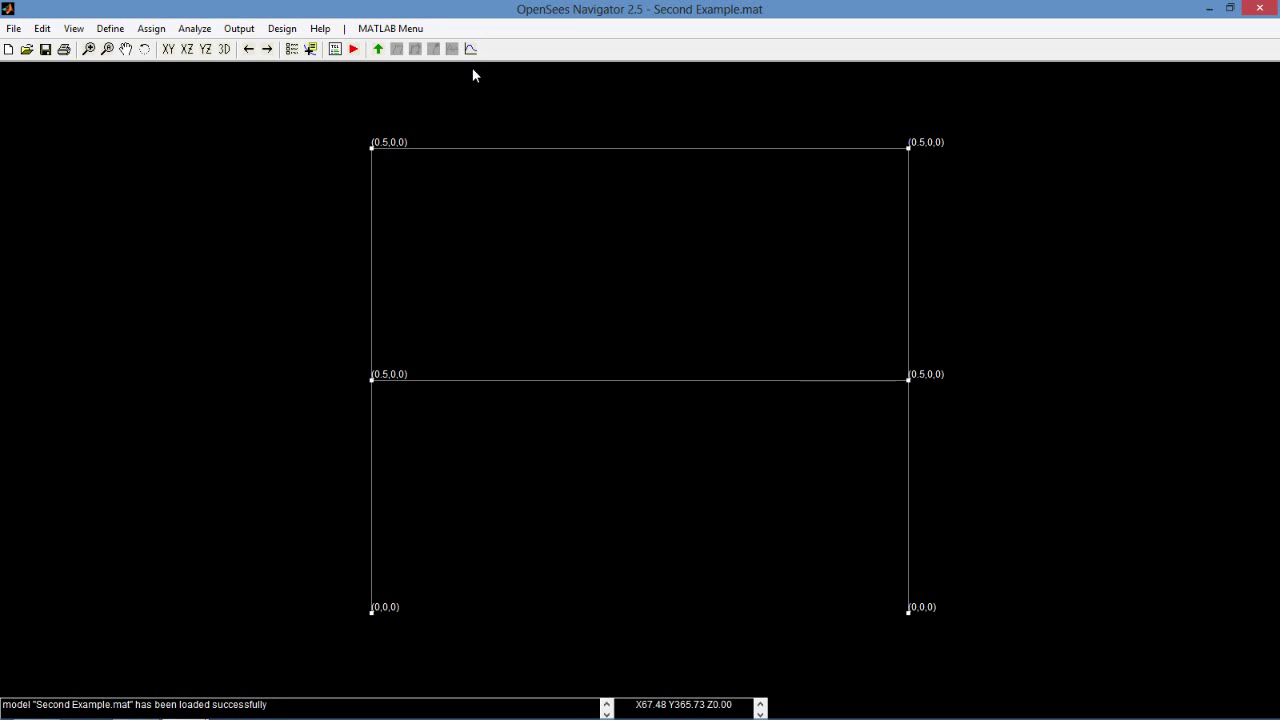
- Start a new fiber line section and name it Beam
click(117, 31)
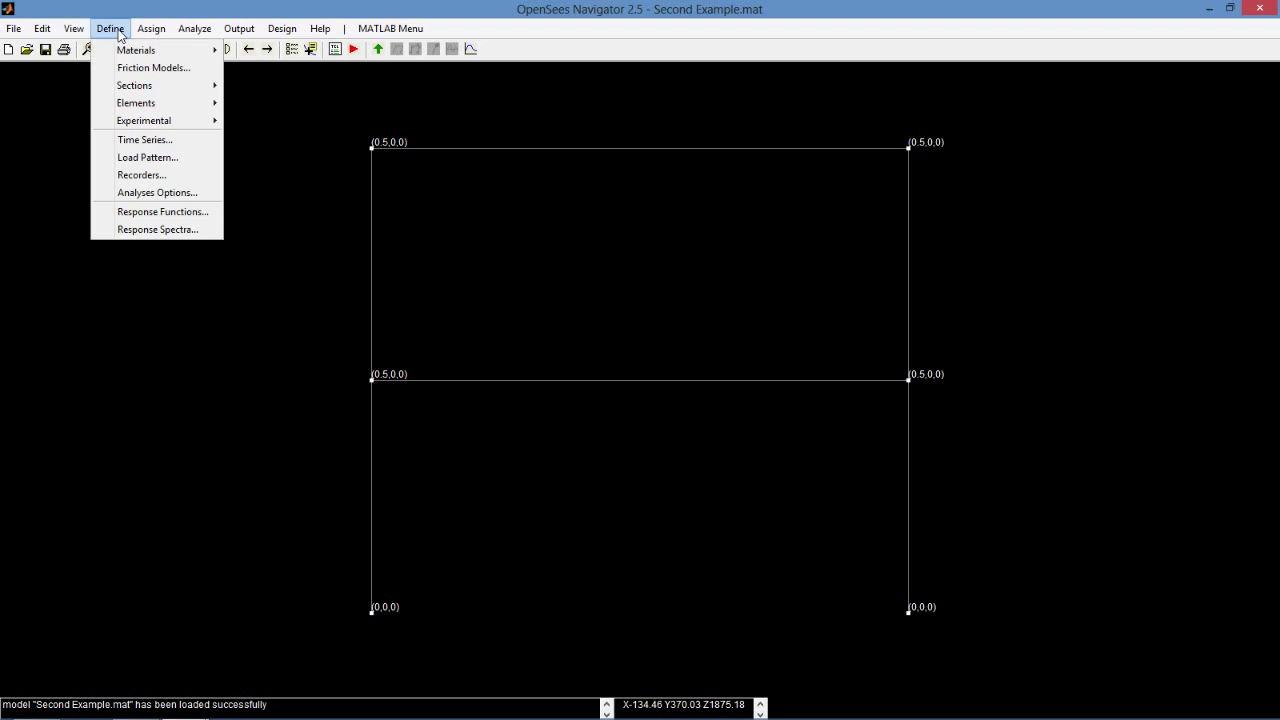
mouse_move(140, 85)
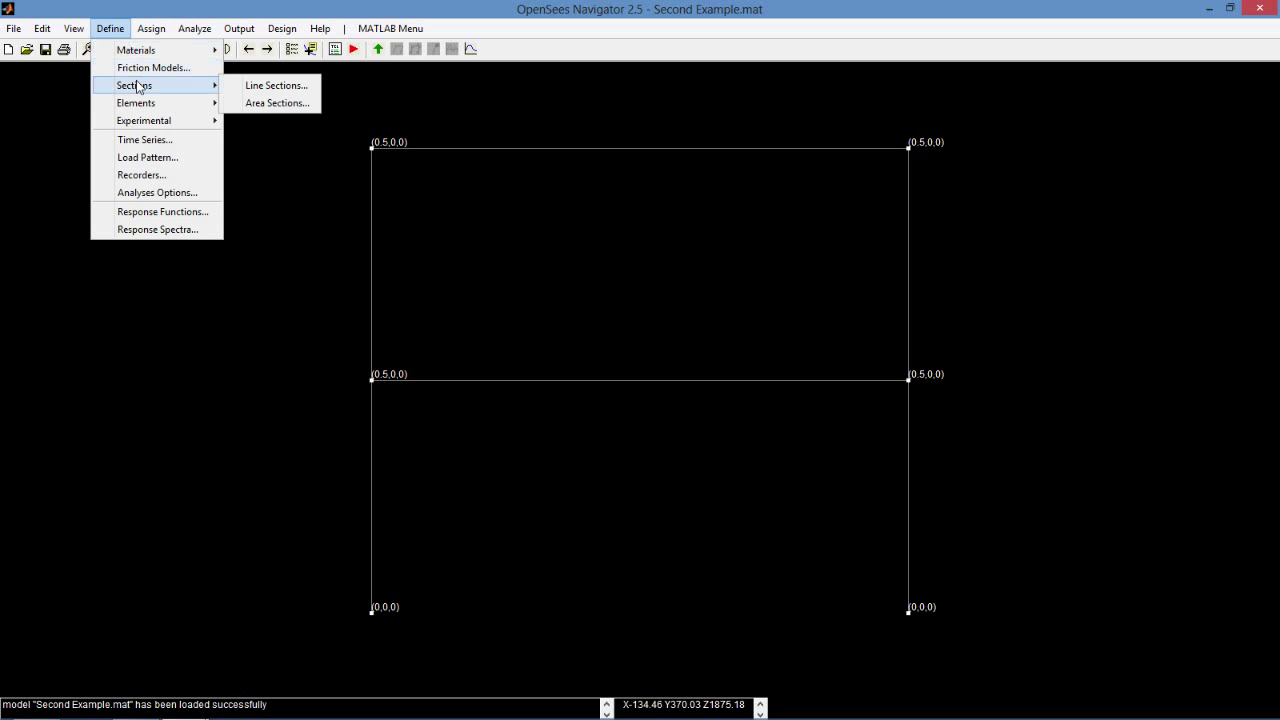
click(272, 86)
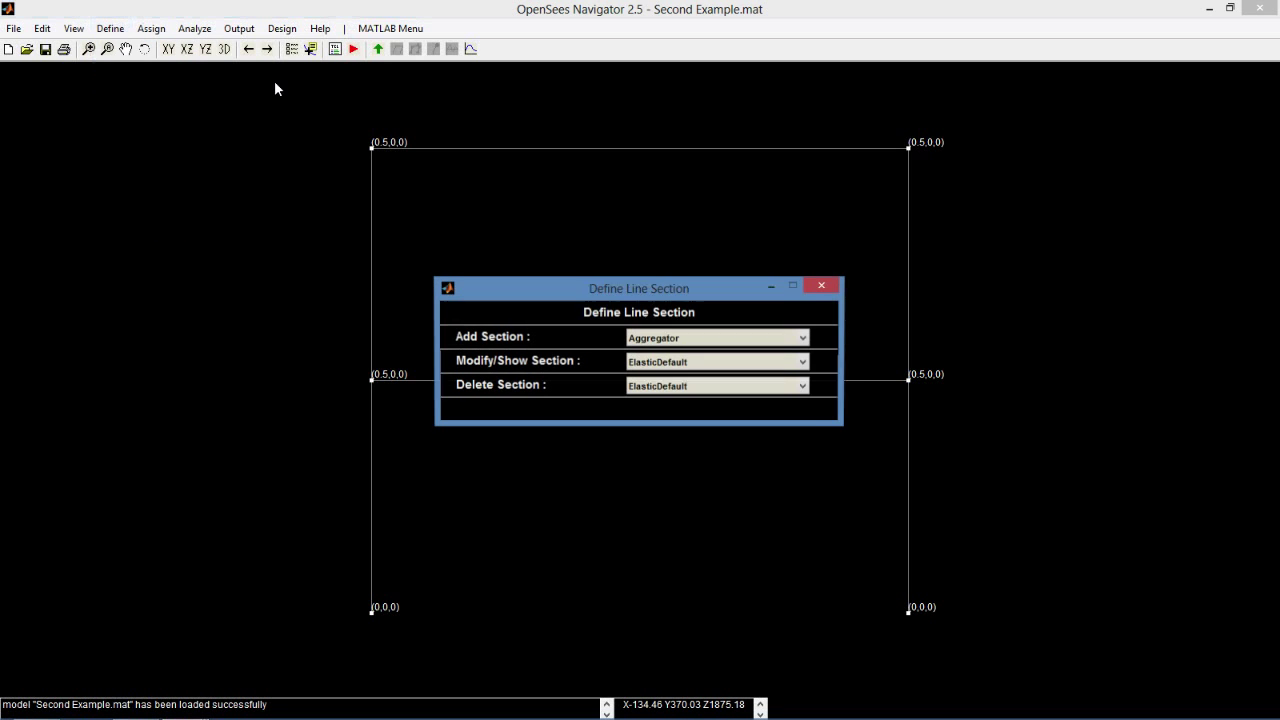
click(700, 338)
click(683, 391)
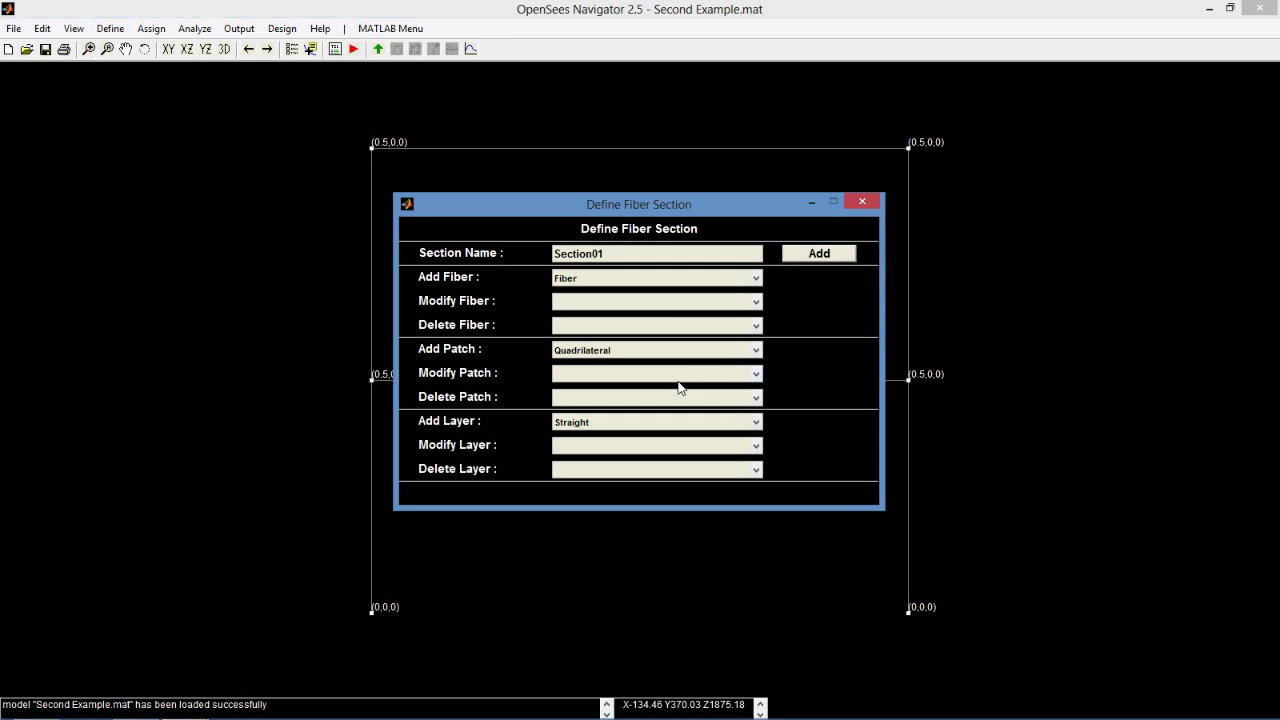
drag(626, 253, 517, 253)
text(Beam)
- Start an AISC patch in the Beam fiber section, naming it Beam and choosing the Beam material
click(590, 352)
click(590, 394)
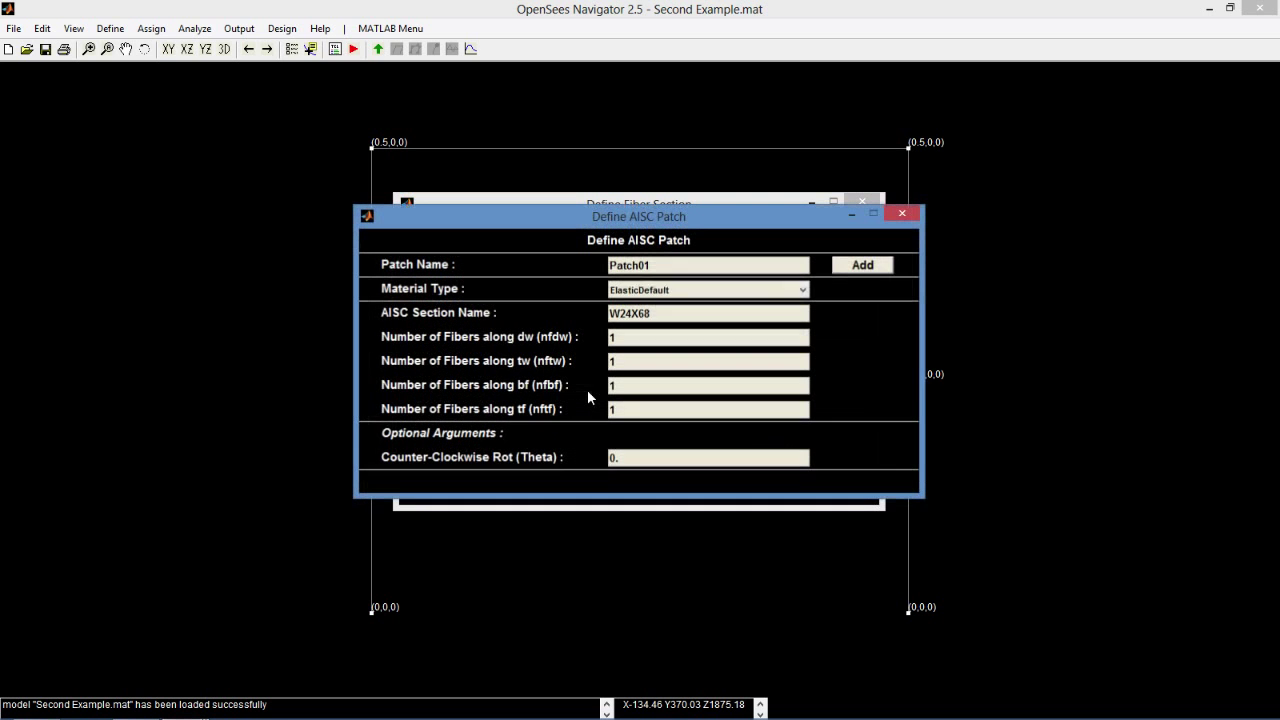
drag(670, 259, 579, 270)
text(Beam)
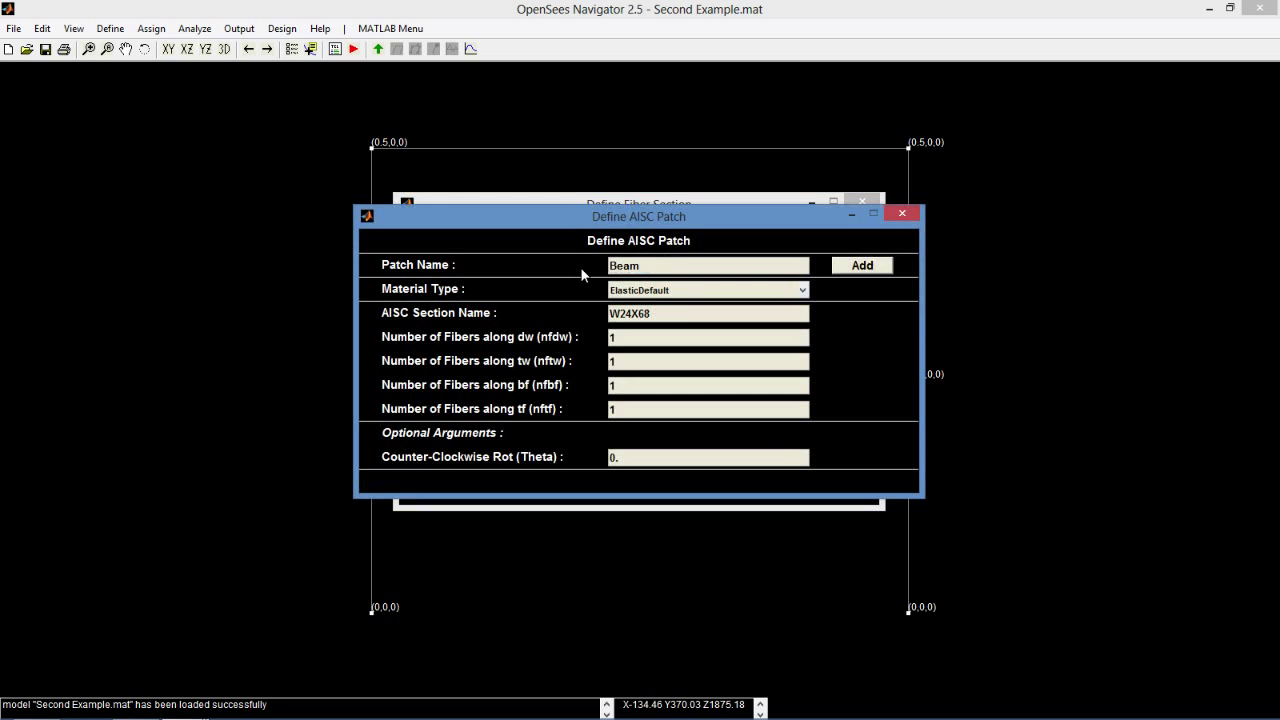
click(637, 289)
click(654, 319)
drag(667, 313, 610, 313)
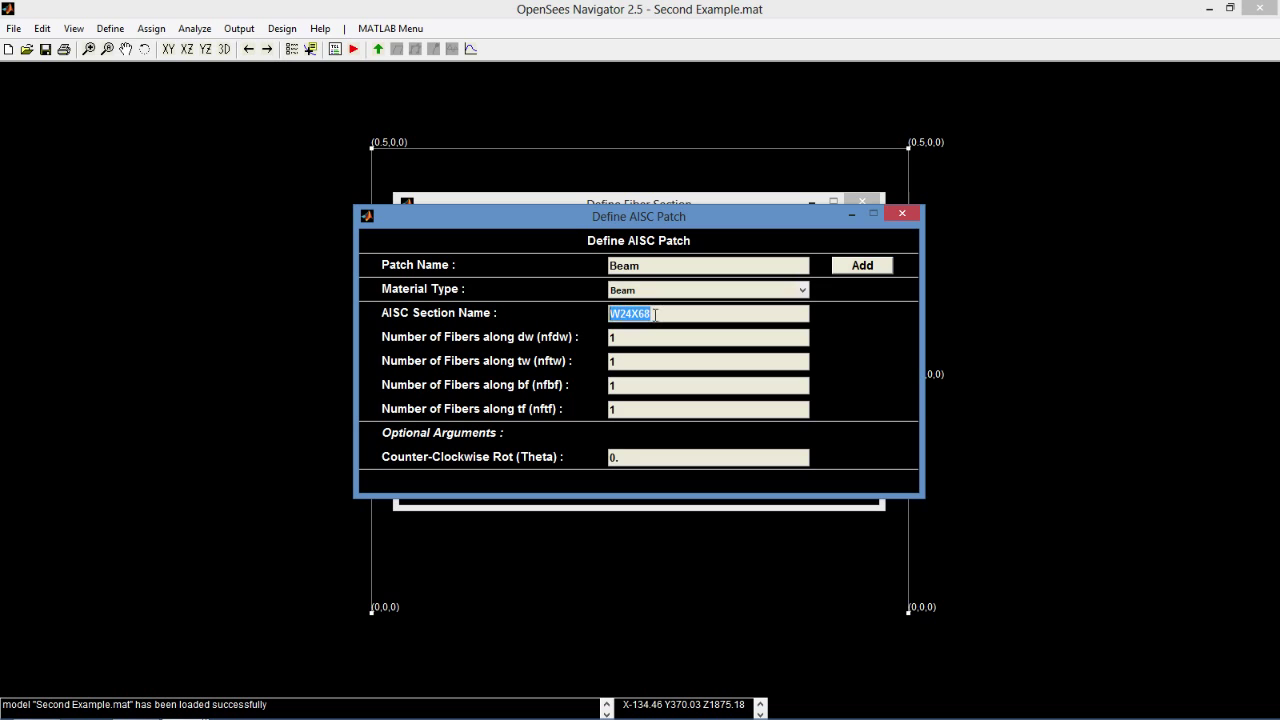
- List the available AISC sections of shape W24, mark W24X62 in the list, and close the lookup
click(282, 28)
mouse_move(300, 52)
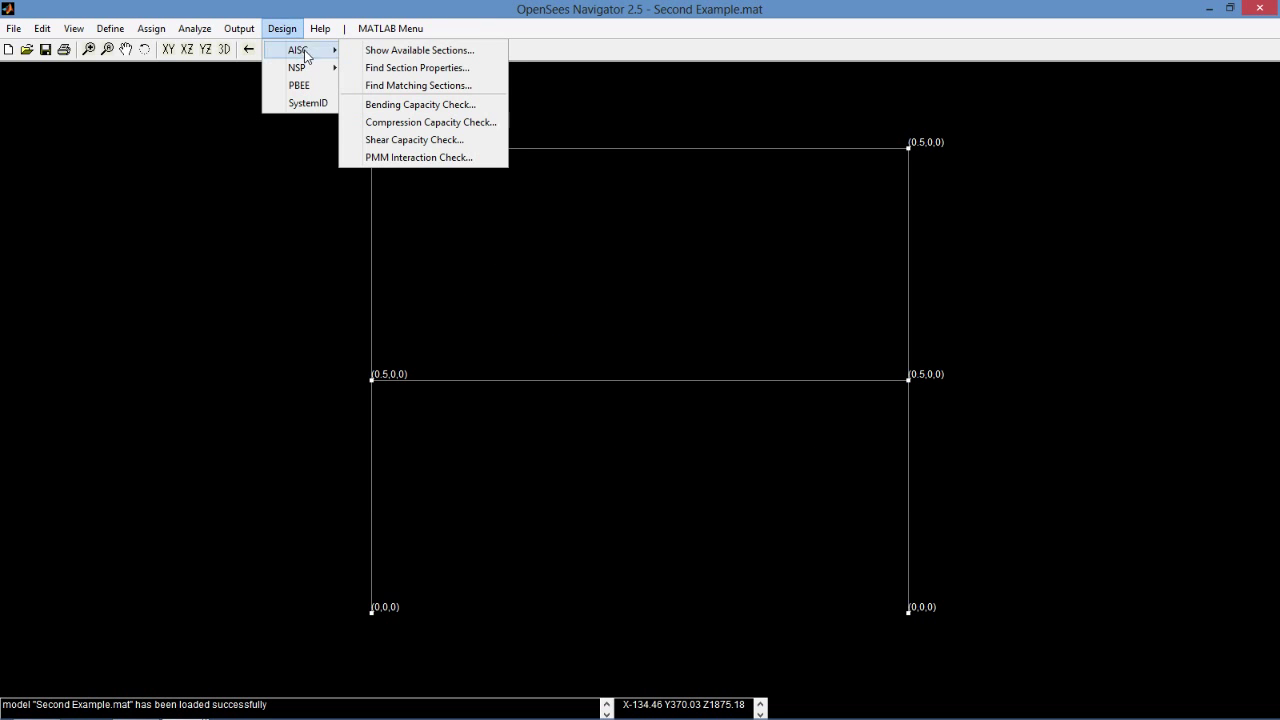
click(383, 51)
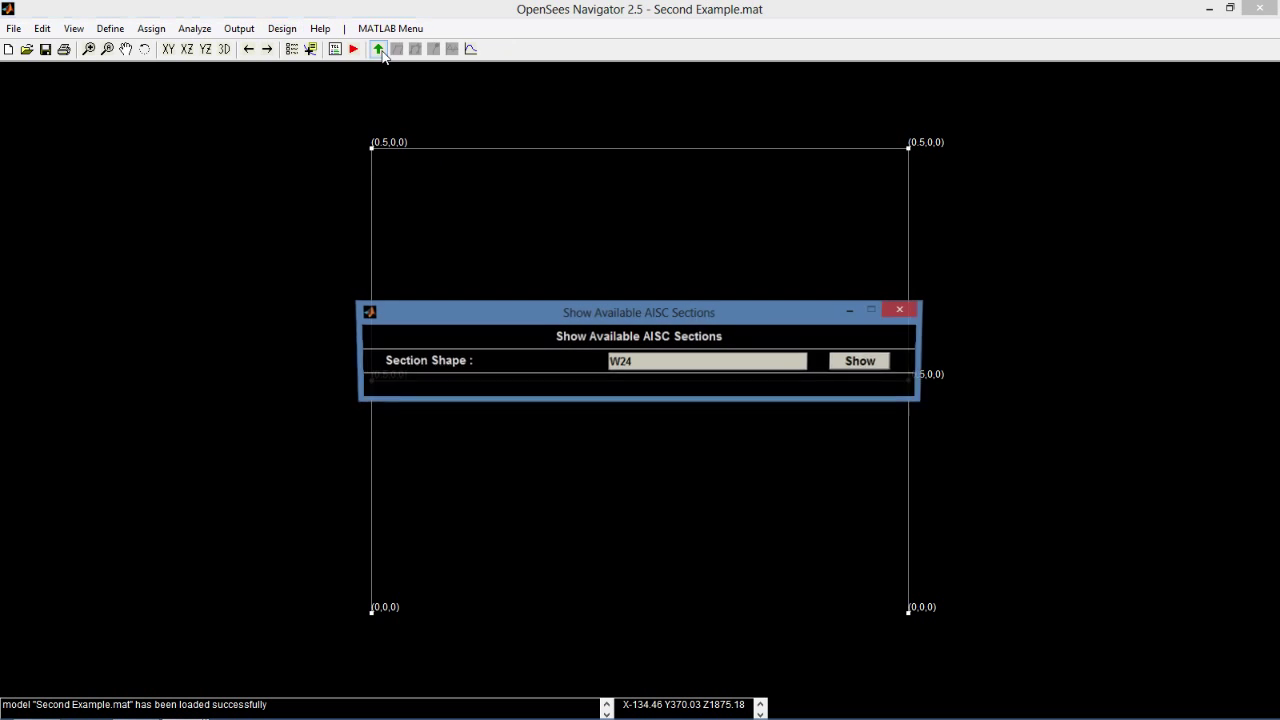
double_click(714, 357)
click(840, 364)
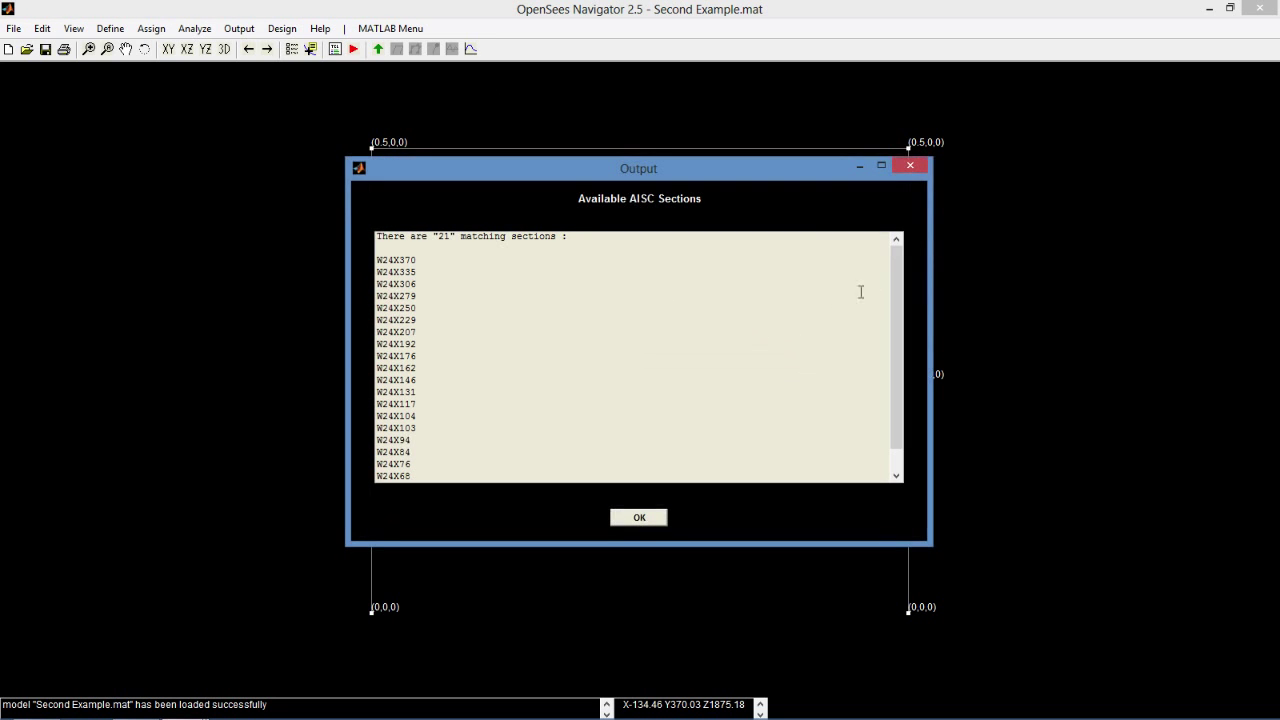
drag(893, 286, 885, 318)
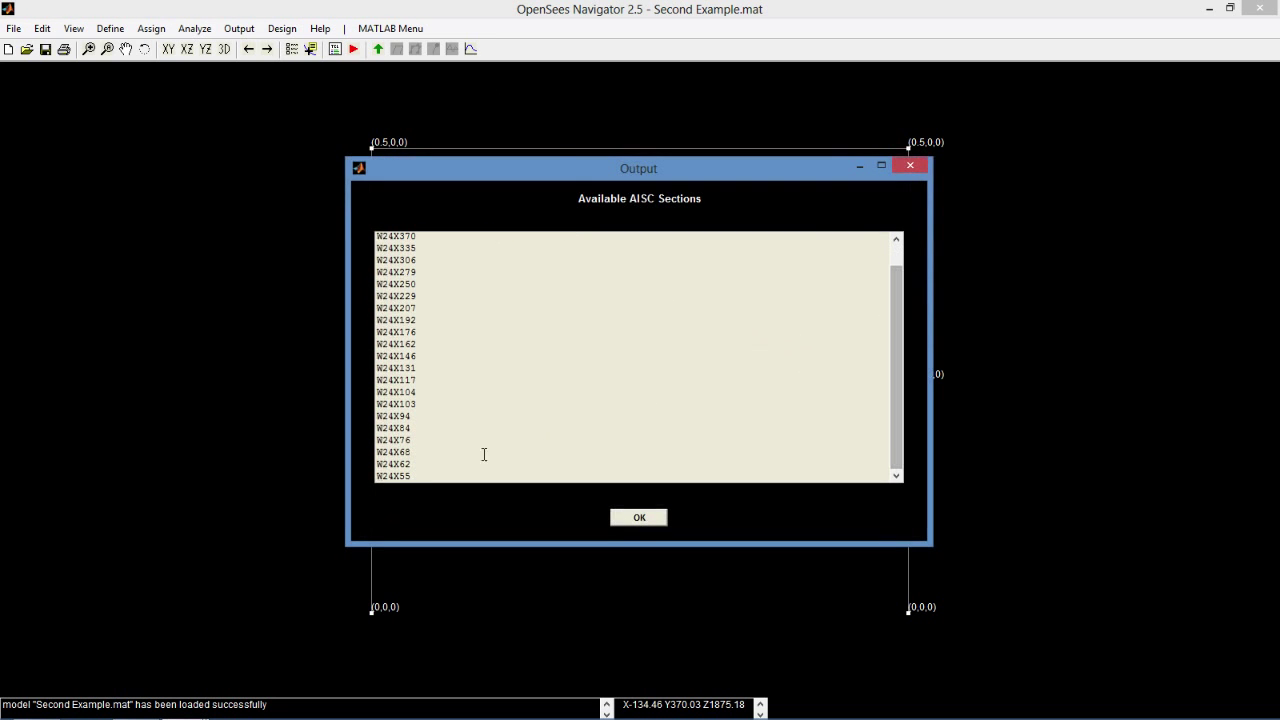
drag(418, 463, 376, 464)
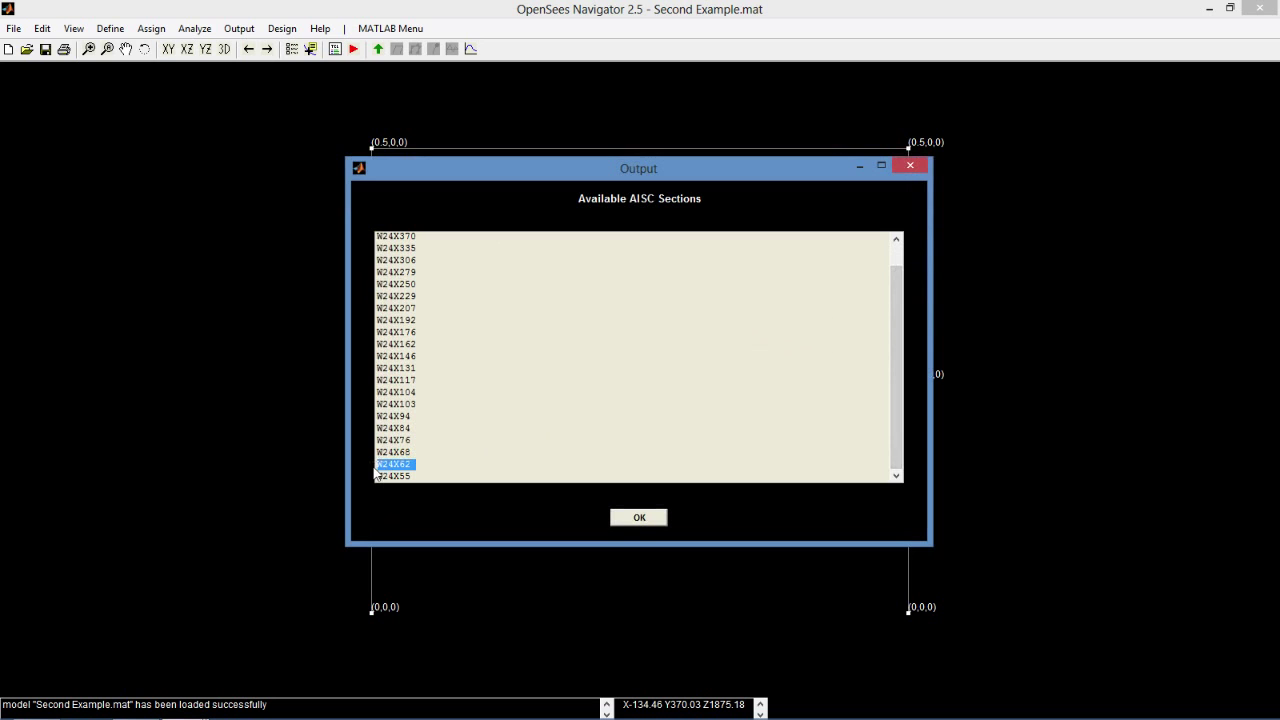
click(630, 518)
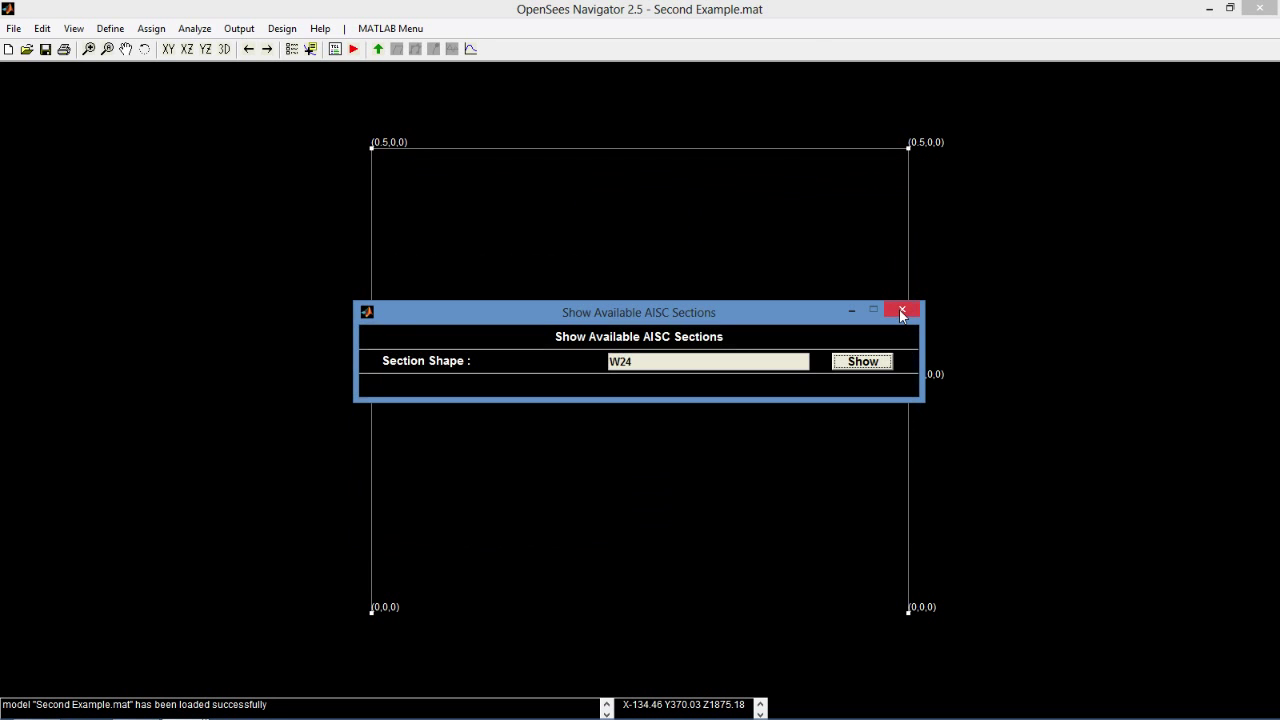
click(909, 309)
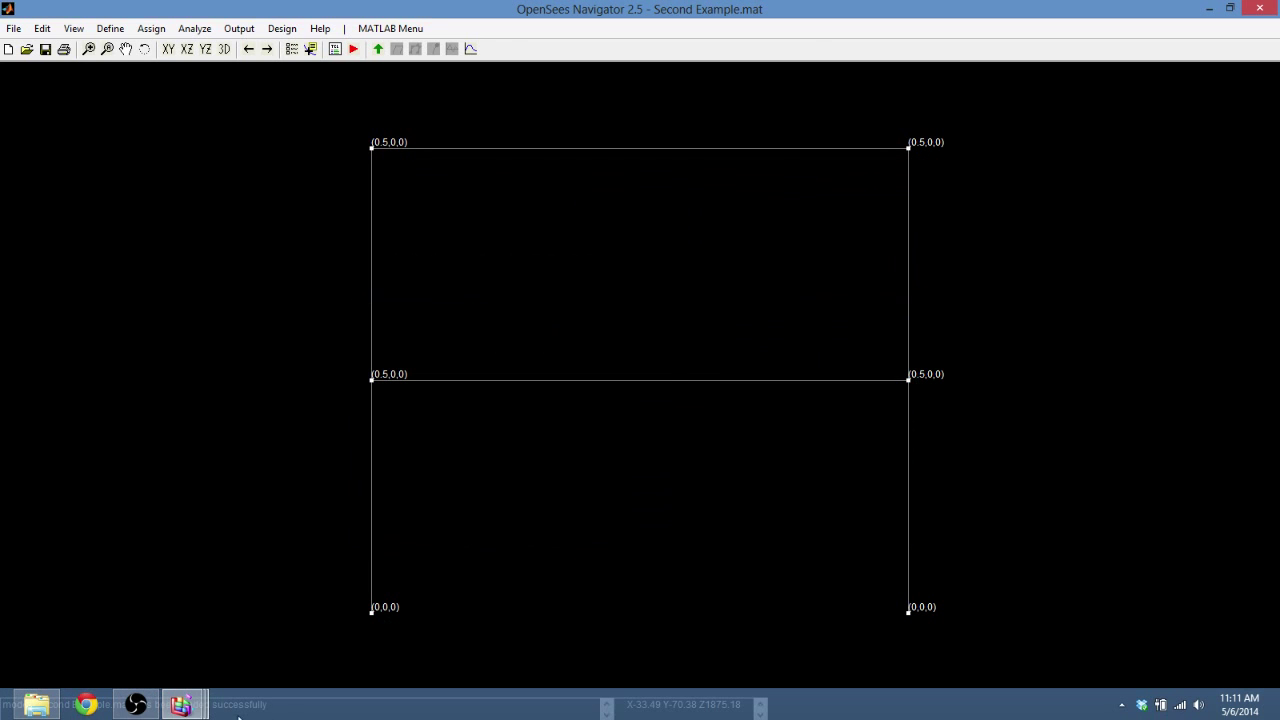
- Return to the Beam AISC patch definition and set its AISC section name to W24X62
mouse_move(180, 704)
click(790, 615)
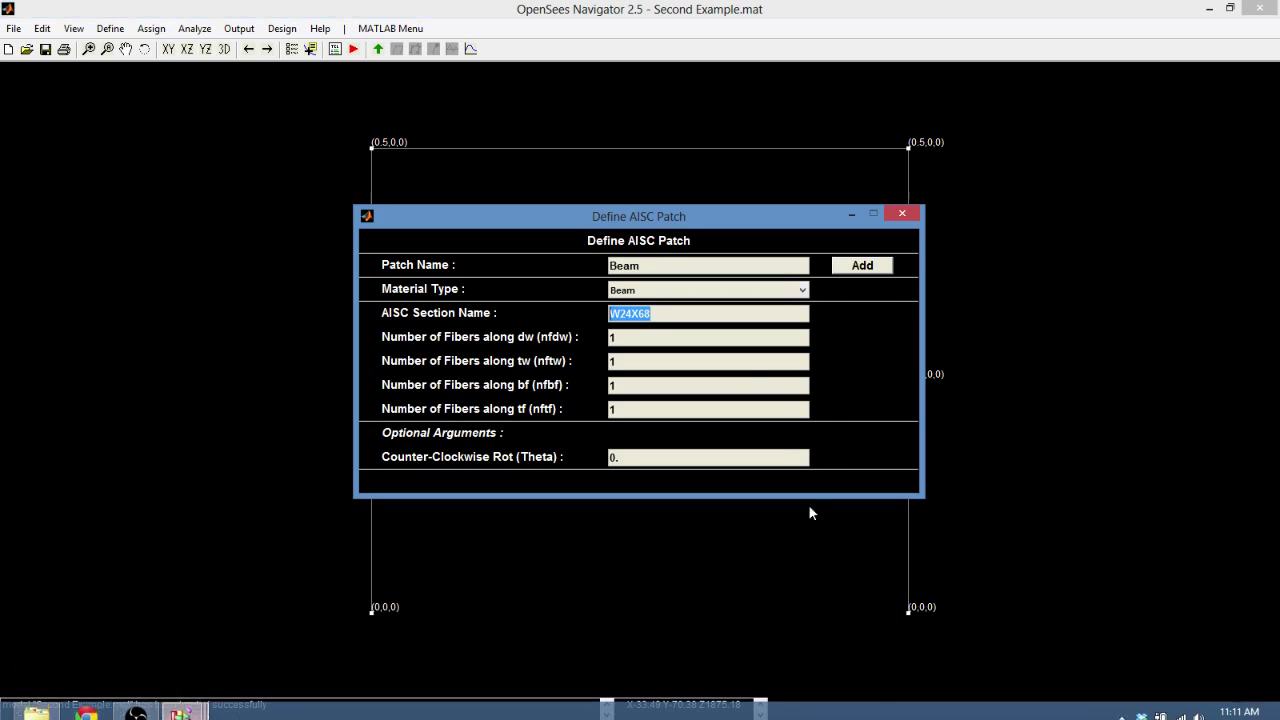
click(661, 314)
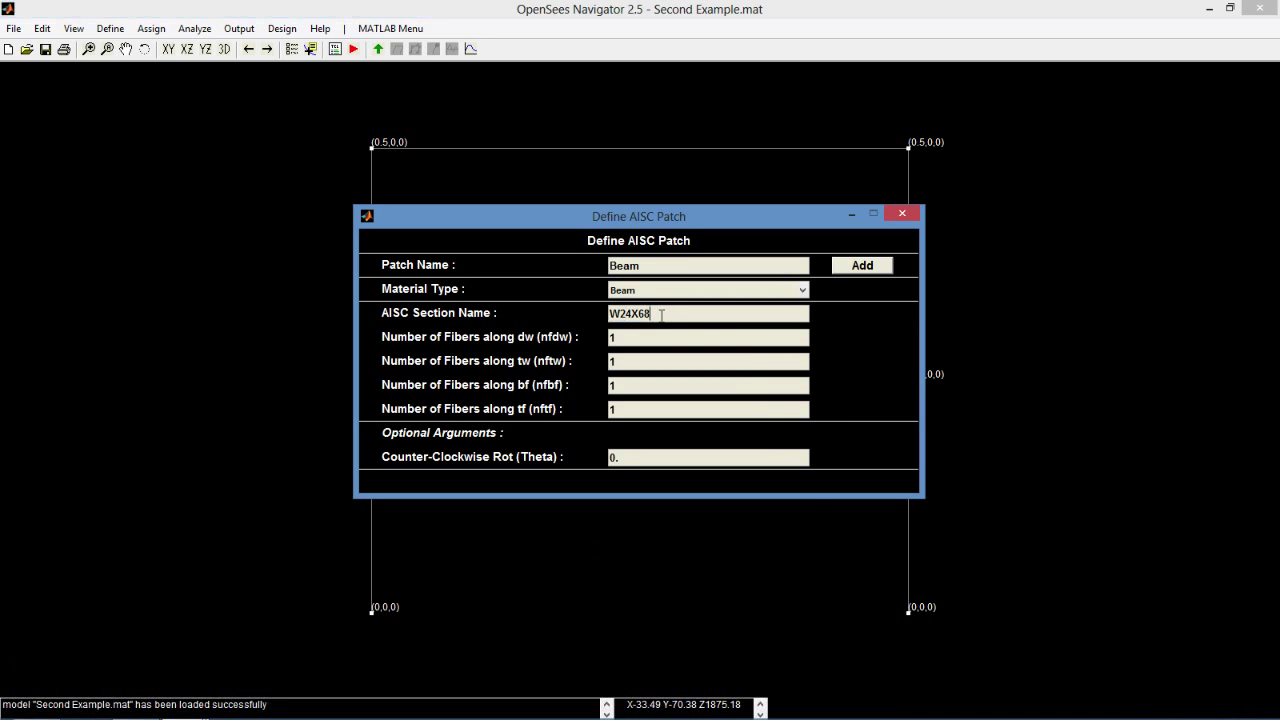
text(2)
- Set the Beam patch's number of fibers along dw and along bf to 6, and add the patch
click(640, 337)
double_click(640, 337)
text(6)
double_click(648, 360)
click(655, 385)
double_click(642, 386)
text(6)
double_click(641, 408)
click(862, 266)
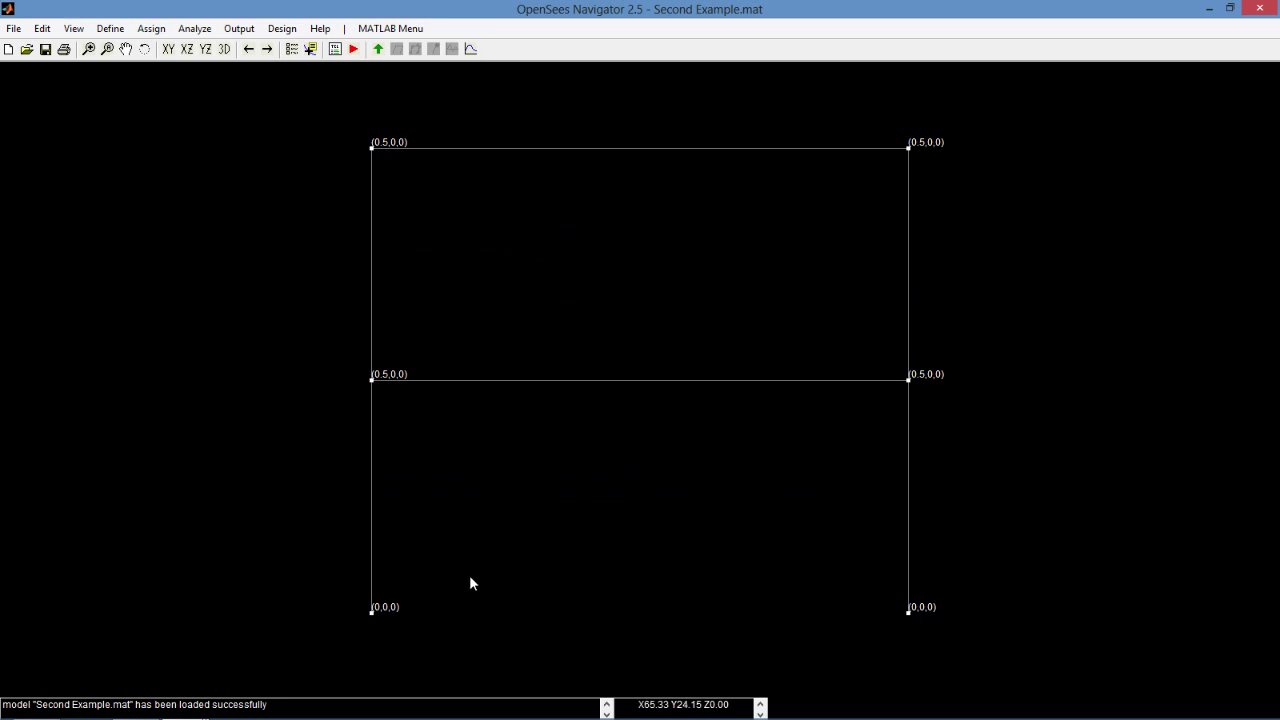
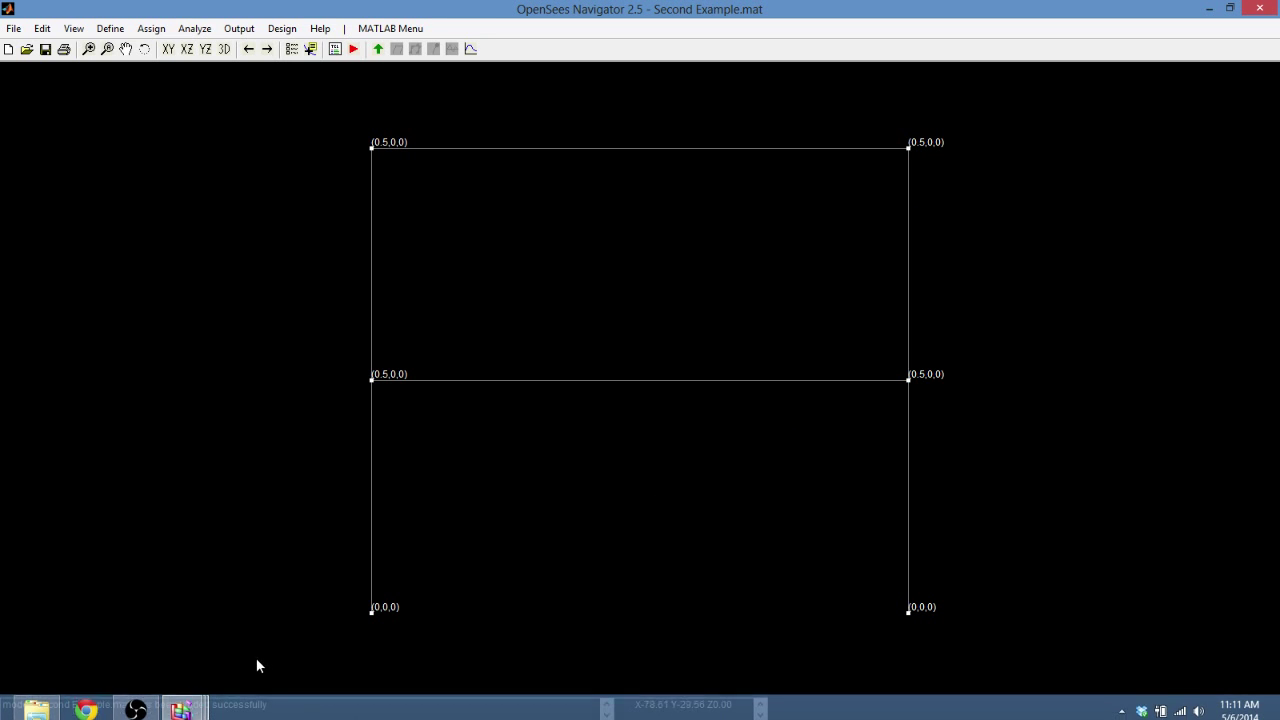
- Return to the line section definitions, start another fiber section and name it Column
mouse_move(196, 712)
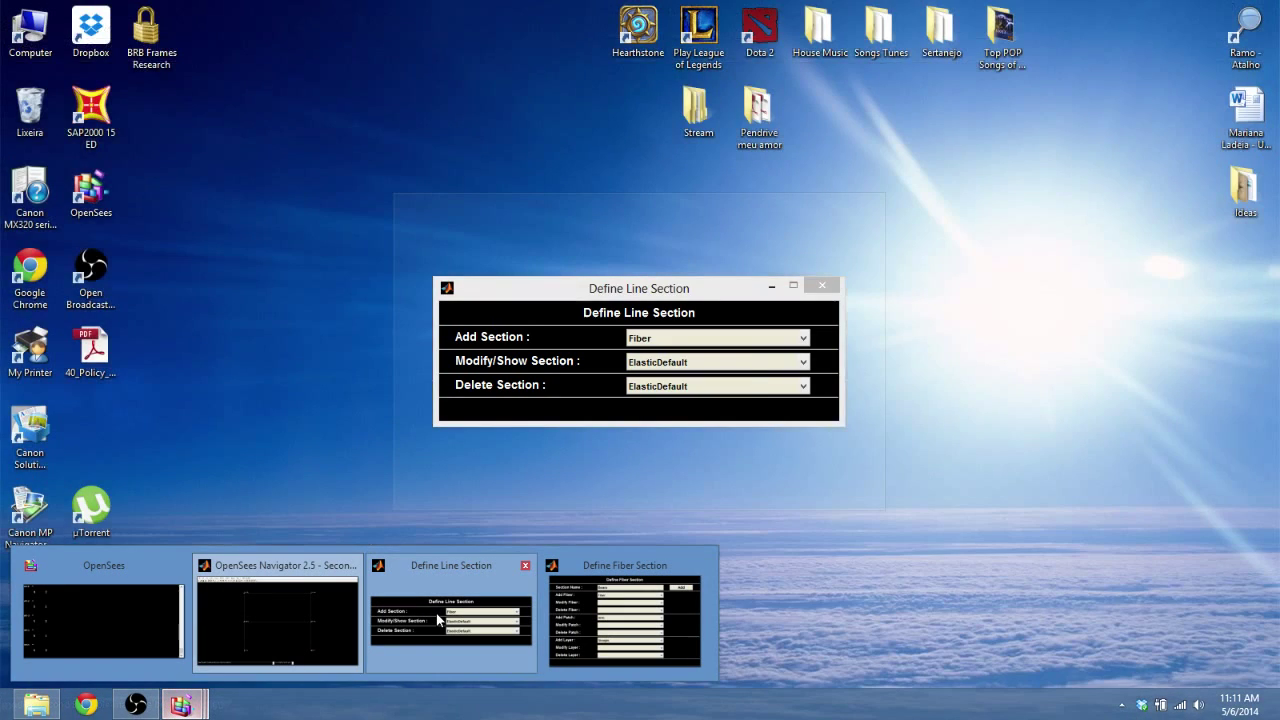
click(436, 620)
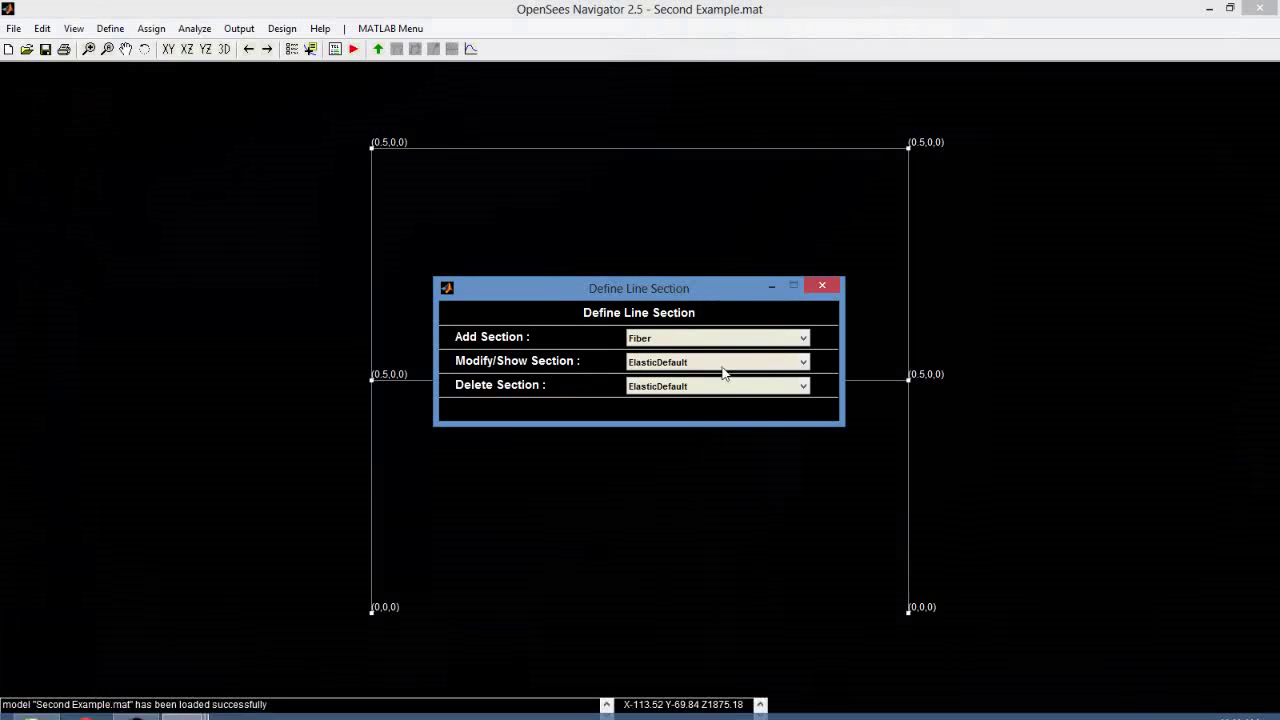
click(701, 342)
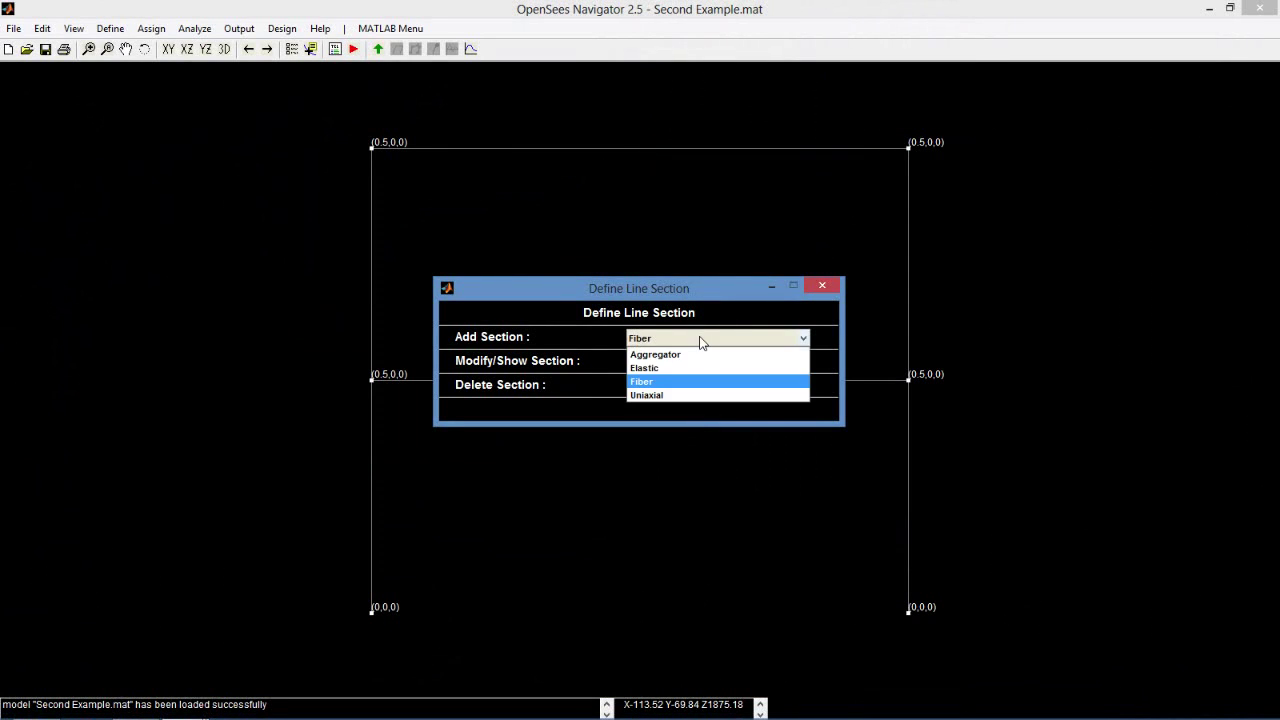
click(687, 386)
drag(616, 256, 540, 256)
text(Column)
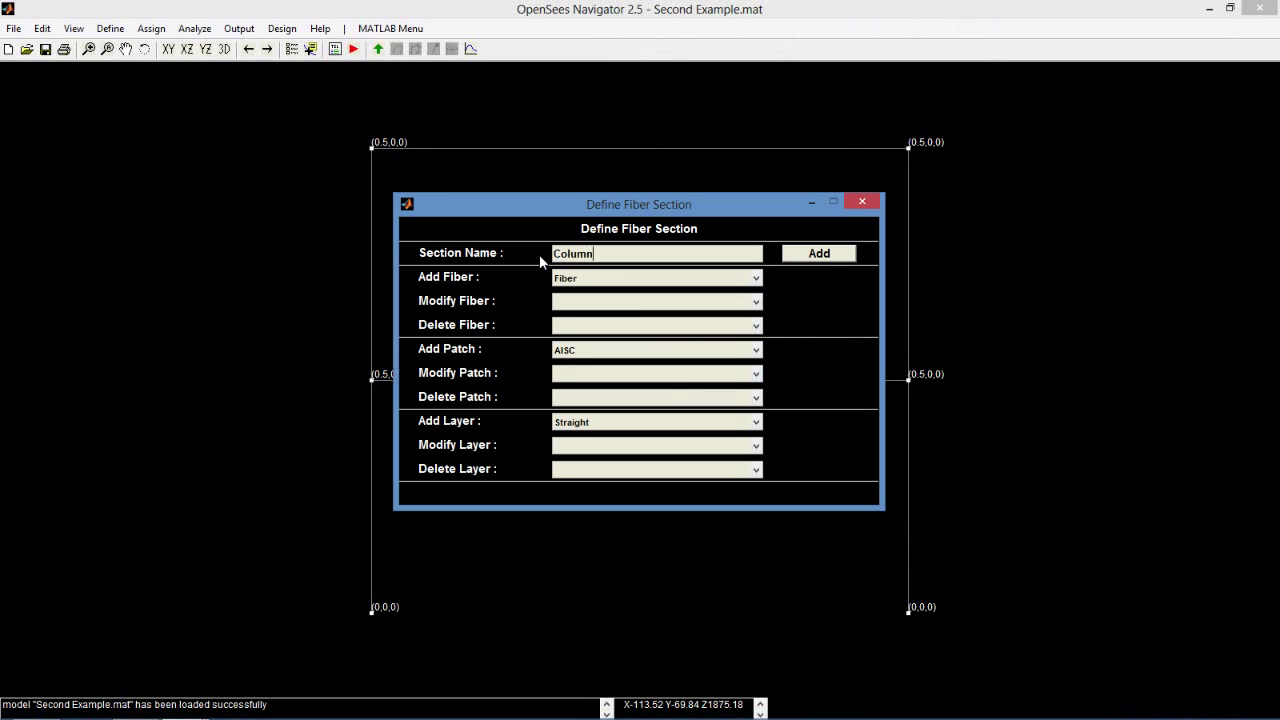
- Start an AISC patch in the Column fiber section, naming it Column and choosing the Column material
click(602, 349)
click(604, 394)
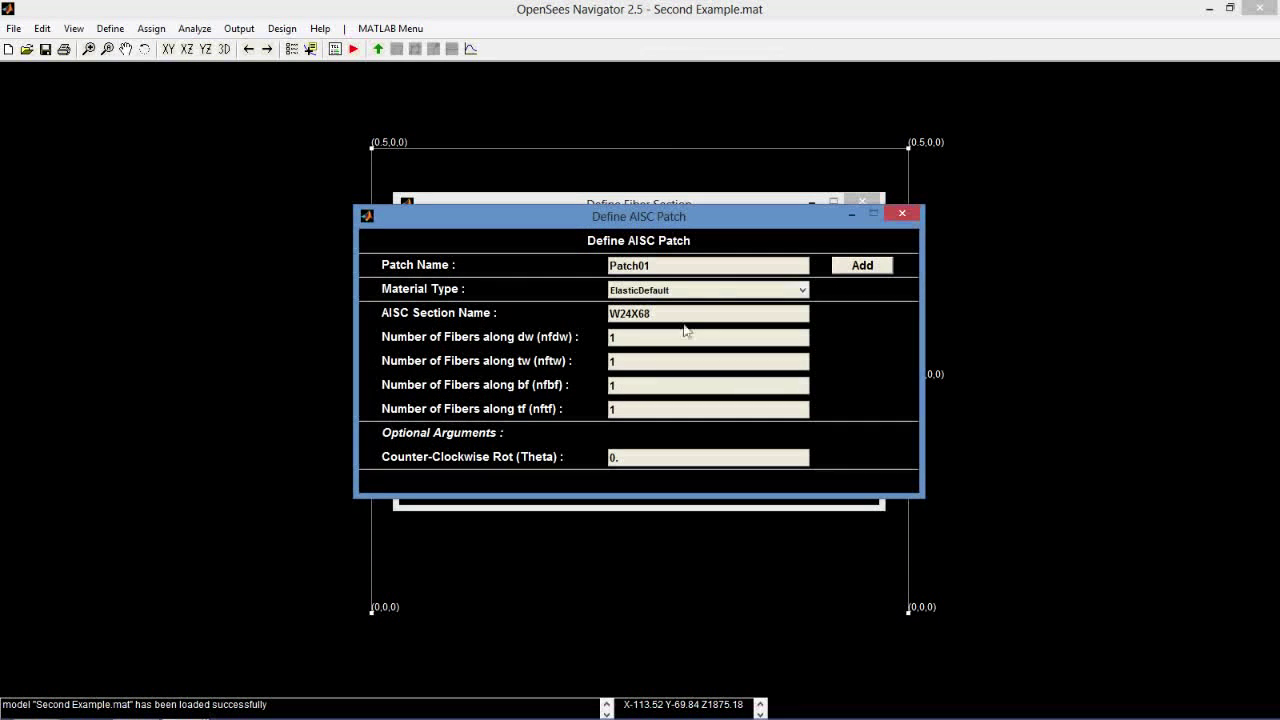
double_click(693, 262)
text(Column)
click(631, 290)
click(640, 333)
- Set the Column patch's AISC section to W27X94 with 6 fibers along dw, add the patch, and finish the section definition
drag(655, 315, 628, 316)
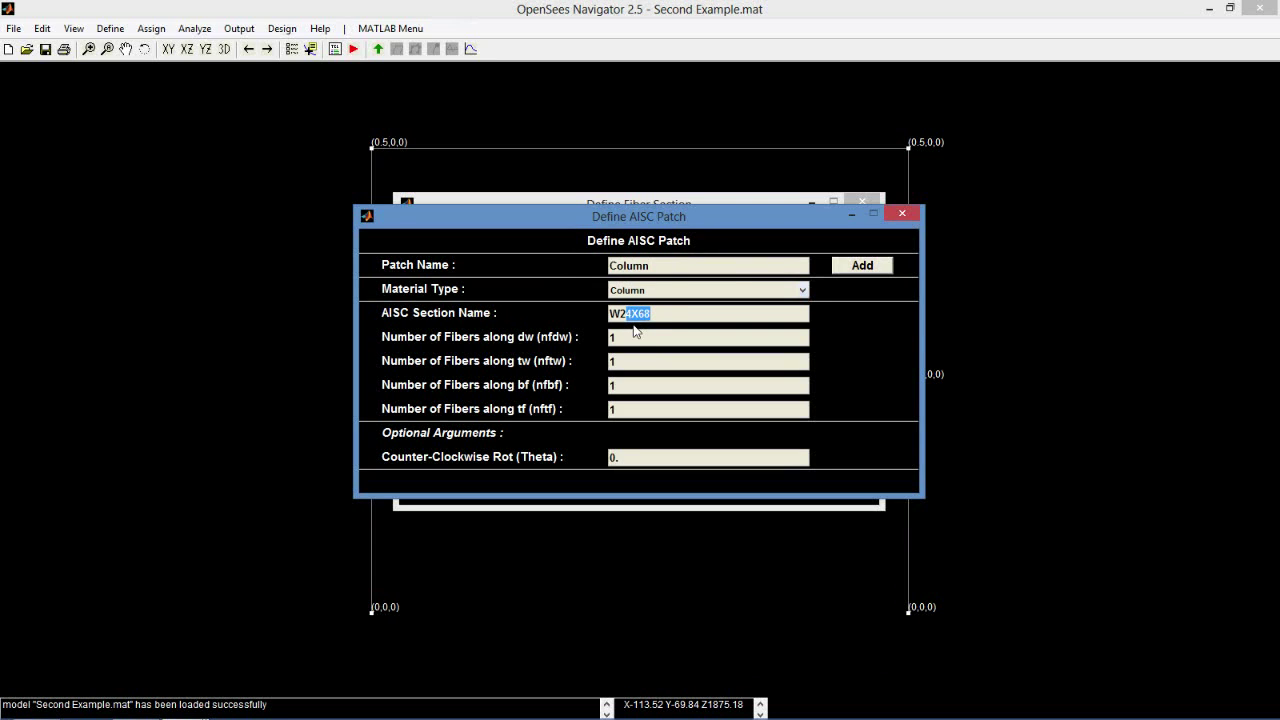
drag(662, 313, 627, 314)
text(7X94)
drag(642, 339, 589, 409)
text(6)
click(866, 268)
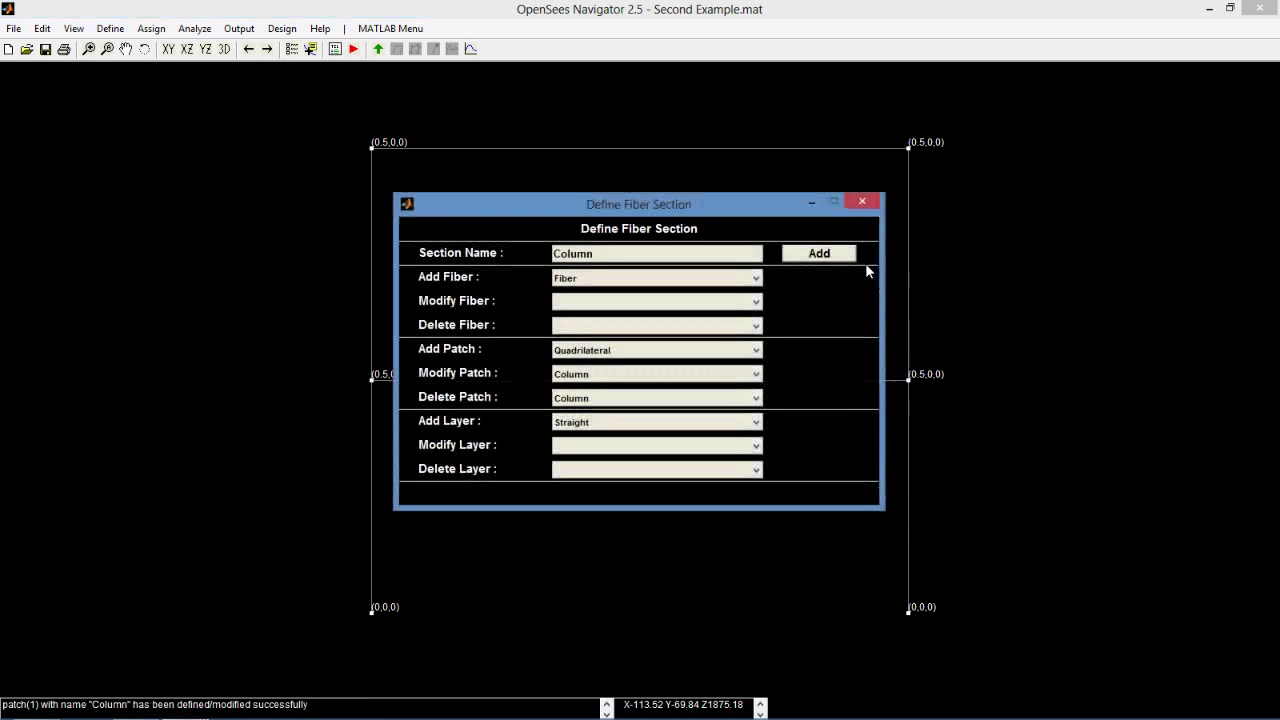
click(863, 203)
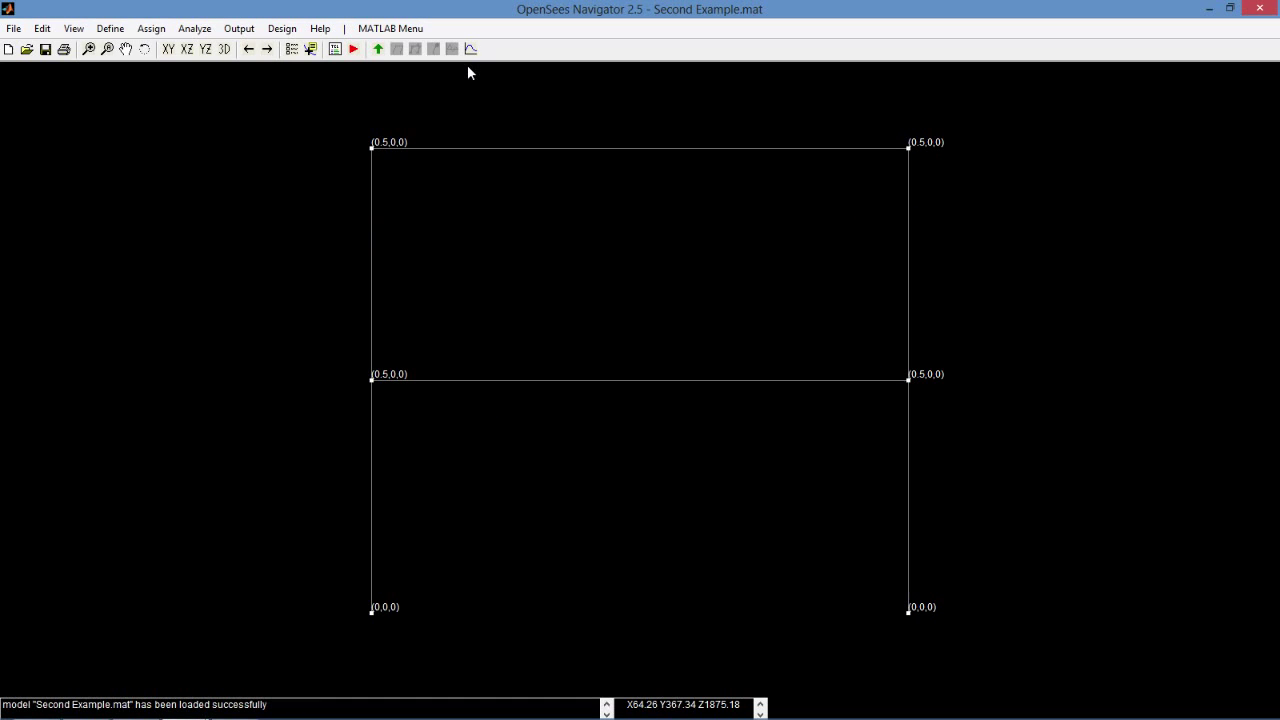
- Define a ForceBeamColumn line element named Beam that uses the Beam section
click(107, 24)
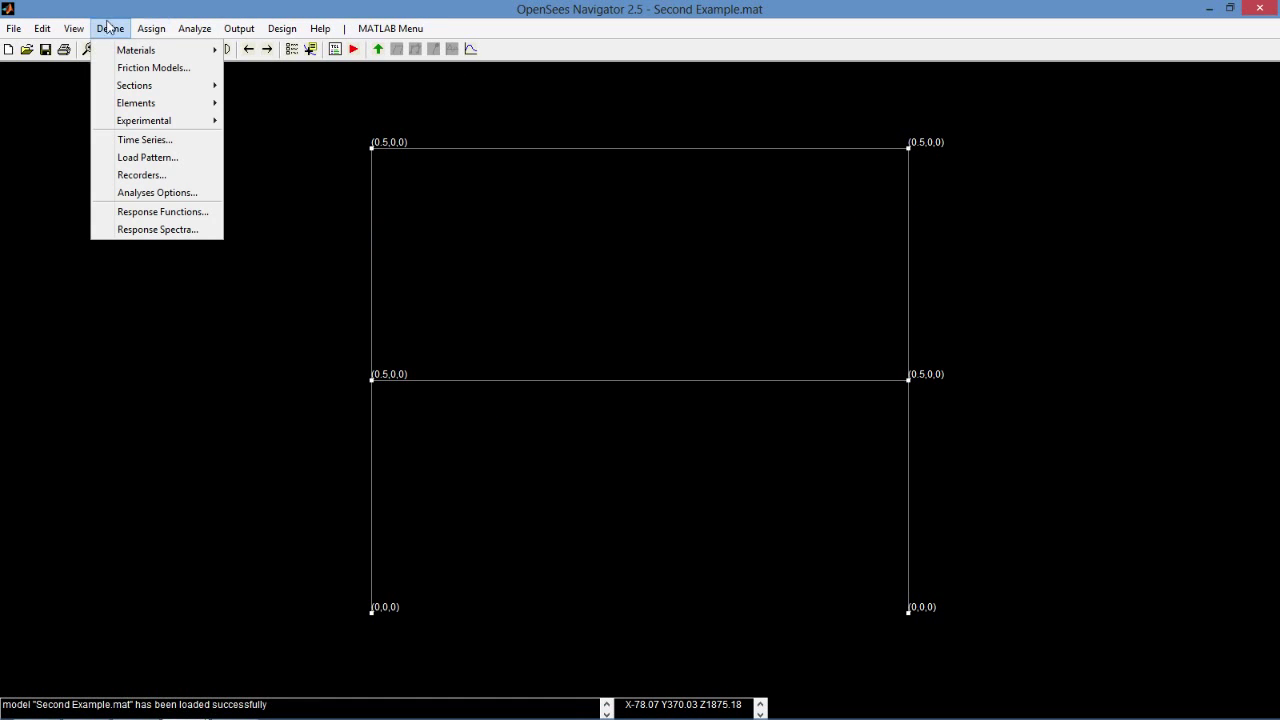
mouse_move(137, 104)
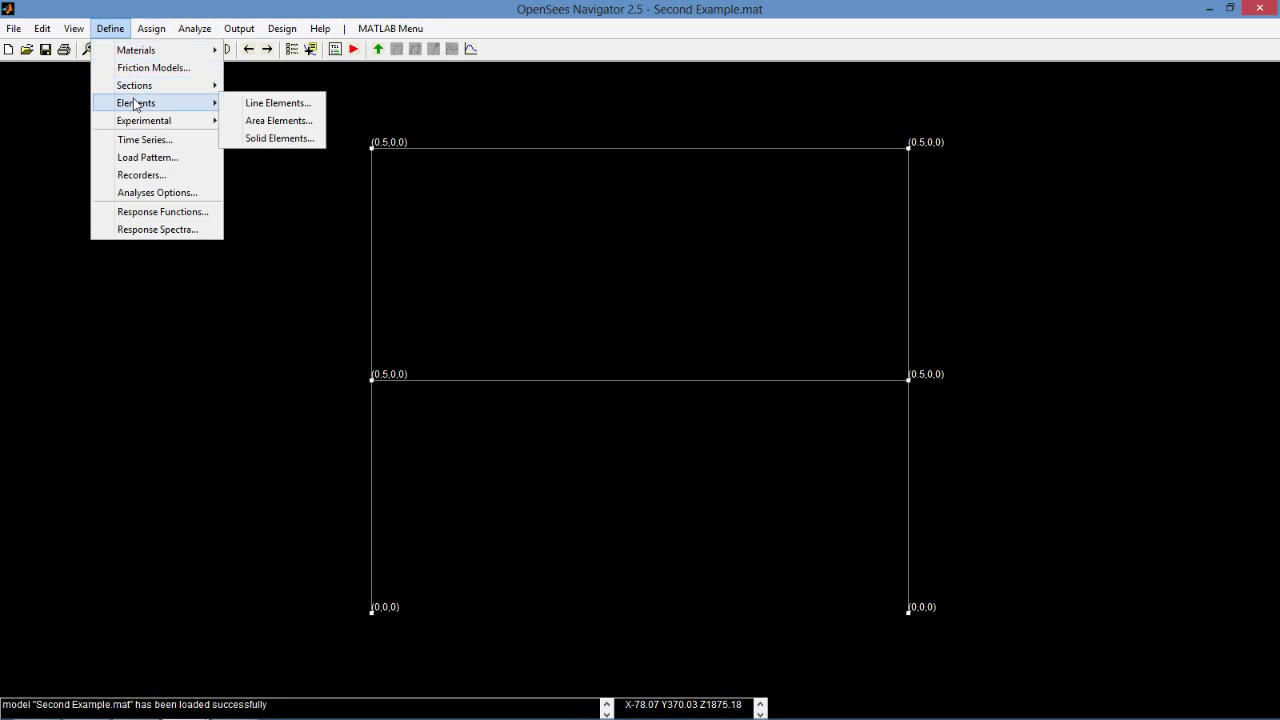
click(259, 106)
click(655, 338)
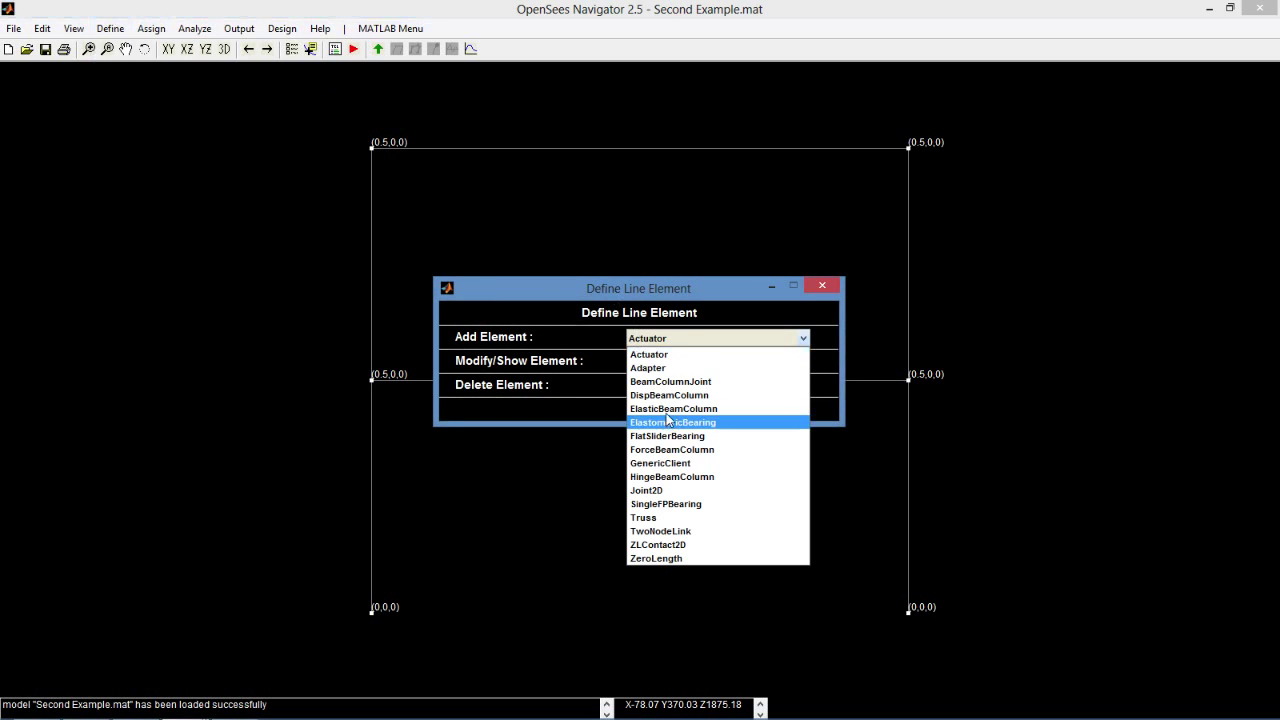
click(670, 449)
drag(694, 286, 554, 273)
text(Beam)
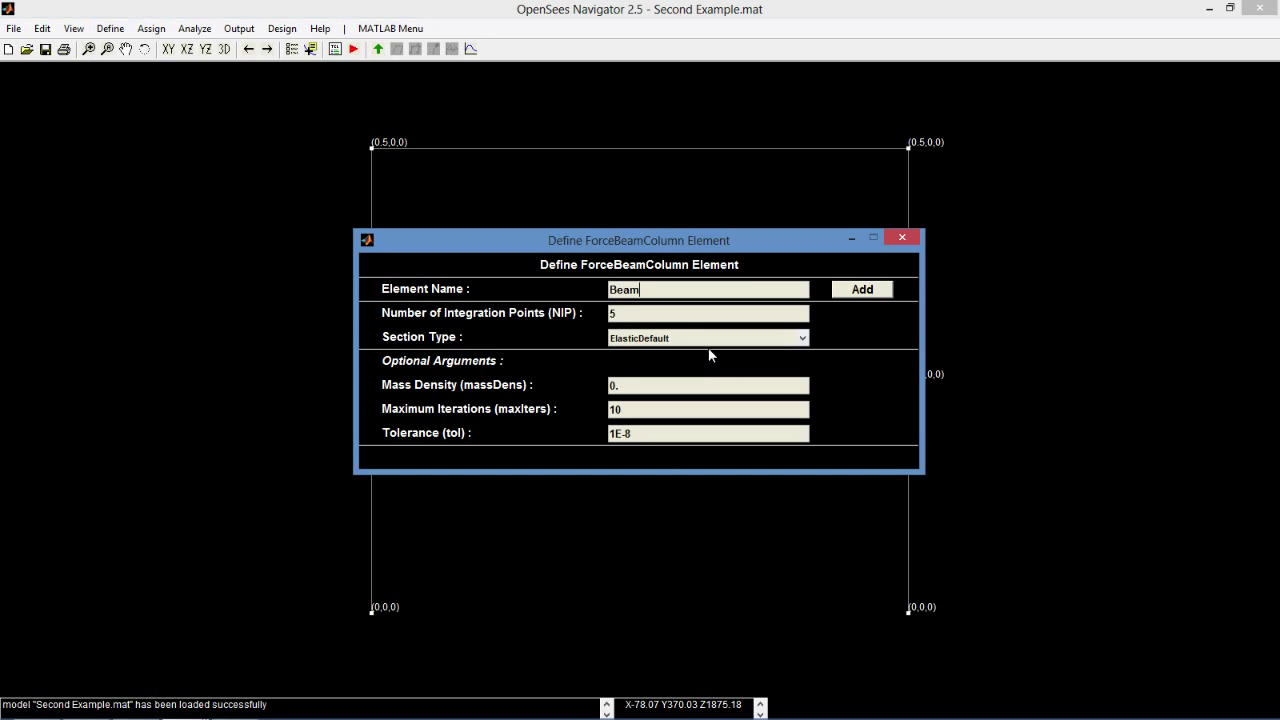
click(705, 342)
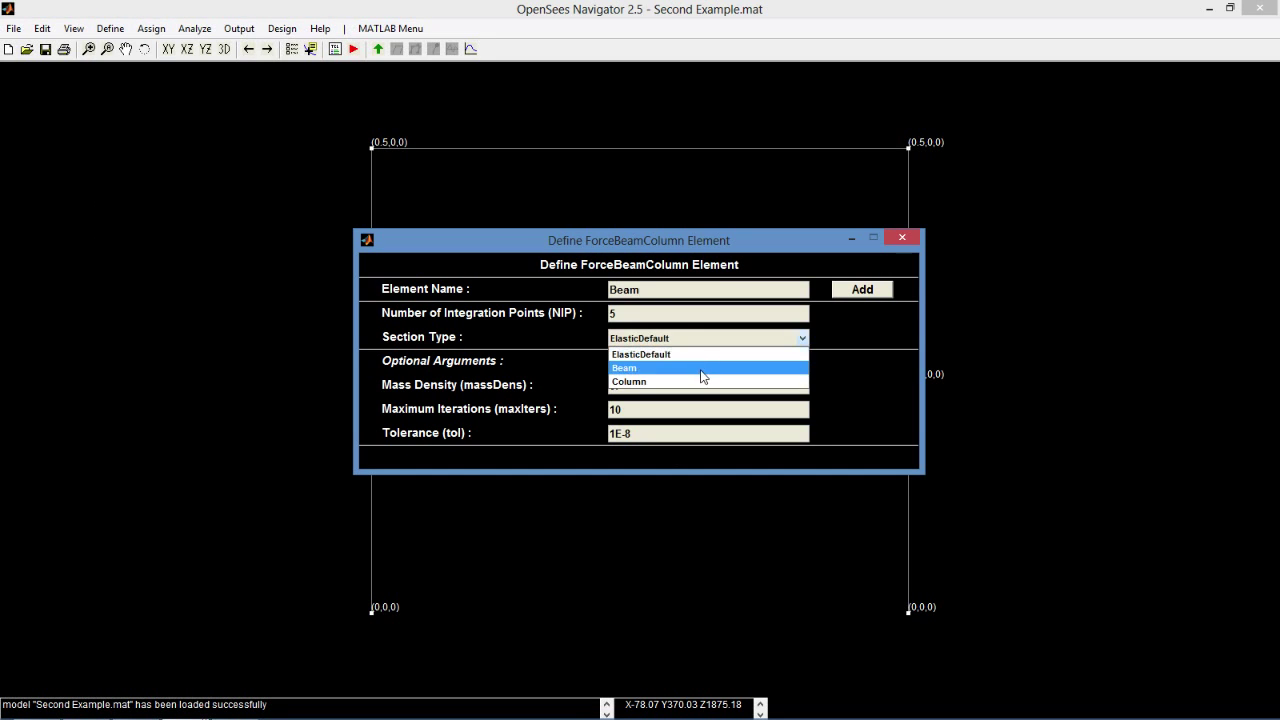
click(702, 368)
click(860, 290)
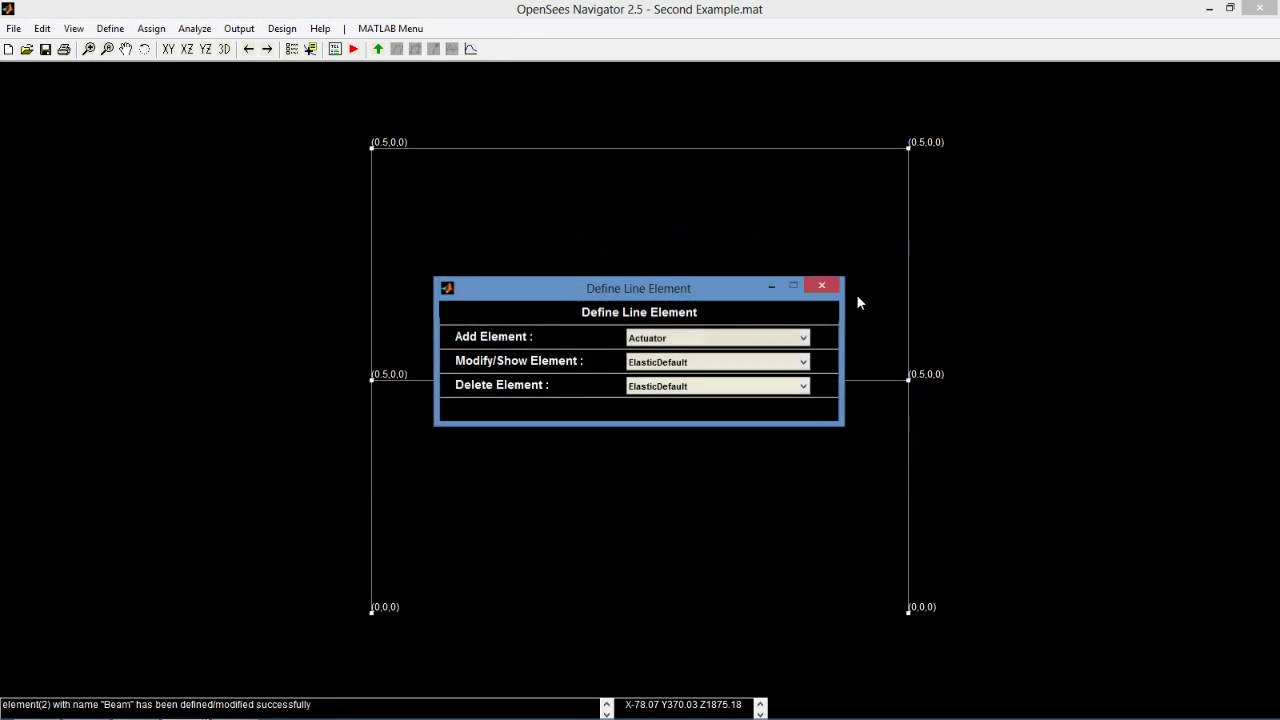
- Define a second ForceBeamColumn element named Column with the Column section, and finish the line element definitions
click(722, 340)
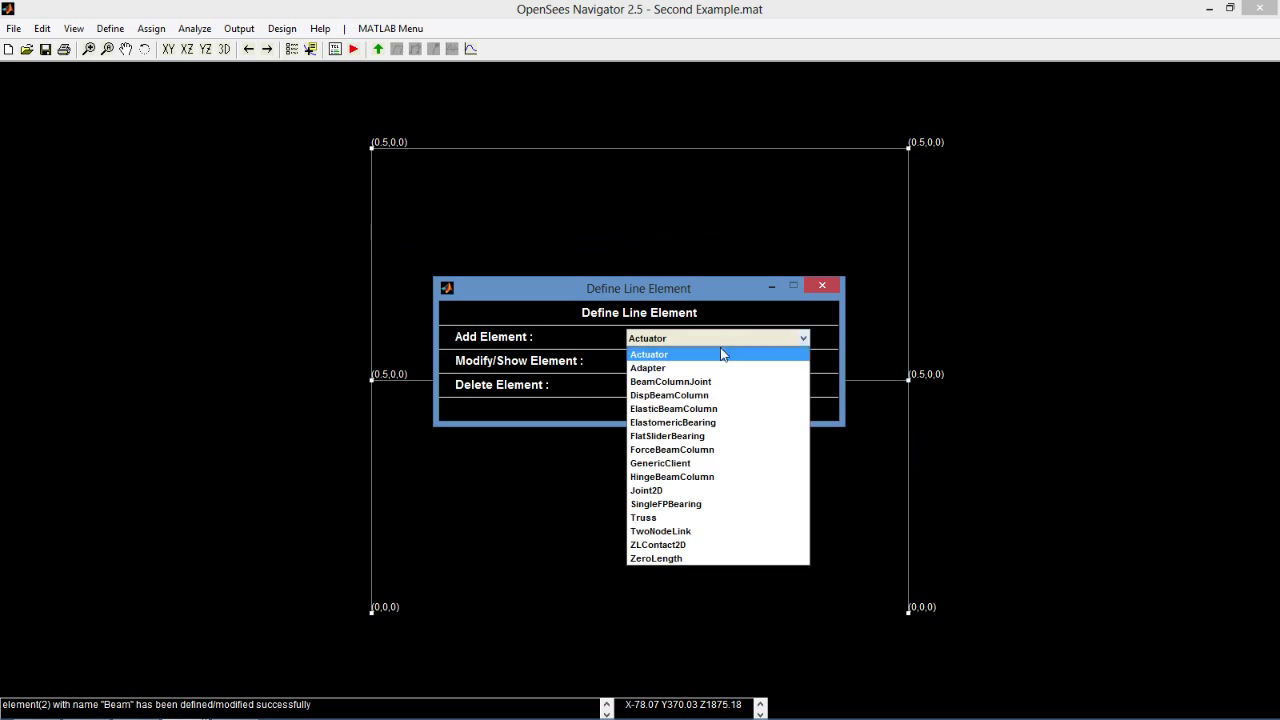
click(706, 452)
drag(700, 290, 542, 292)
text(Column)
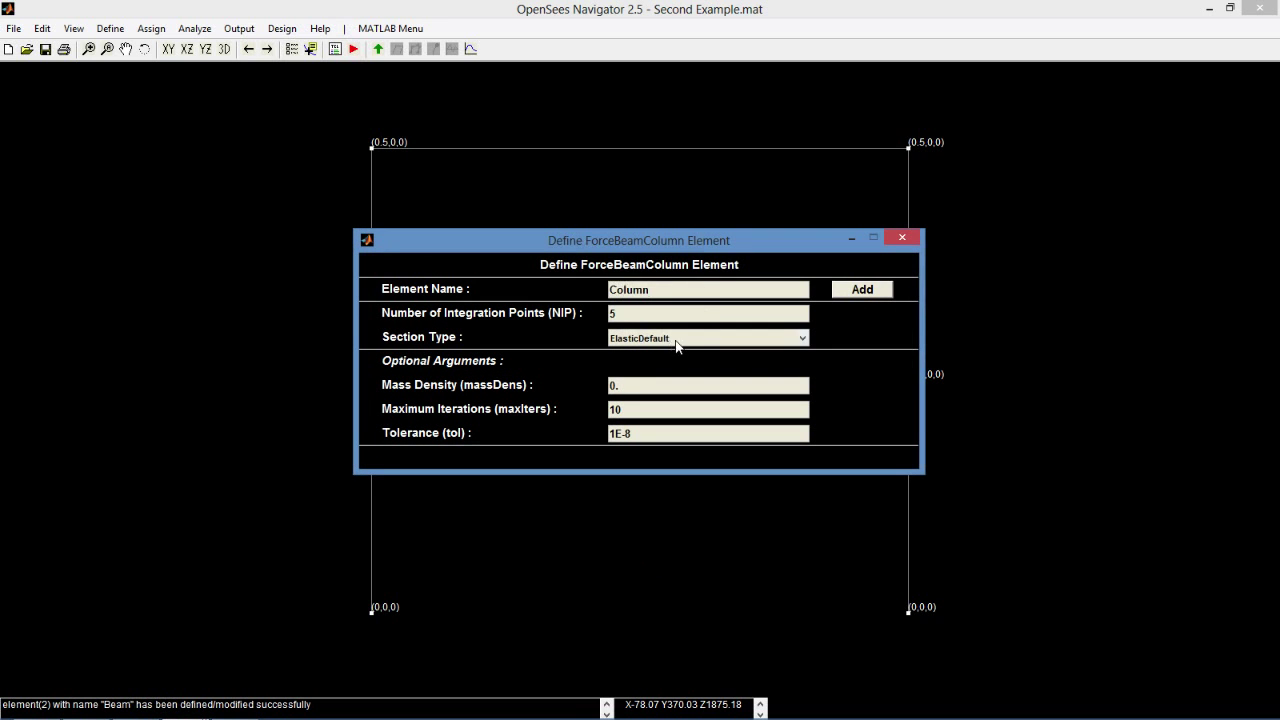
click(678, 340)
click(680, 382)
click(855, 294)
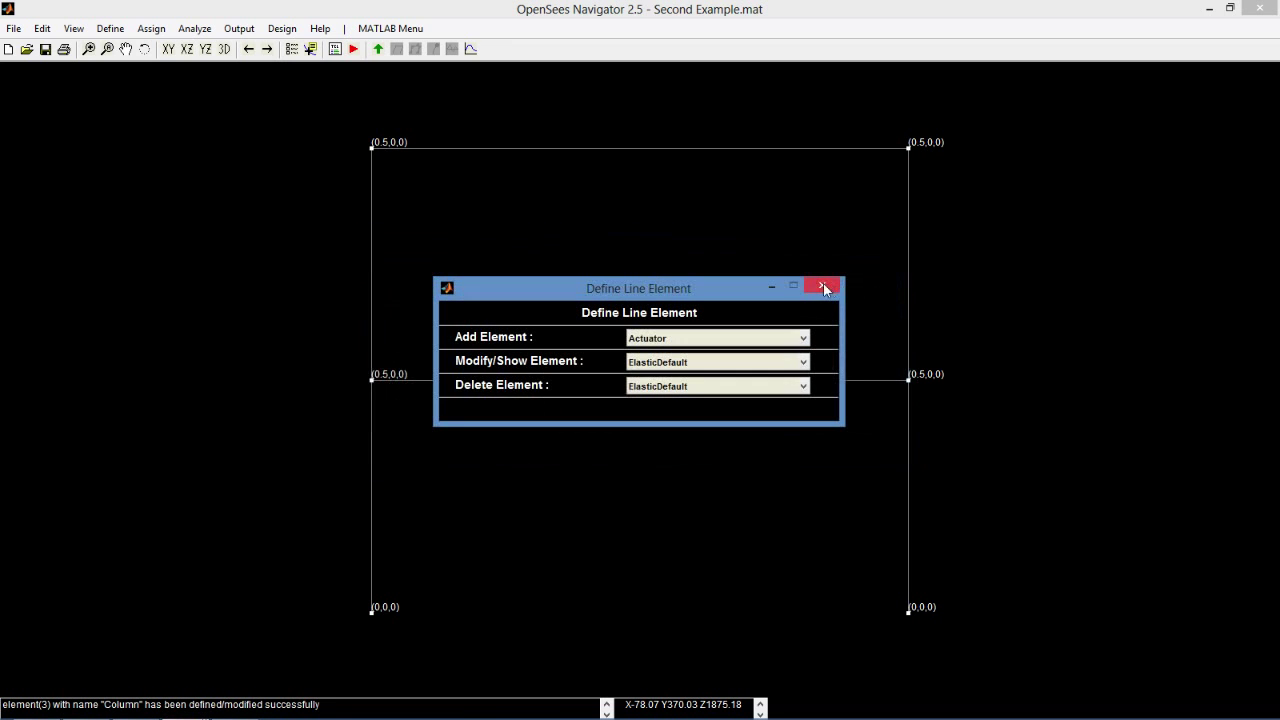
click(823, 287)
- Assign the Beam element type to elements 5 and 6
click(151, 29)
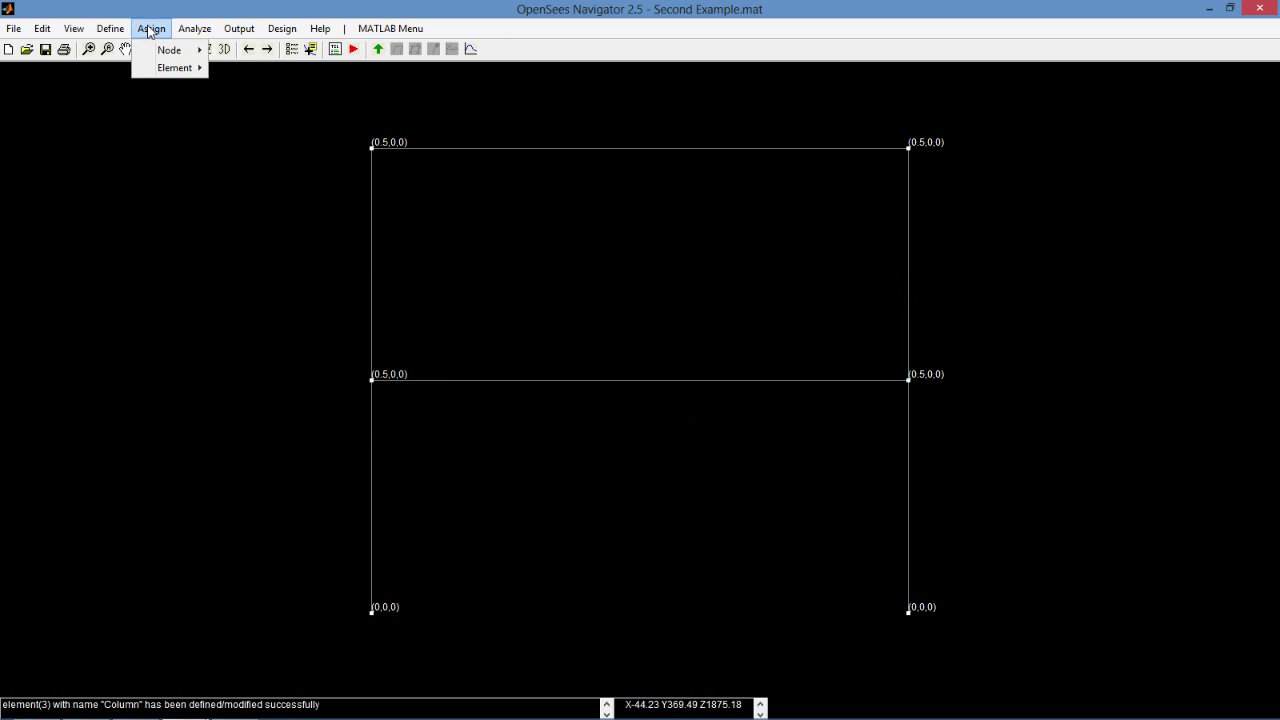
mouse_move(174, 76)
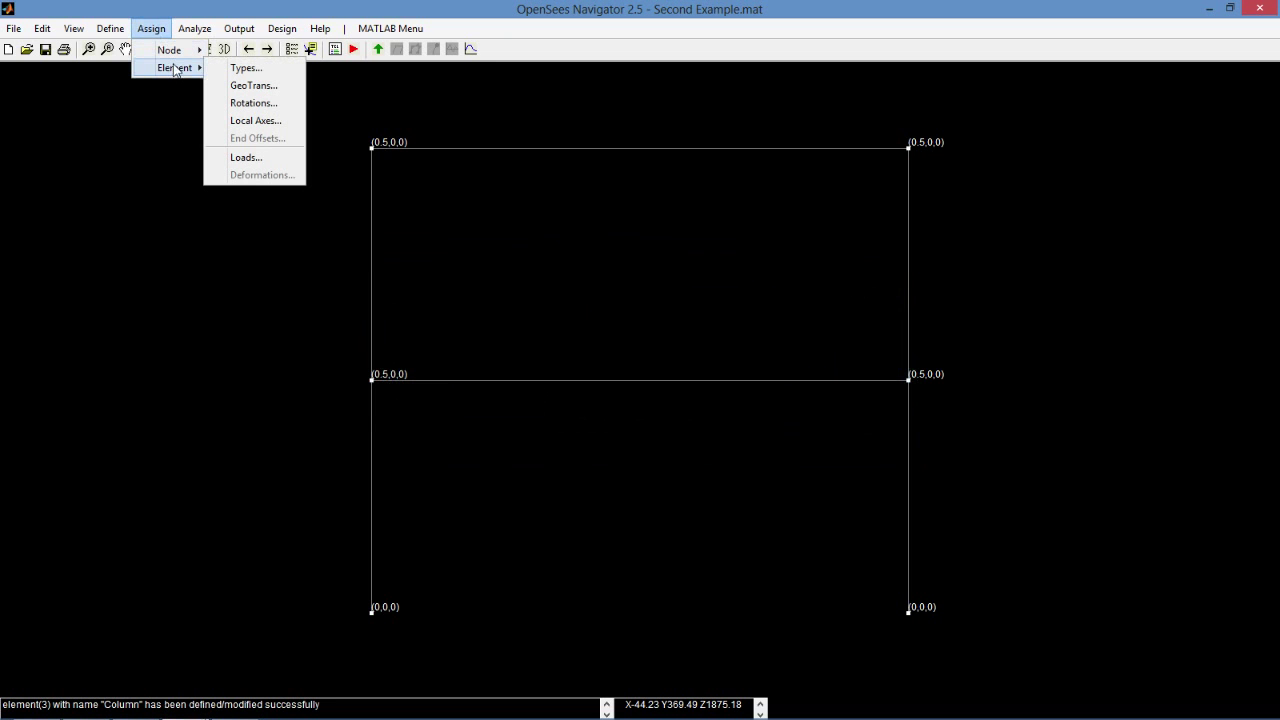
click(238, 68)
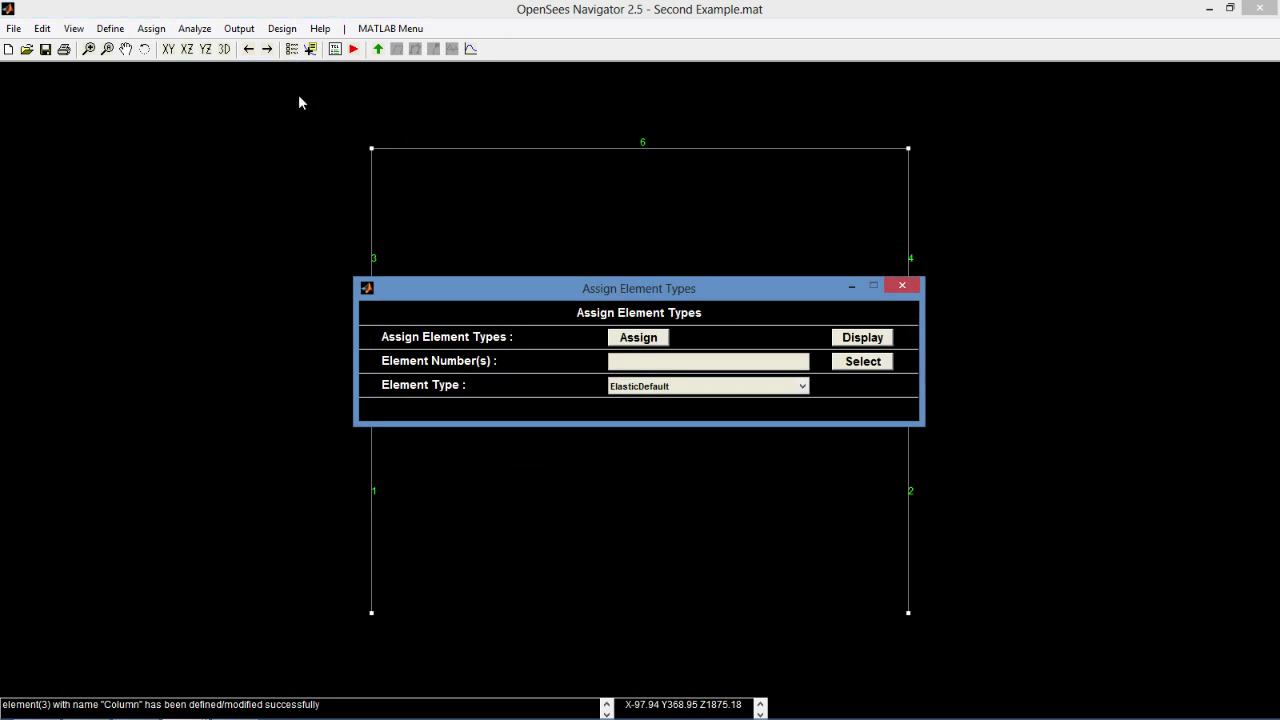
click(638, 357)
text(5 6)
click(643, 386)
click(649, 418)
click(661, 340)
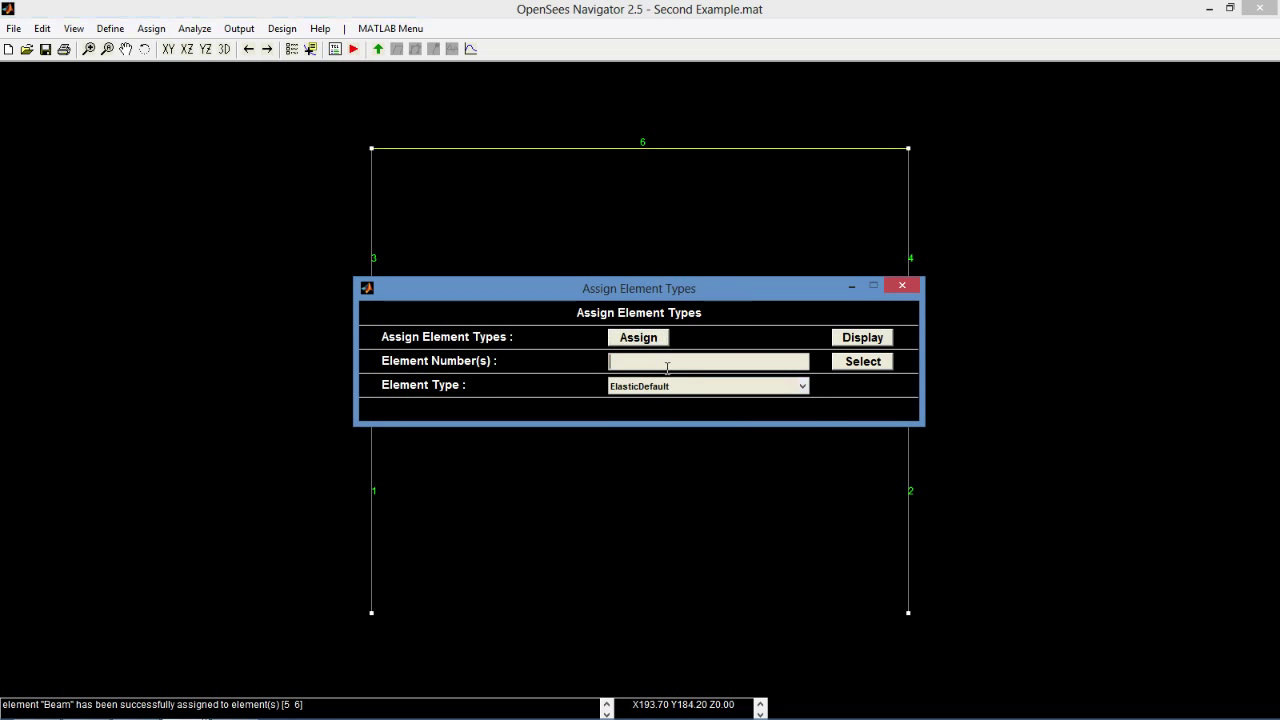
- Assign the Column element type to elements 1, 2, 3 and 4, and display the assigned types on the frame
click(666, 368)
text(1 2 3 4)
click(680, 386)
click(660, 430)
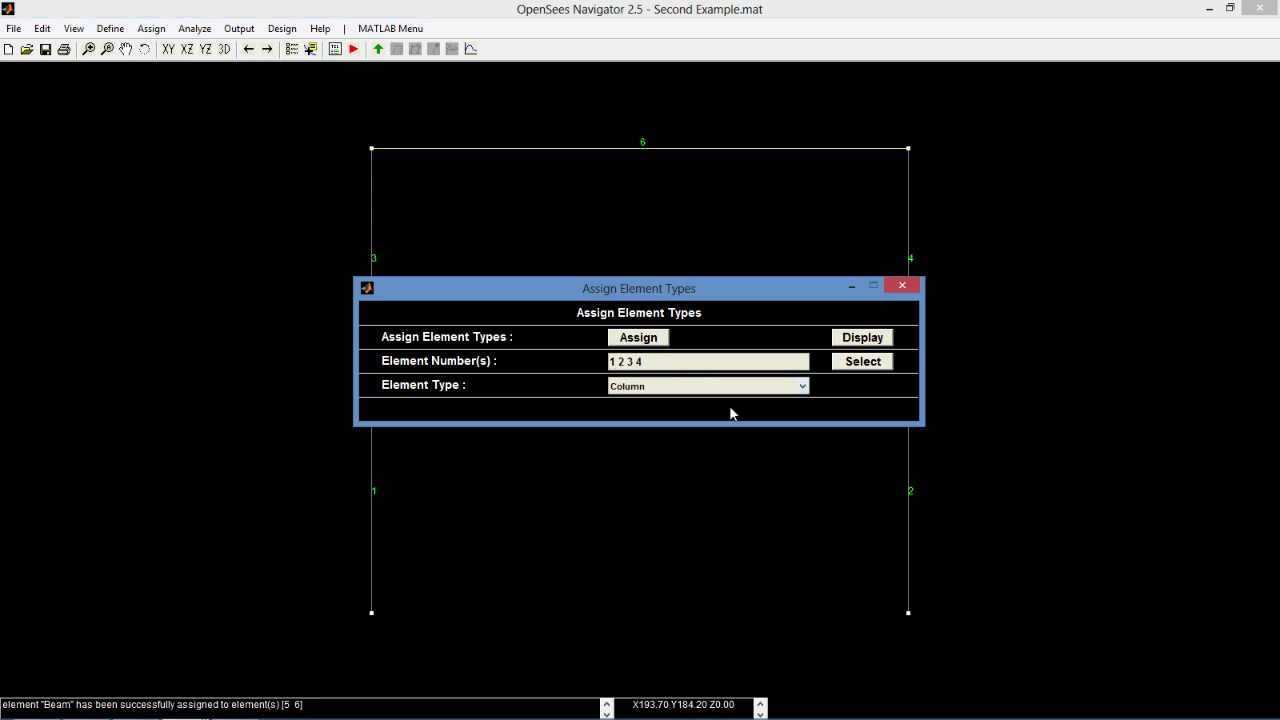
click(657, 340)
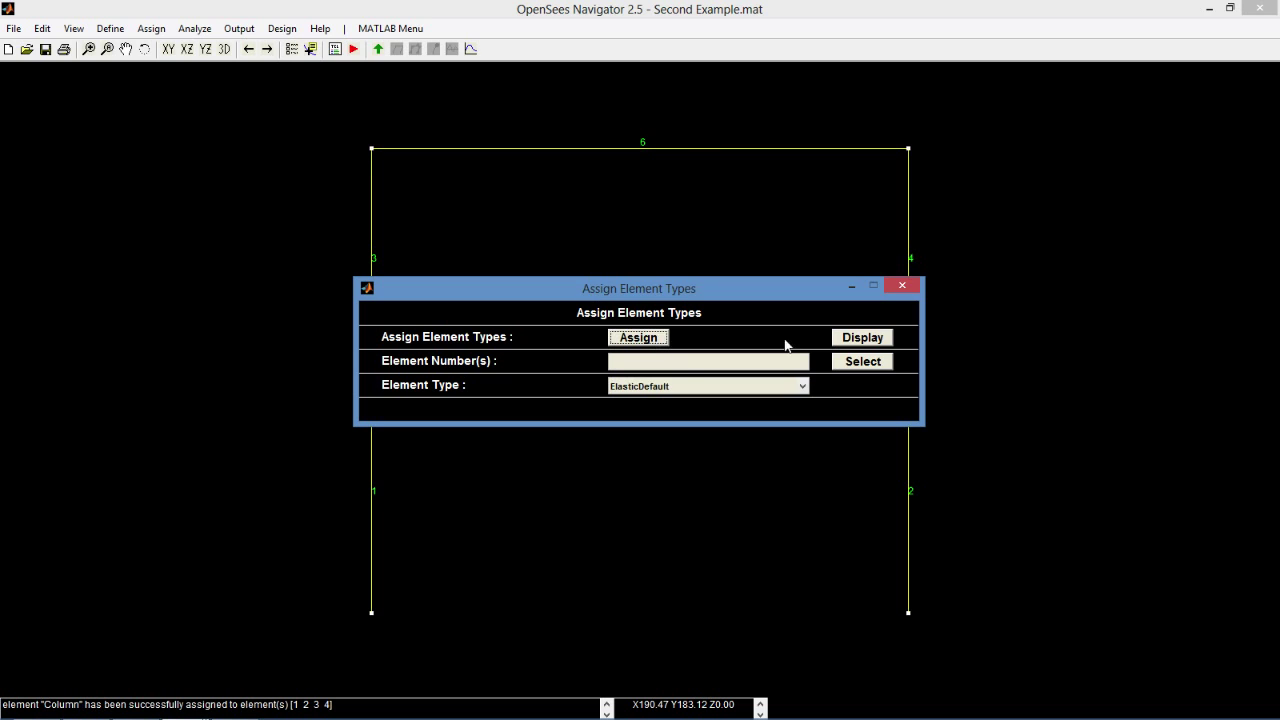
click(862, 339)
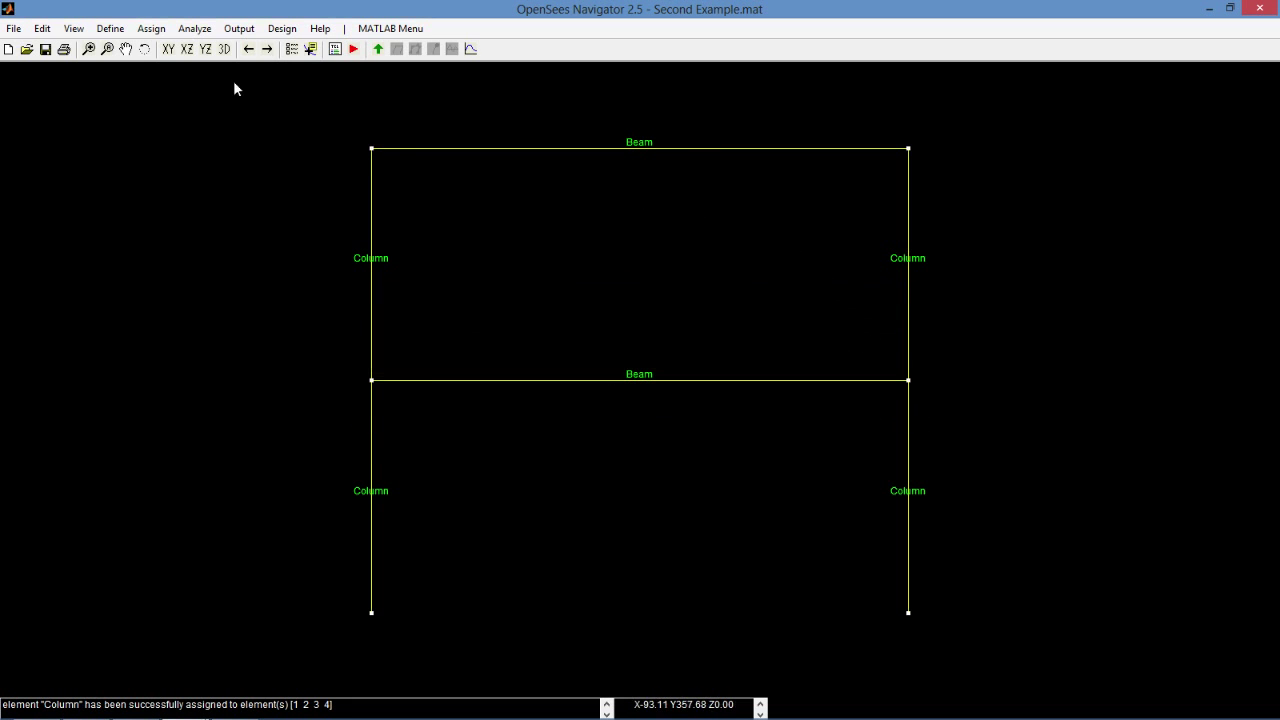
- Assign the P-Delta geometric transformation to column elements 1 to 4
click(152, 30)
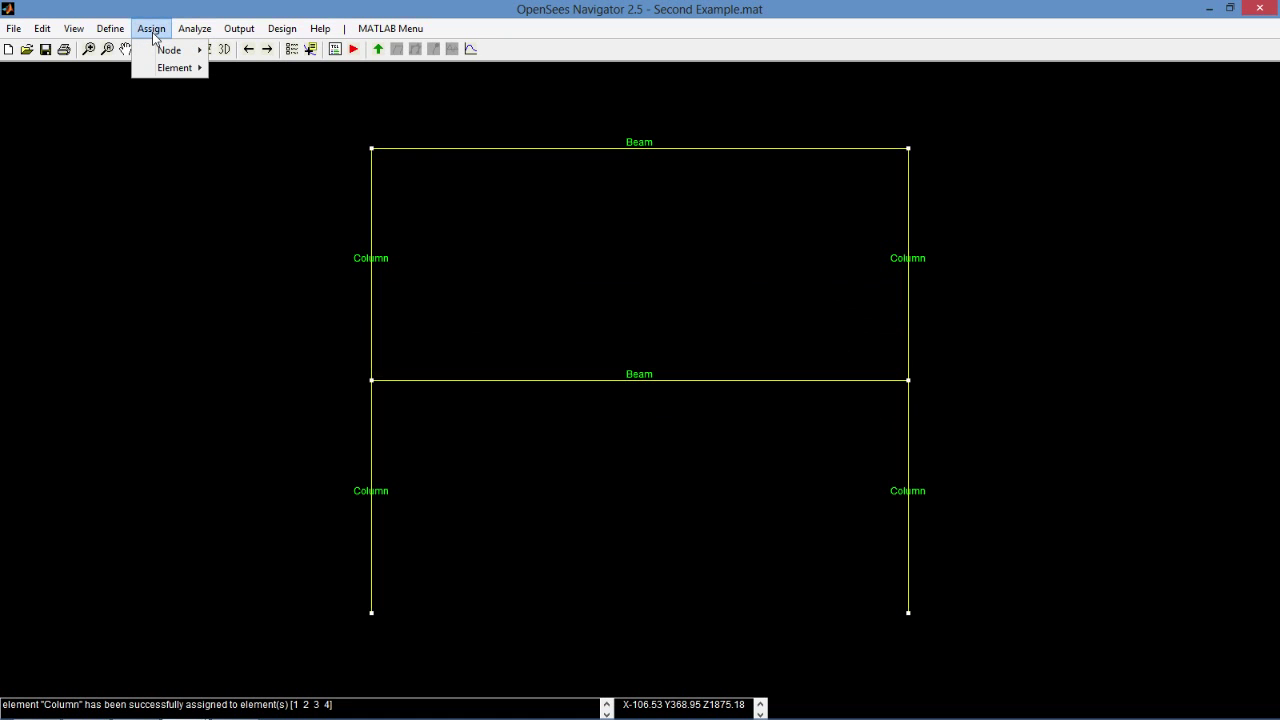
mouse_move(180, 67)
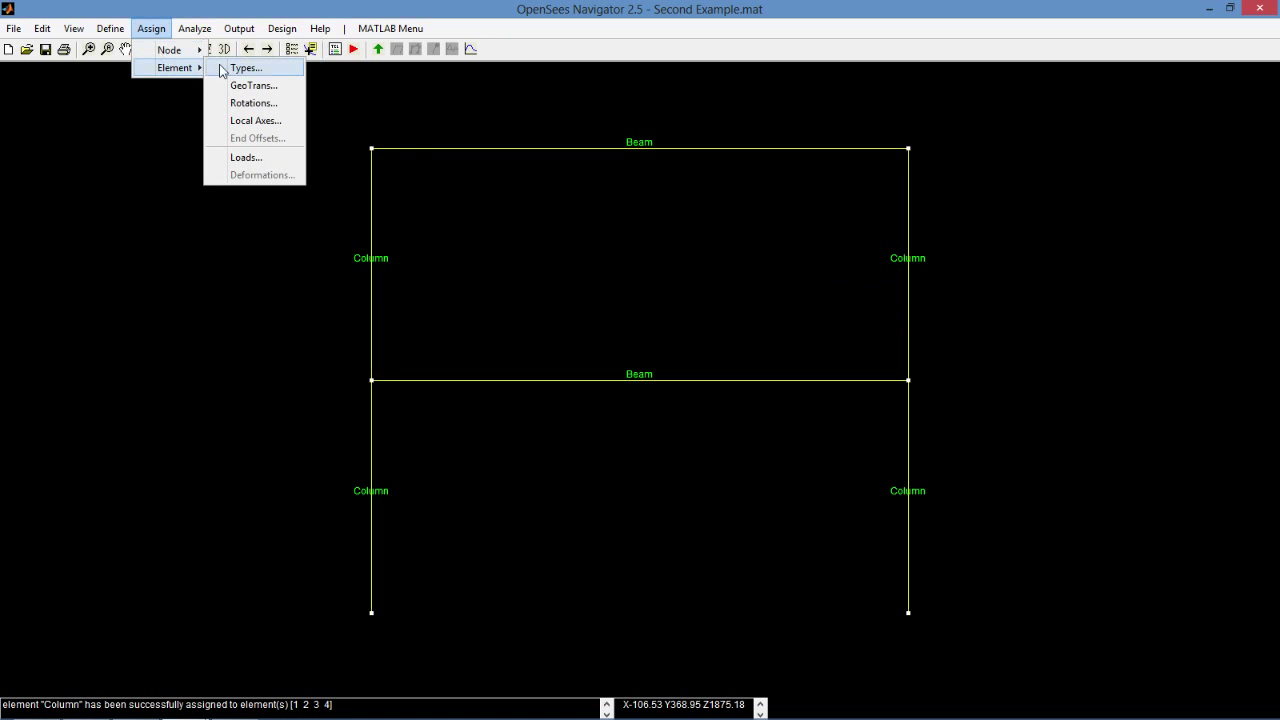
click(250, 86)
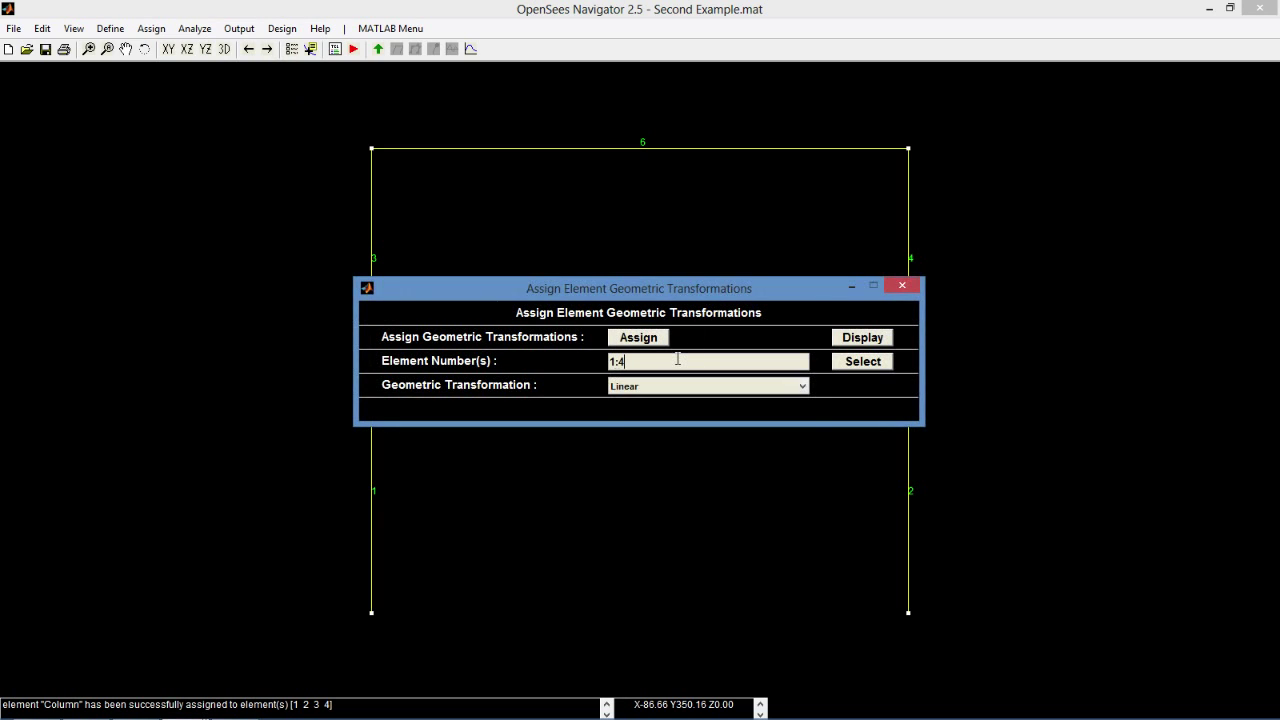
click(665, 387)
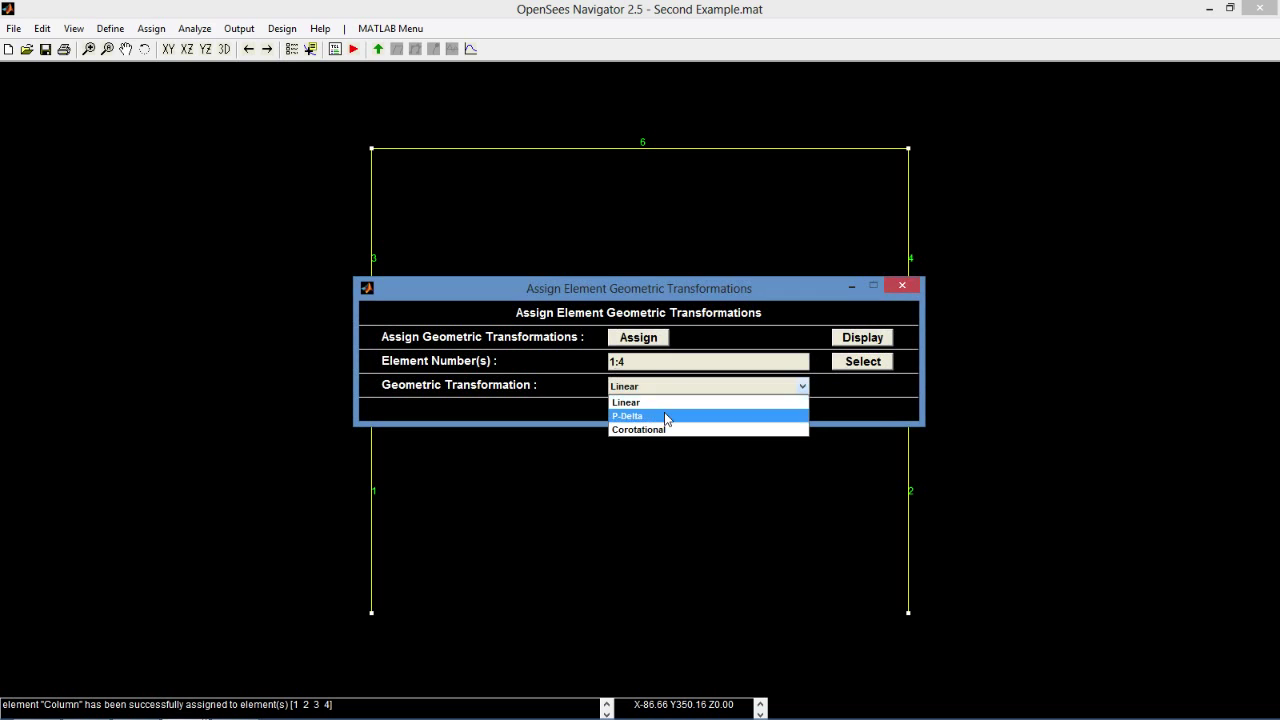
click(664, 412)
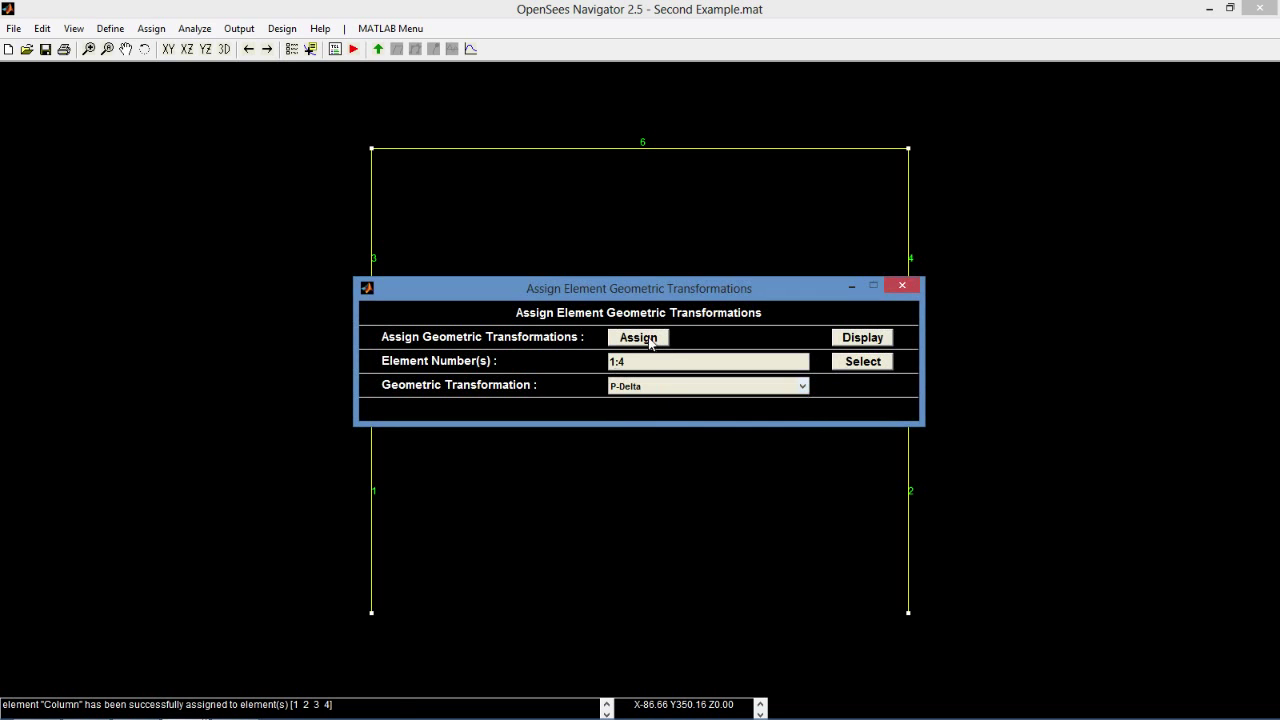
click(650, 342)
- Assign the Corotational geometric transformation to beam elements 5 and 6
click(649, 364)
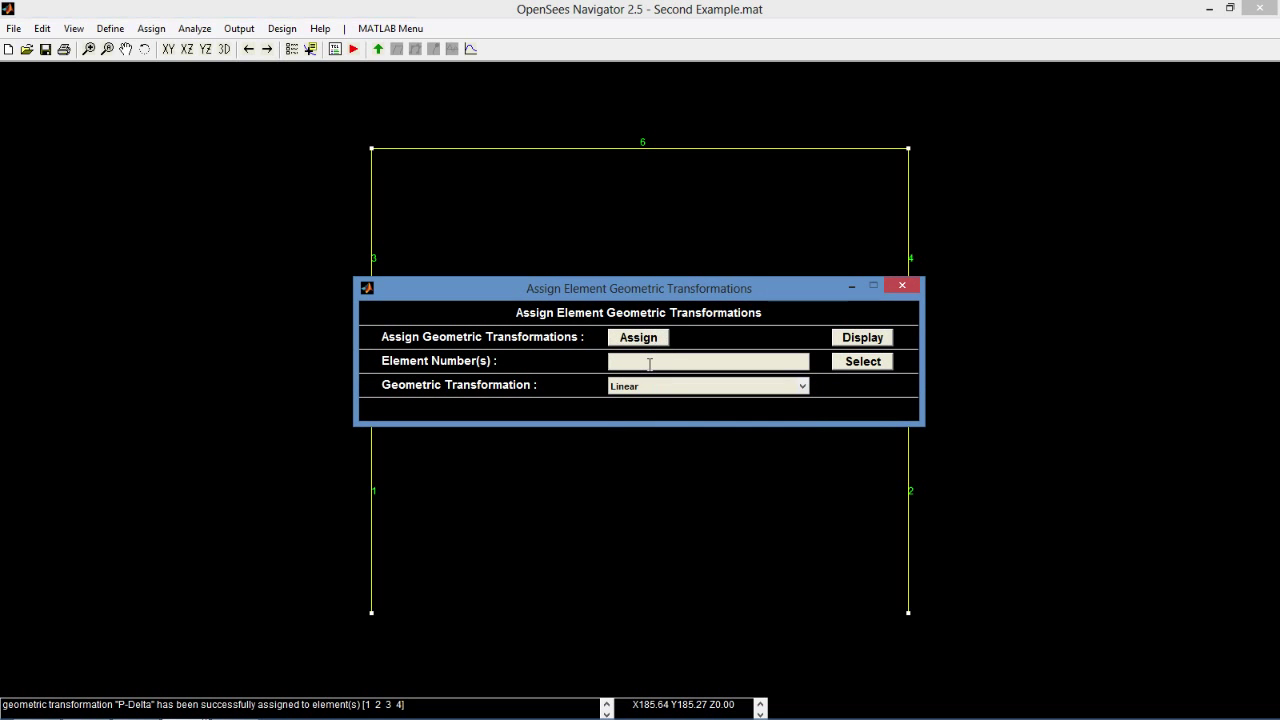
text(5 6)
click(650, 388)
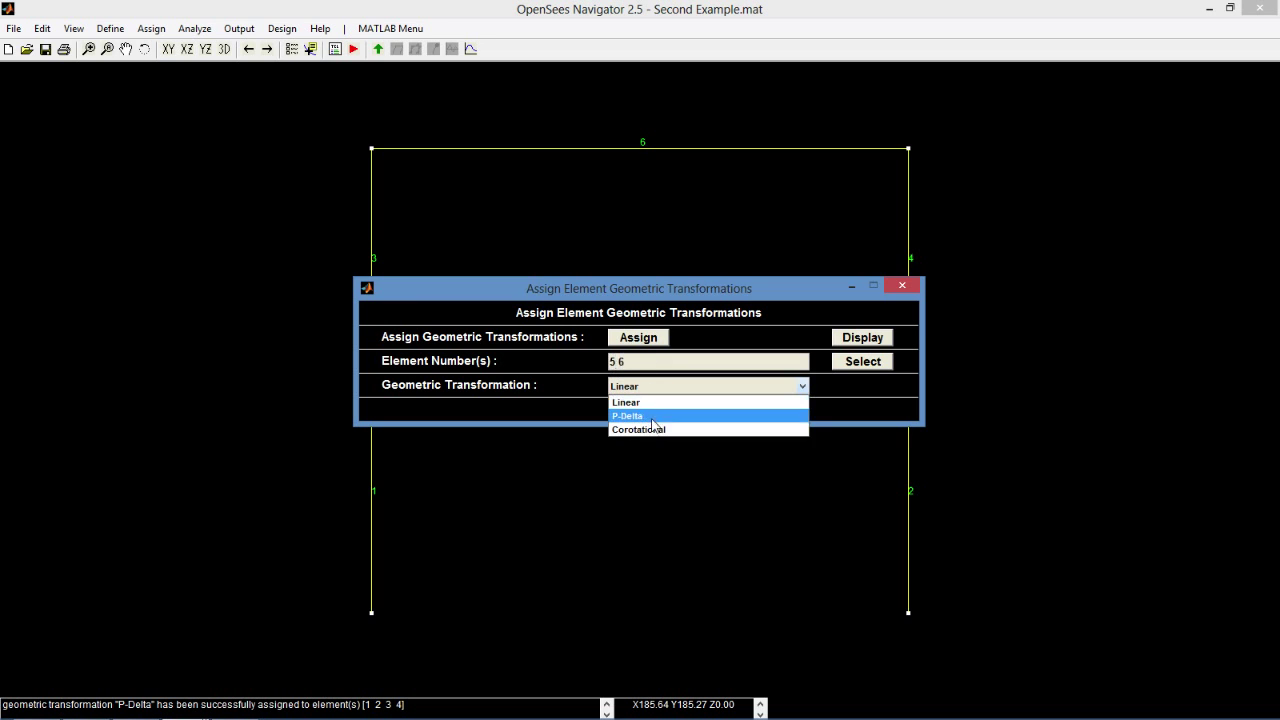
click(655, 429)
click(660, 343)
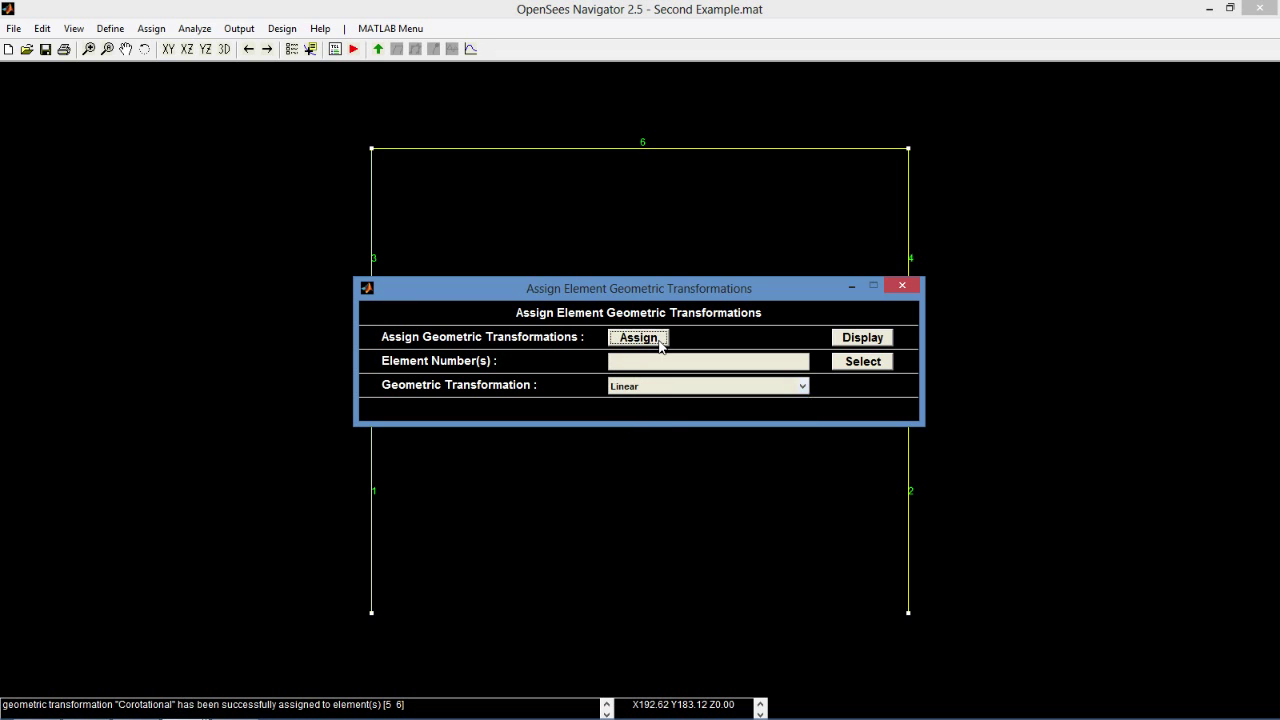
- Display the assigned geometric transformations on the frame and save the model
click(862, 339)
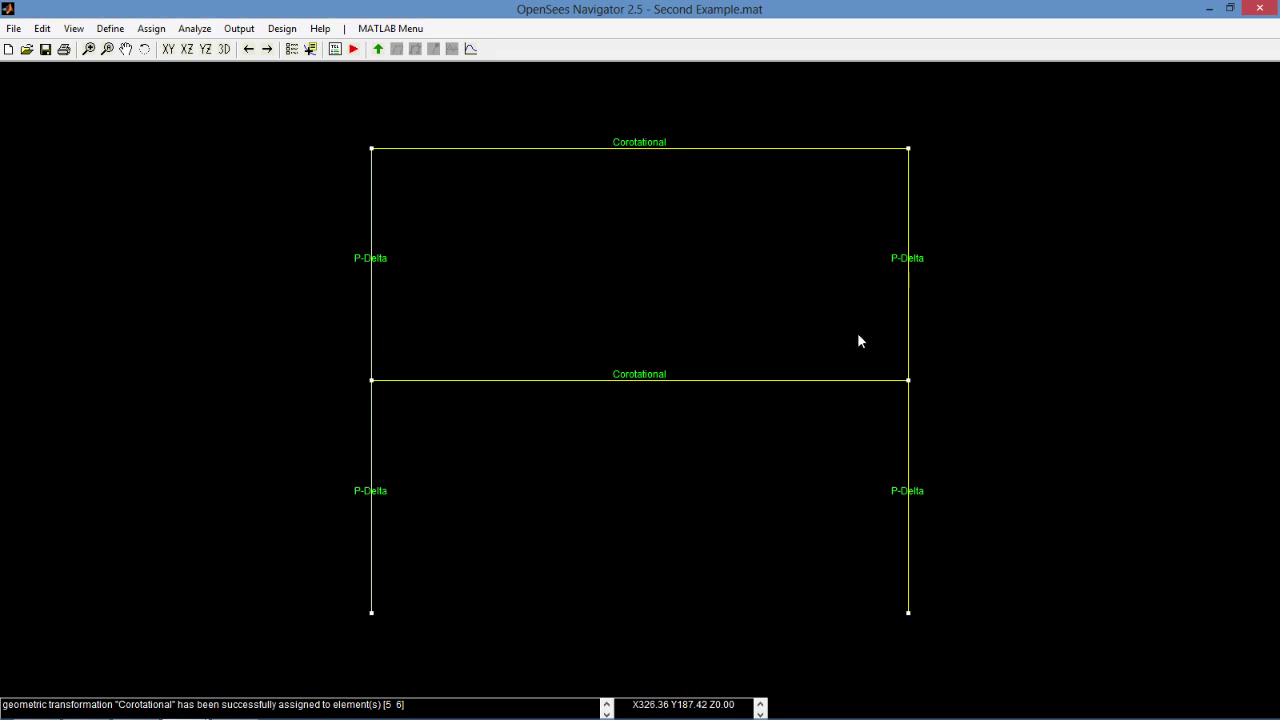
key(ctrl+s)
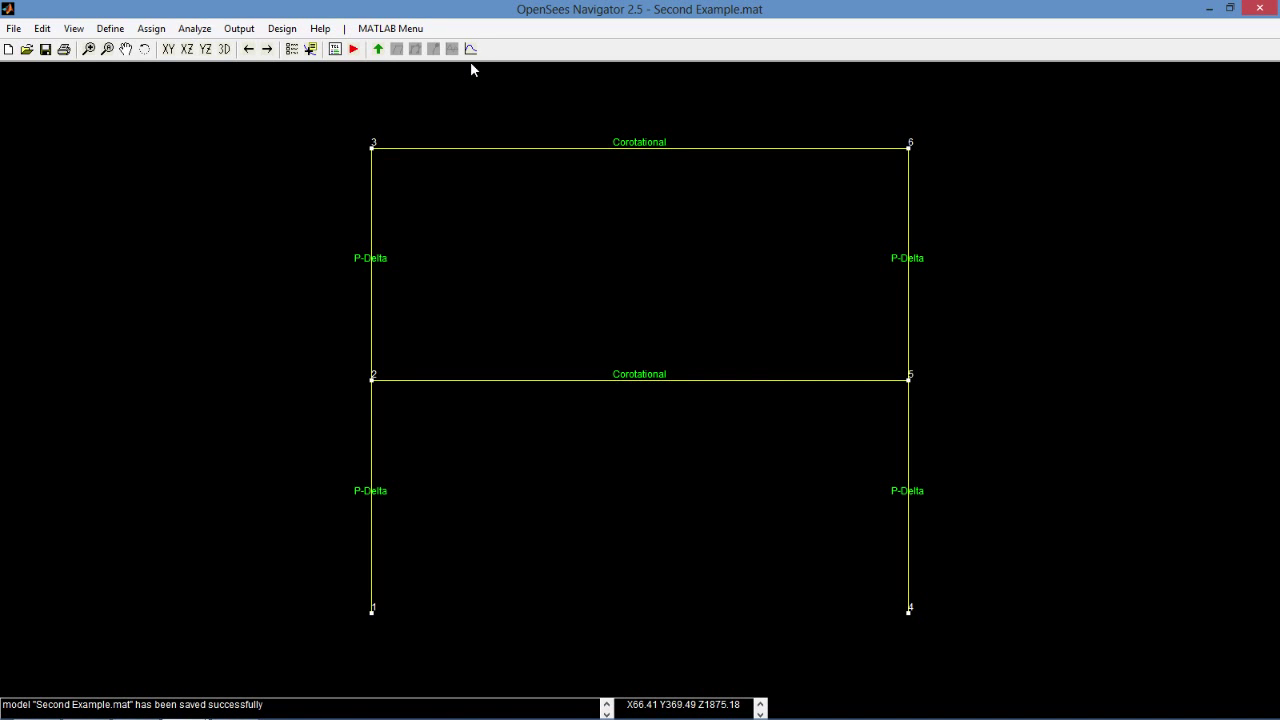
- Define a Plain load pattern named Gravity with the LinearDefault time series, and finish the load pattern definitions
click(110, 28)
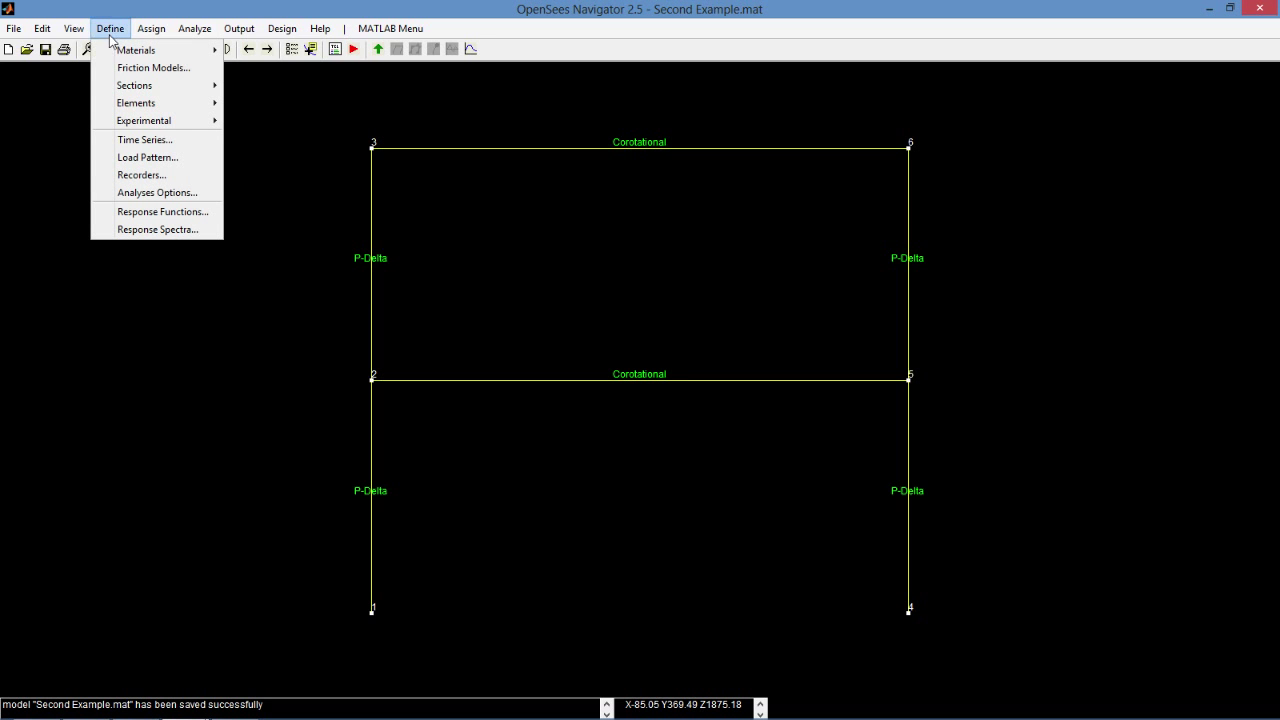
click(145, 157)
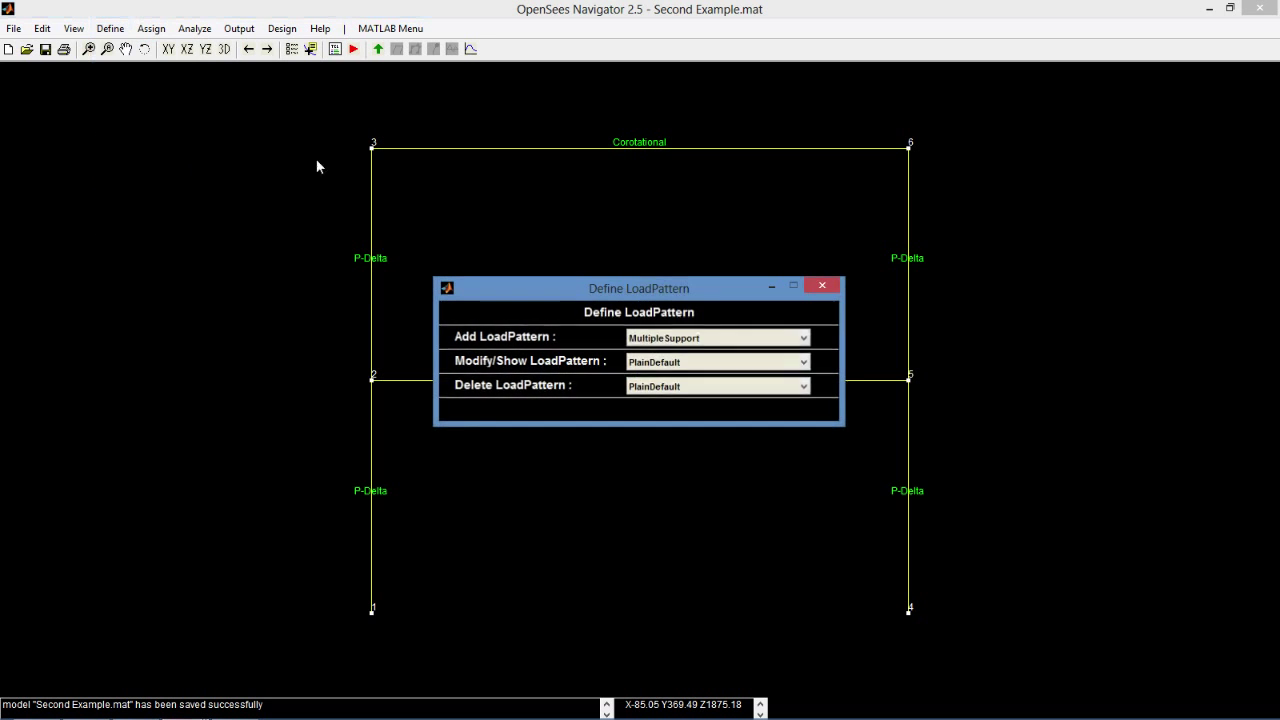
click(733, 345)
click(731, 367)
drag(712, 352, 549, 358)
text(Gravity)
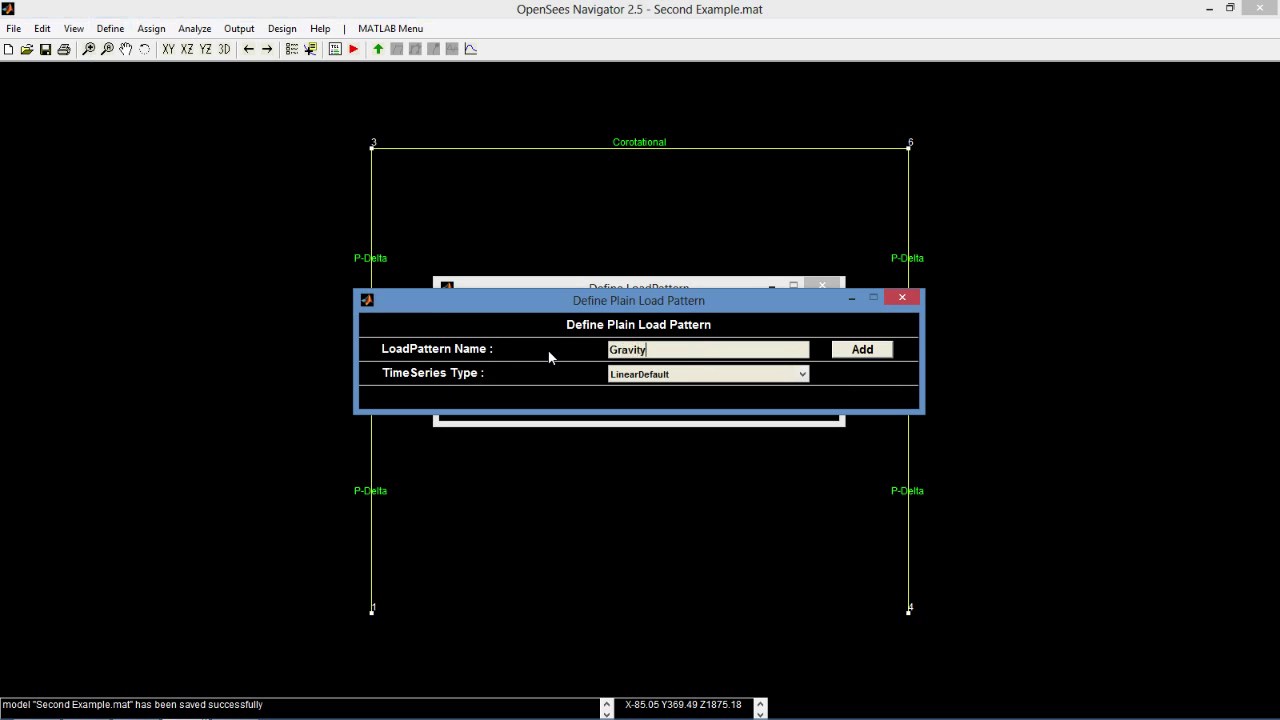
click(868, 352)
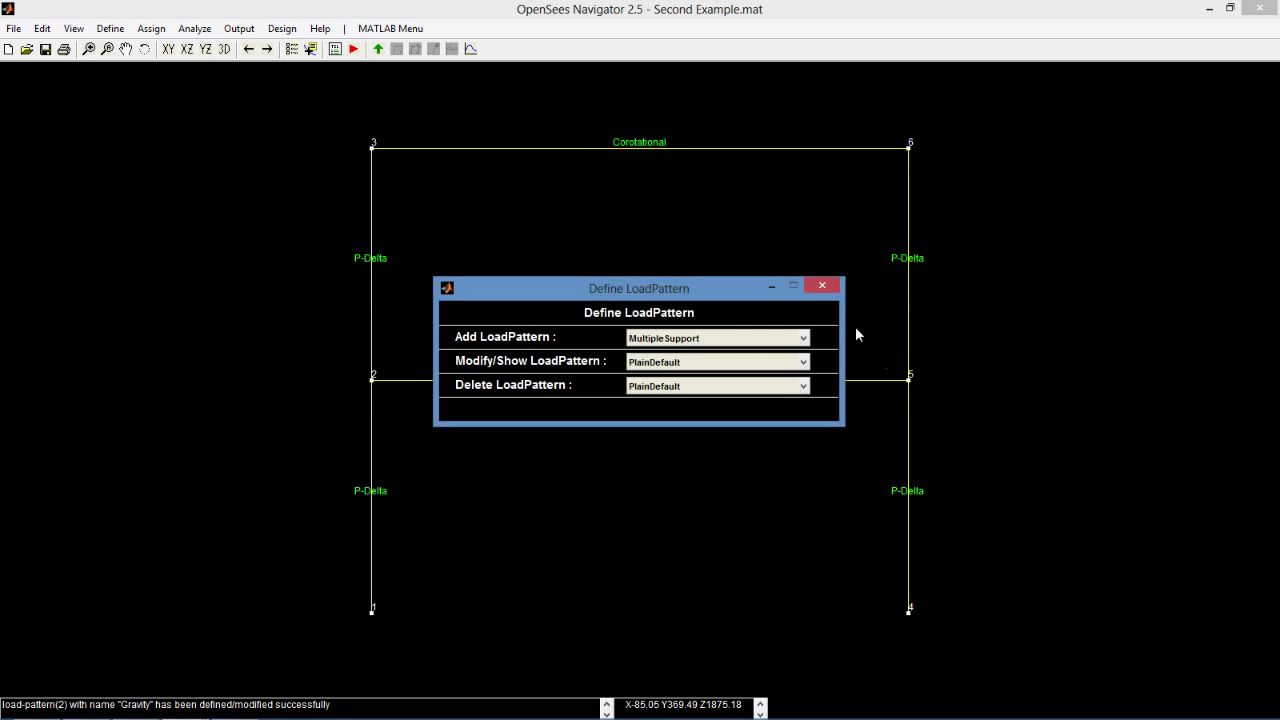
click(822, 286)
- Add a uniform load wy of -1 to elements 5 and 6 in the Gravity load pattern, and display it on the frame
click(151, 28)
mouse_move(175, 67)
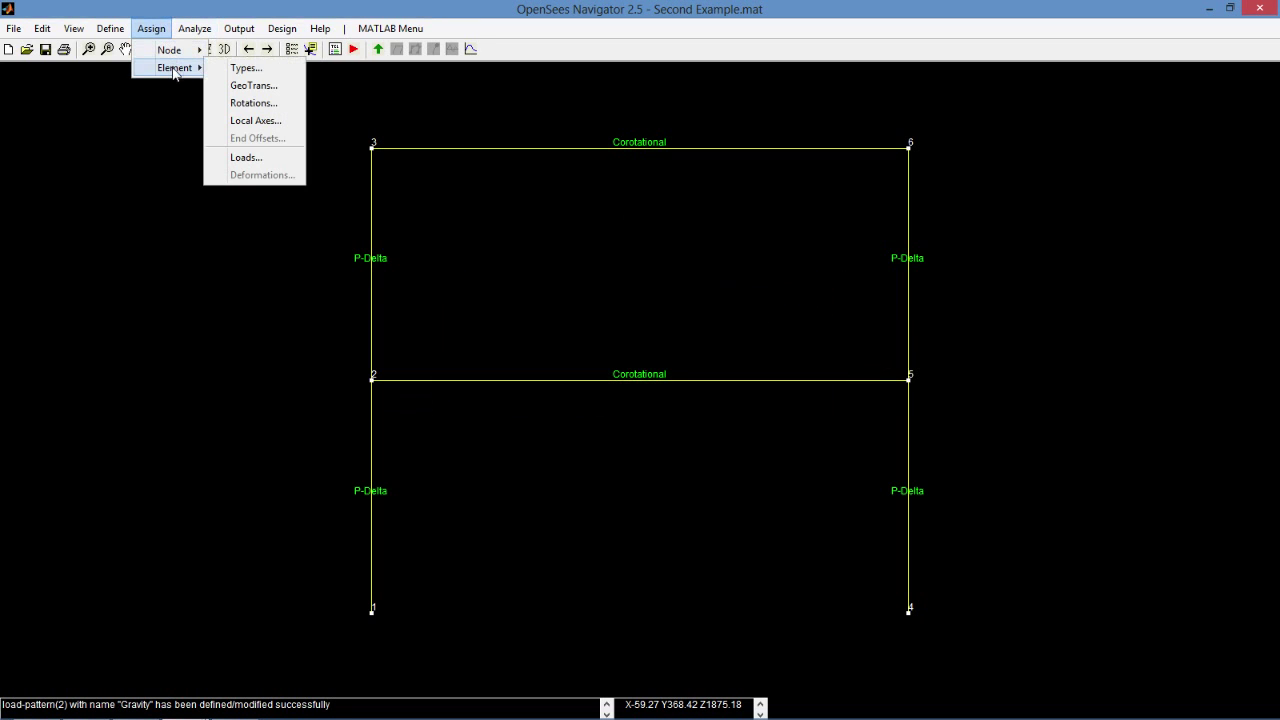
click(265, 157)
click(649, 299)
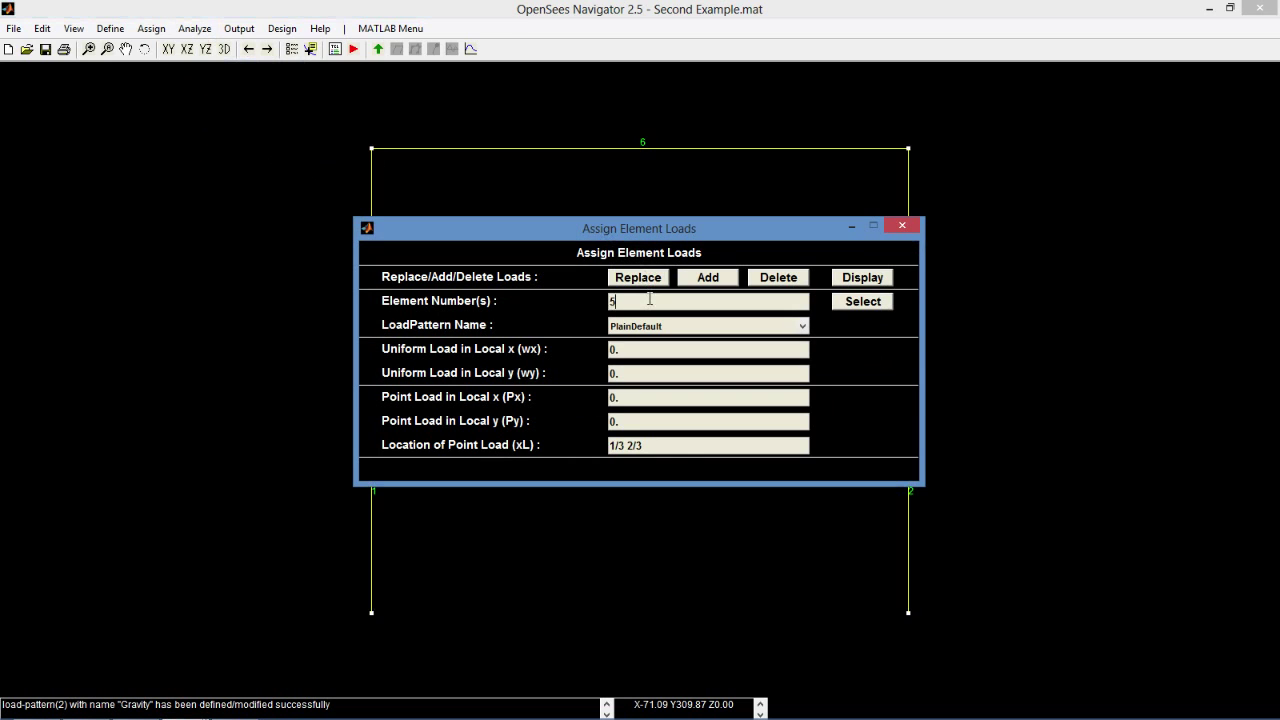
click(652, 326)
click(645, 357)
drag(640, 373, 612, 376)
click(703, 280)
click(843, 280)
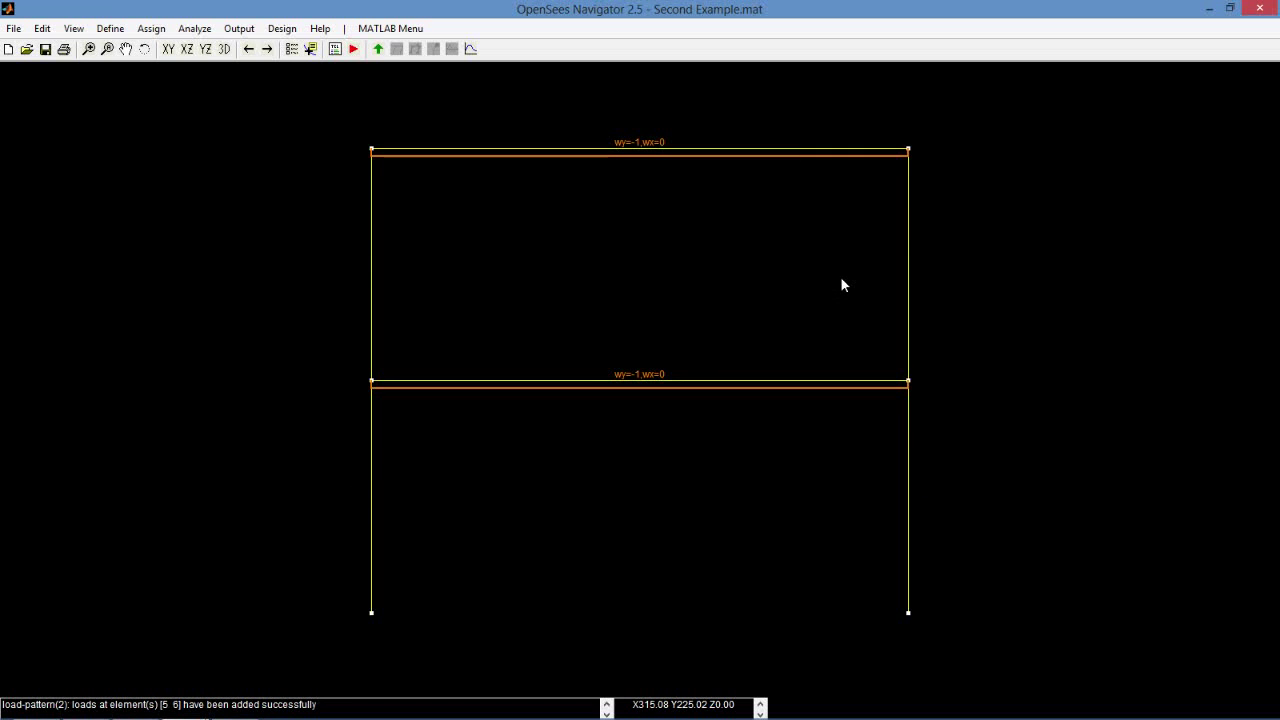
- Define a second Plain load pattern named PushOver with the LinearDefault time series, and close the load pattern definitions
click(110, 28)
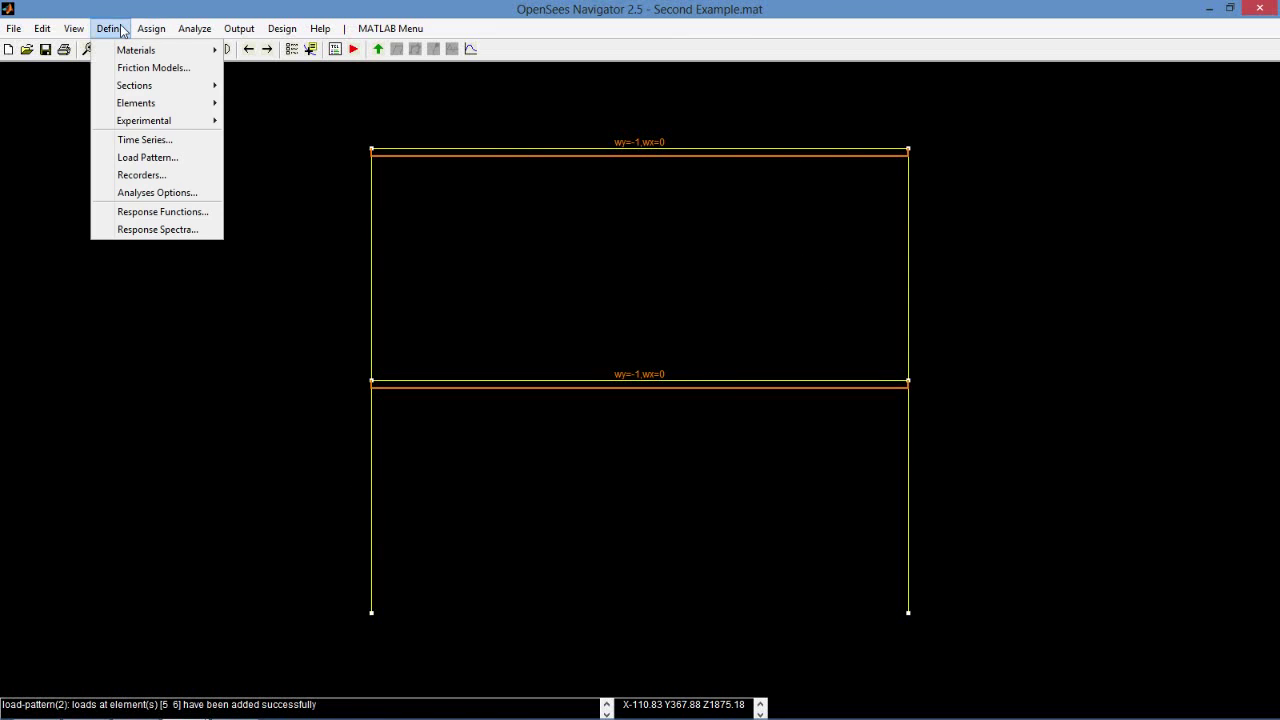
click(147, 158)
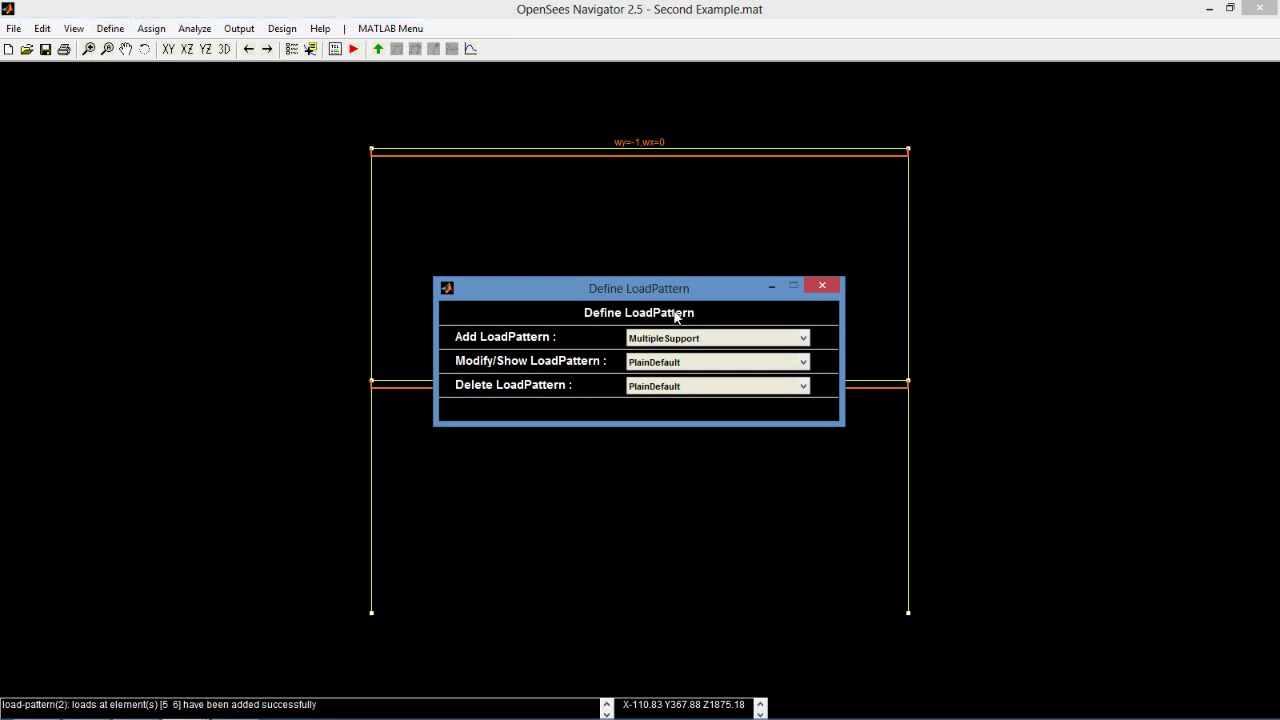
click(685, 337)
click(684, 367)
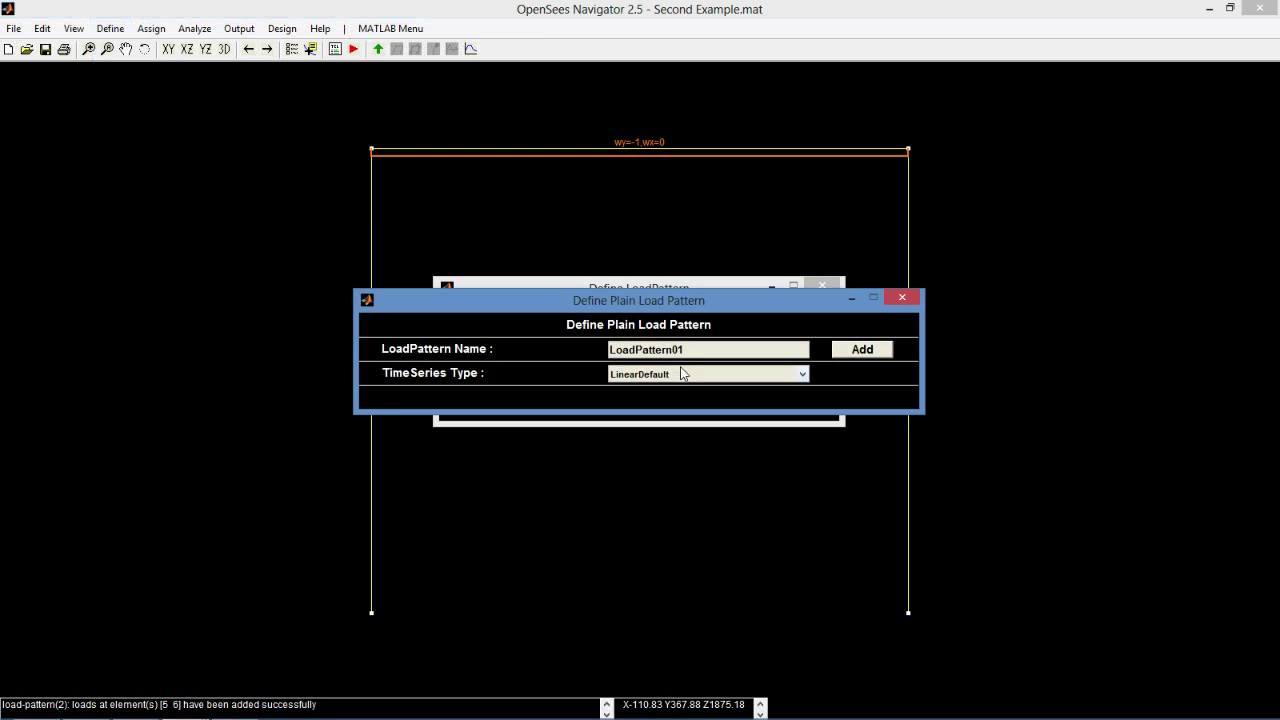
drag(697, 352, 563, 348)
text(PushOver)
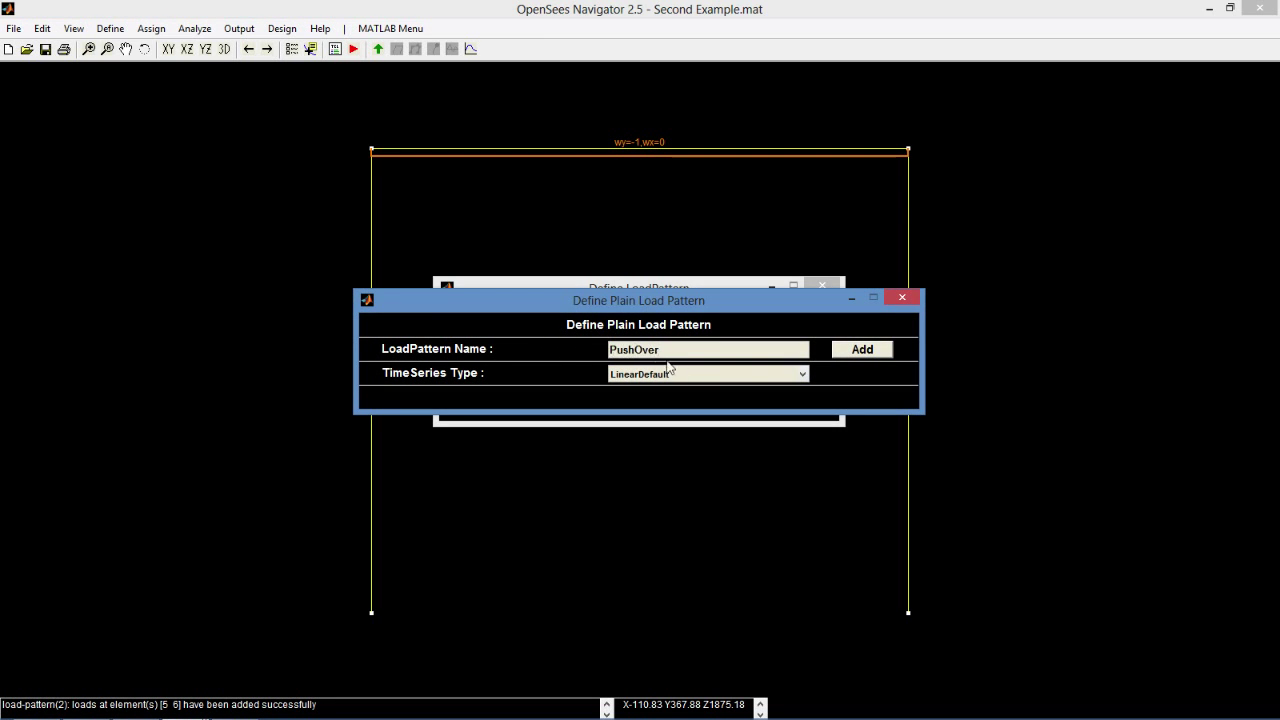
click(852, 349)
click(822, 286)
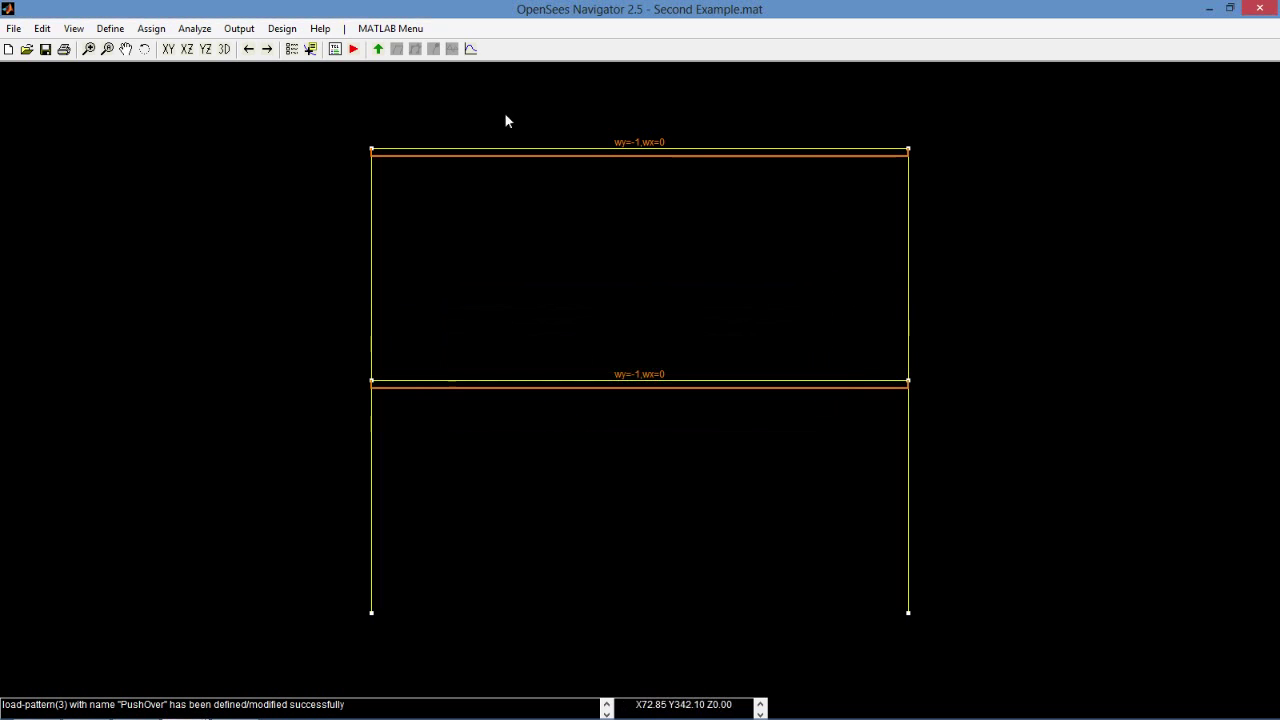
- Add a nodal load with force Fx of 0.5 at nodes 2 and 3 in the PushOver load pattern
click(153, 29)
mouse_move(165, 49)
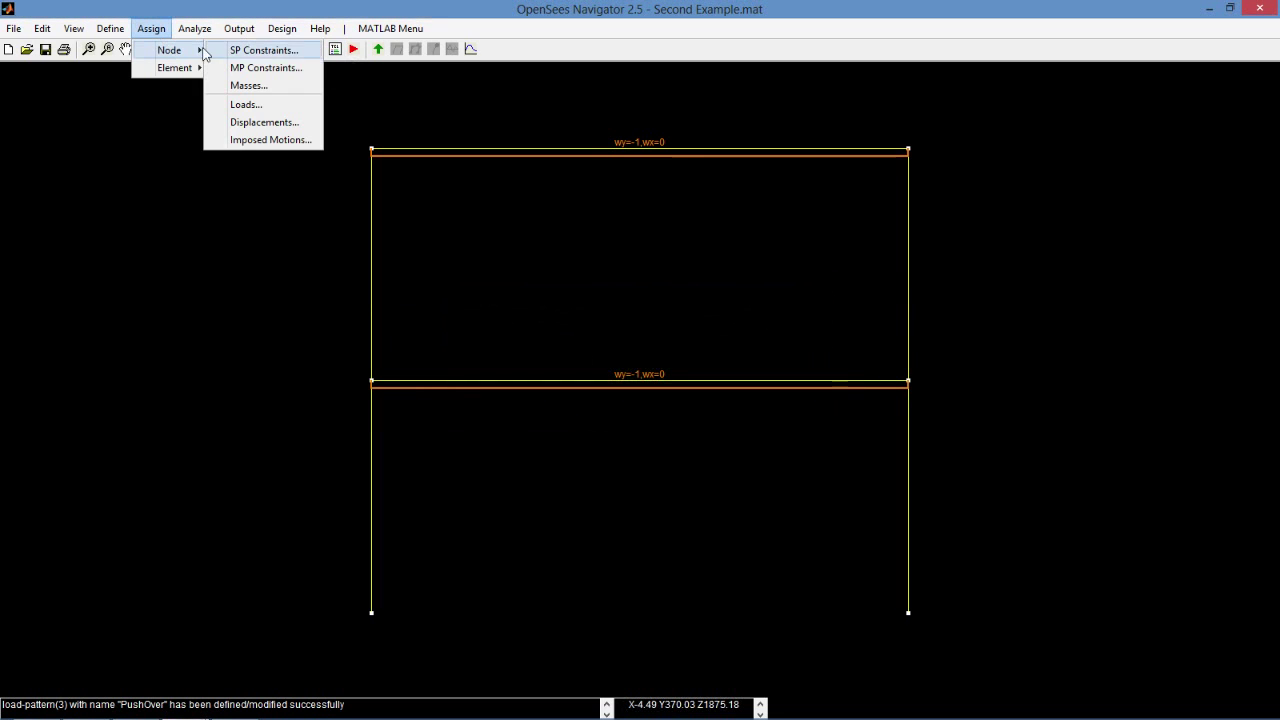
click(274, 103)
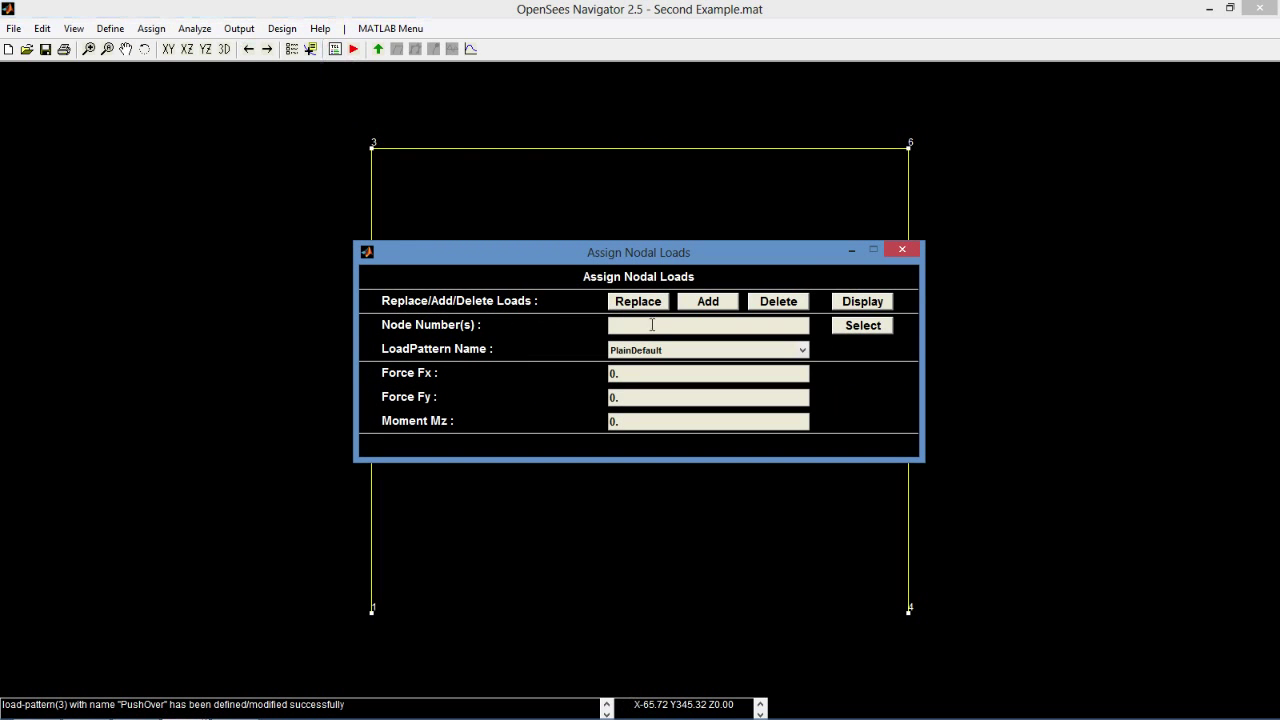
click(651, 325)
text(2 3)
click(660, 349)
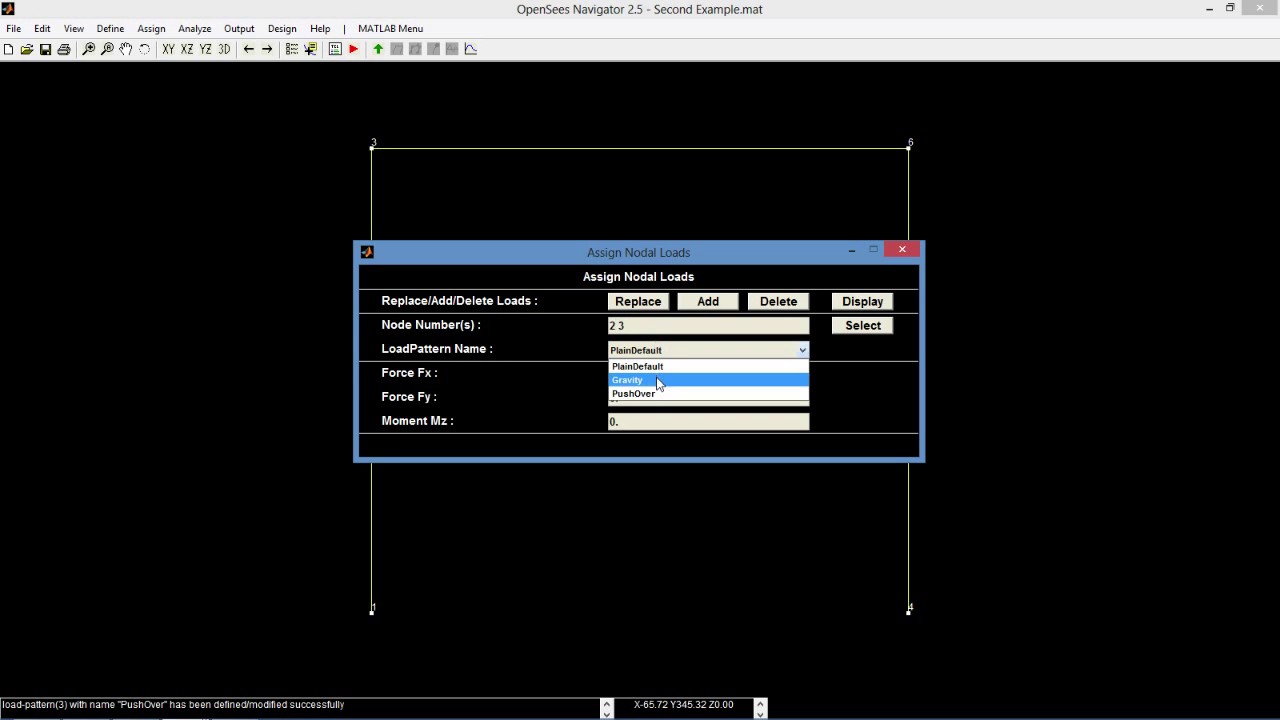
click(657, 394)
click(652, 373)
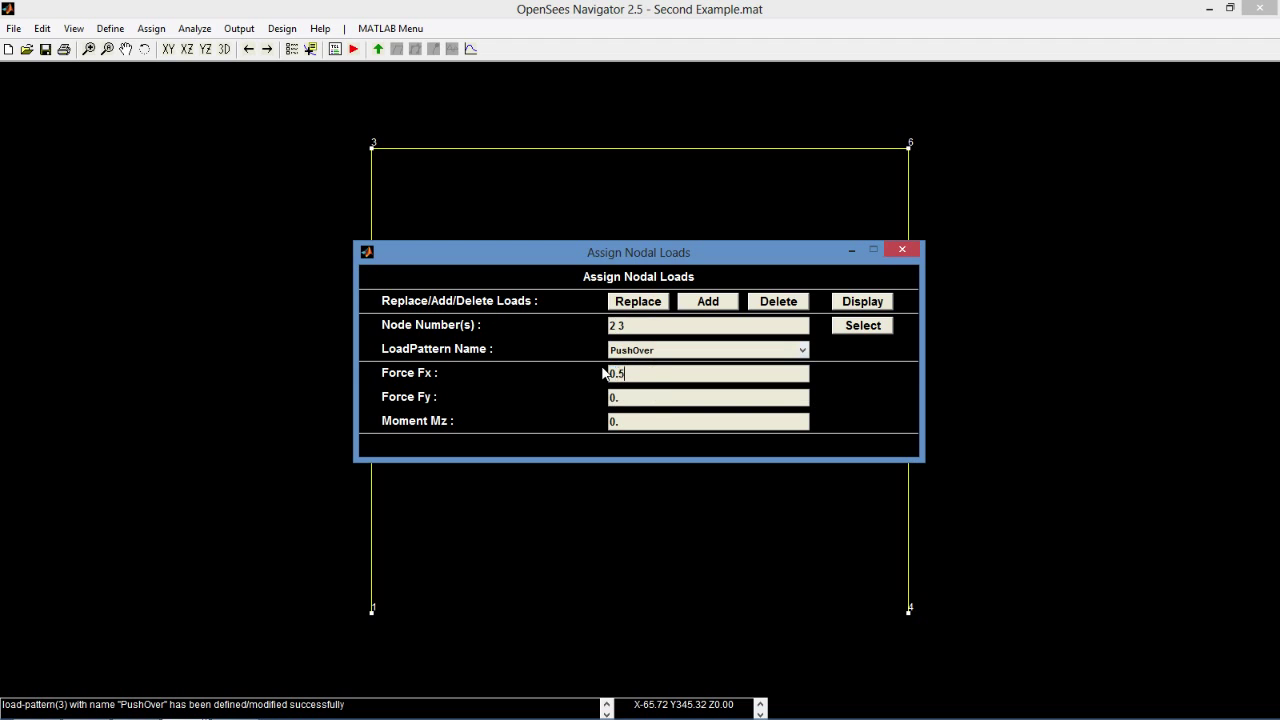
click(708, 303)
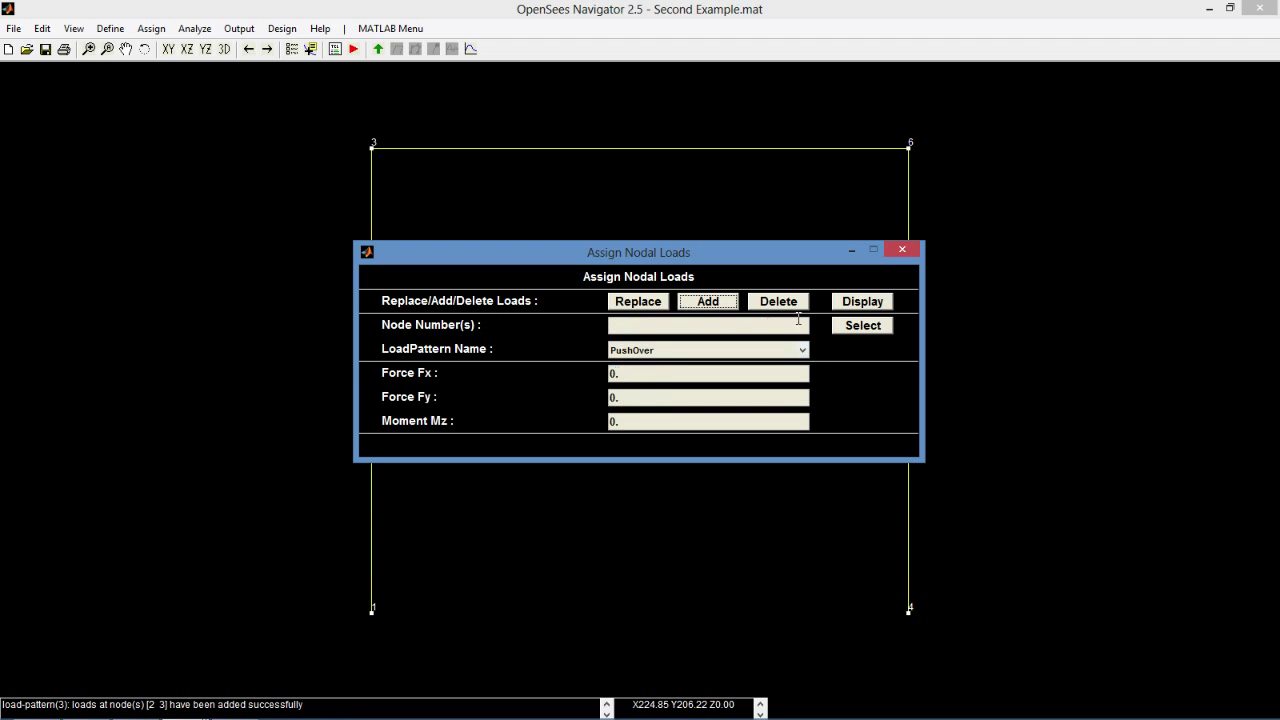
click(848, 302)
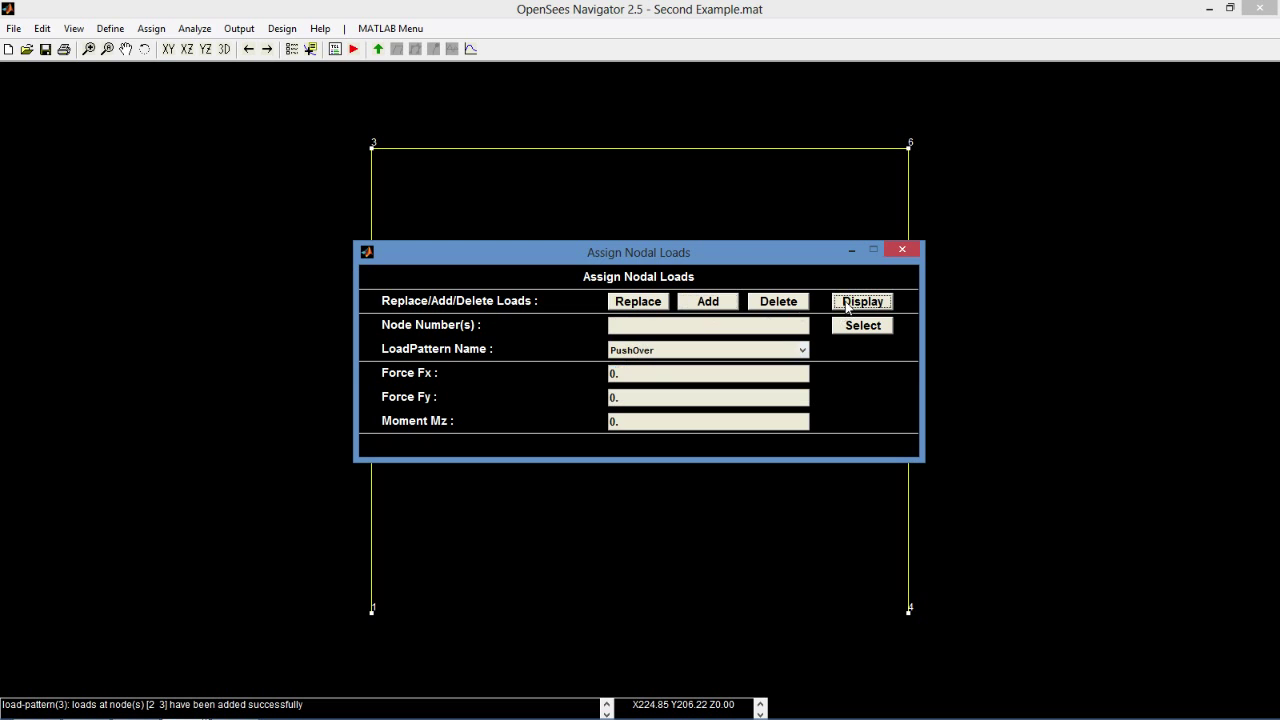
click(898, 253)
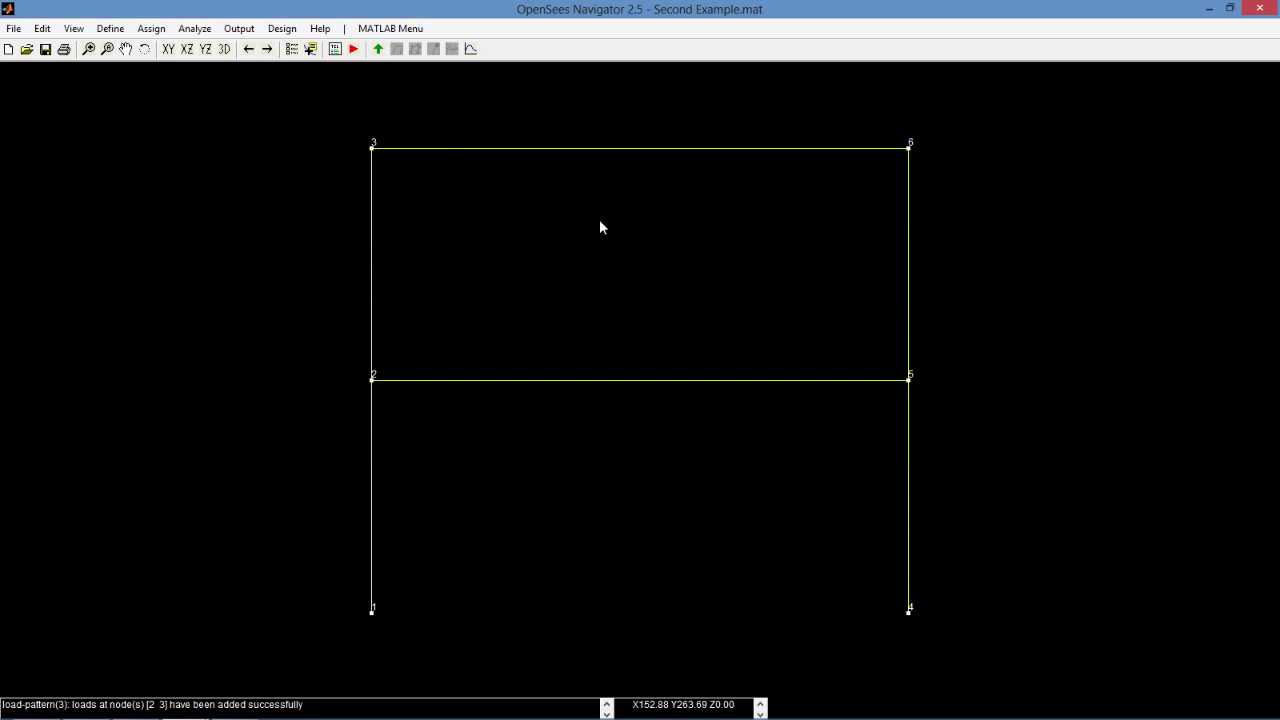
- Show the nodal forces of the PushOver load pattern on the frame through the display options
click(292, 50)
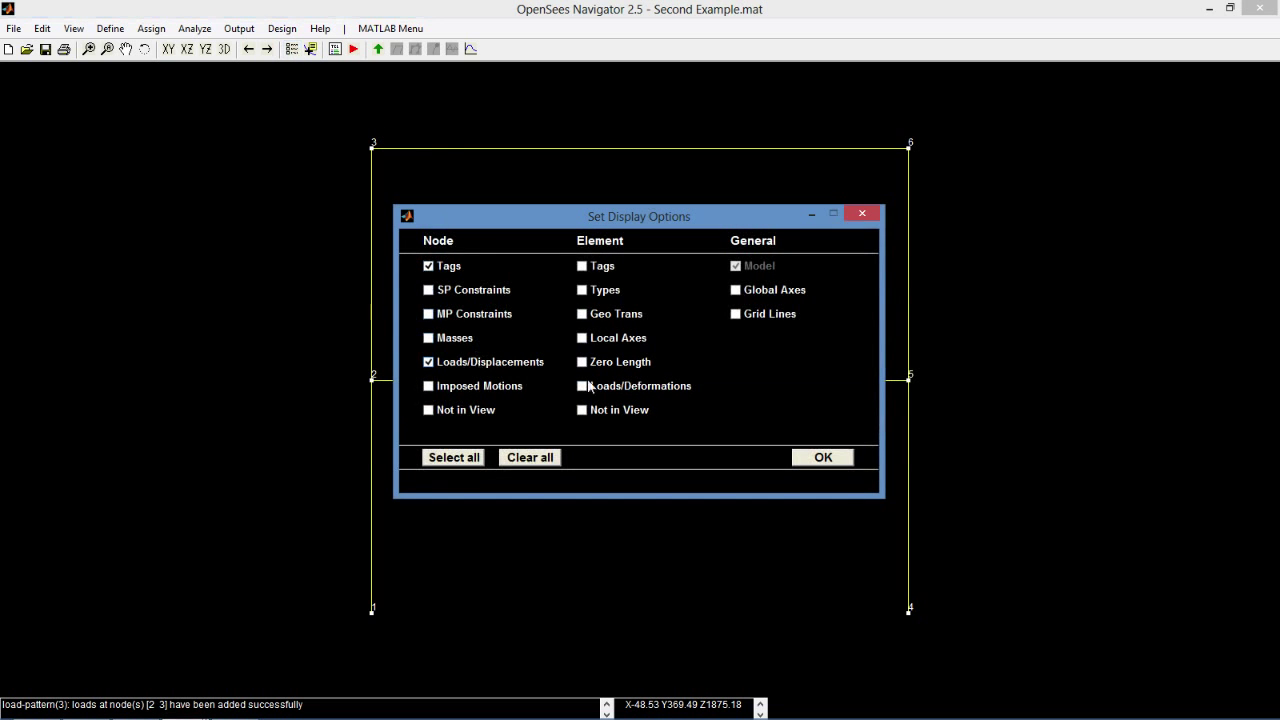
click(800, 460)
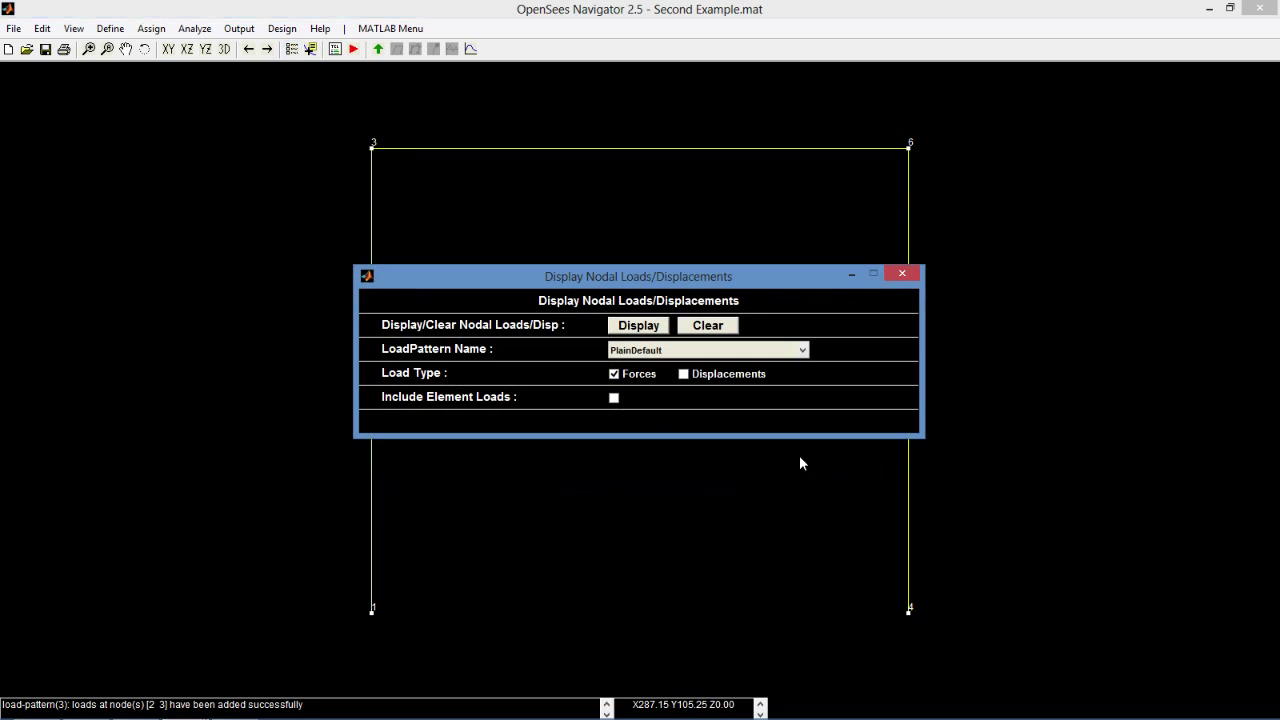
click(645, 351)
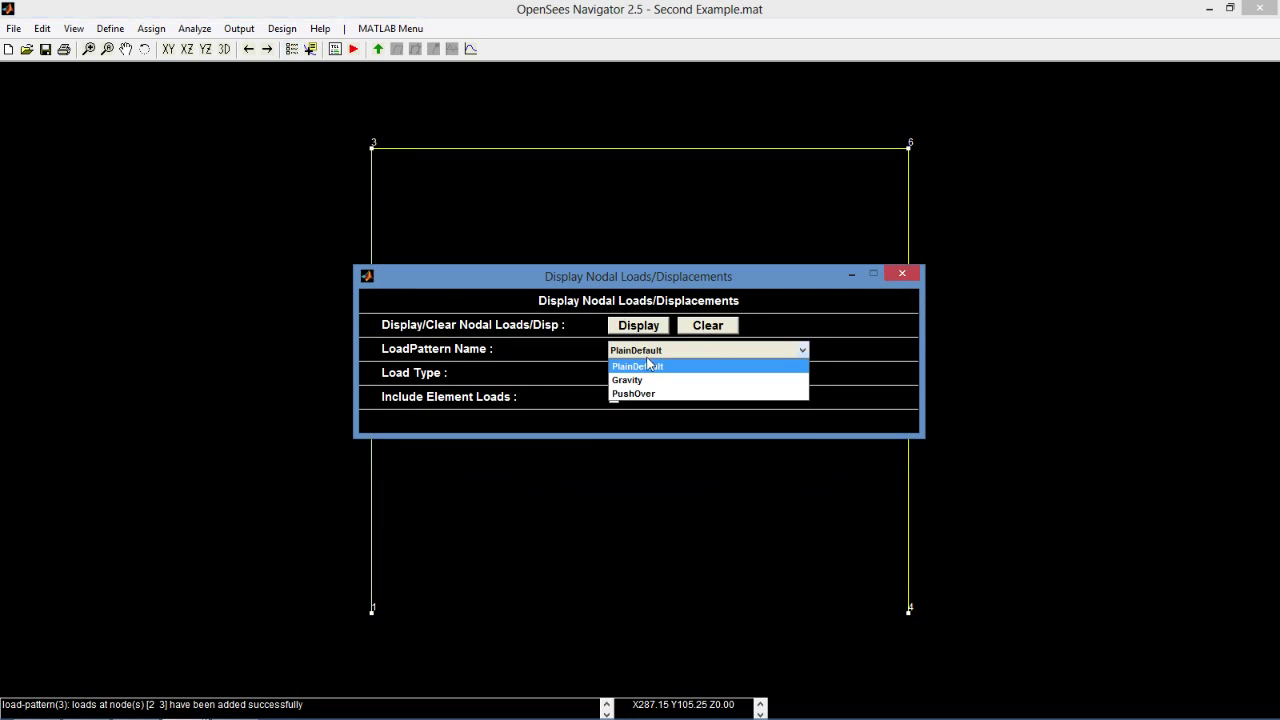
click(650, 394)
click(631, 332)
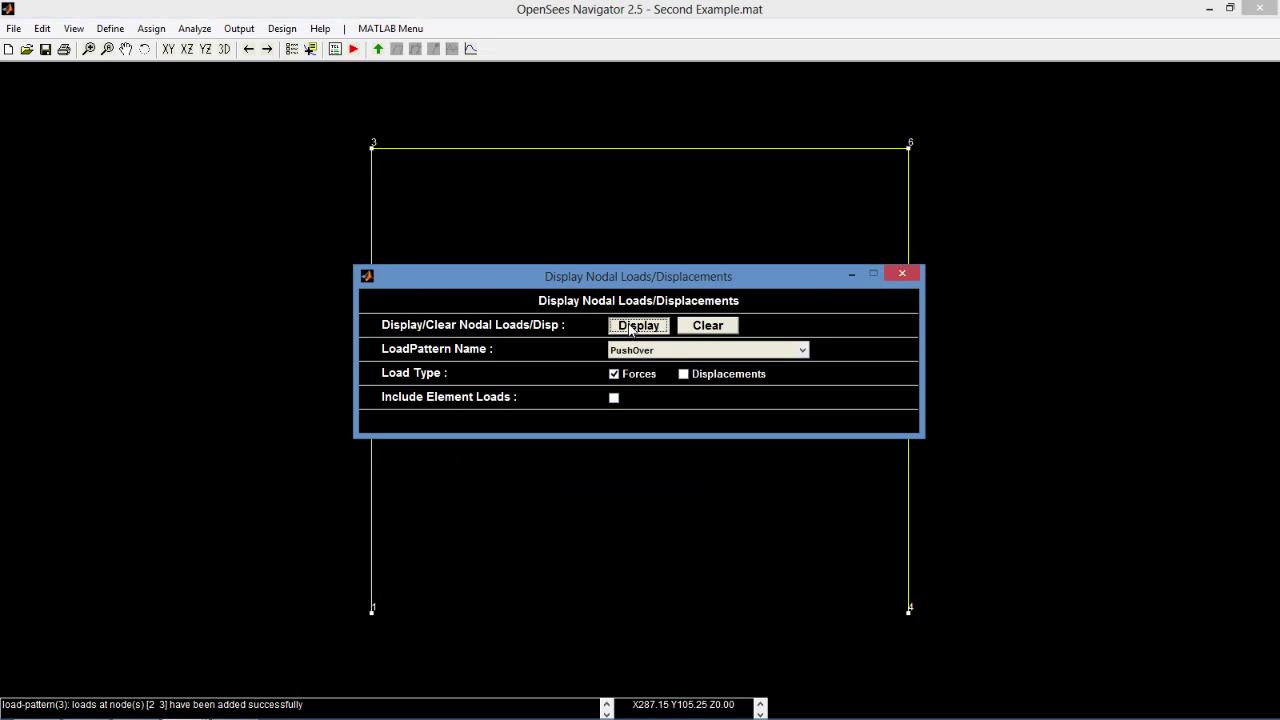
click(914, 275)
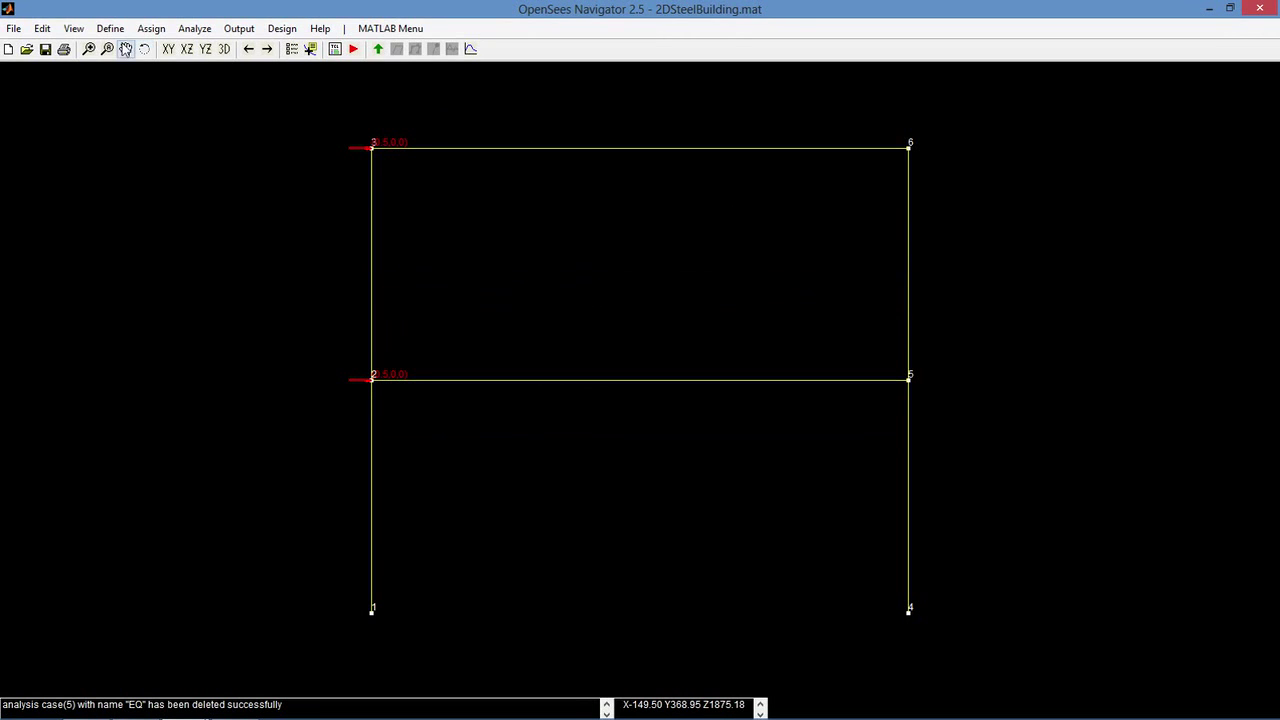
- Start a new PathFile time series and name it EQ
click(112, 32)
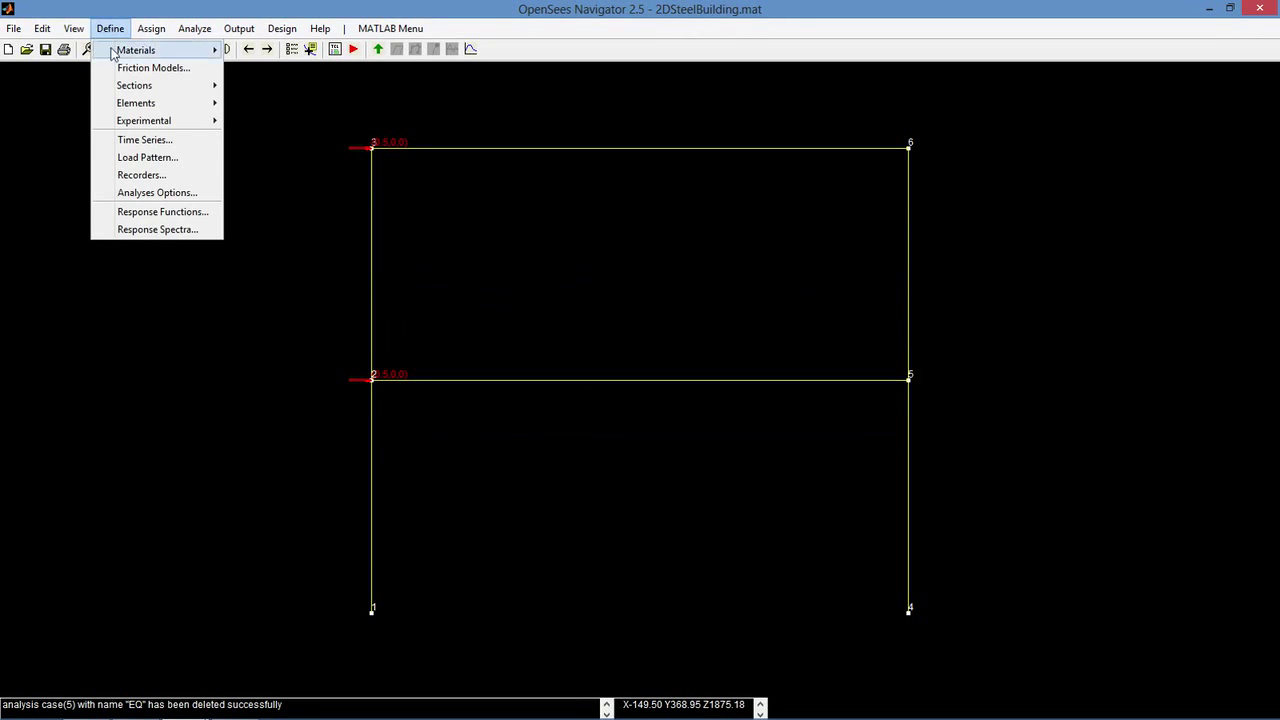
click(144, 144)
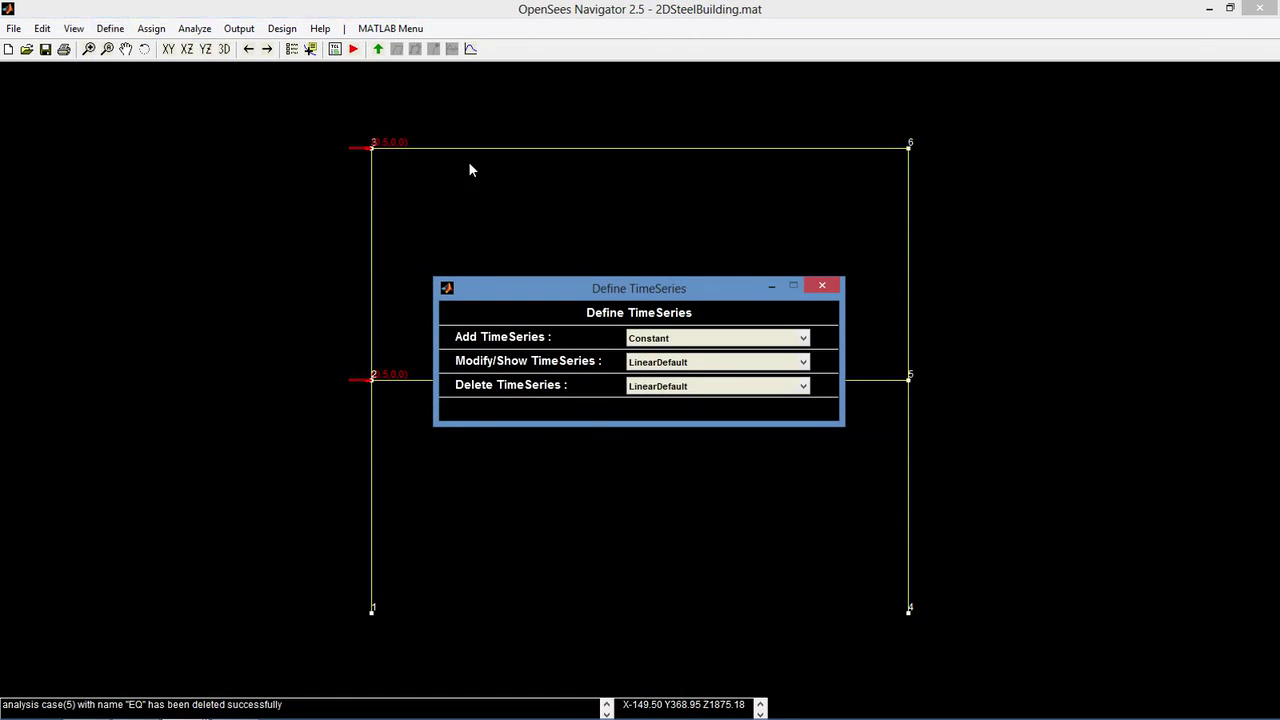
click(671, 341)
click(677, 397)
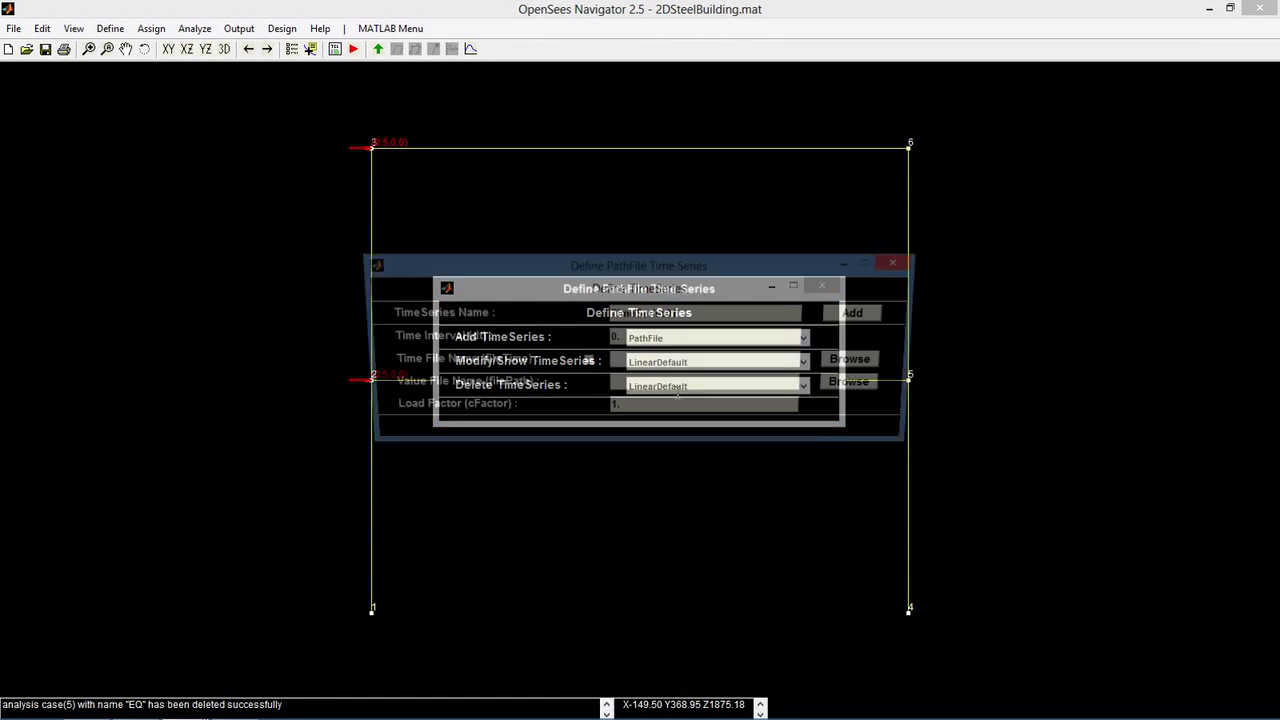
drag(696, 315, 571, 311)
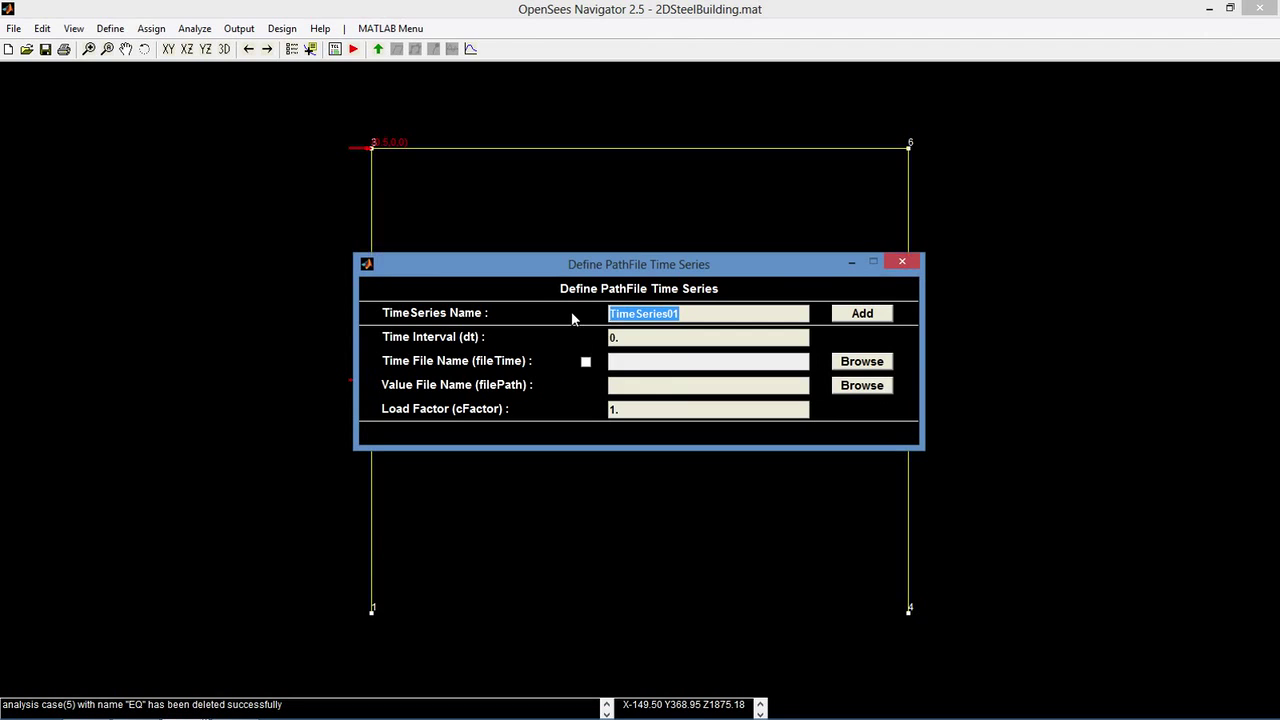
text(EQ)
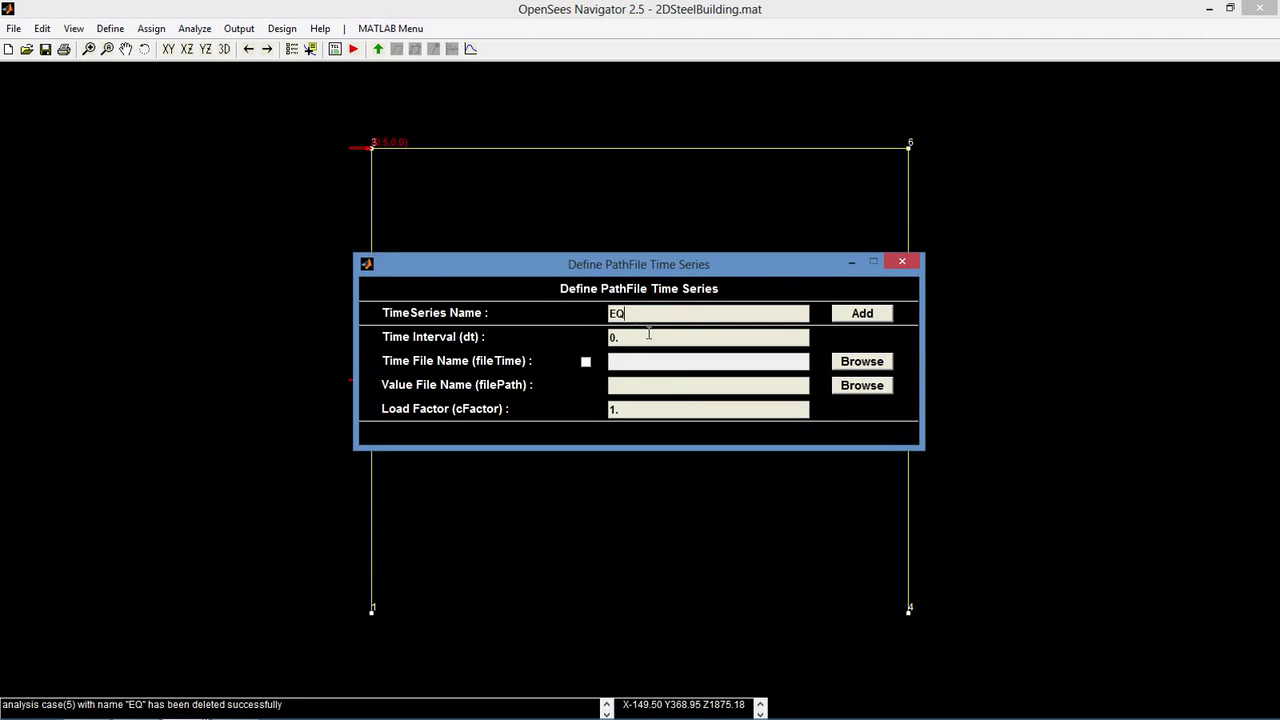
- Check the DT value in the accelerogram file open in WordPad and set the time interval of the EQ series to 0.01
drag(623, 338, 609, 345)
mouse_move(250, 712)
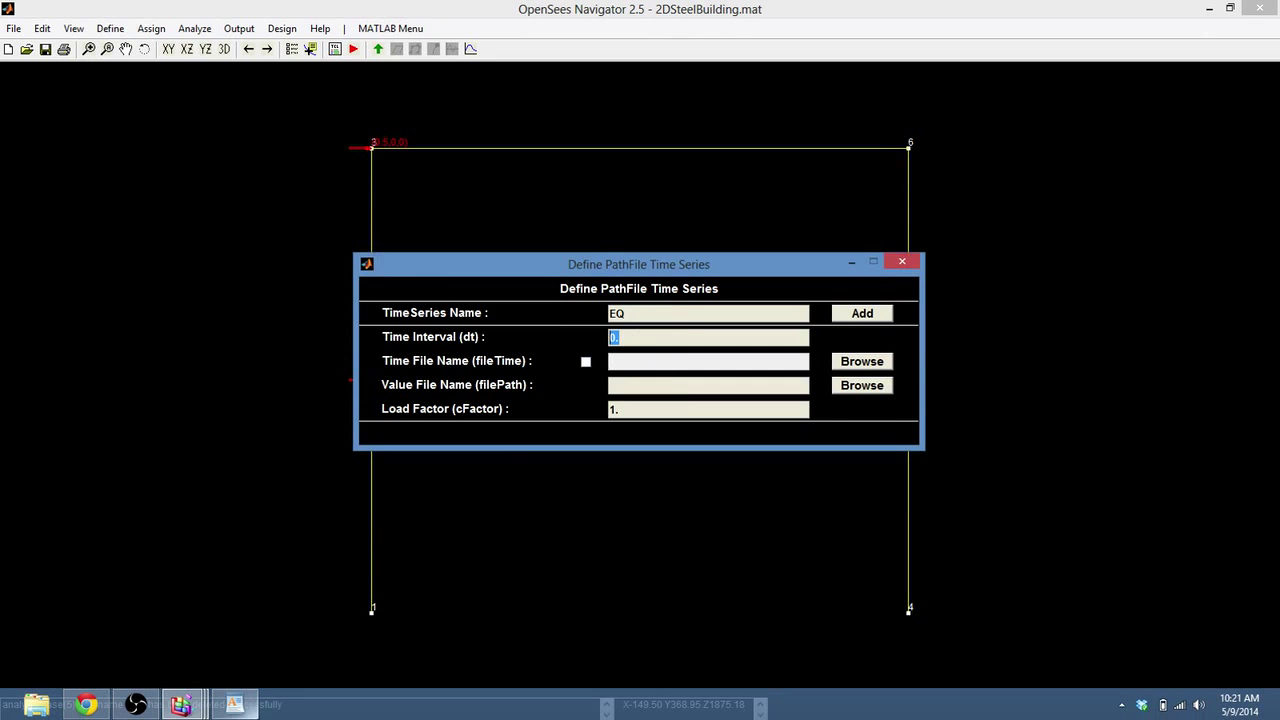
click(240, 706)
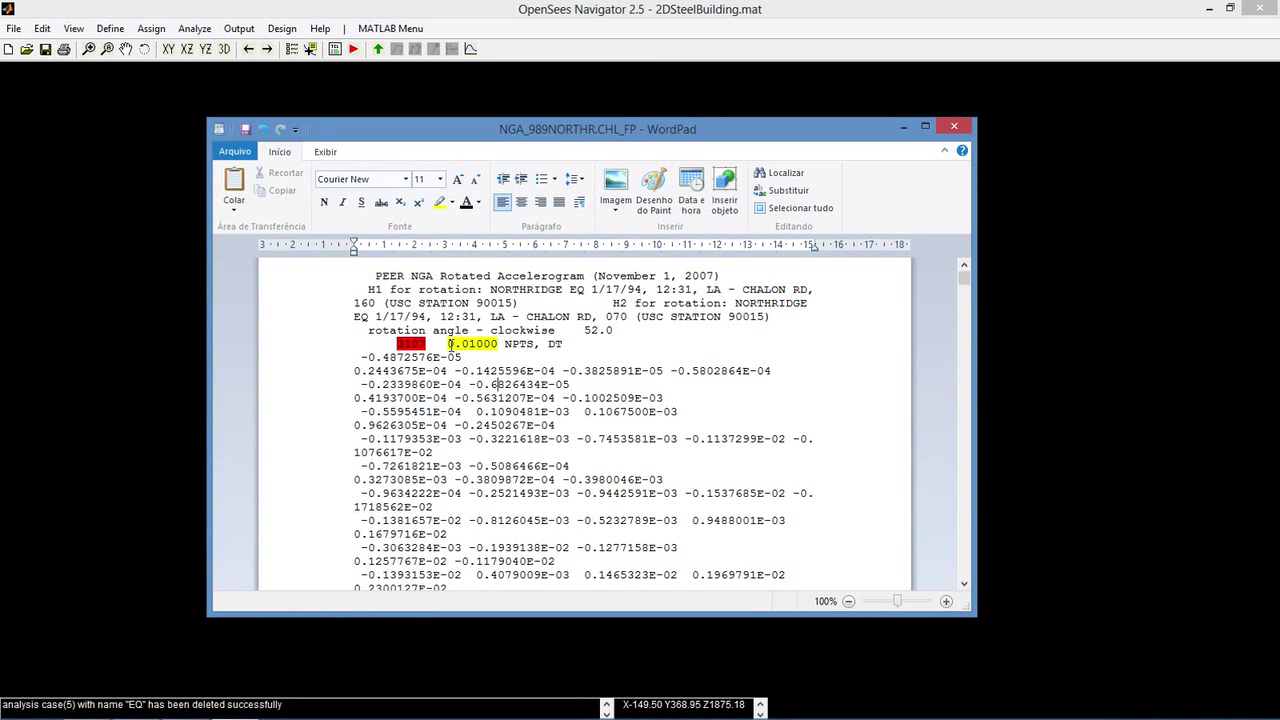
click(903, 127)
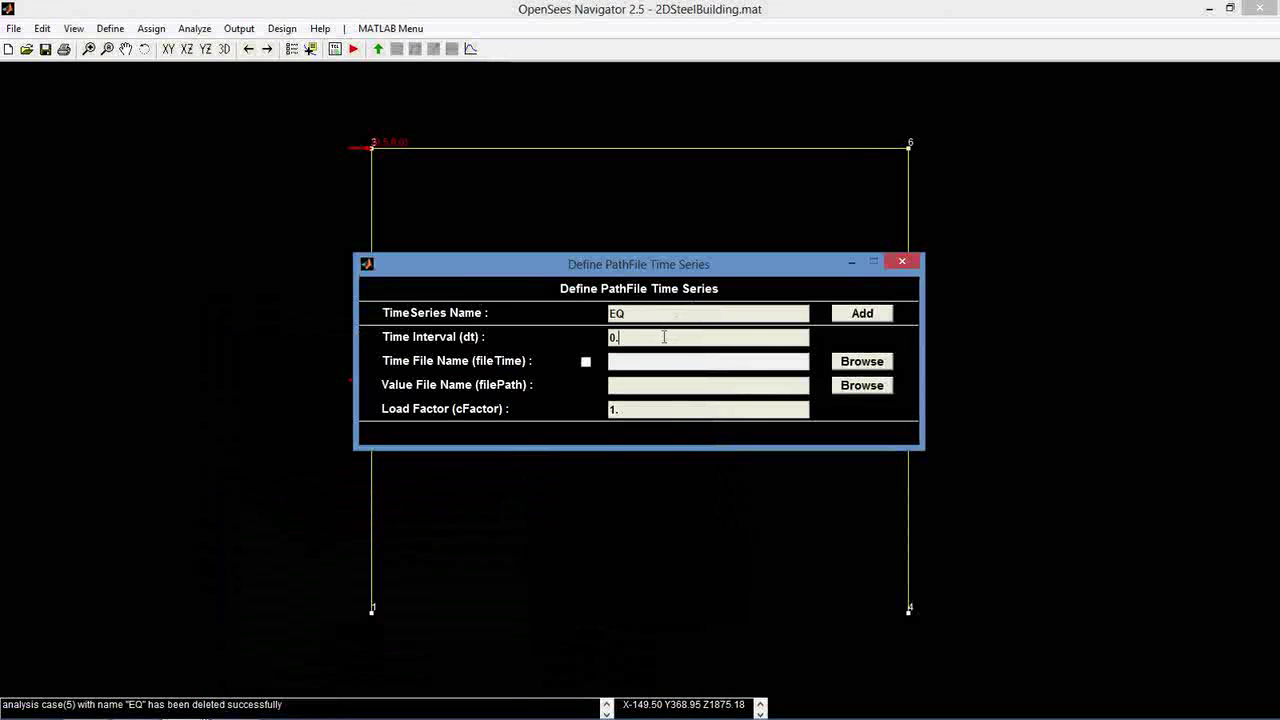
text(0.01)
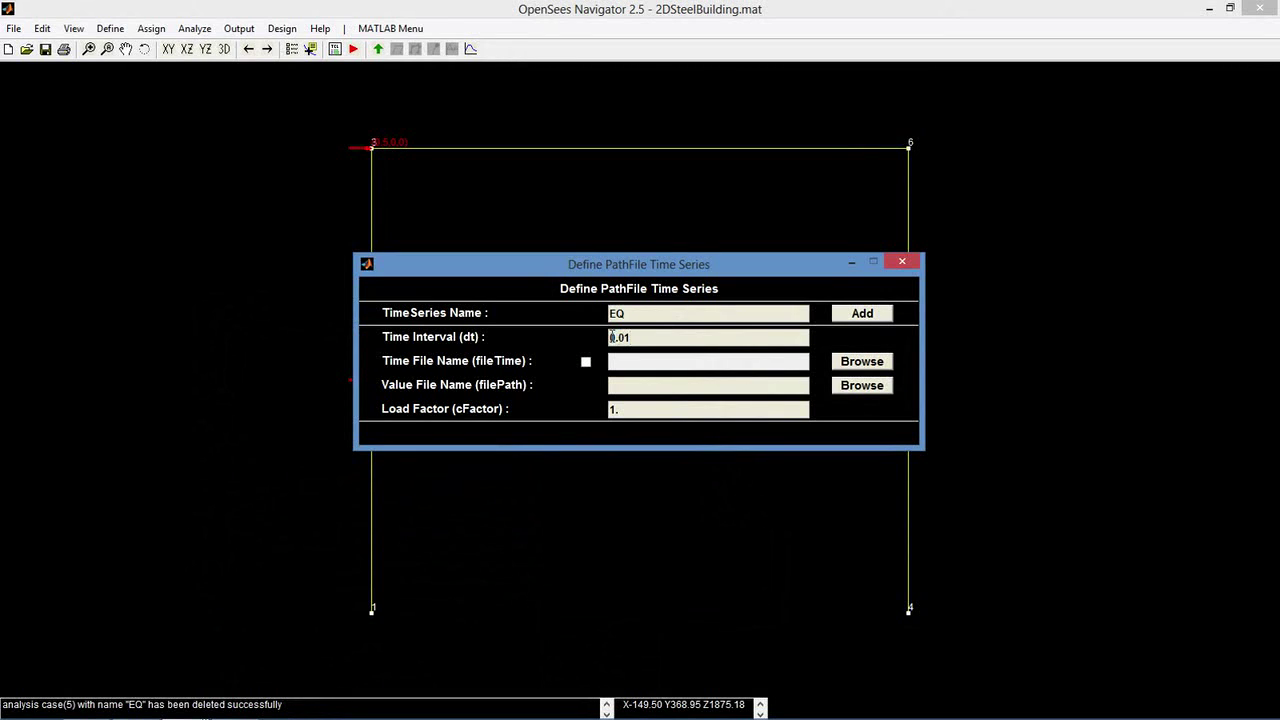
- Choose NGA_989NORTHR.CHL_FP from the Example_Two_Files folder, under BRB Frames Research on the desktop, as the value file
click(655, 384)
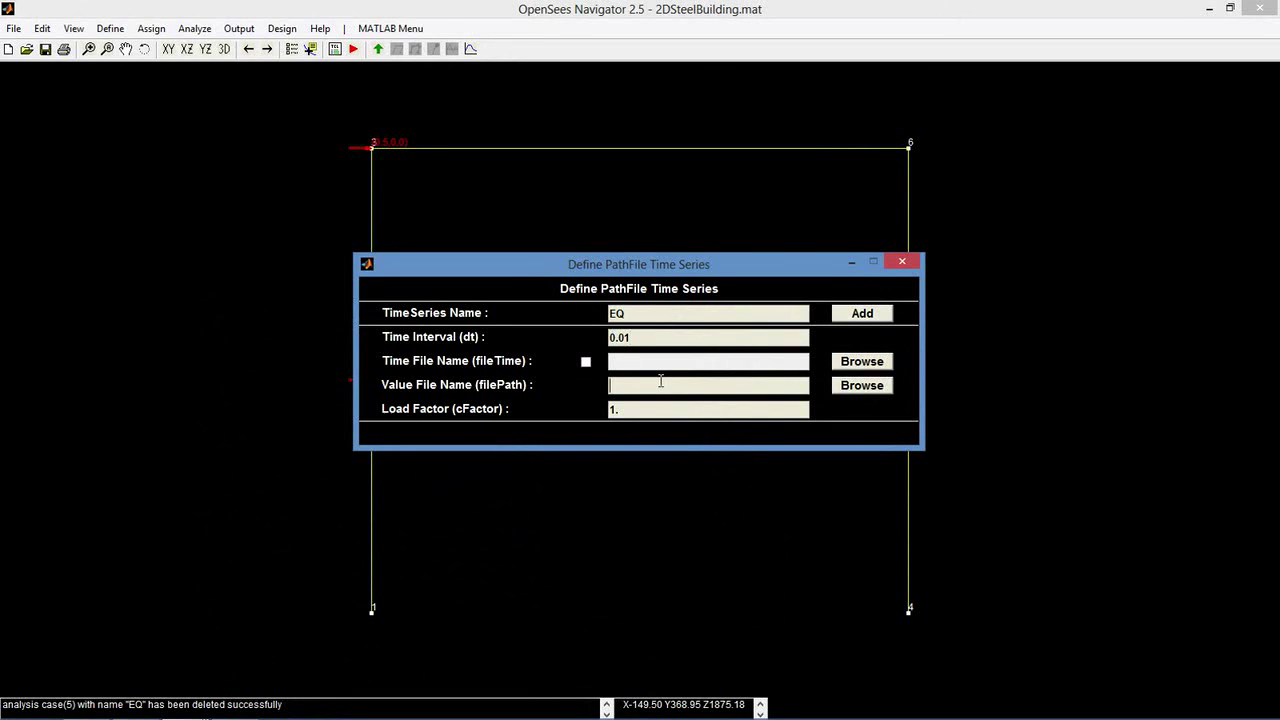
click(857, 392)
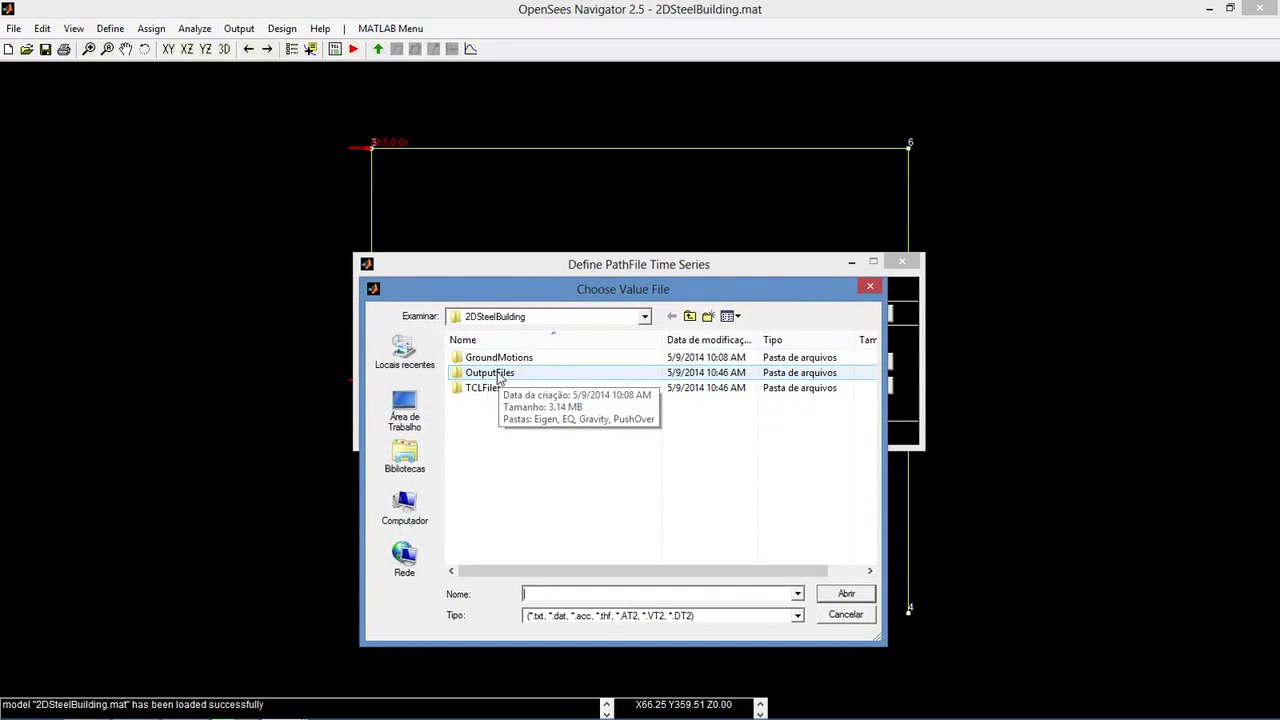
click(416, 406)
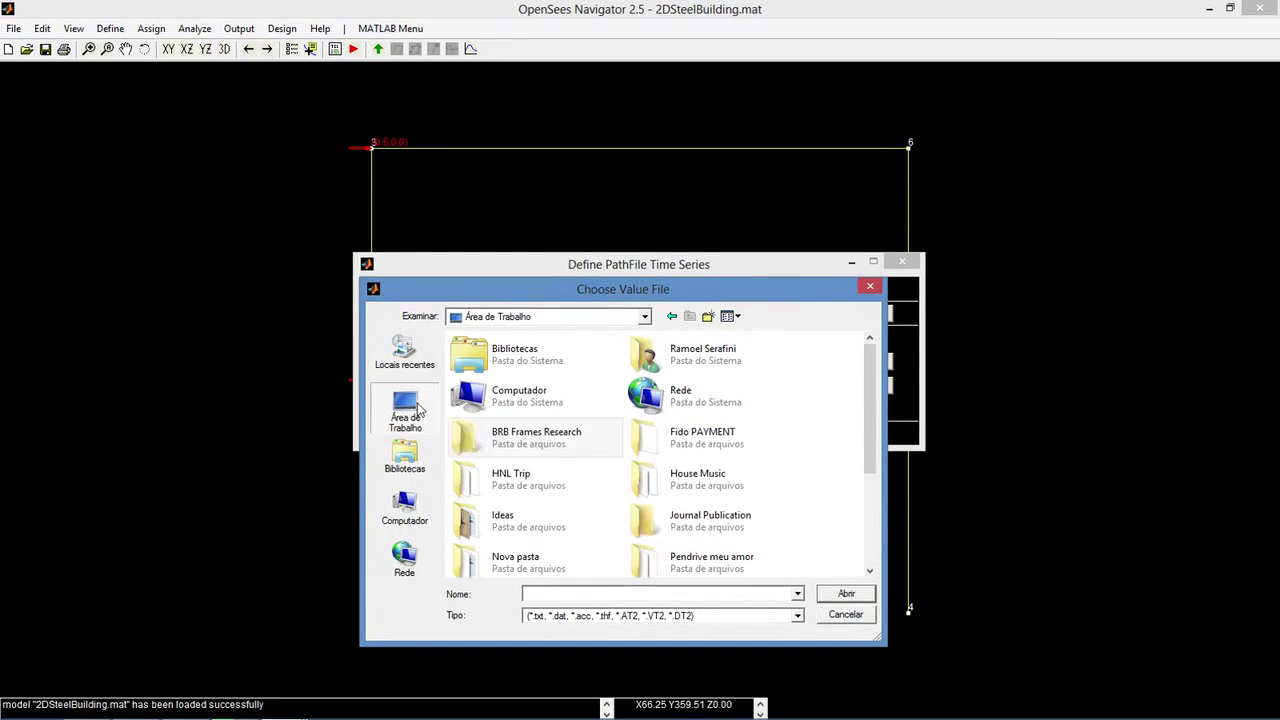
double_click(535, 440)
click(503, 373)
double_click(503, 373)
double_click(502, 372)
click(527, 385)
double_click(527, 385)
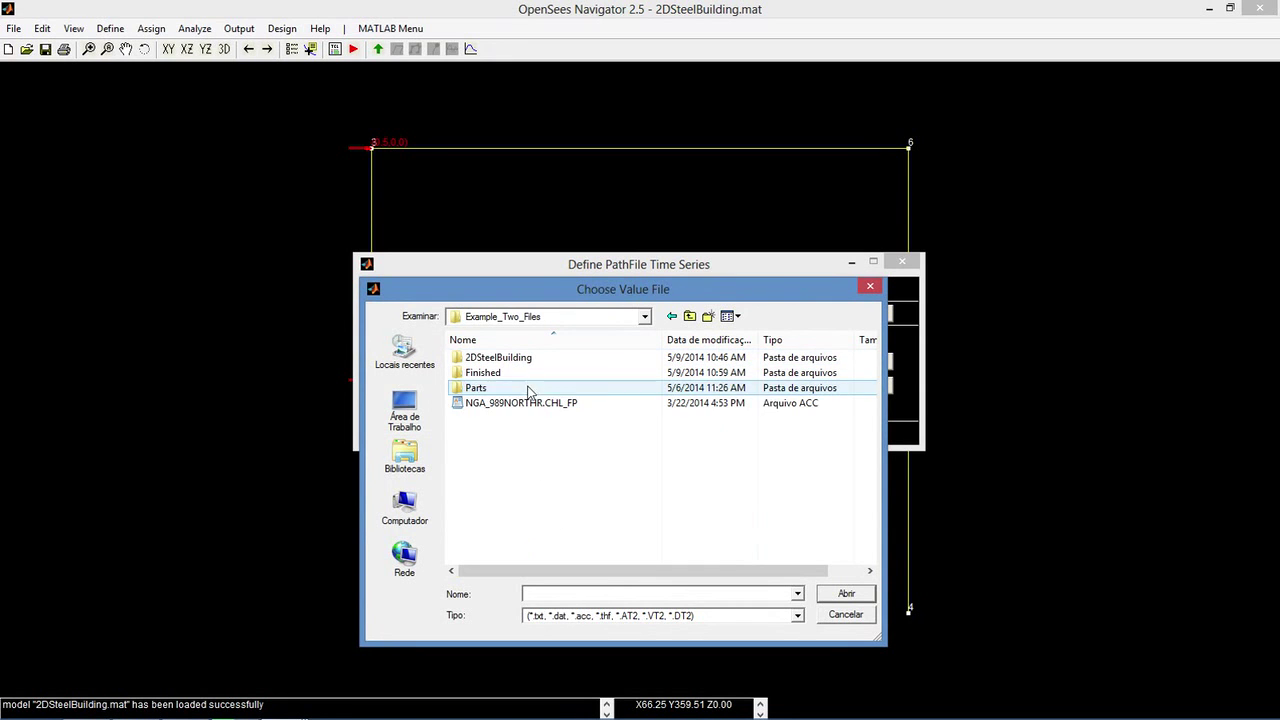
click(526, 404)
double_click(526, 404)
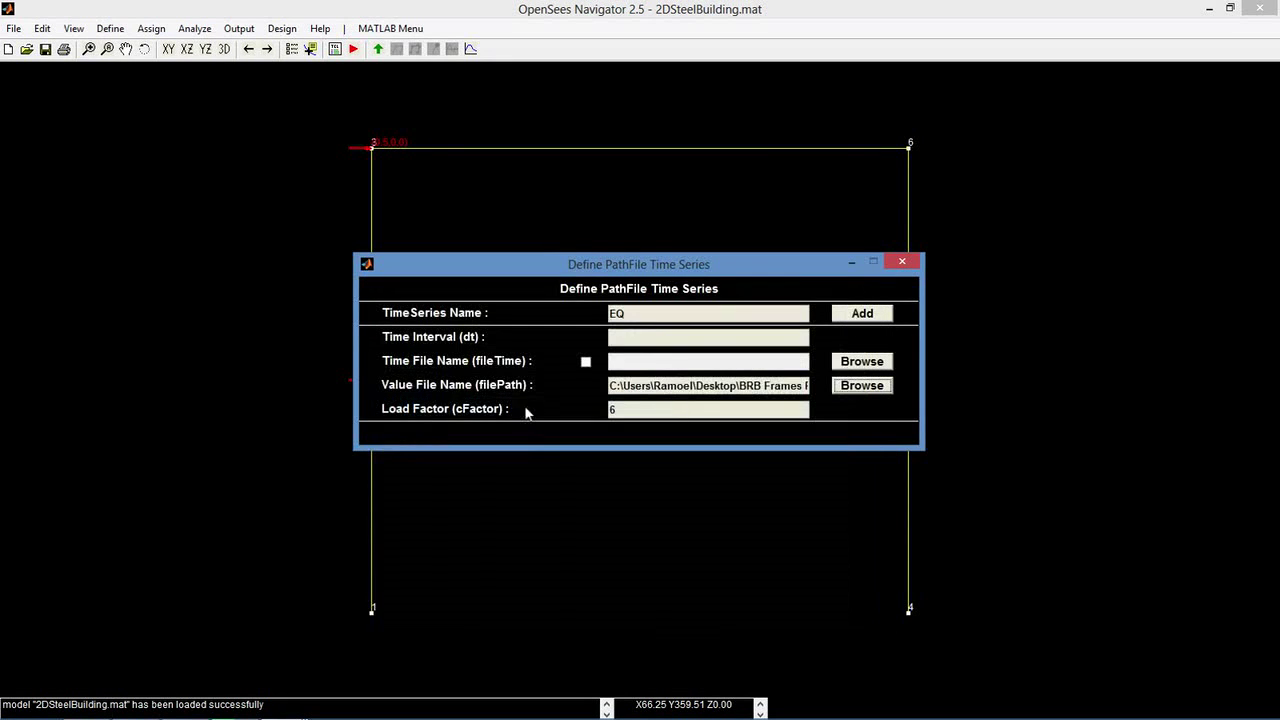
- Set the time interval to 0.01 and load factor to 1.5*32.2*12, then save the EQ time series, overwriting the existing one
click(680, 341)
text(0.01.4)
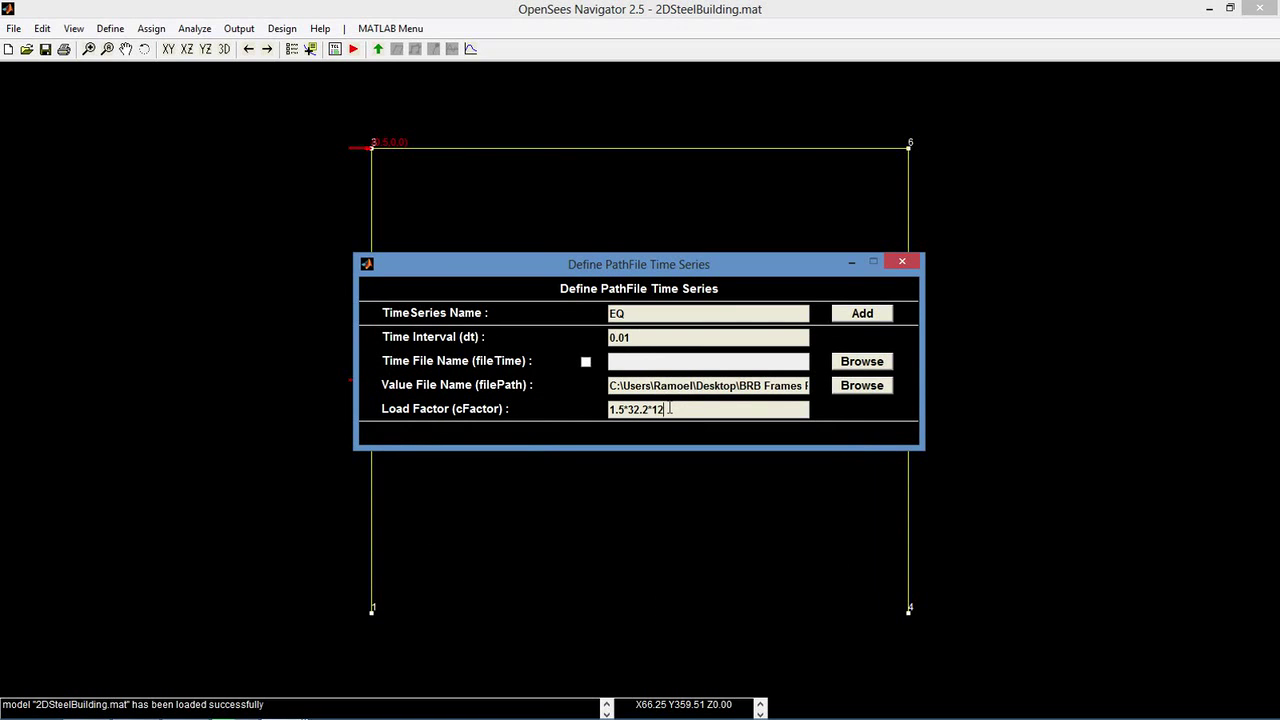
click(857, 315)
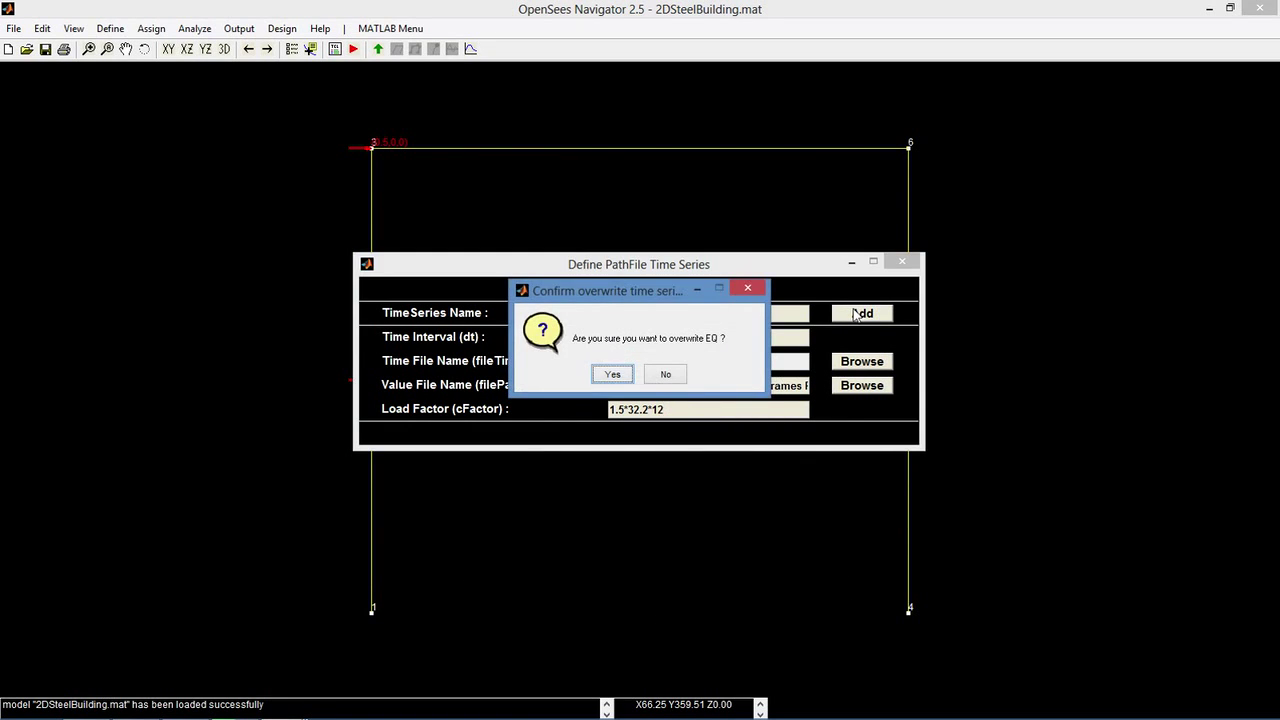
click(612, 374)
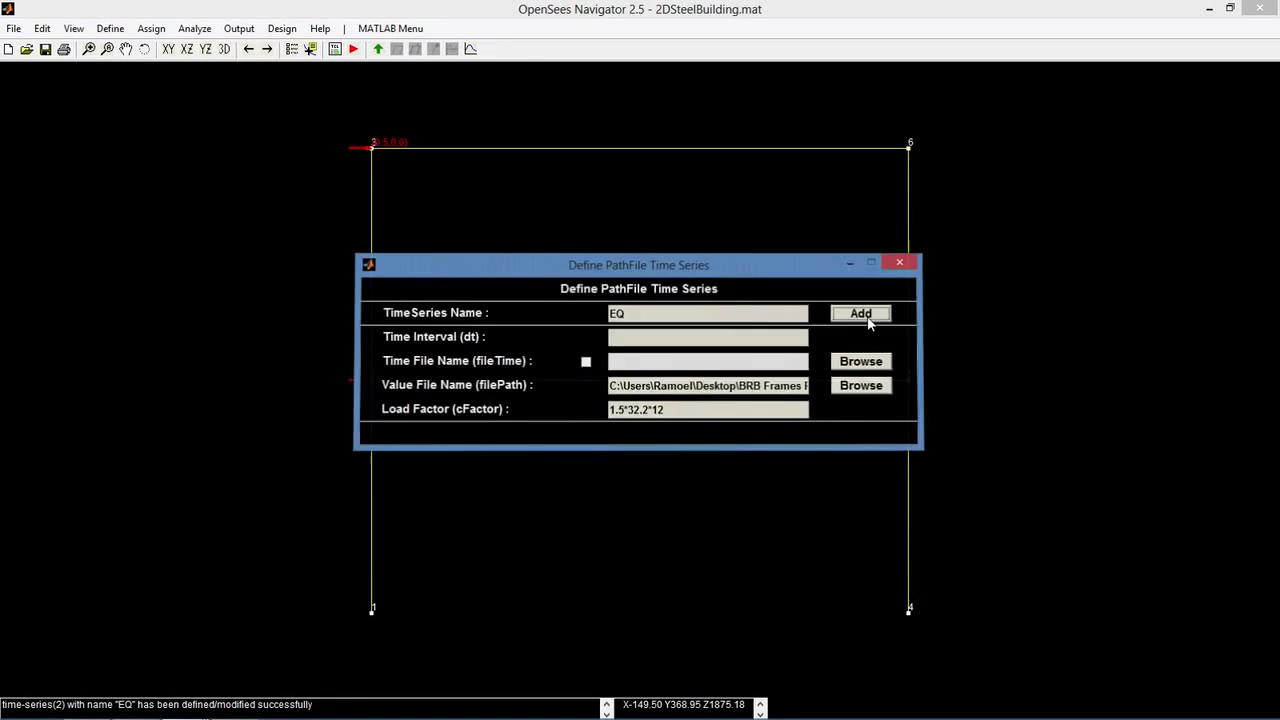
click(858, 316)
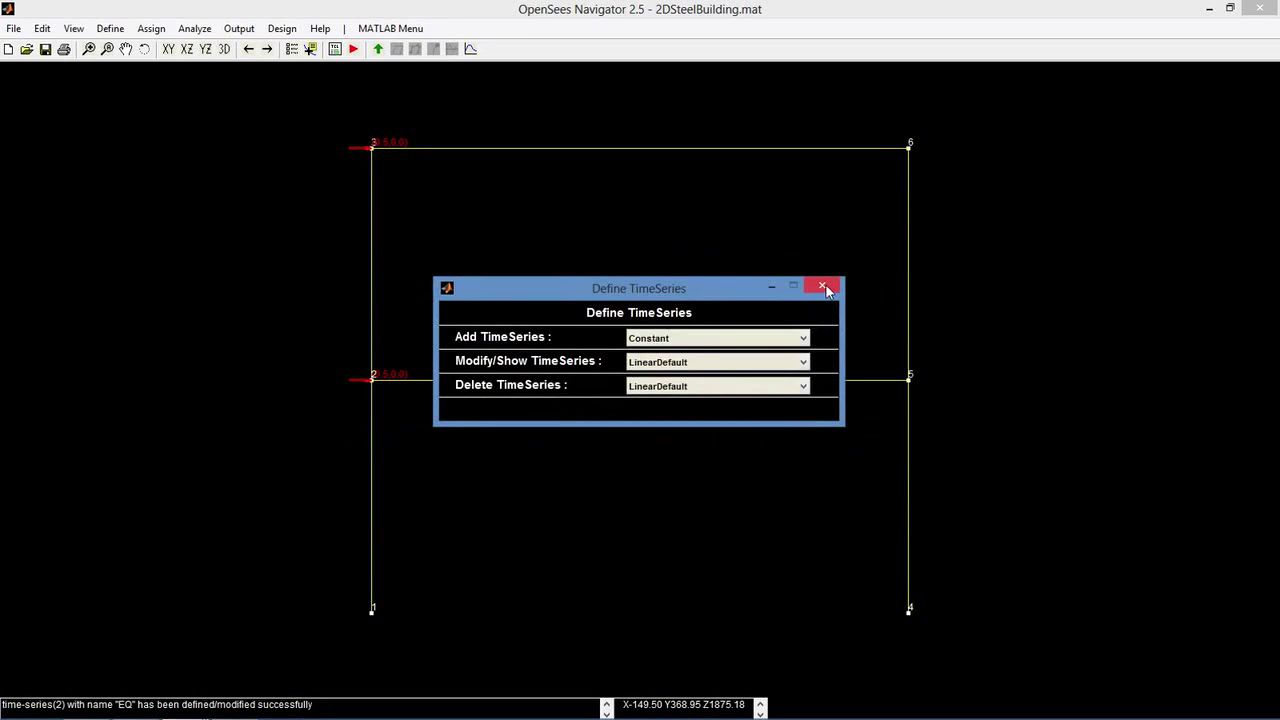
click(826, 285)
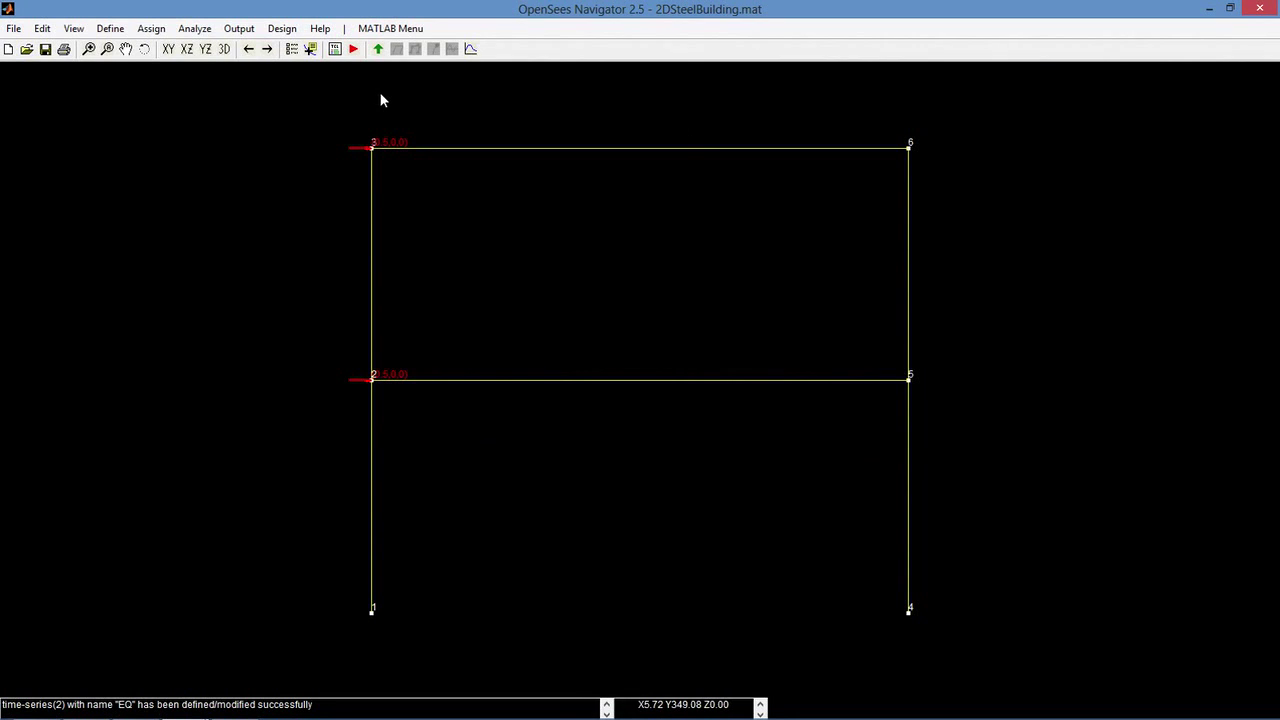
- Define a UniformExcitation load pattern named EQ with the EQ time series in direction 1, overwriting the existing pattern
click(110, 28)
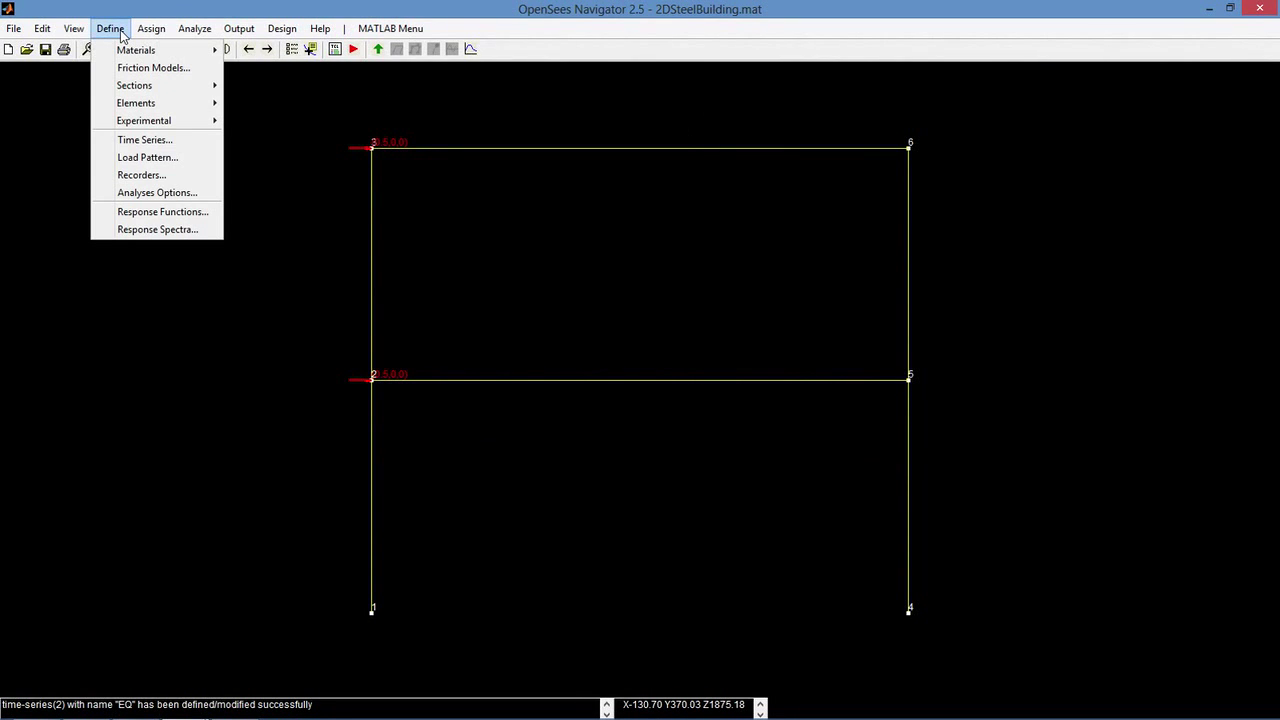
click(166, 151)
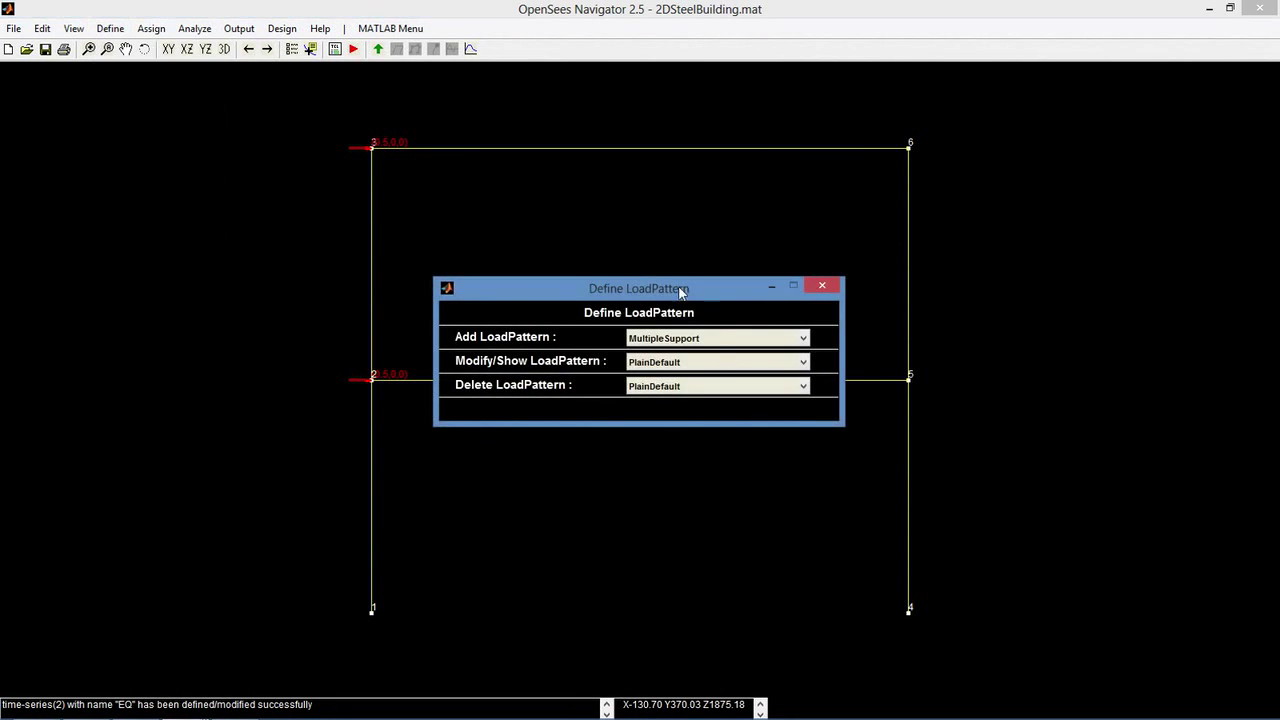
click(714, 337)
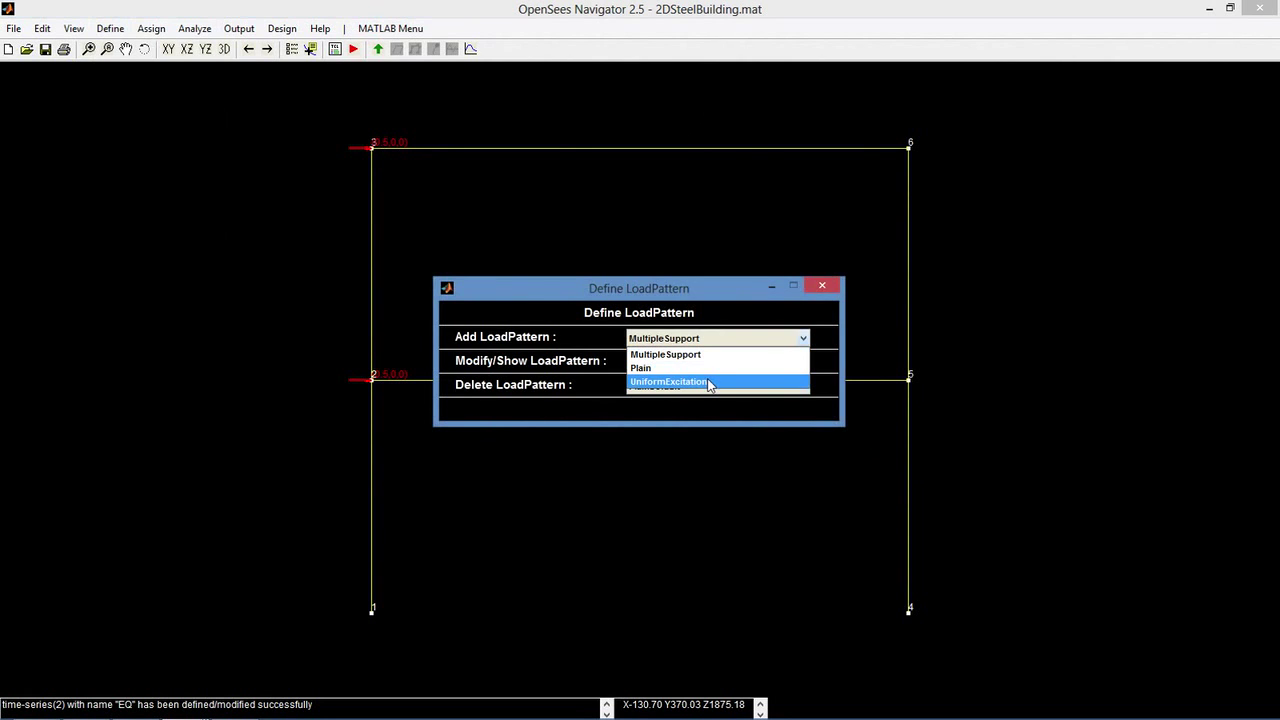
click(708, 383)
drag(684, 337, 557, 336)
text(EQ)
click(705, 362)
click(689, 391)
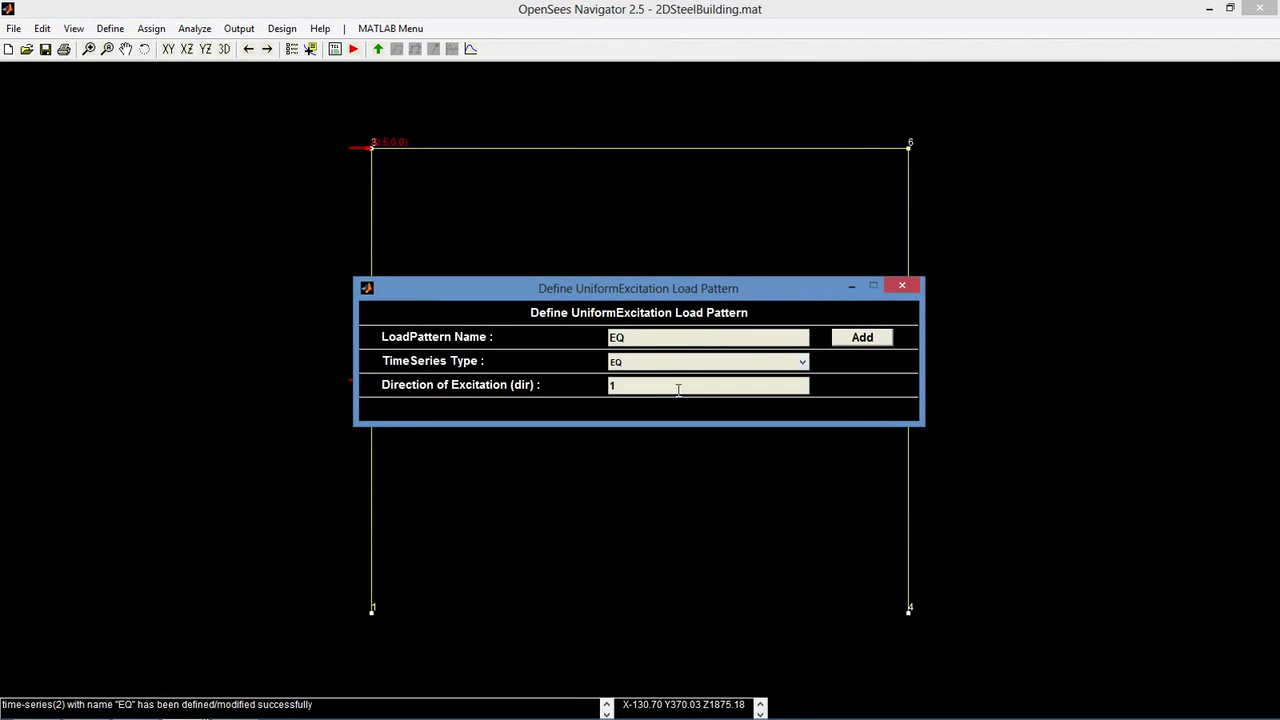
click(858, 338)
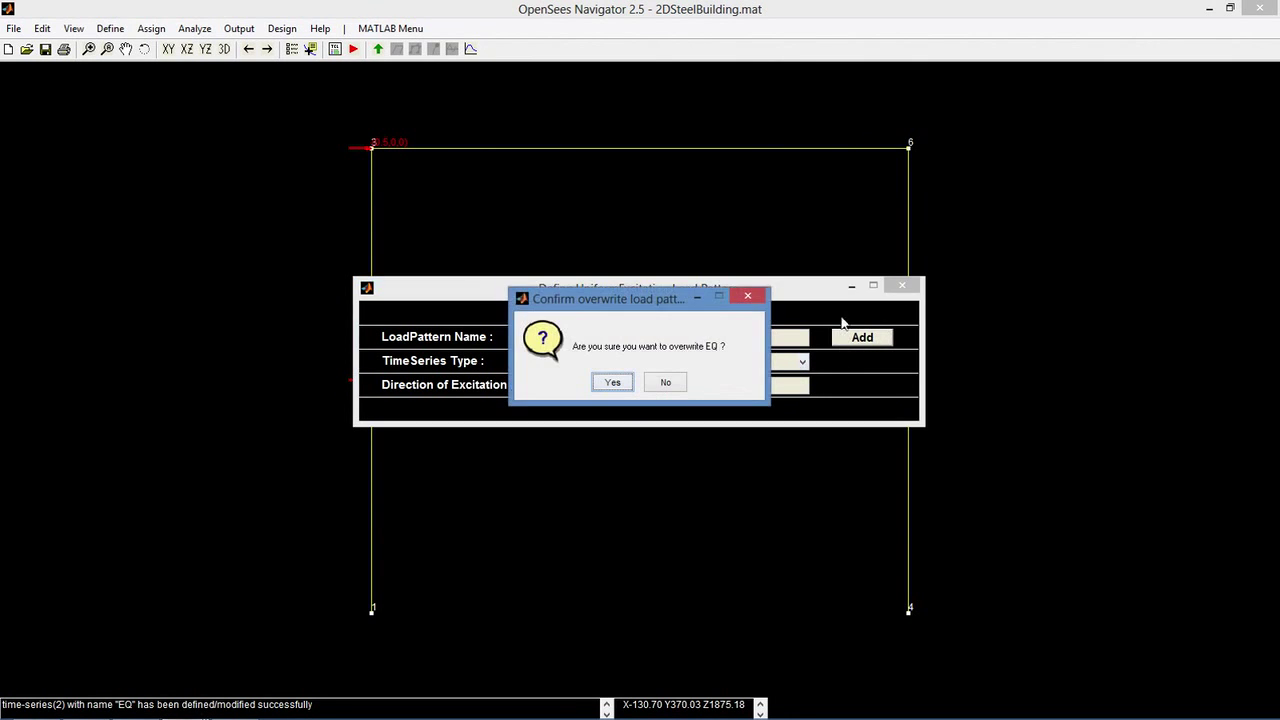
click(613, 382)
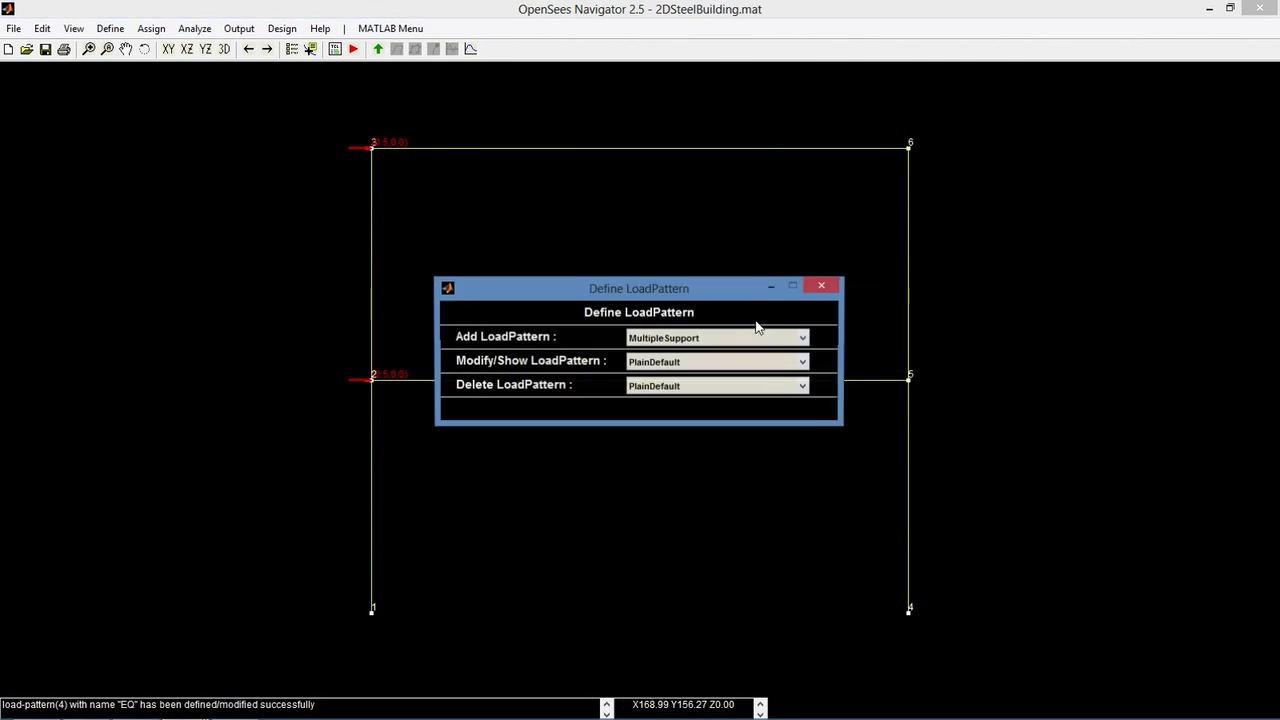
click(821, 286)
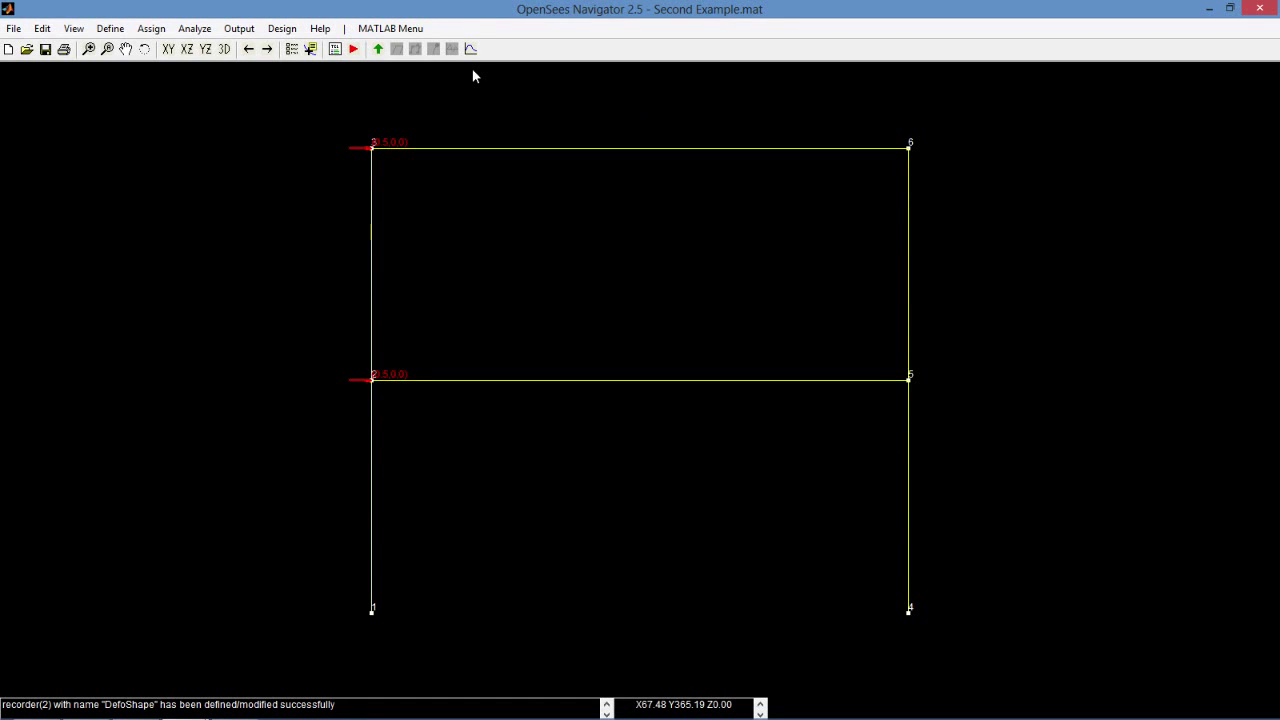
- Open the DefoShape node recorder and save it with displacements for all nodes, overwriting the existing recorder
click(110, 28)
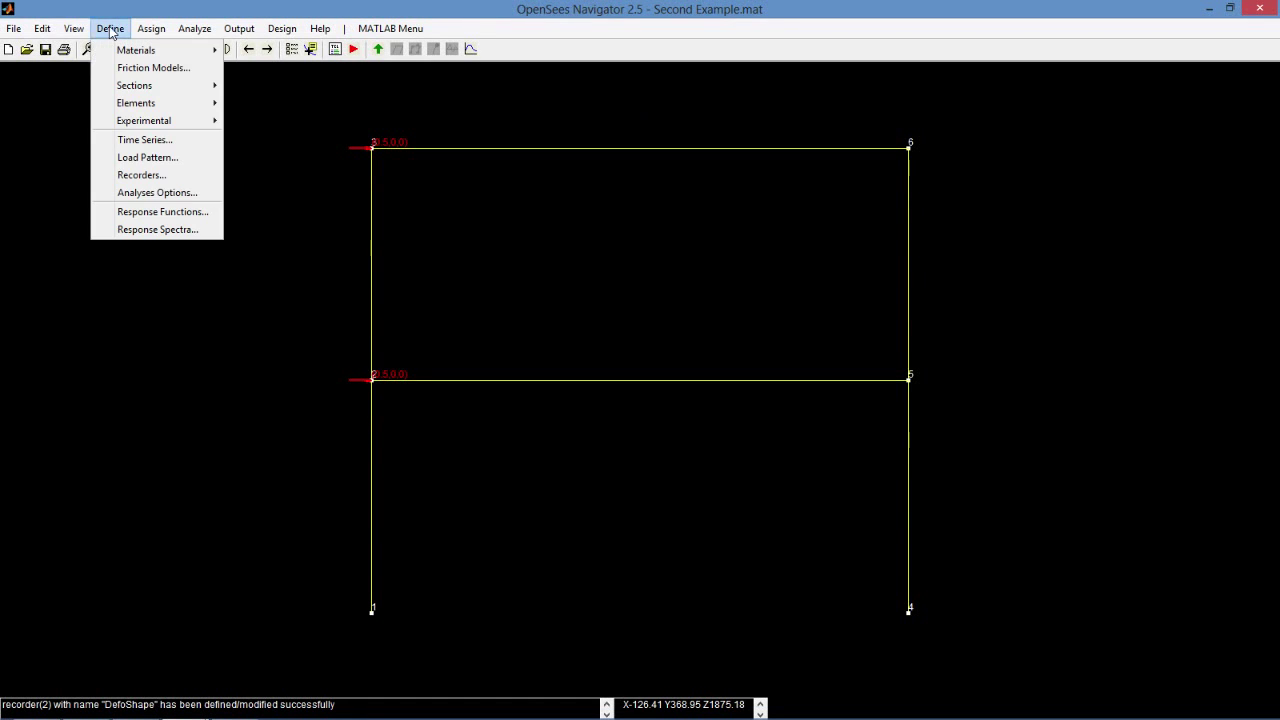
click(140, 175)
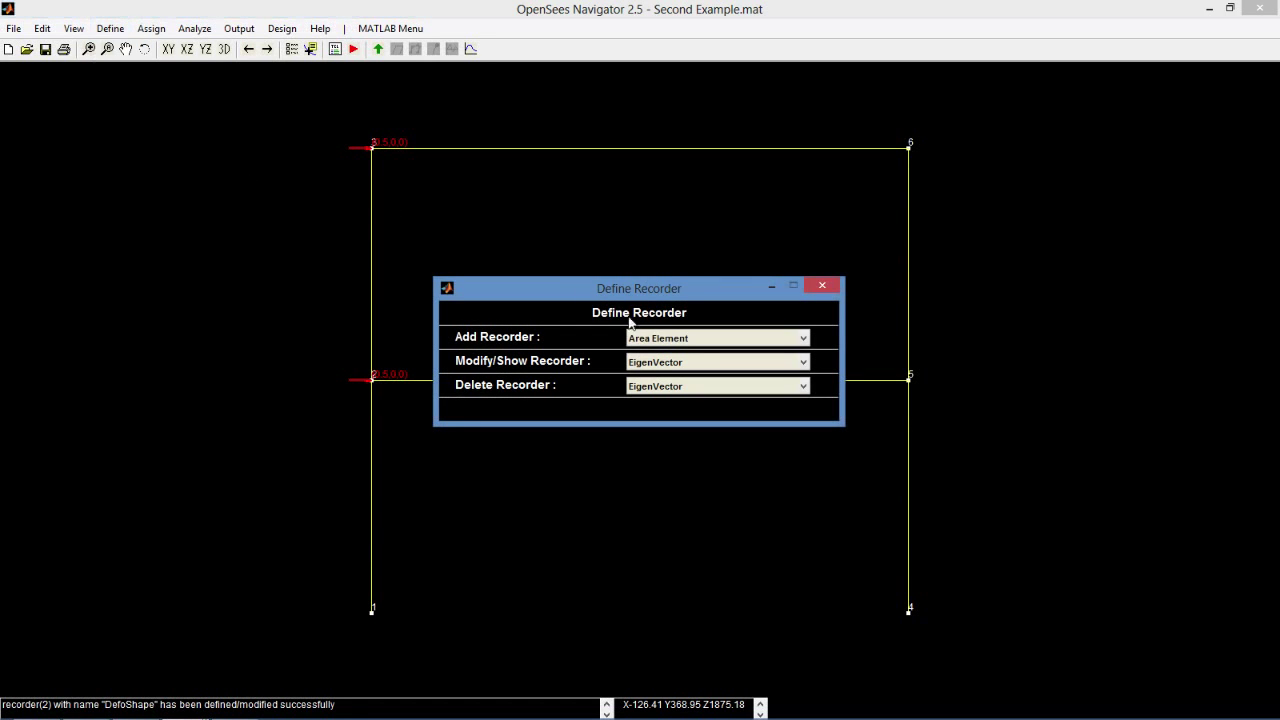
click(654, 362)
click(659, 392)
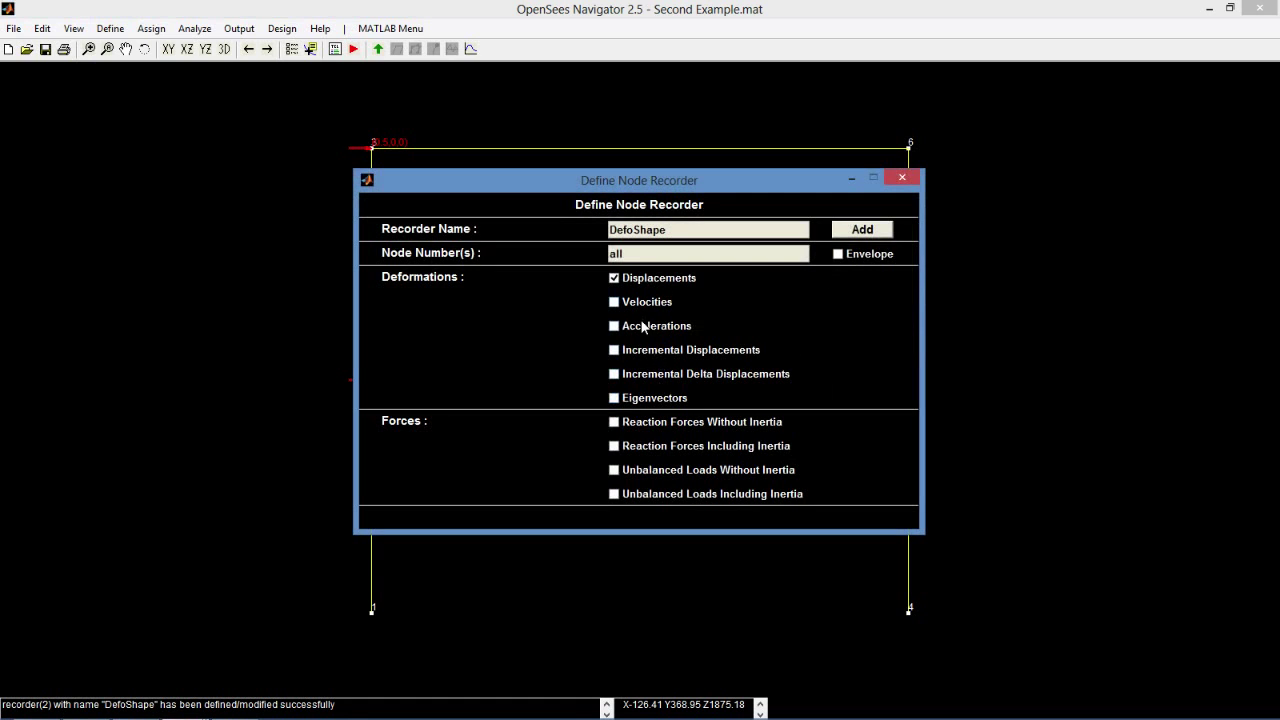
click(872, 232)
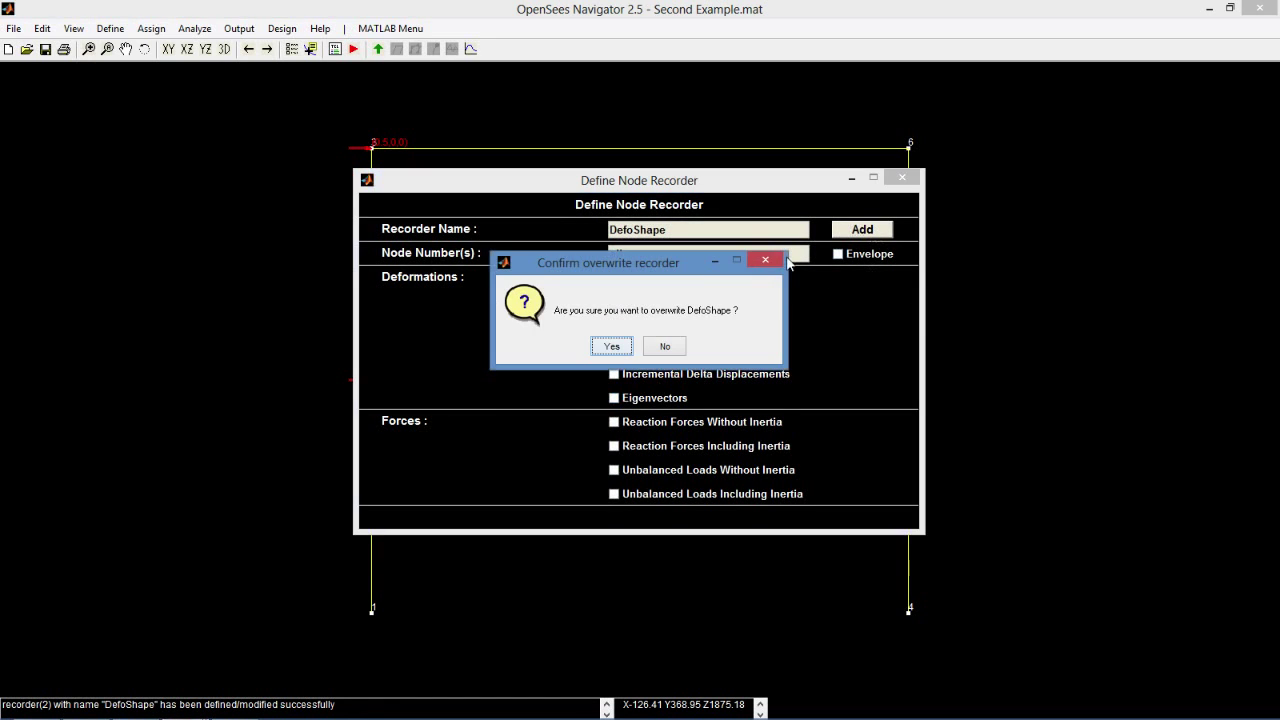
click(618, 346)
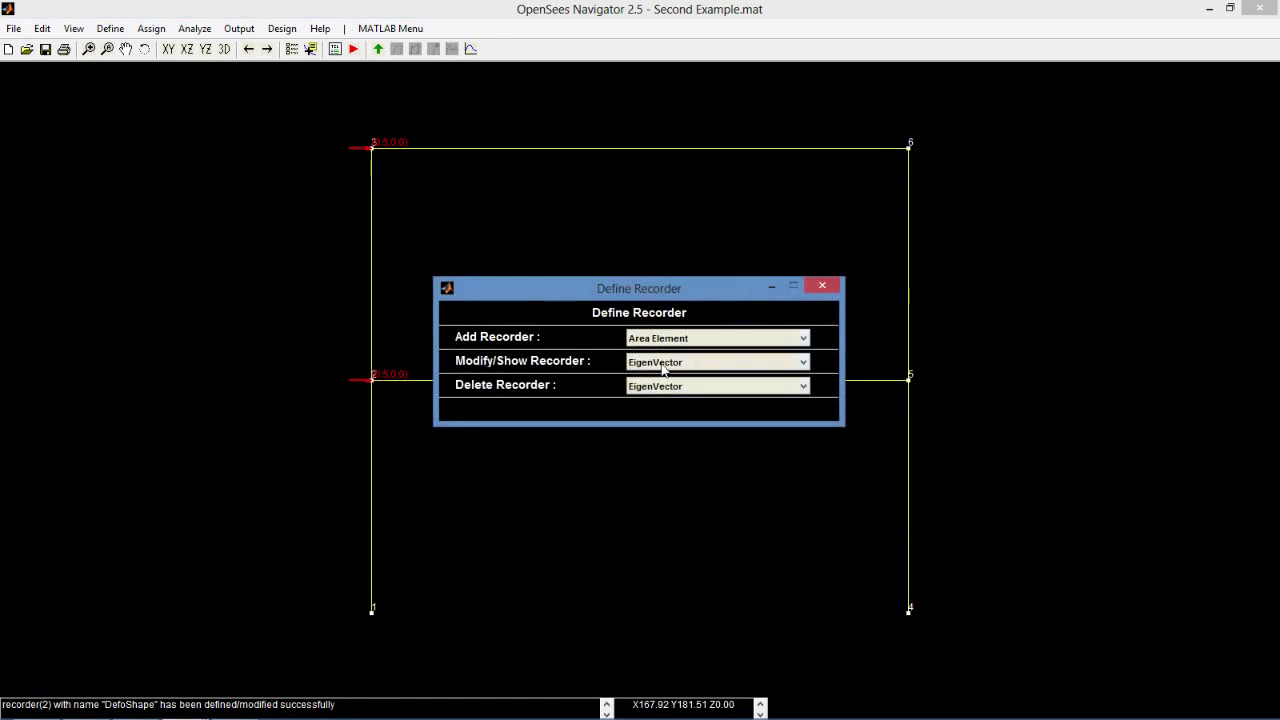
- Add a BeamColumn Element recorder named AllbeamColumn covering all elements, and finish defining recorders
click(663, 367)
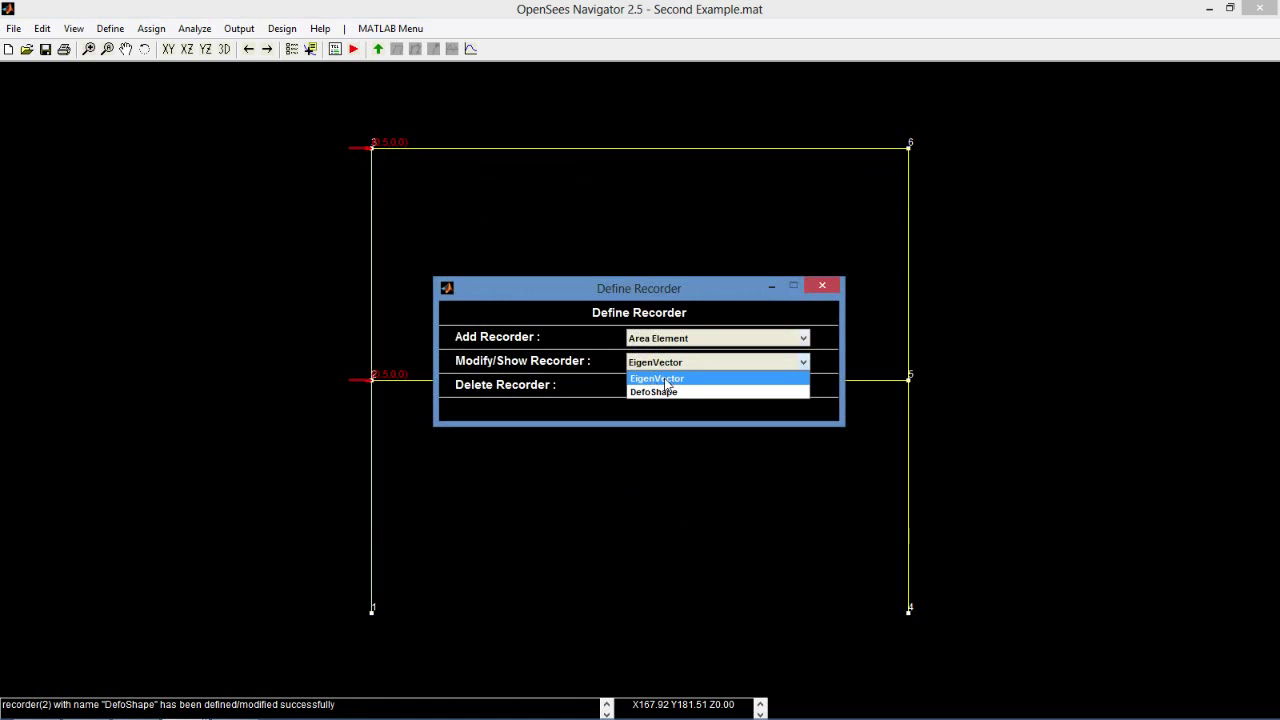
click(668, 363)
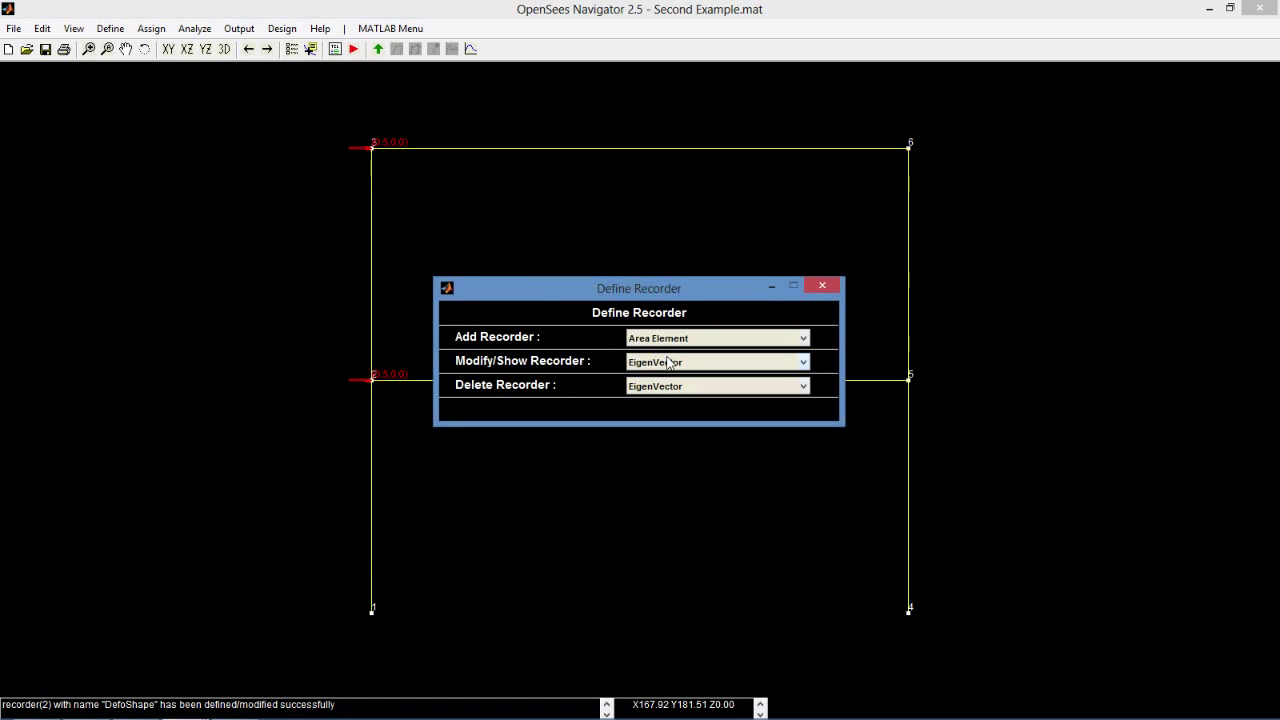
click(671, 340)
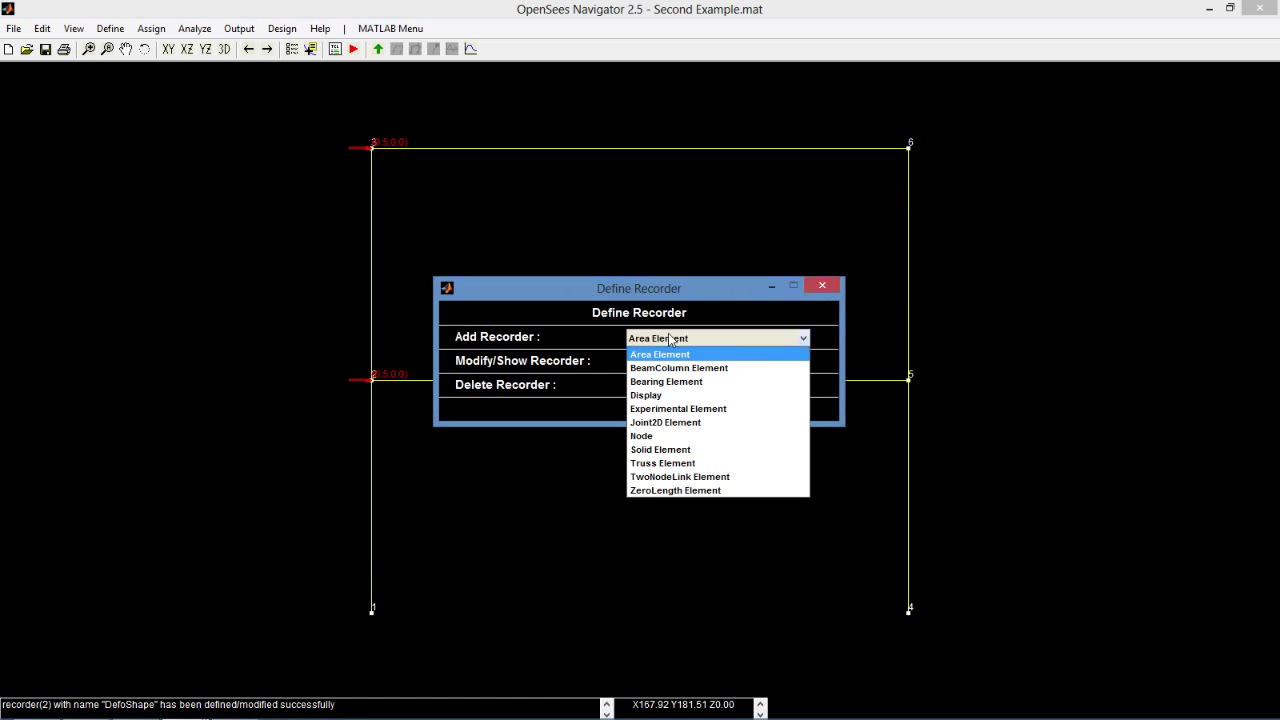
click(677, 368)
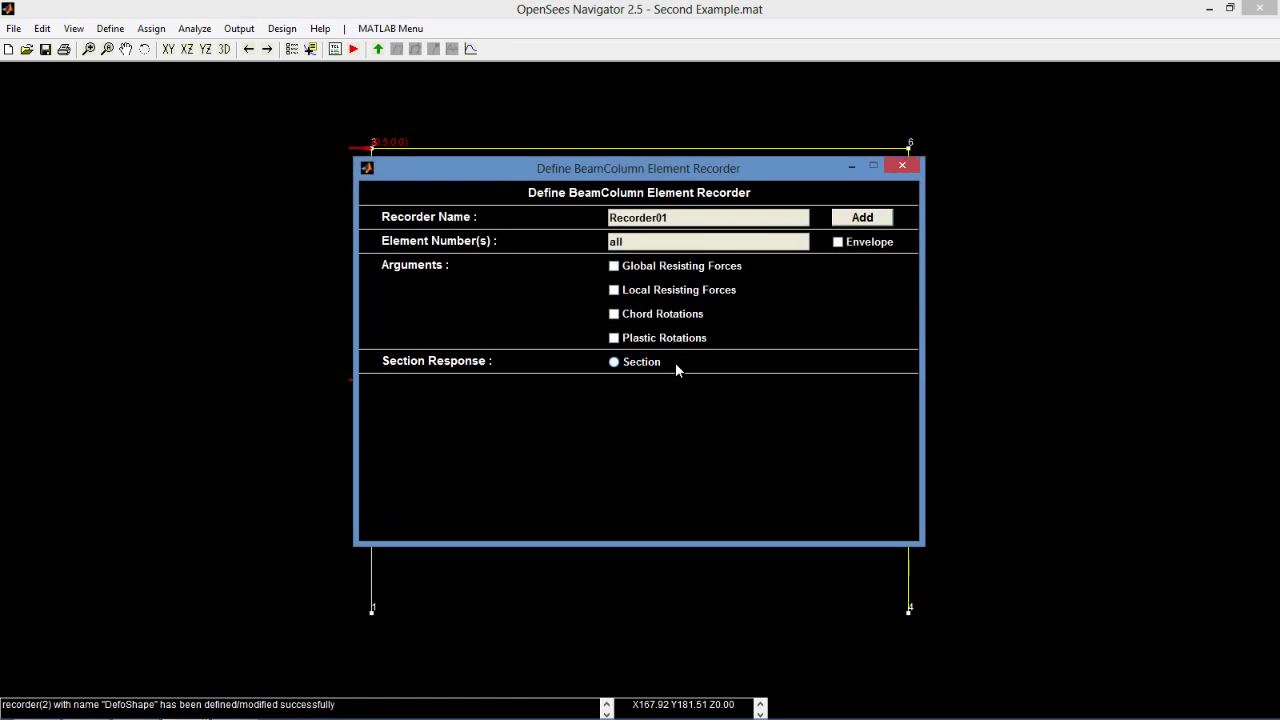
drag(692, 217, 645, 217)
text(01All)
key(ctrl+a)
text(AllbeamCo)
click(860, 218)
click(823, 286)
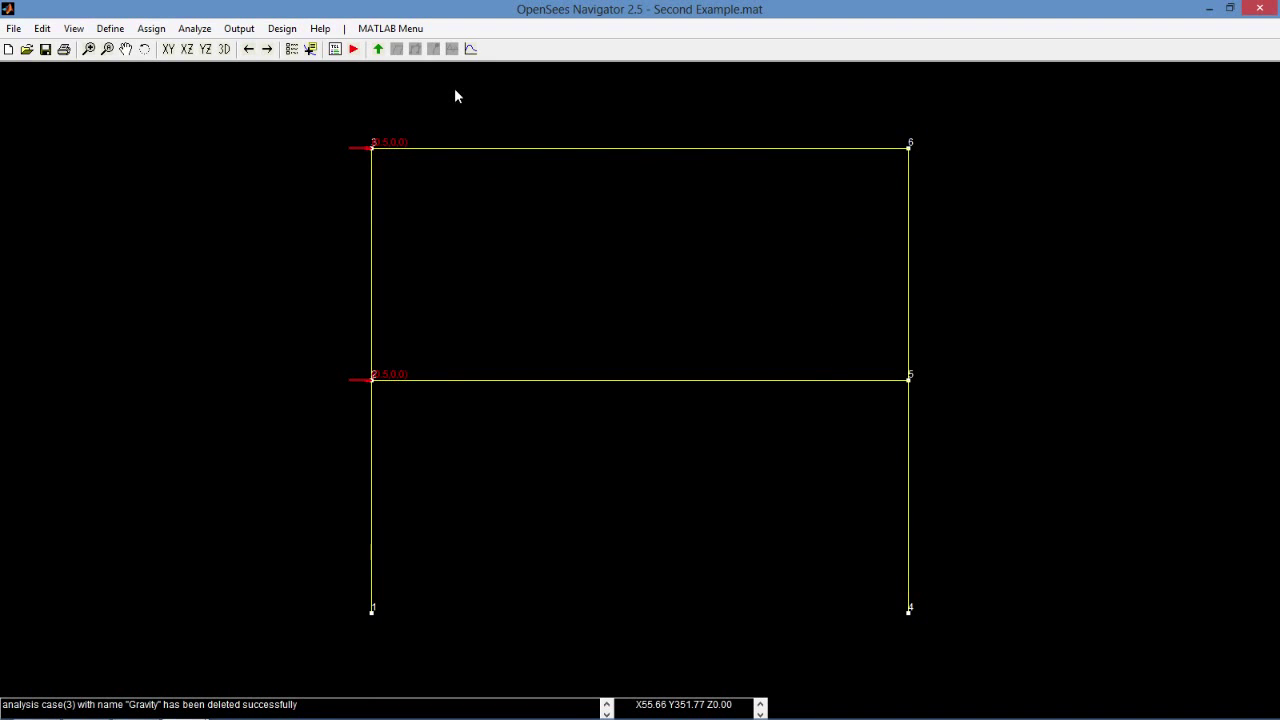
- Define an analysis case named Gravity with the Gravity load pattern, the DefoShape and AllbeamColumn recorders, StaticDefault options and 1 load step
click(200, 31)
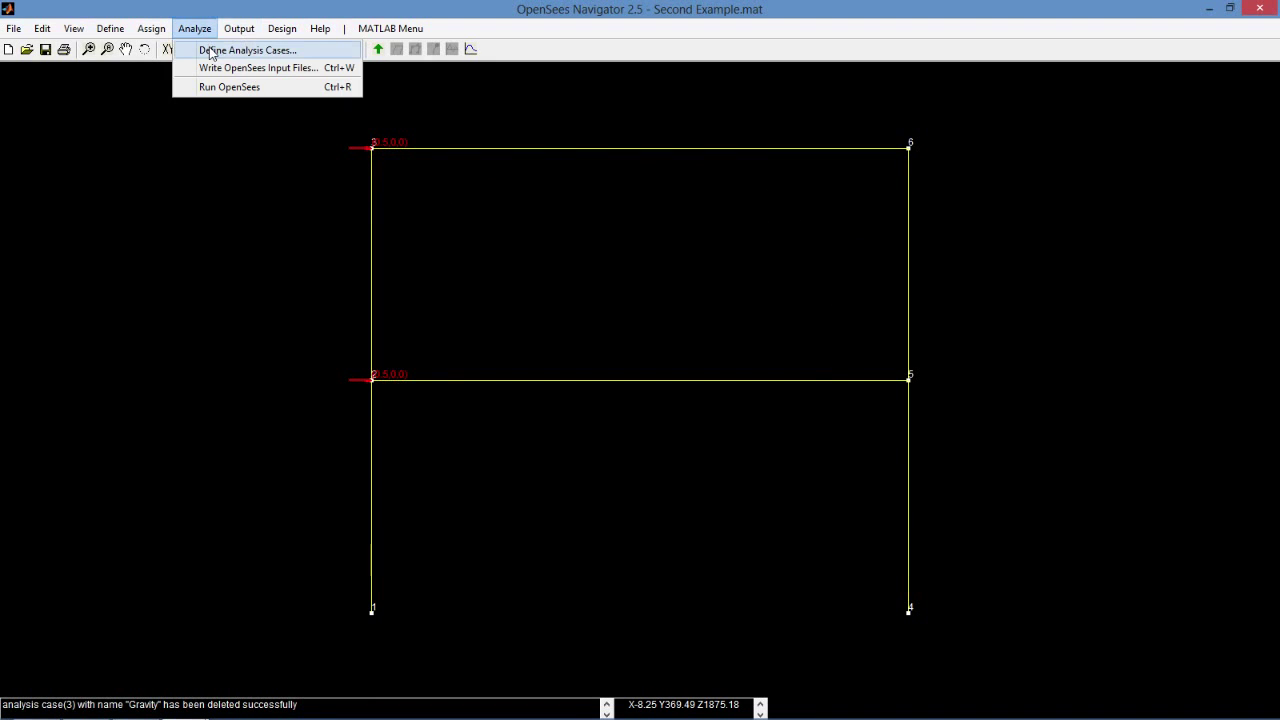
click(208, 50)
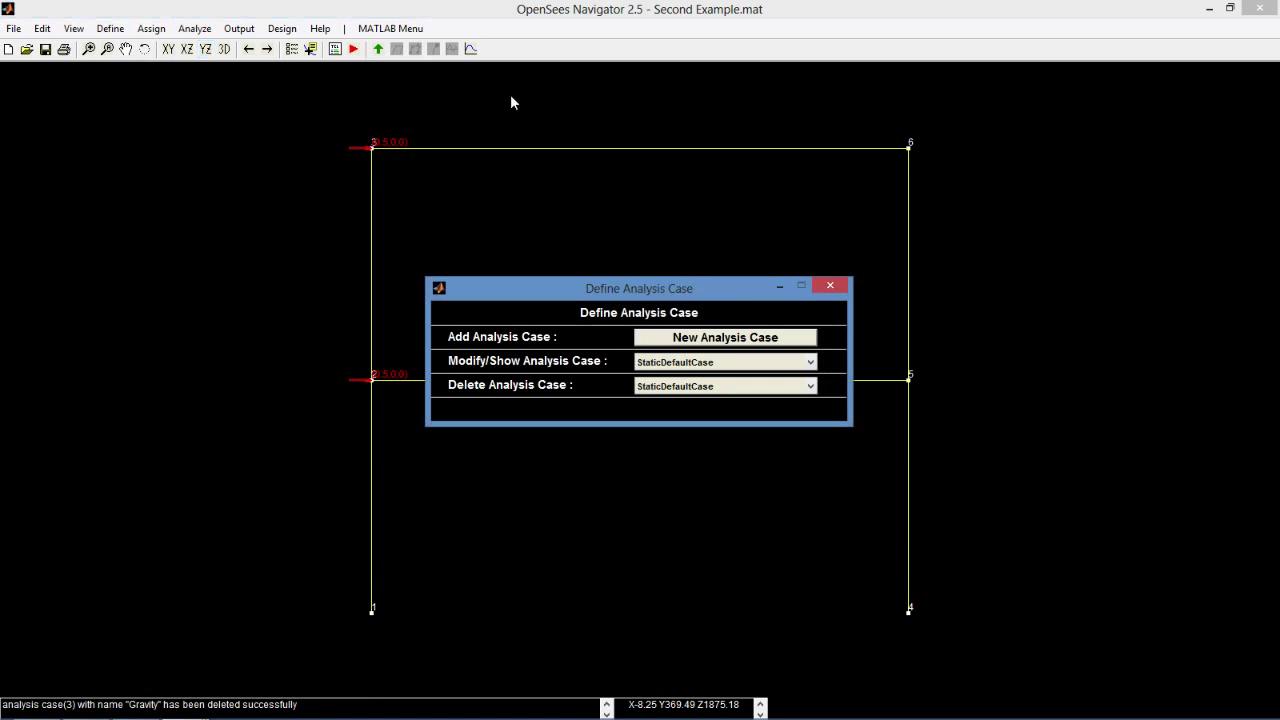
click(665, 337)
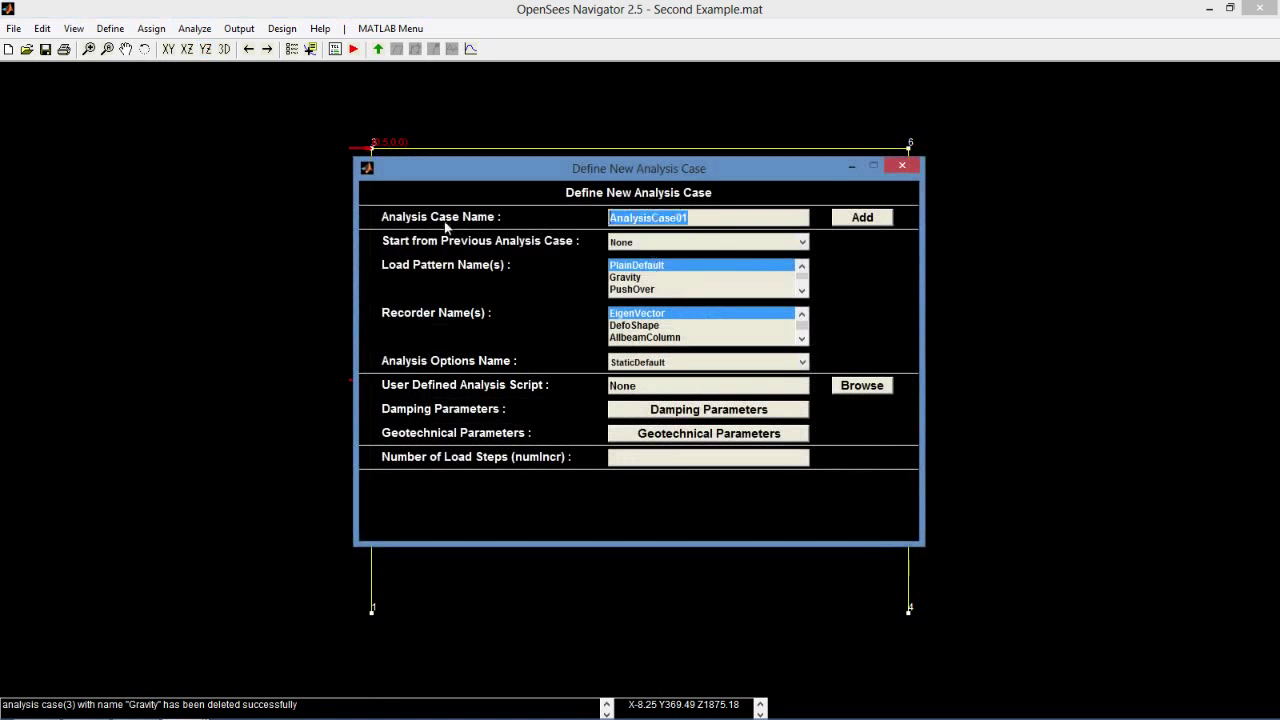
text(Gravity)
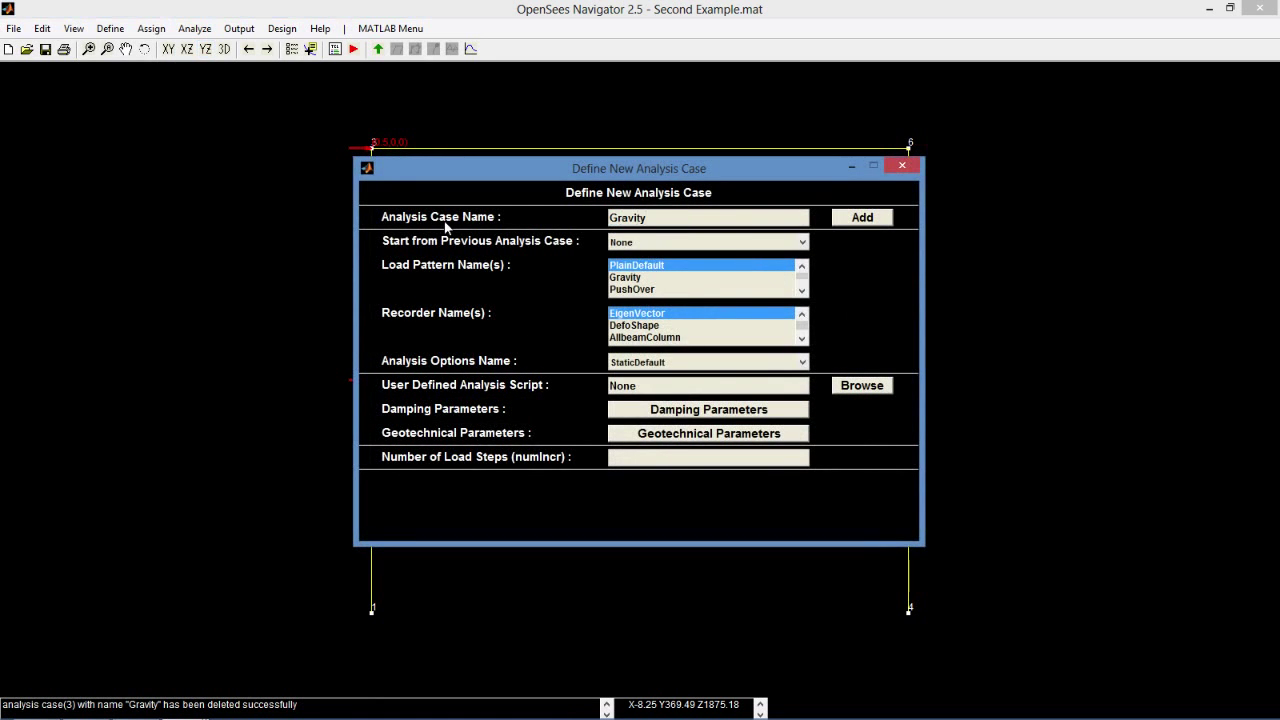
click(649, 279)
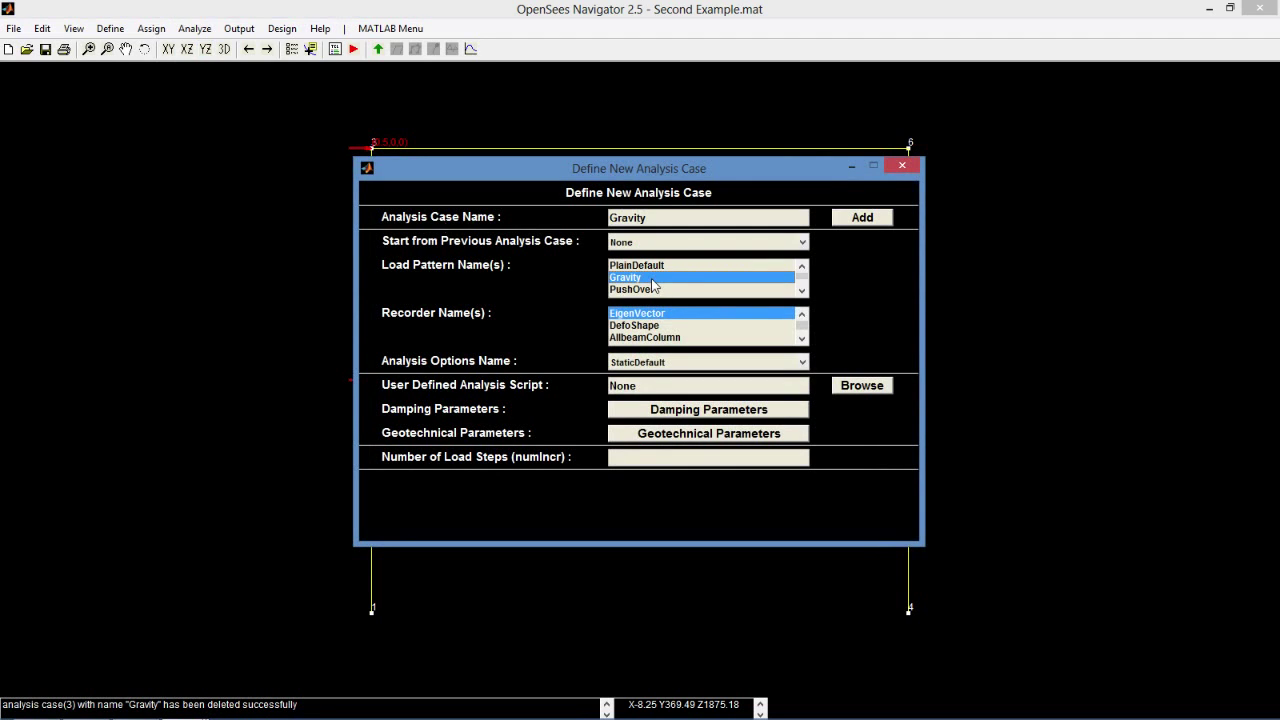
click(670, 326)
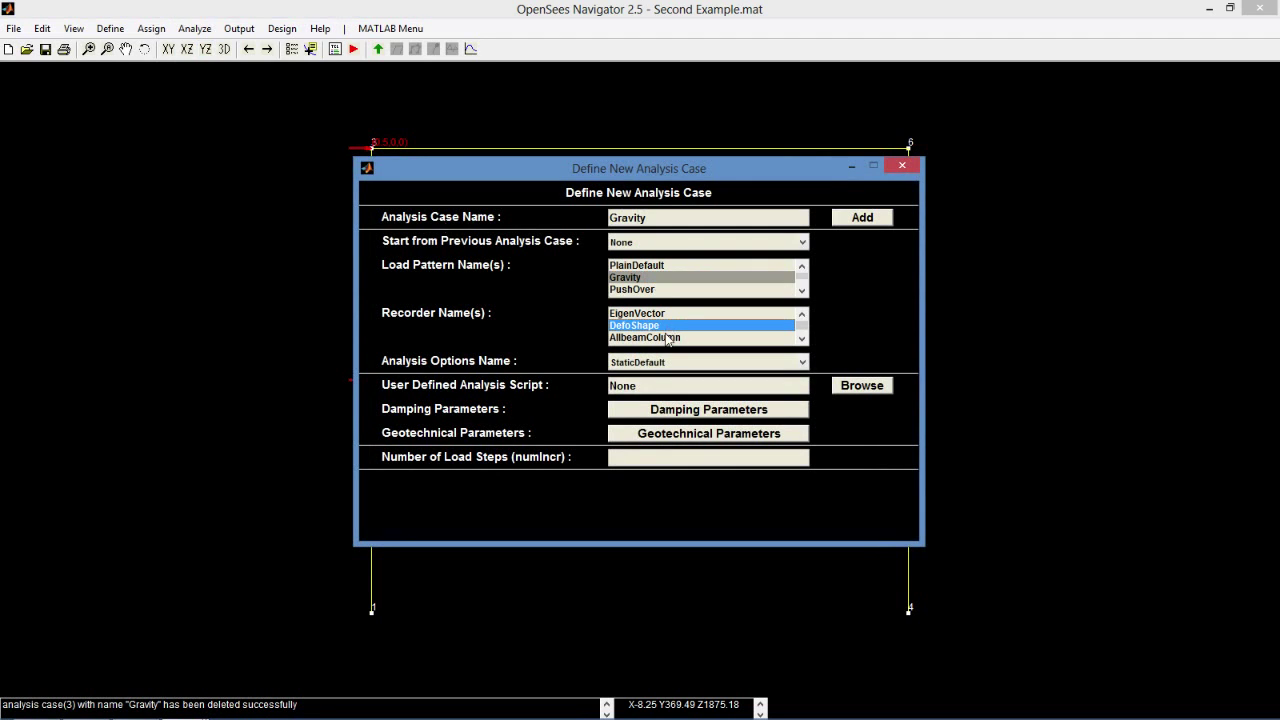
ctrl+click(668, 338)
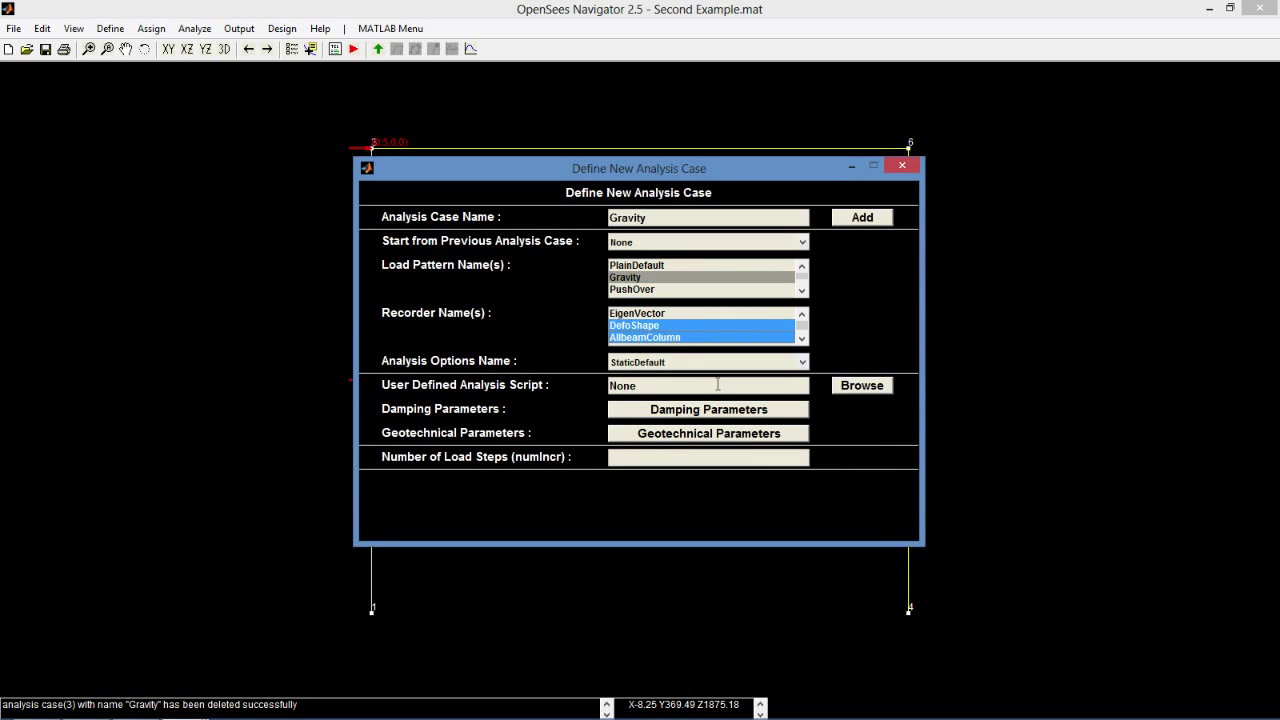
click(684, 459)
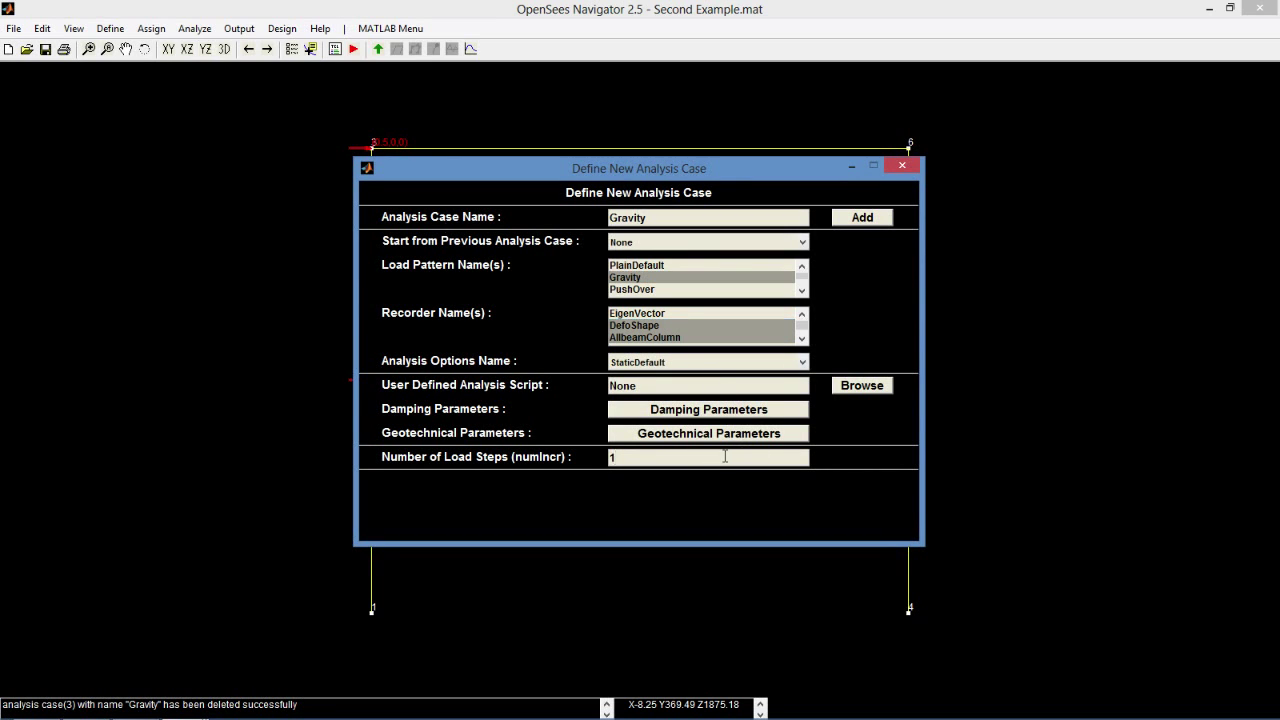
click(862, 217)
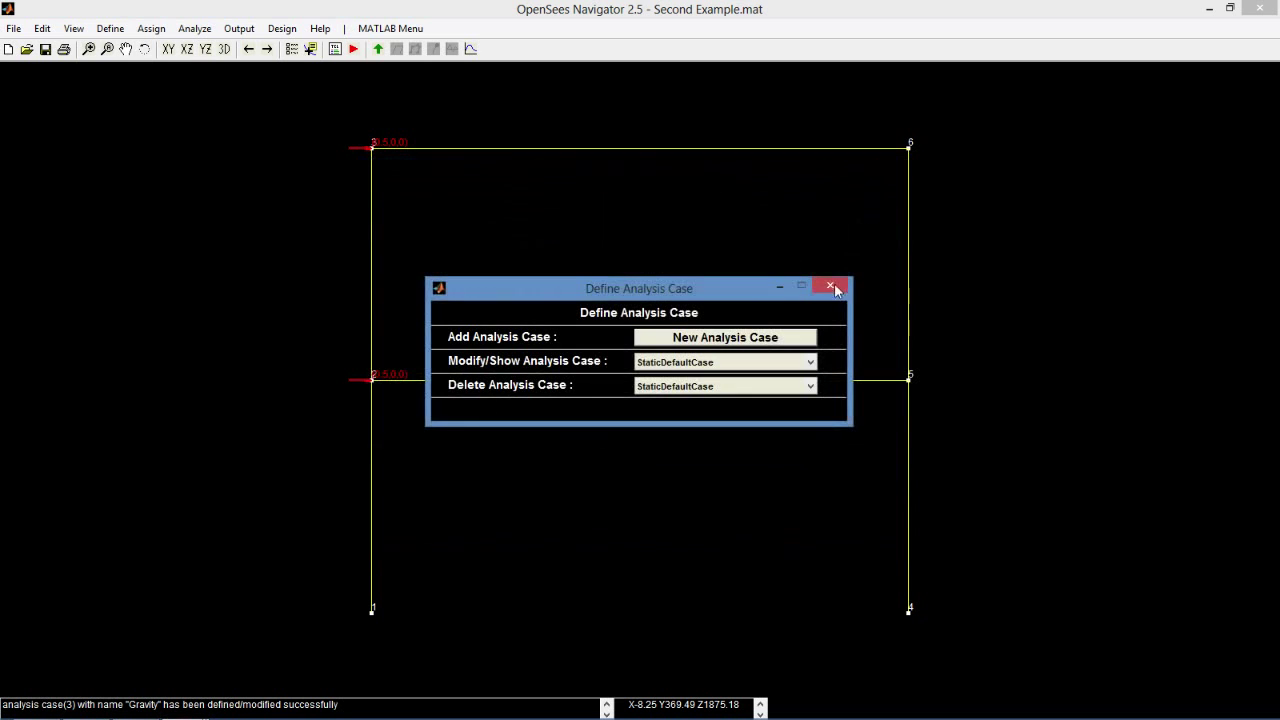
click(831, 288)
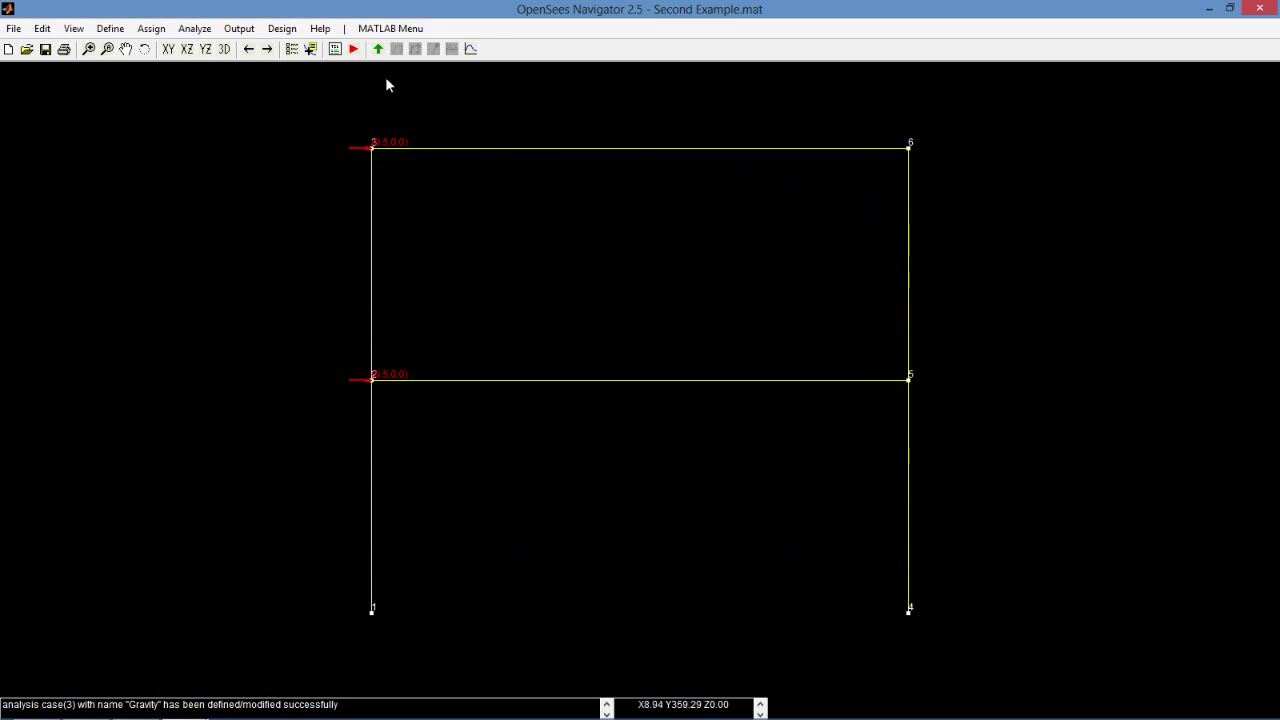
- Write the OpenSees input files for the Gravity analysis case and run the analysis
click(336, 52)
click(666, 347)
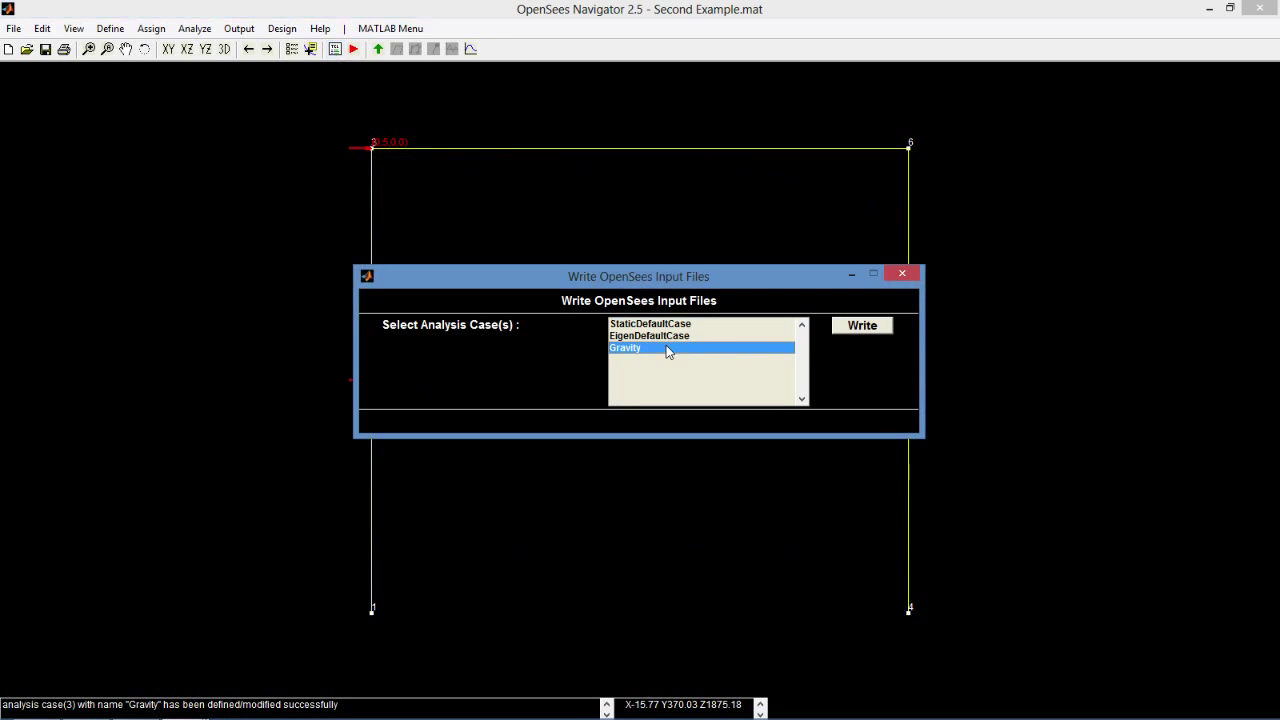
click(840, 330)
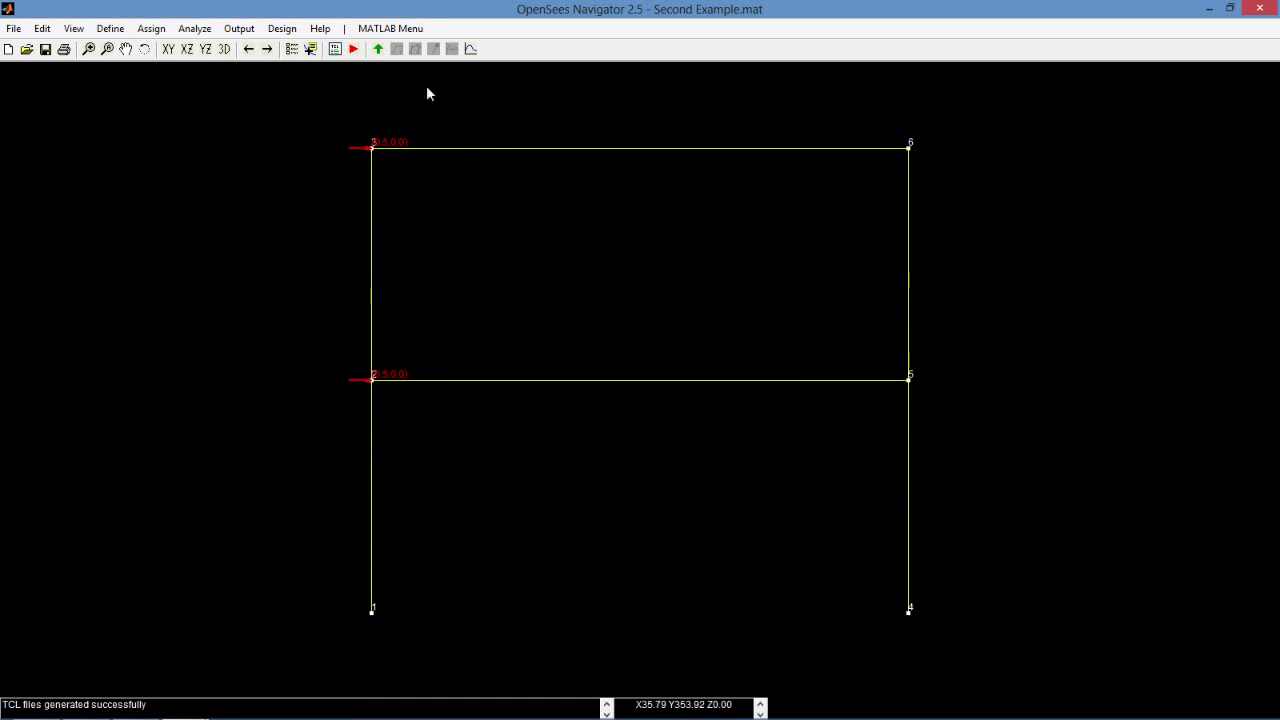
click(353, 49)
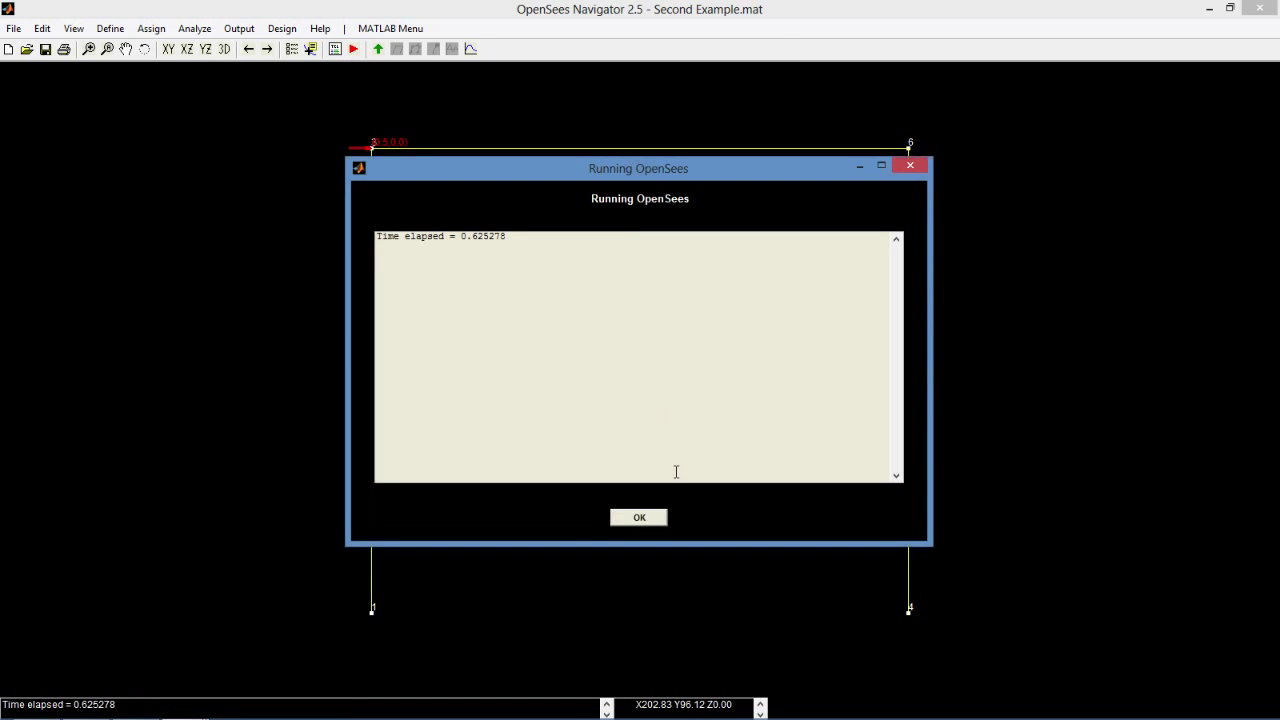
click(643, 515)
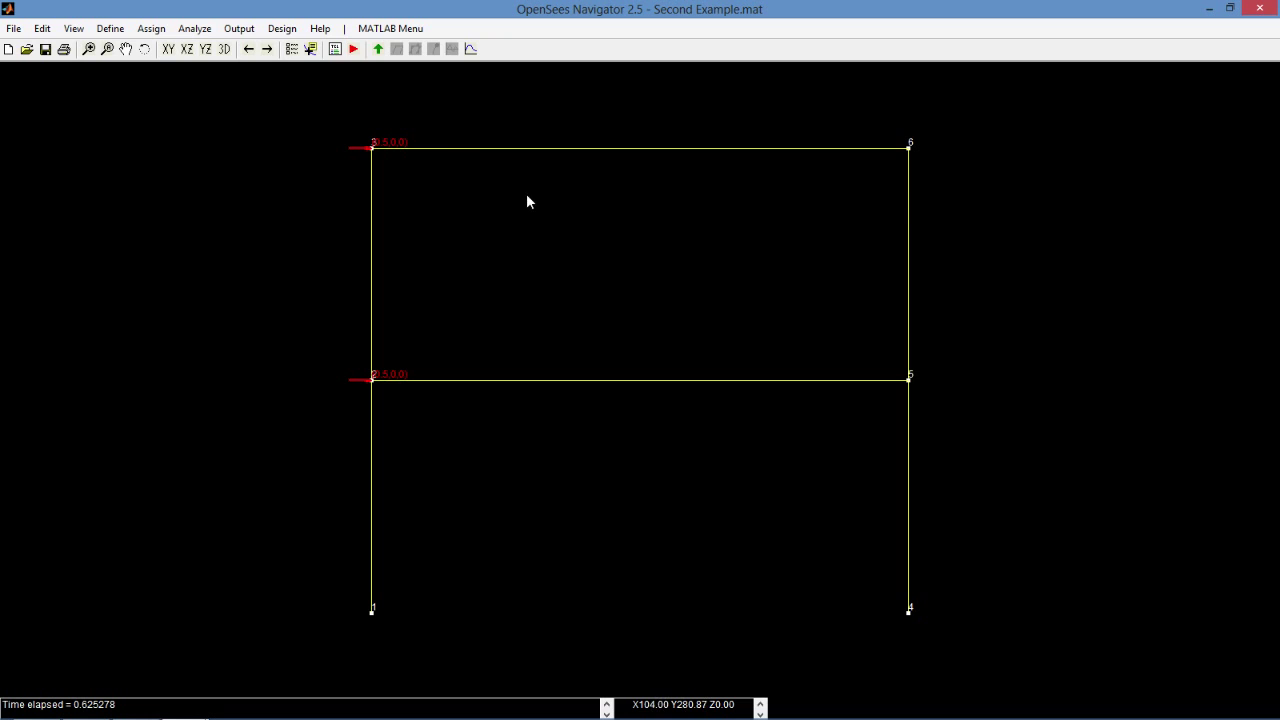
- Load the Gravity results and animate the deformed shape with cubic interpolation and a scale factor of 100
click(378, 49)
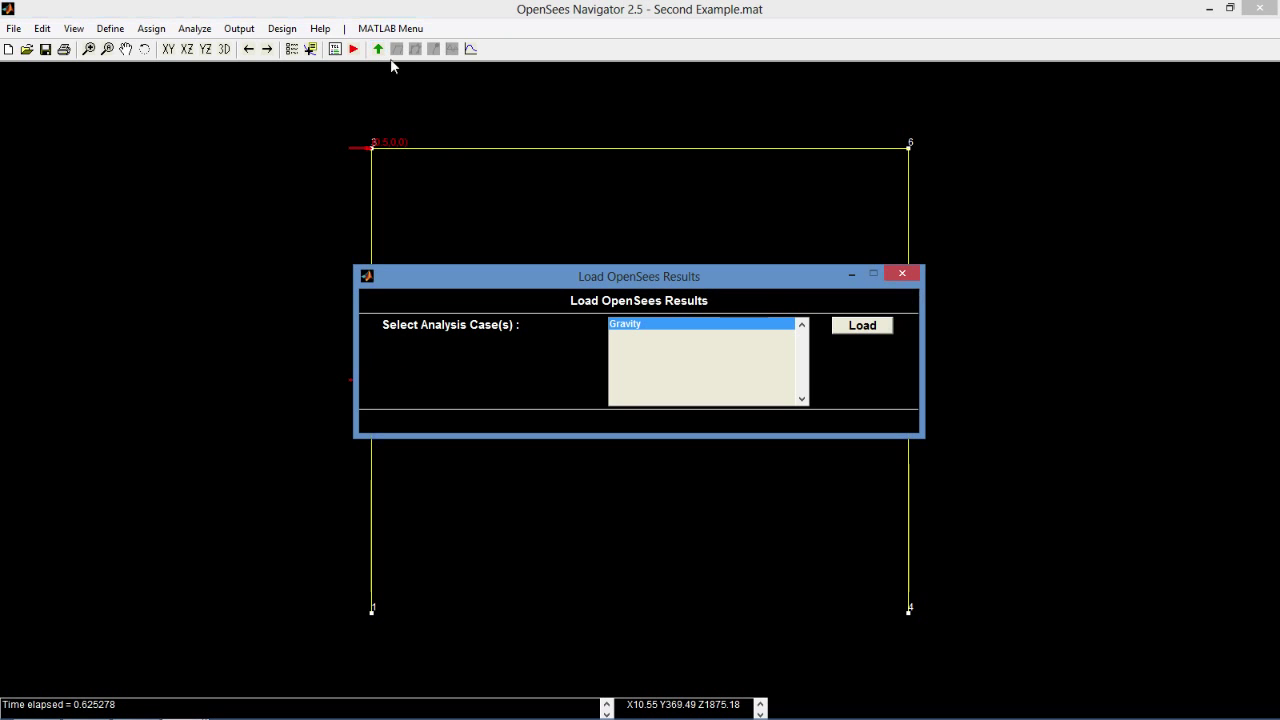
click(862, 328)
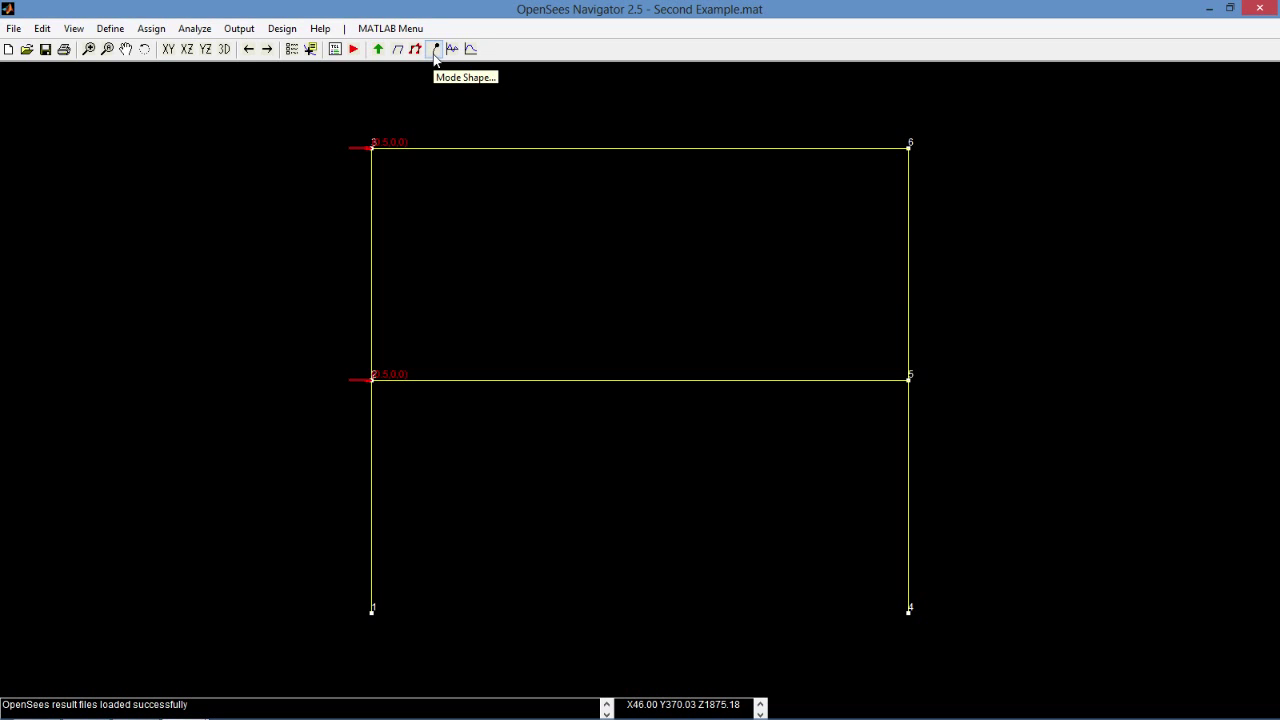
click(402, 55)
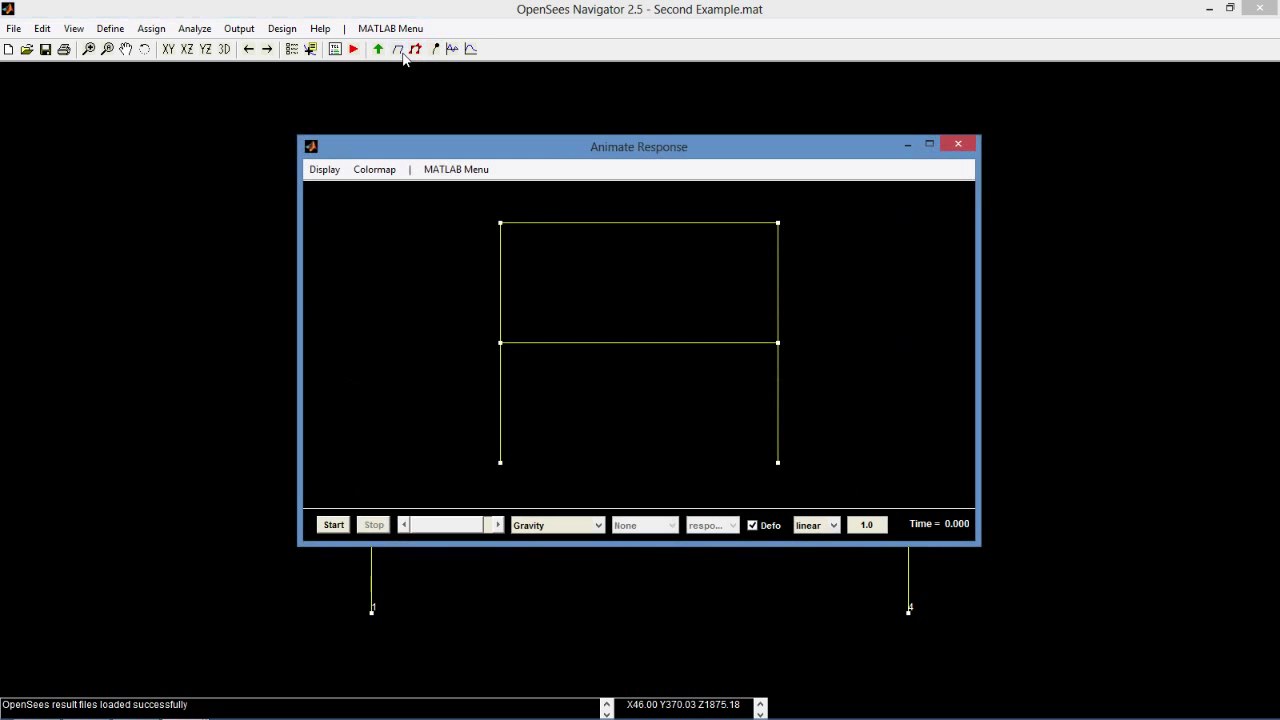
click(825, 525)
double_click(875, 525)
text(100)
click(334, 525)
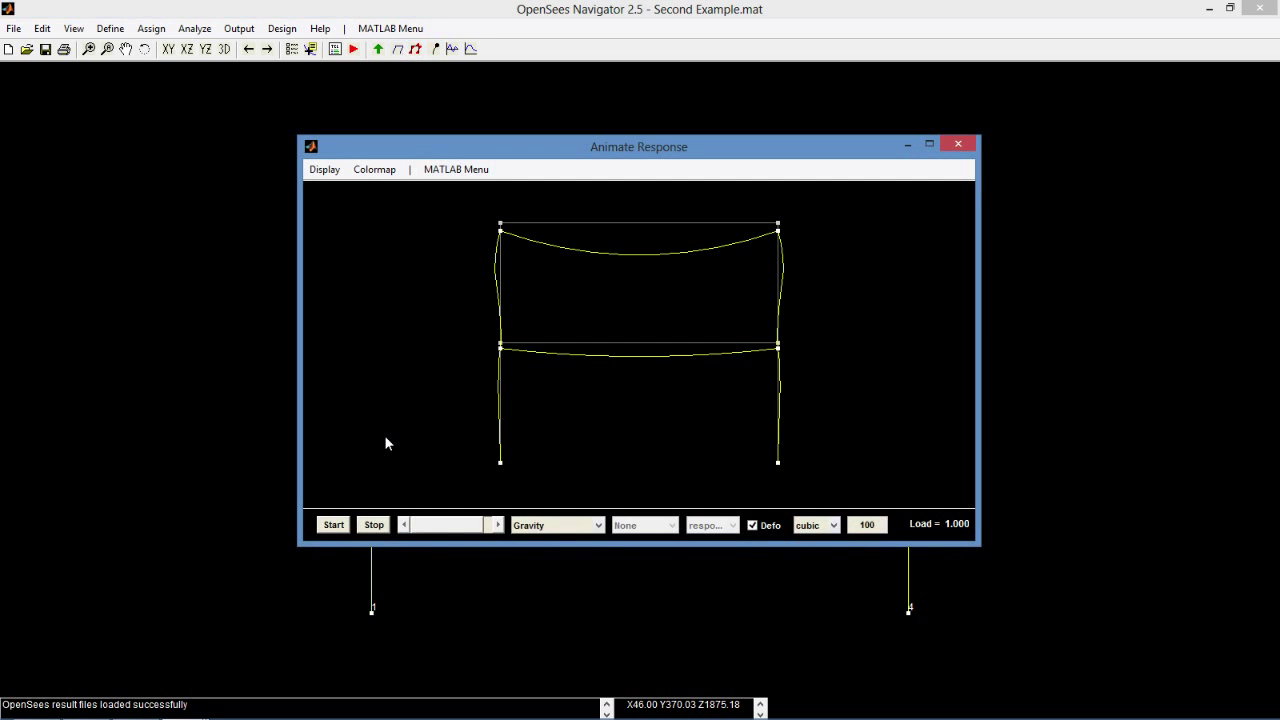
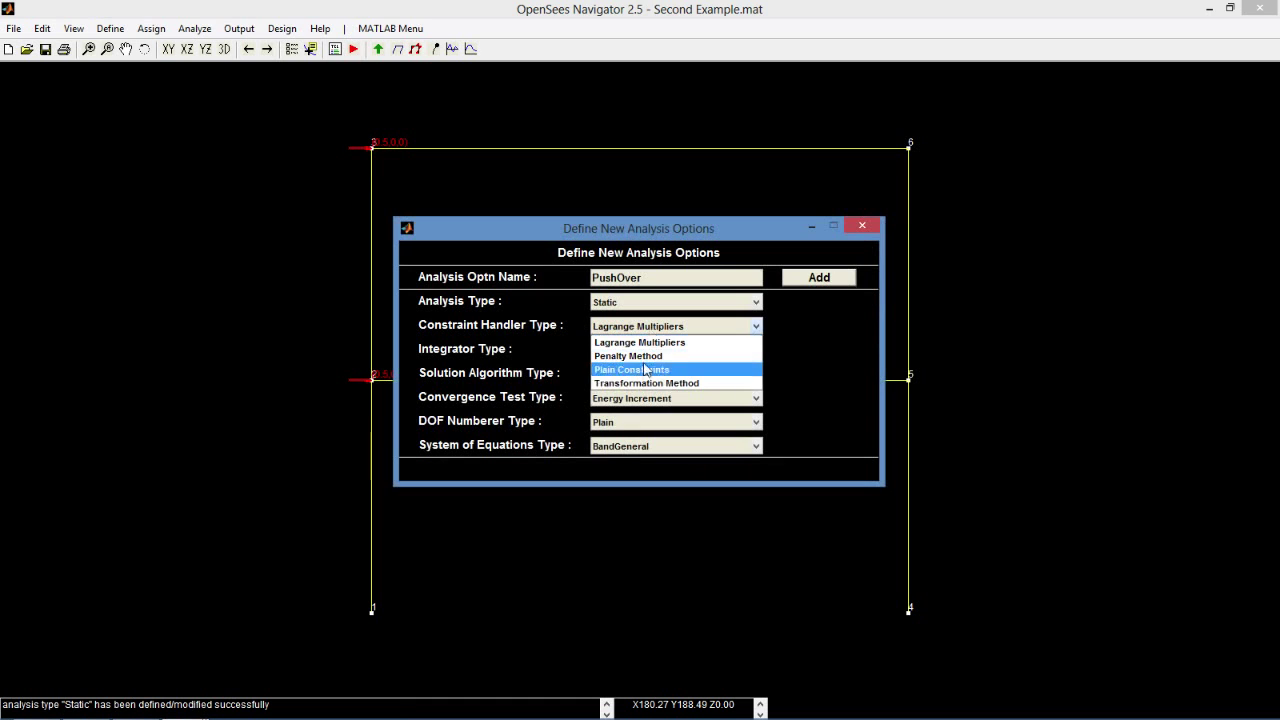
- Choose the Transformation Method constraint handler and the Displacement Control integrator for the PushOver analysis options
click(645, 383)
click(641, 352)
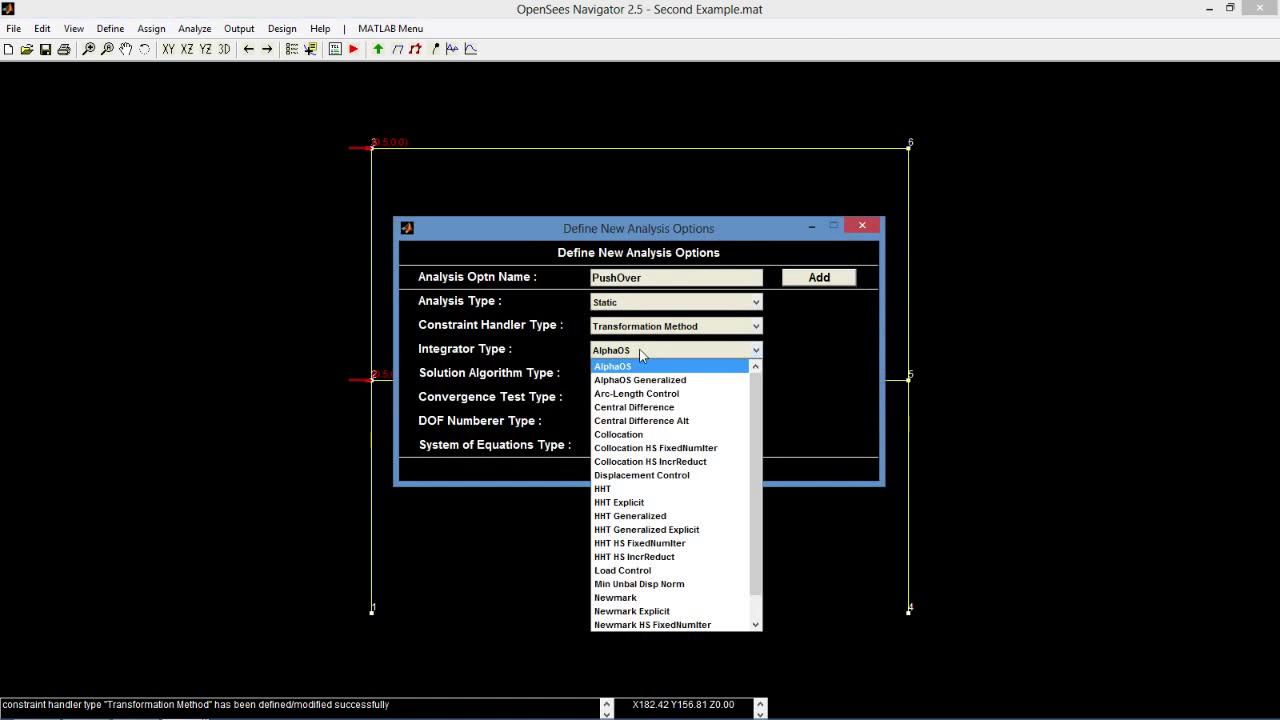
key(d)
key(Return)
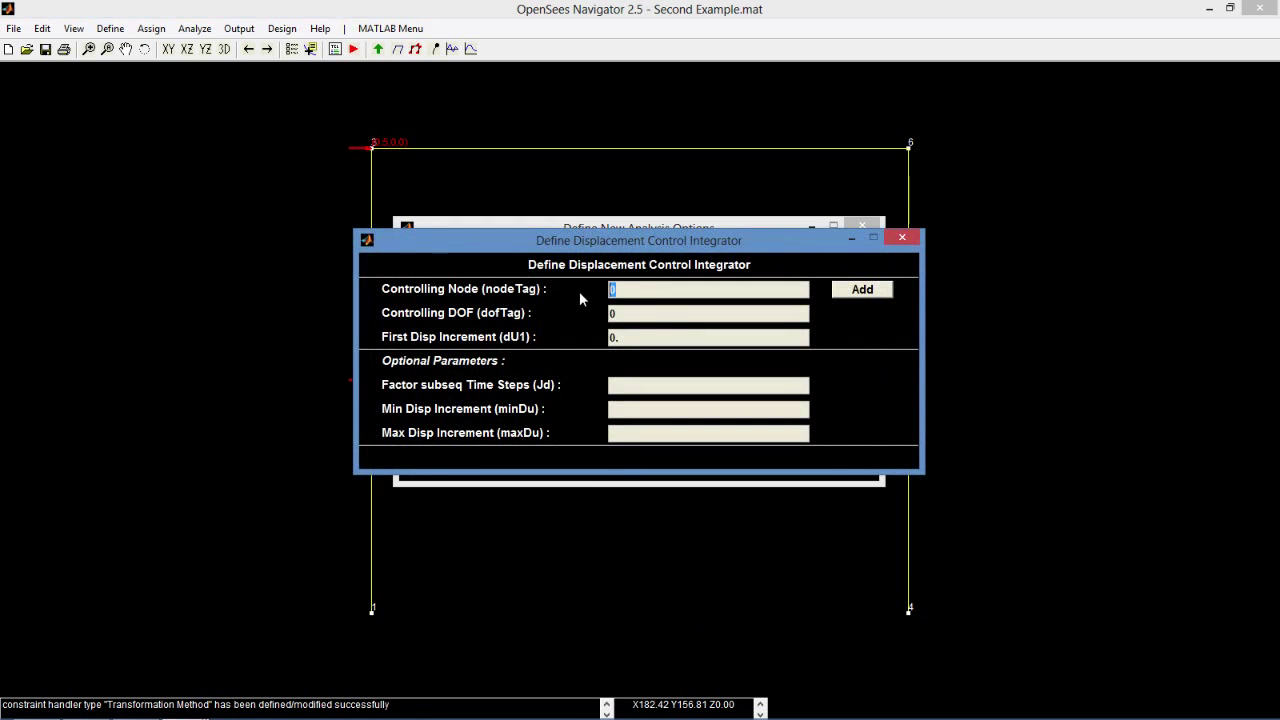
- Define the Displacement Control integrator with controlling node 3, controlling DOF 1 and a first displacement increment
text(3)
drag(653, 314, 563, 313)
text(1)
drag(633, 338, 572, 336)
text(0)
key(BackSpace)
text(01)
click(856, 291)
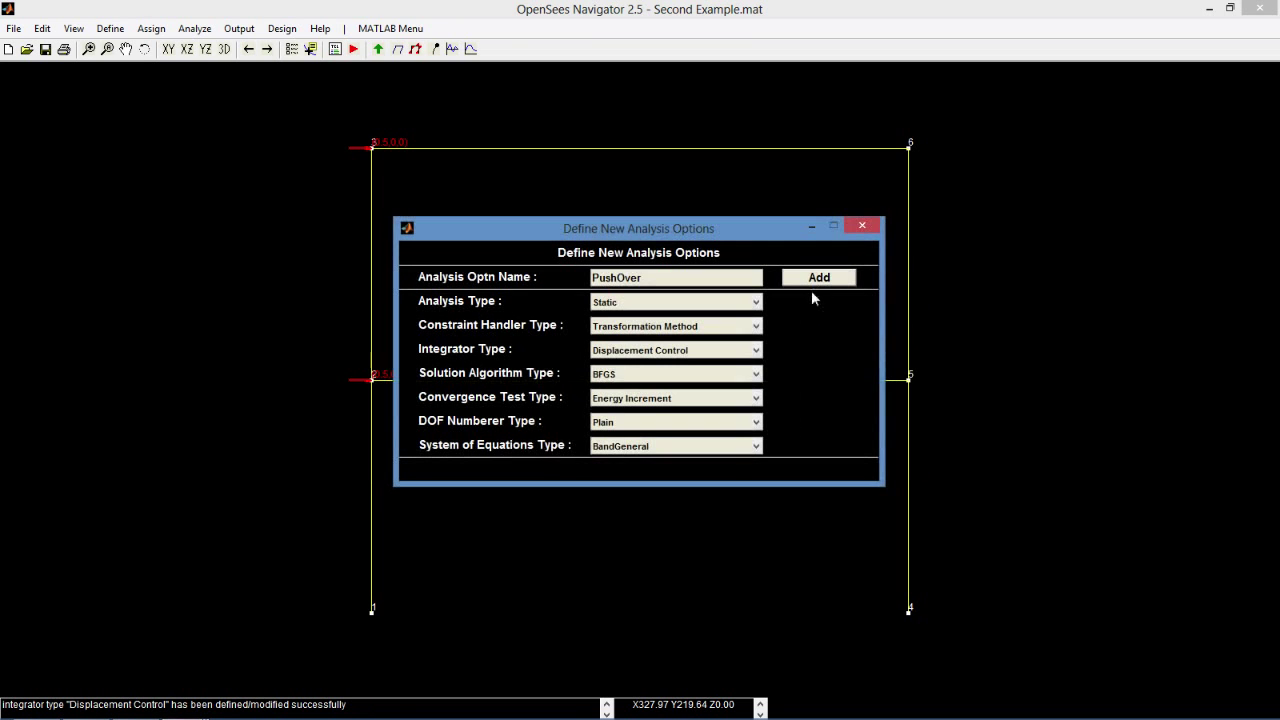
- Set the solution algorithm to Newton with tangent stiffness and the convergence test to Norm Disp Increment
click(718, 376)
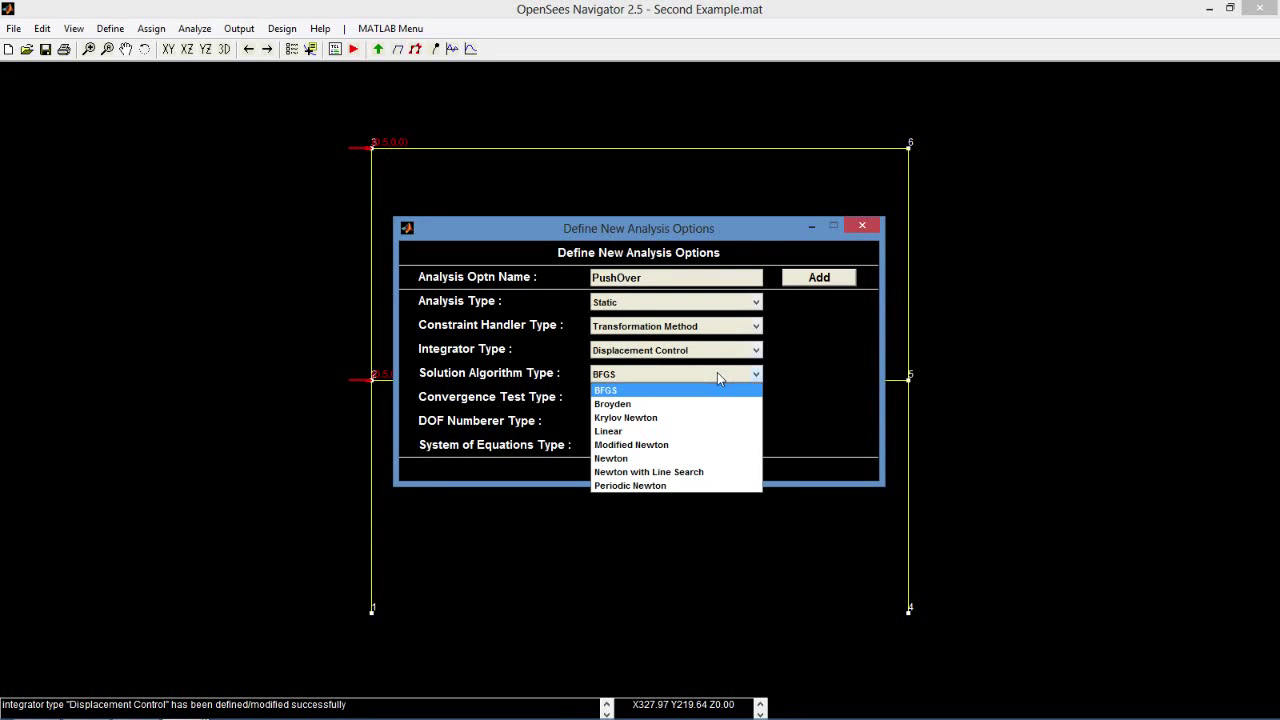
click(695, 458)
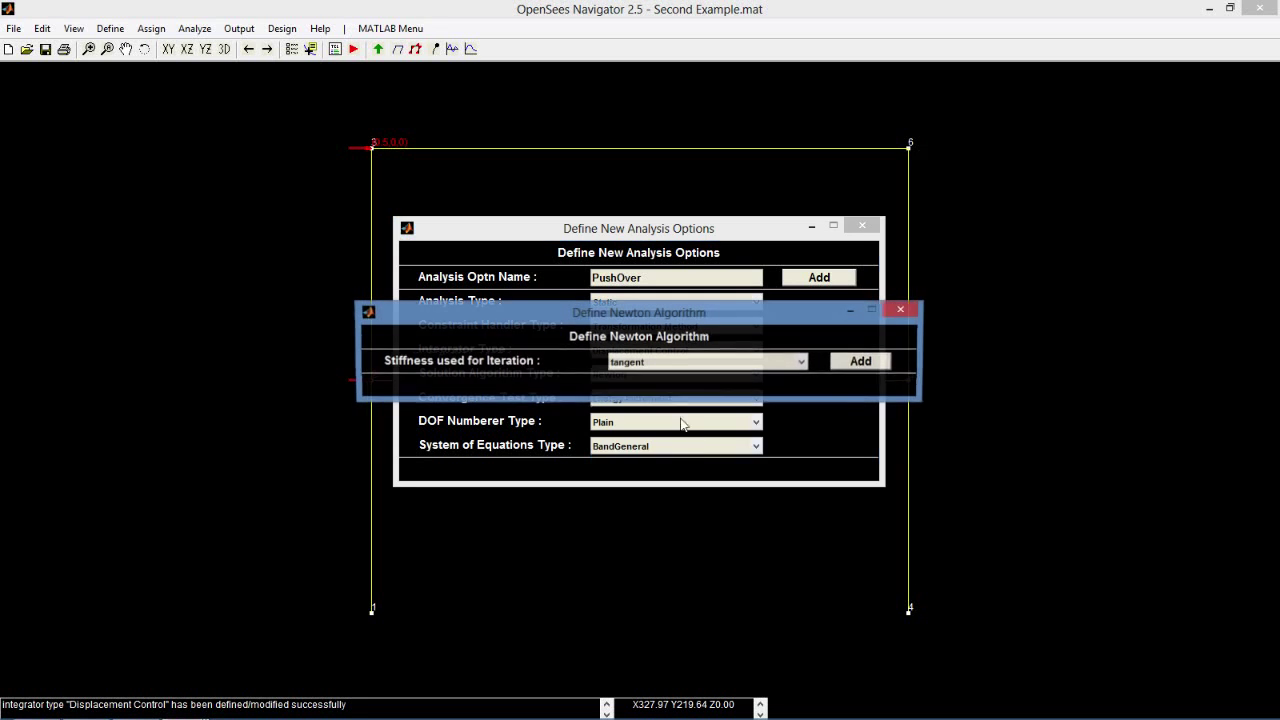
click(855, 362)
click(658, 400)
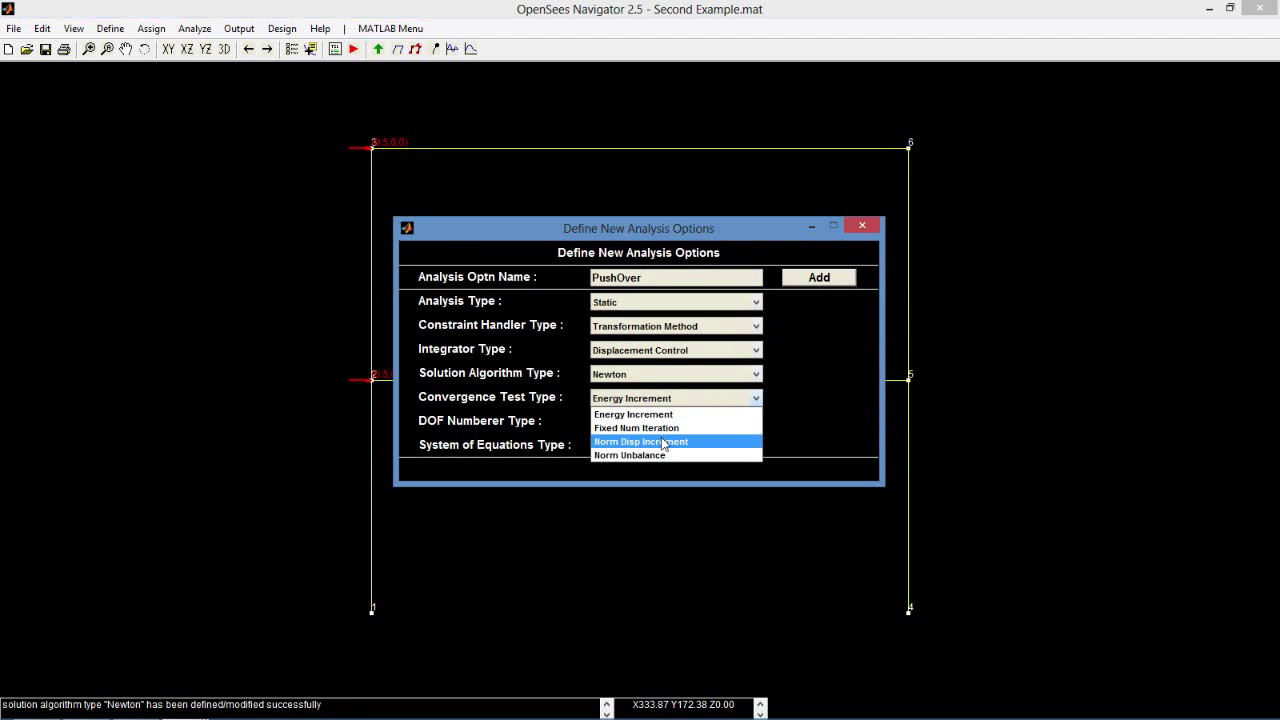
click(640, 441)
click(857, 229)
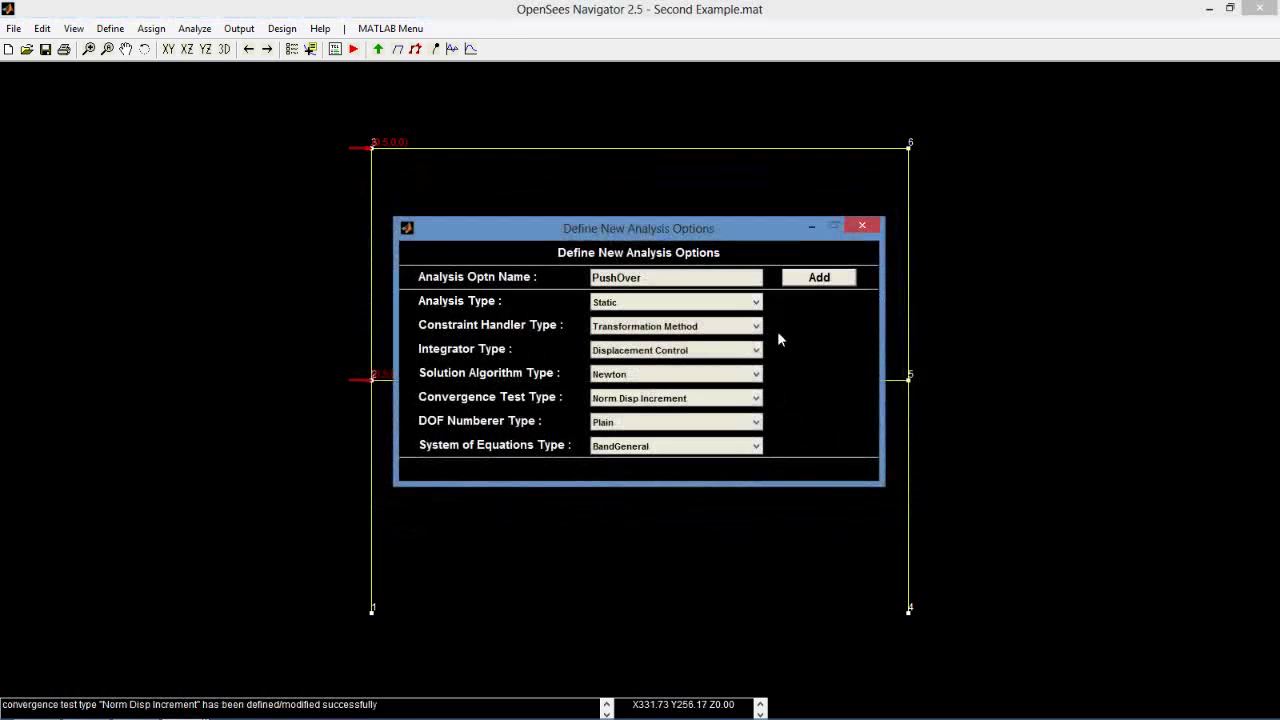
- Set the DOF numberer to RCM and the system of equations to BandGeneral, and add the PushOver analysis options
click(722, 426)
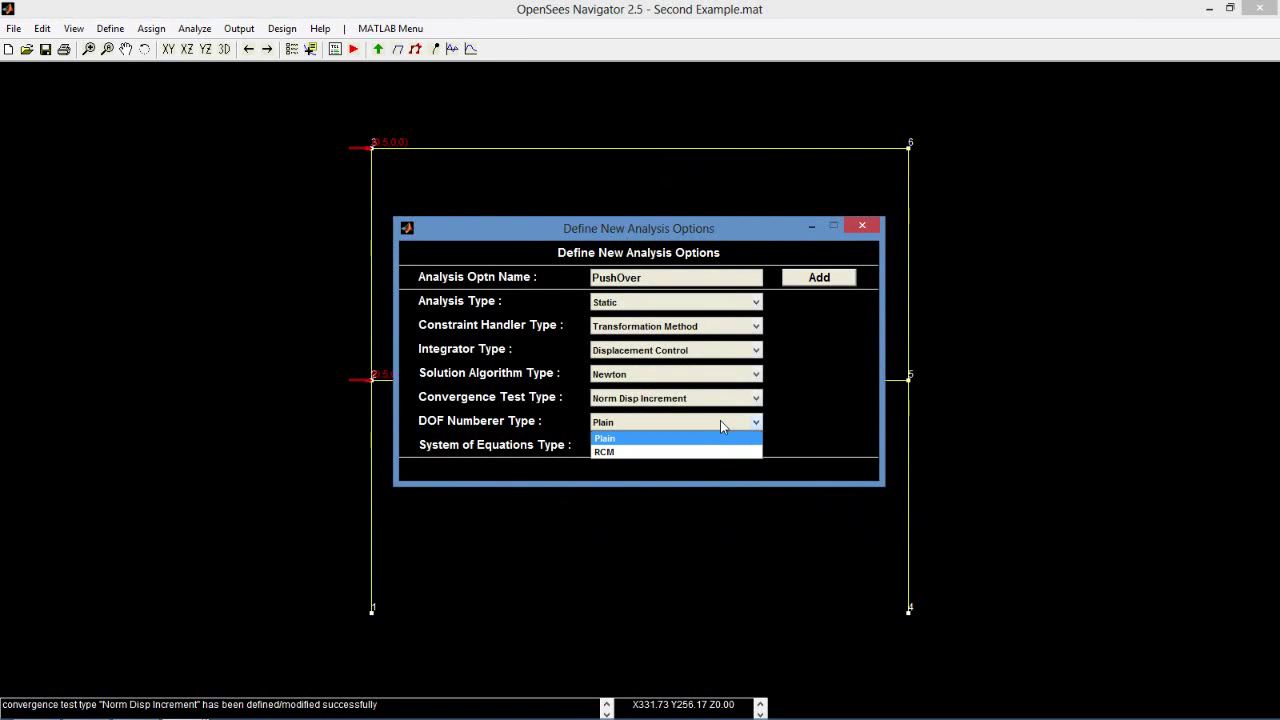
click(717, 447)
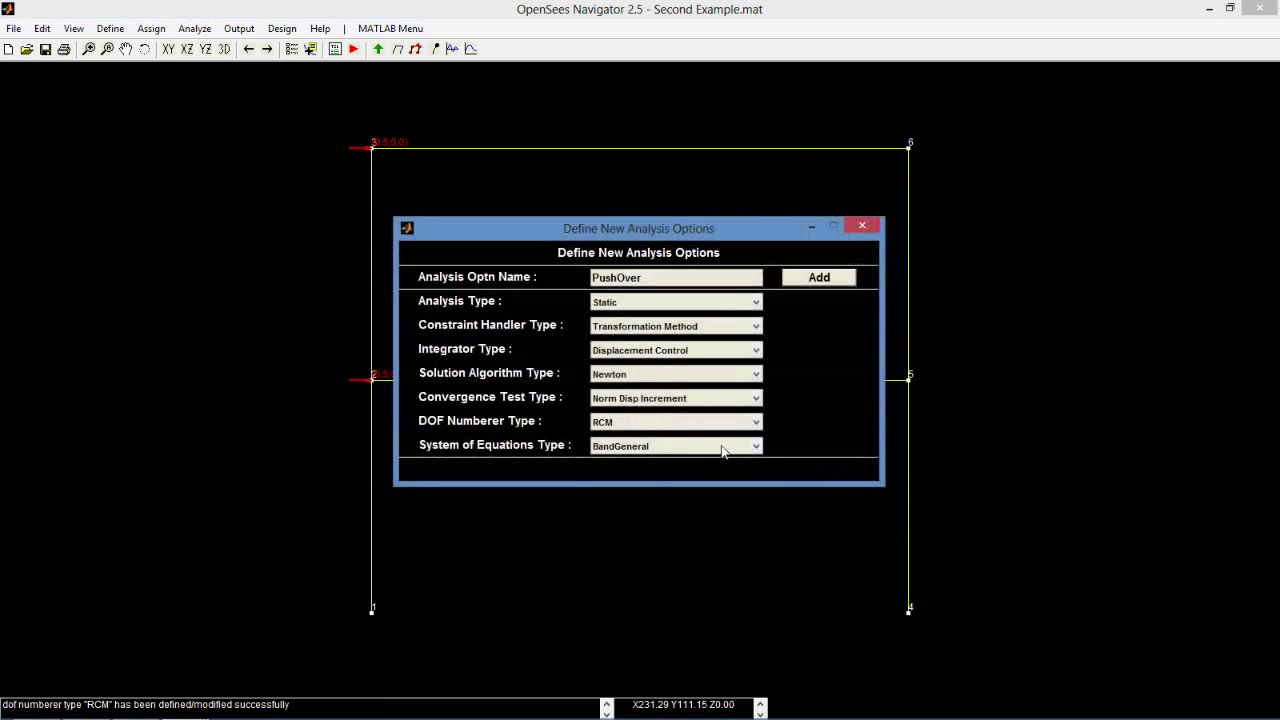
click(743, 446)
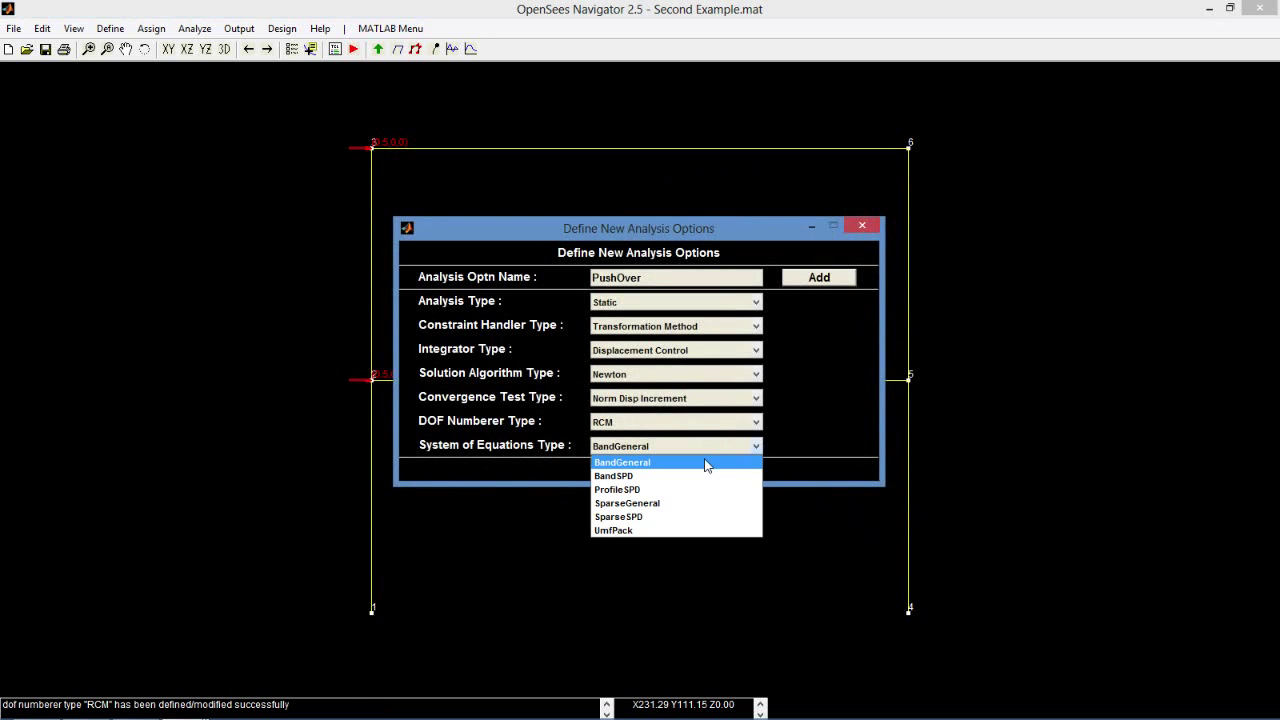
click(706, 463)
click(838, 284)
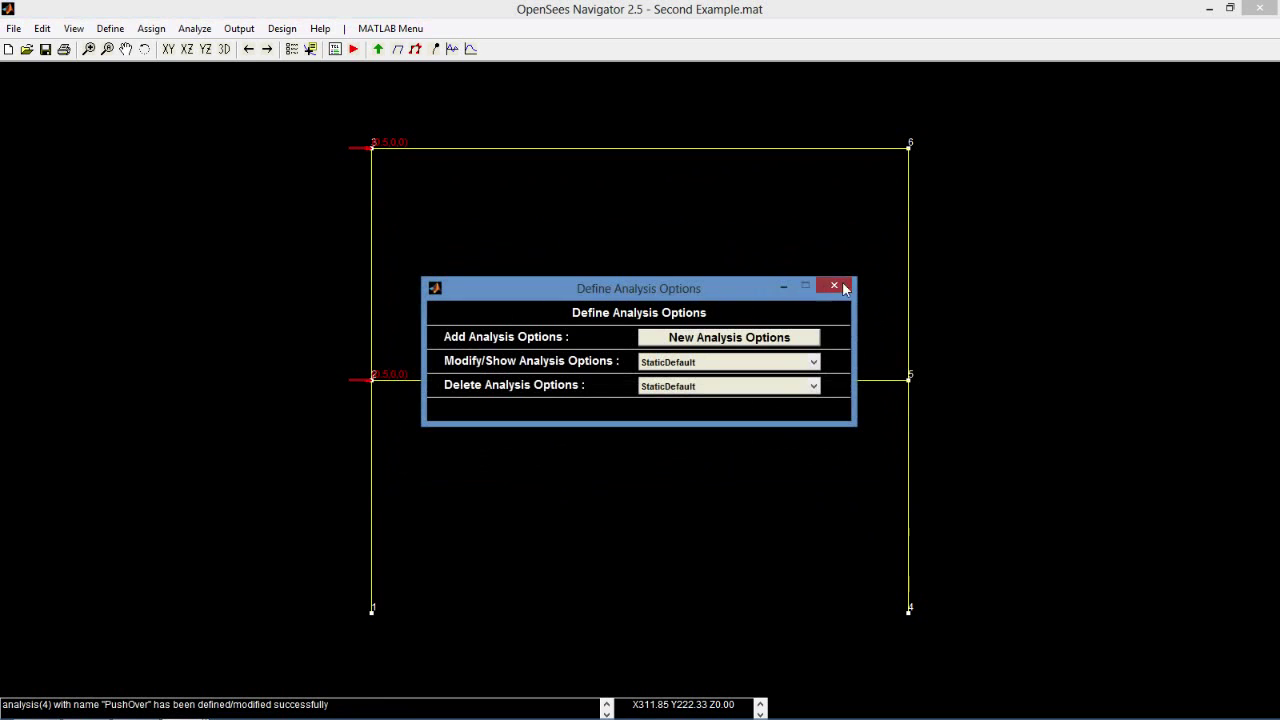
- Start a new analysis case named PushOver using the PushOver load pattern with the DefoShape and AllbeamColumn recorders
click(838, 287)
click(193, 30)
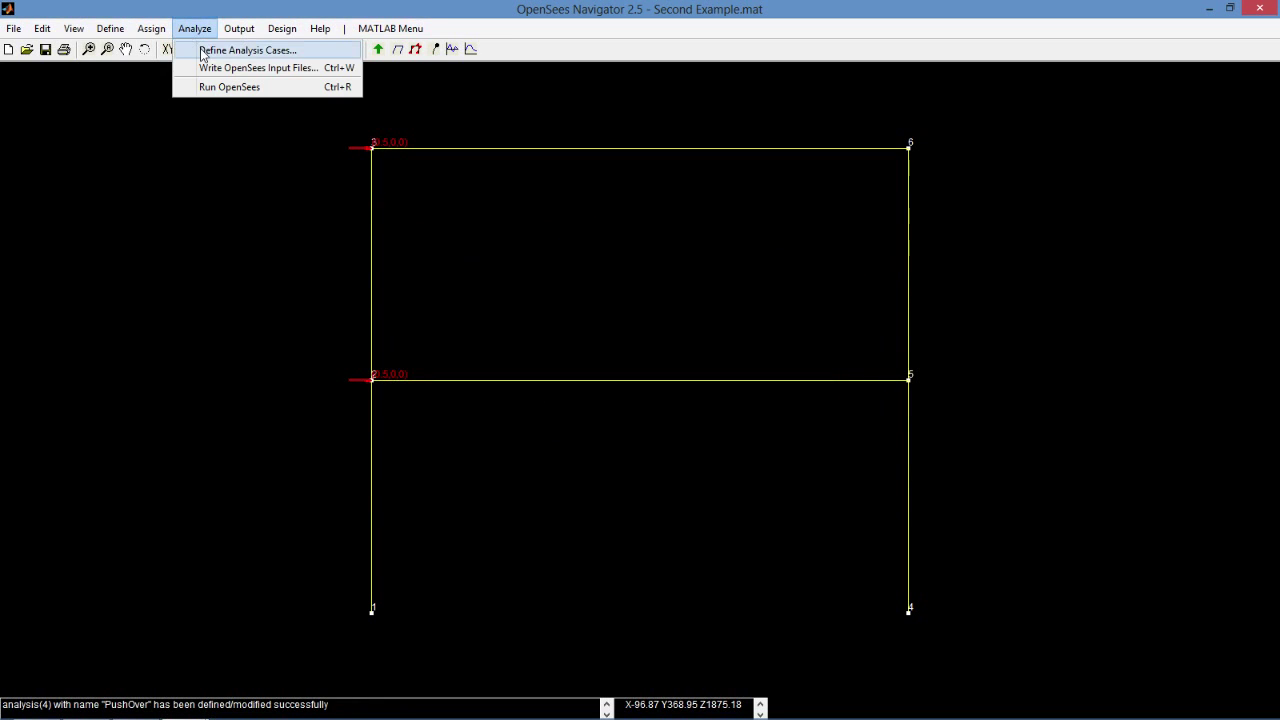
click(210, 50)
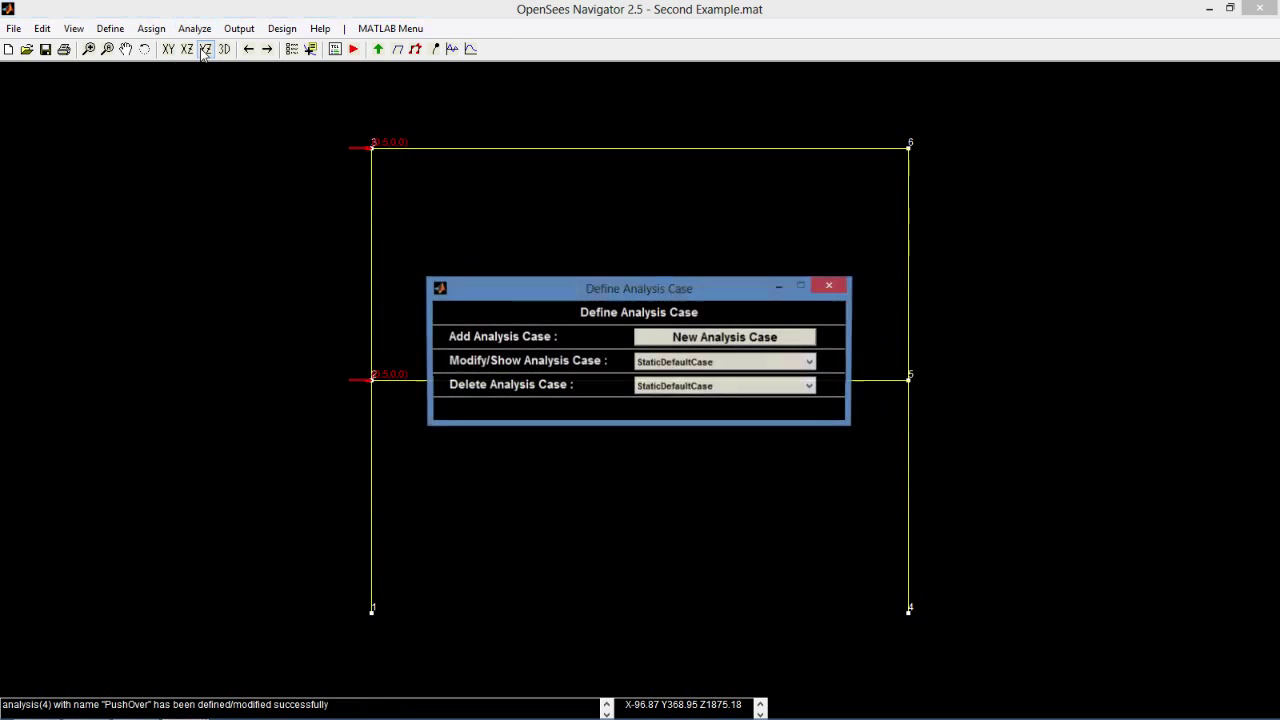
click(700, 337)
drag(690, 217, 583, 217)
text(PushOver)
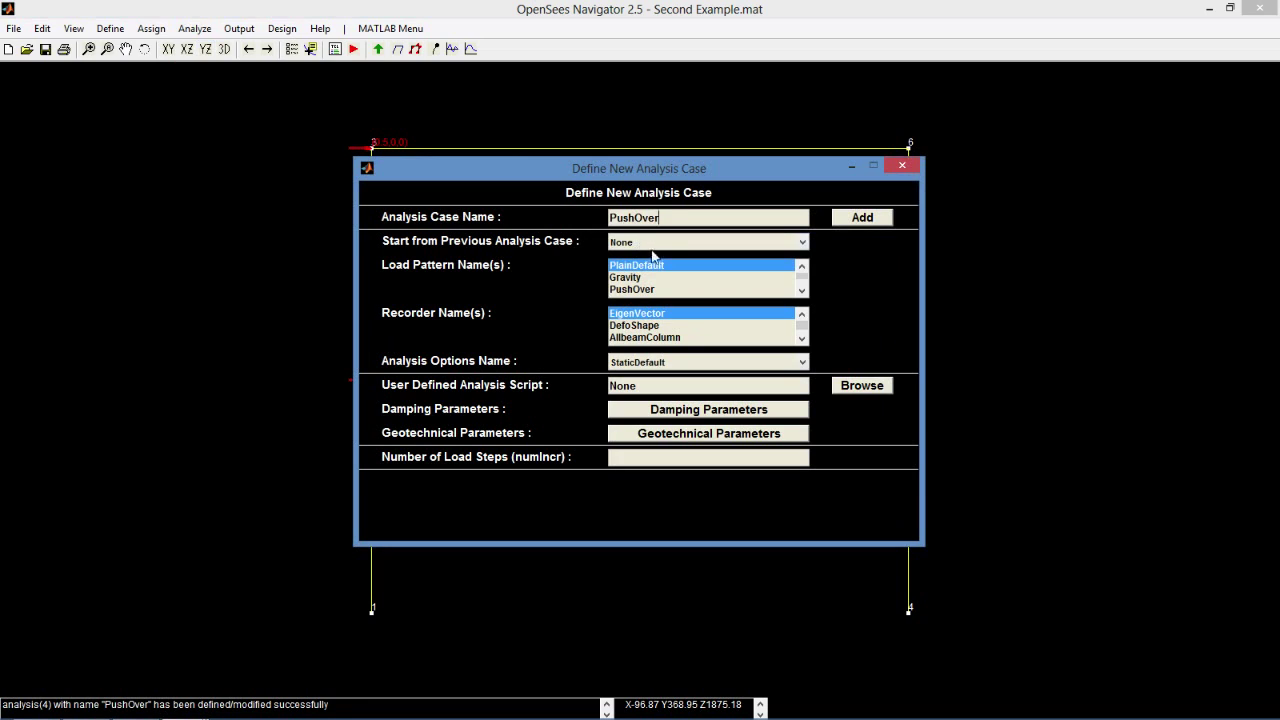
click(660, 290)
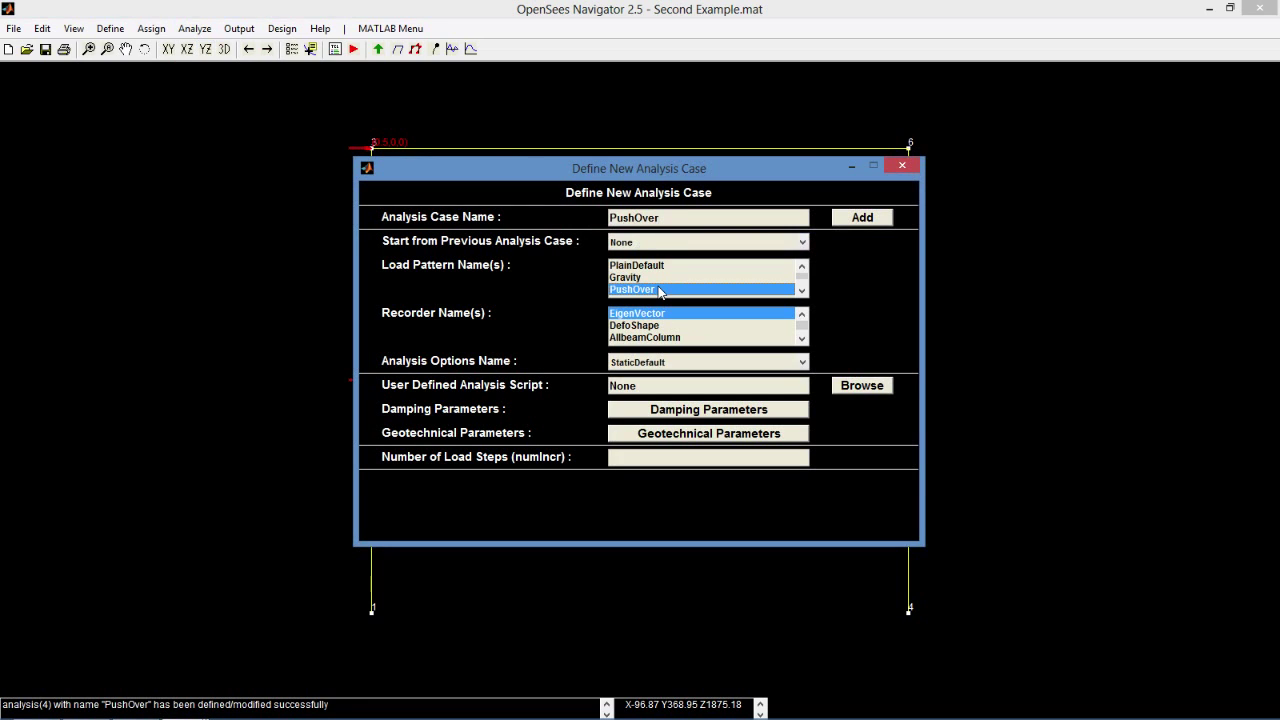
click(668, 329)
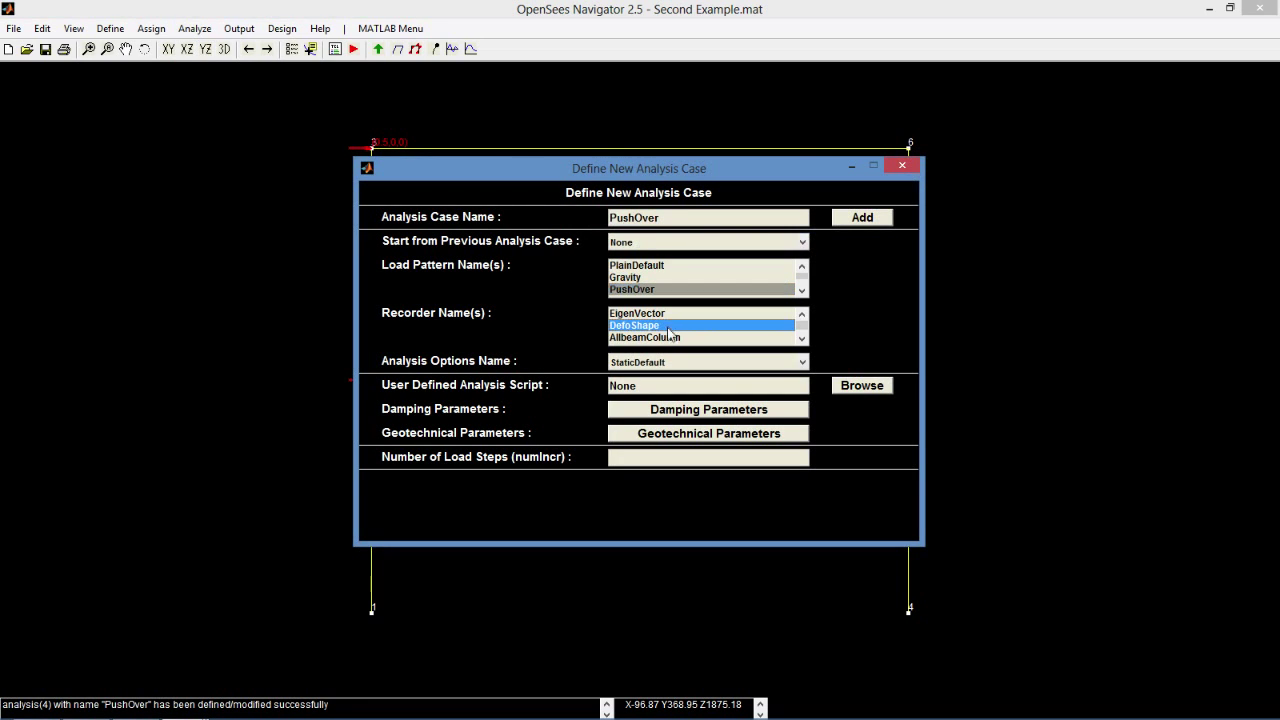
shift+click(667, 339)
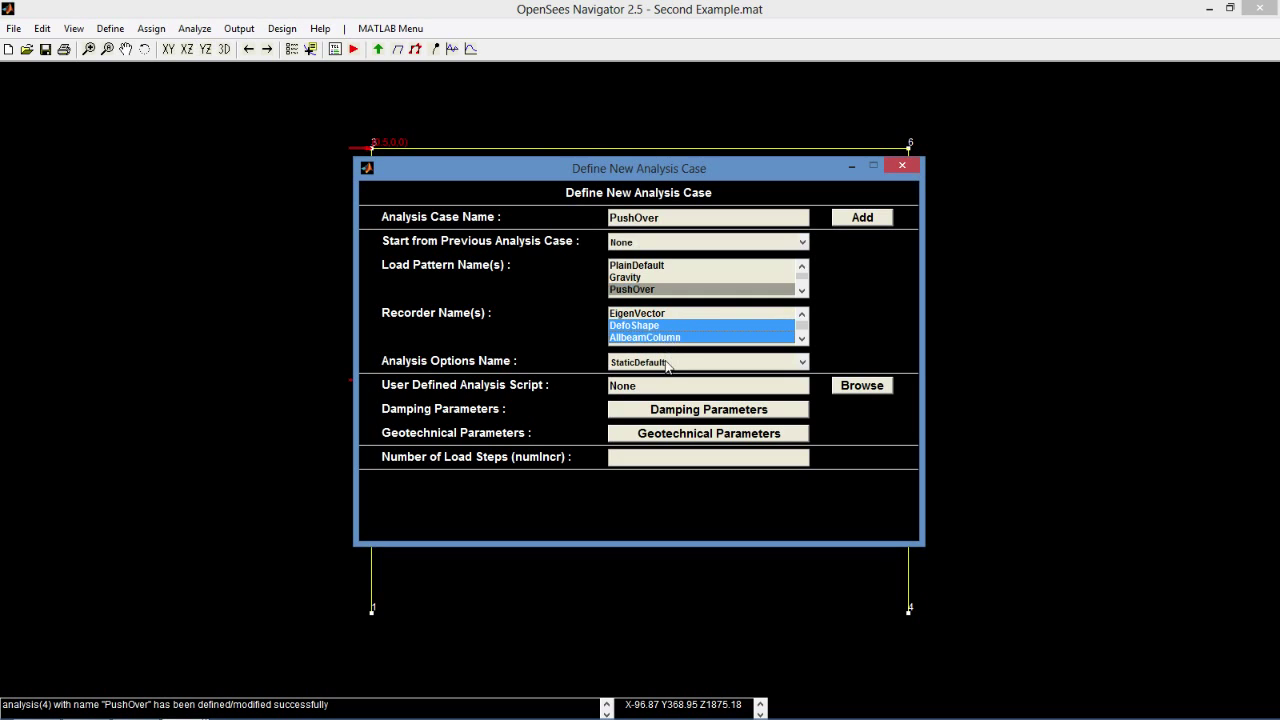
- Assign the PushOver analysis options to the case with 1000 load steps, and add the case
click(666, 363)
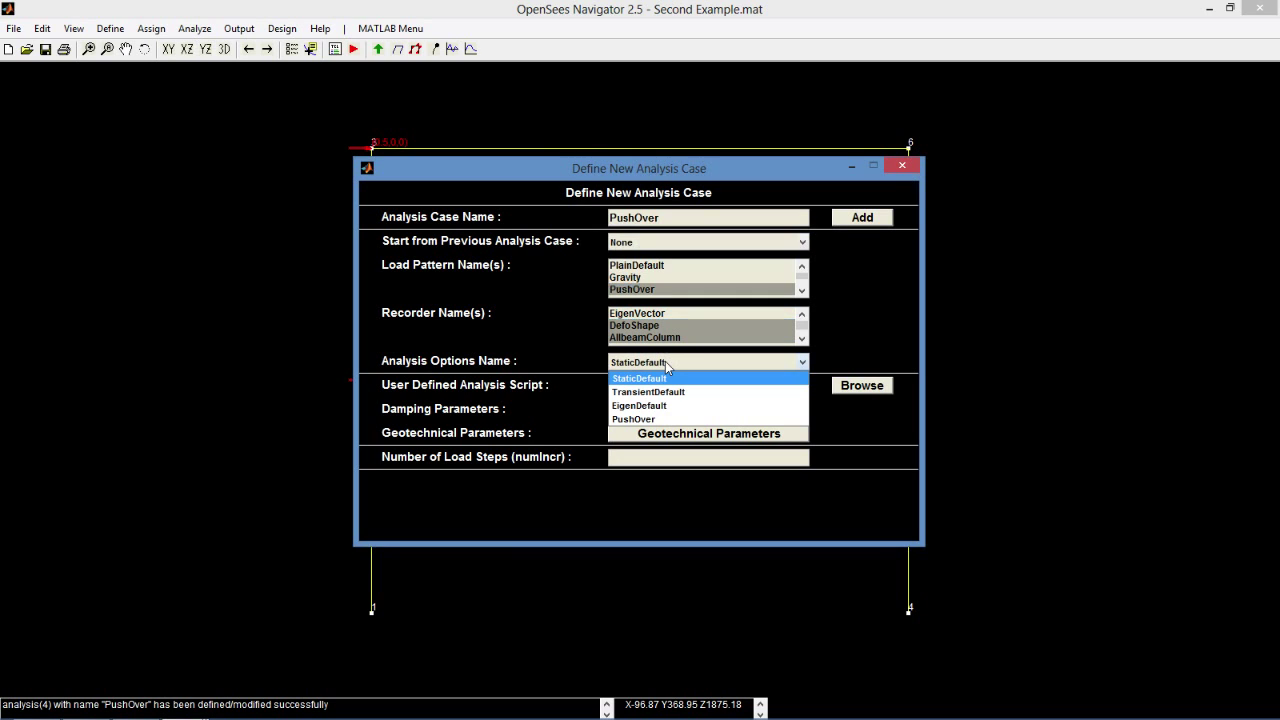
click(669, 418)
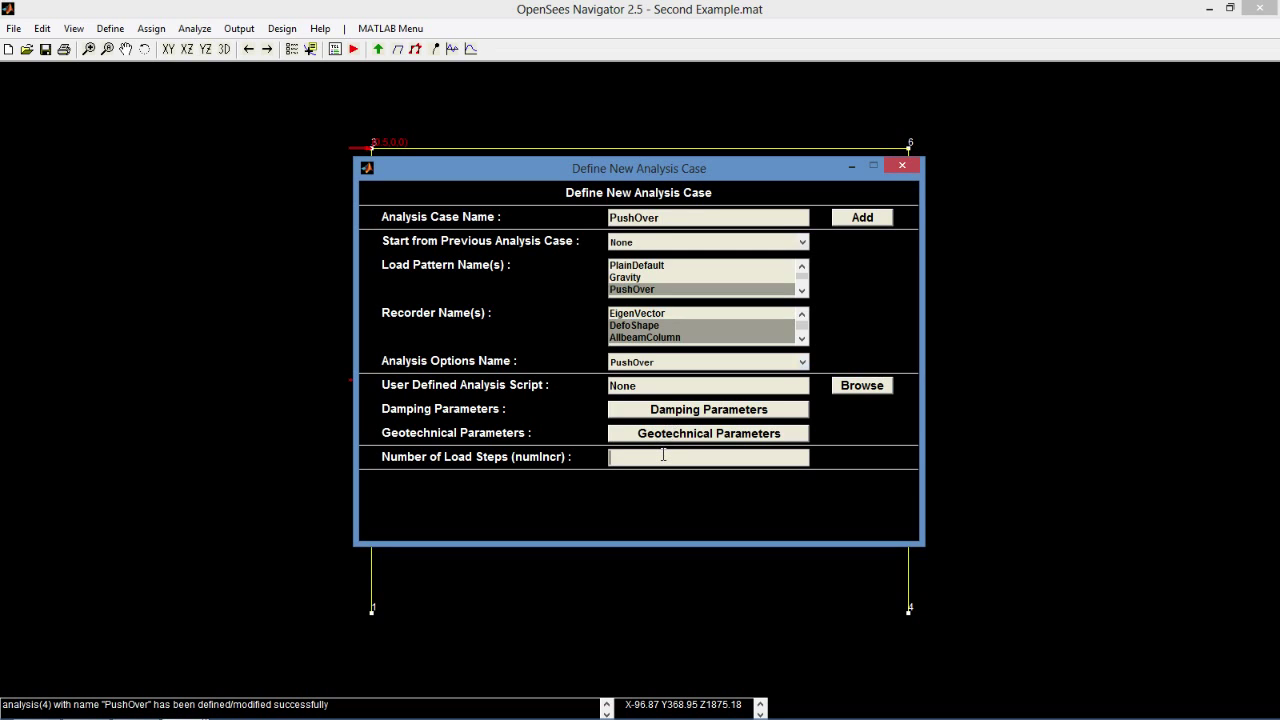
click(663, 454)
text(1000)
click(869, 224)
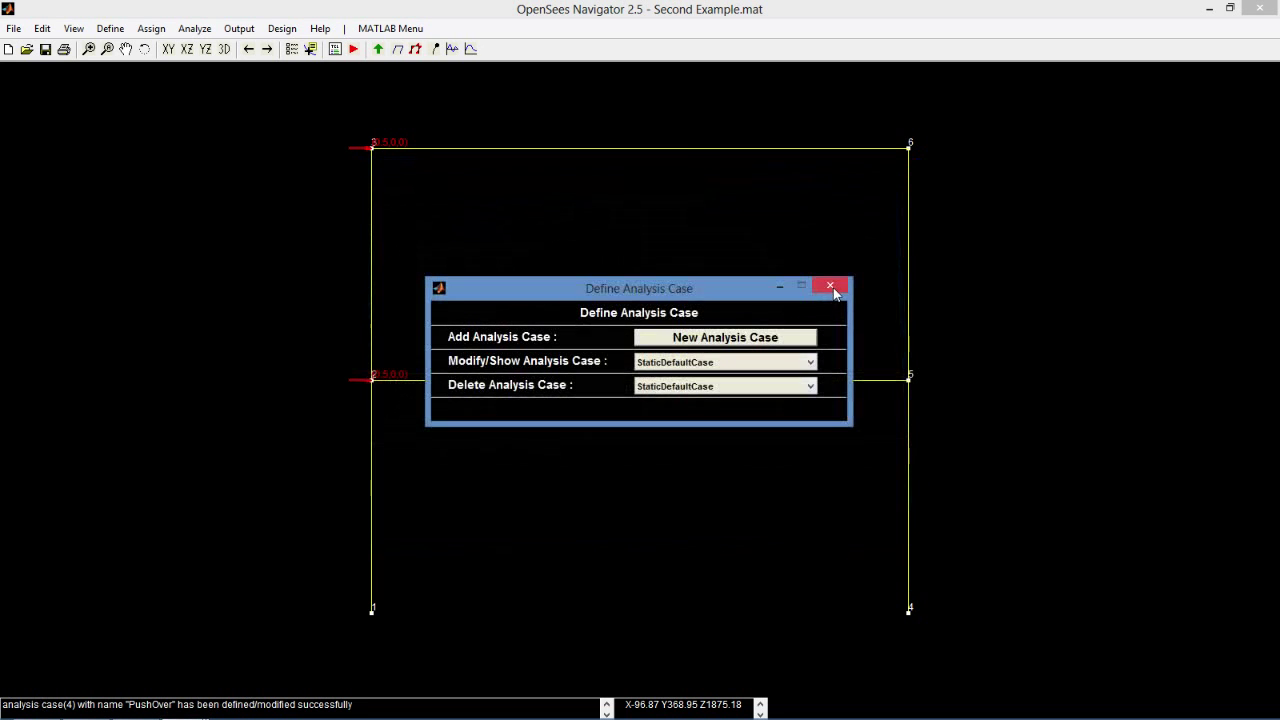
click(834, 290)
- Write the OpenSees input files for the PushOver case and run the analysis
click(335, 49)
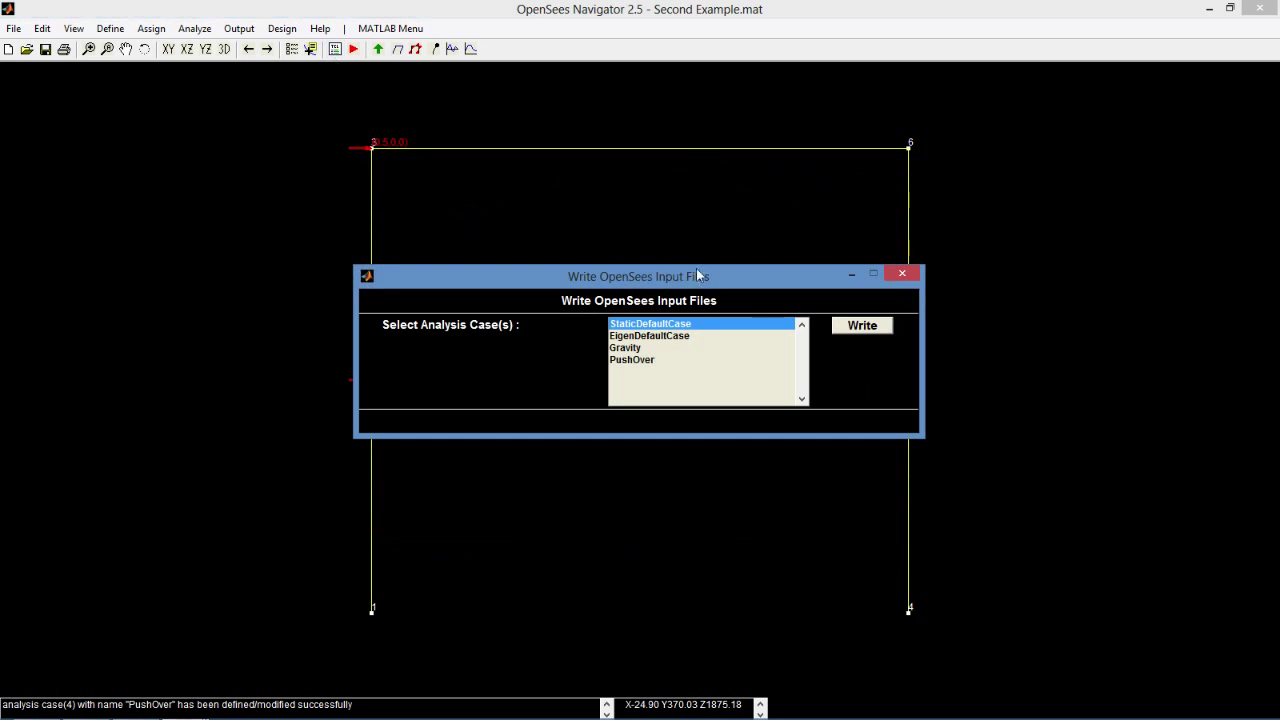
click(709, 359)
click(855, 328)
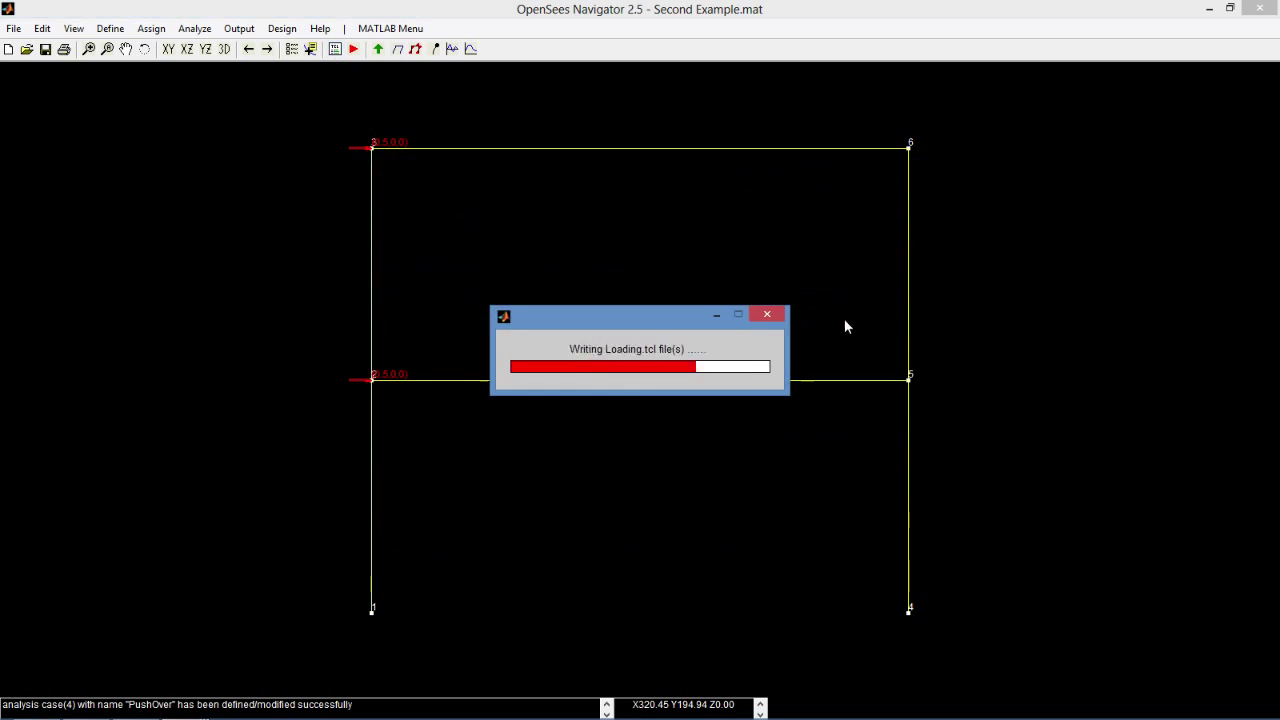
click(354, 50)
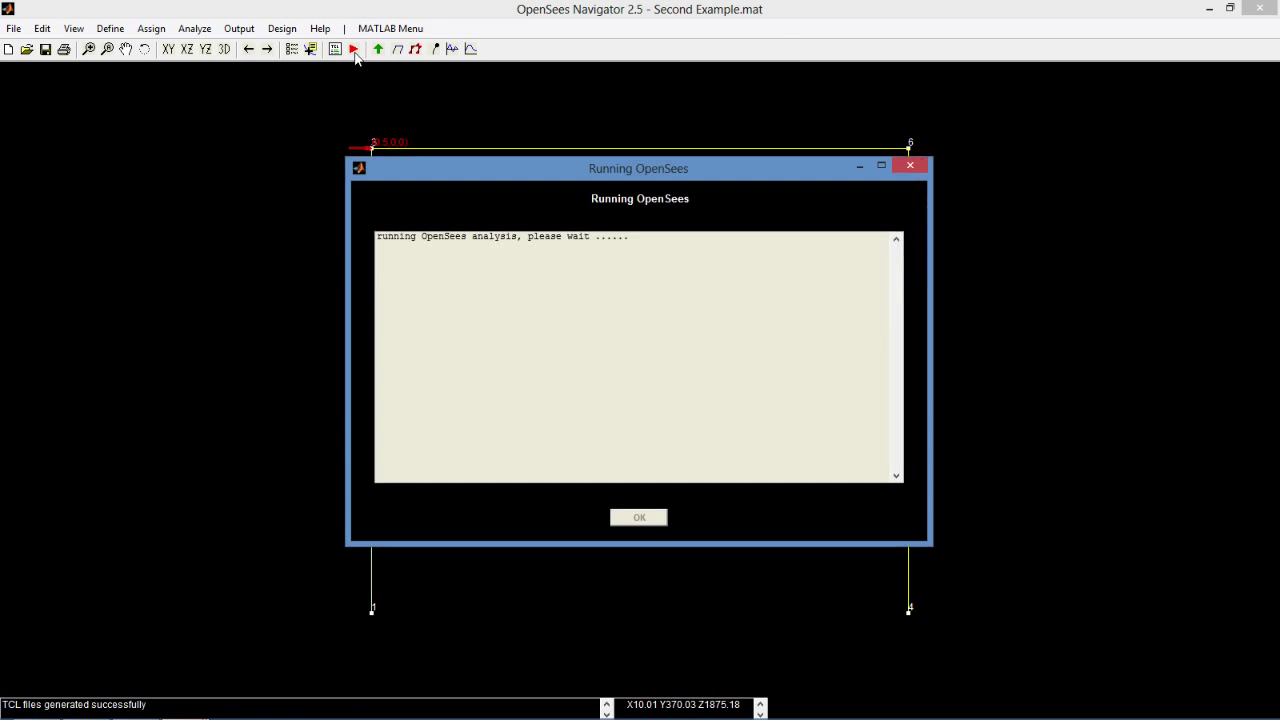
click(652, 517)
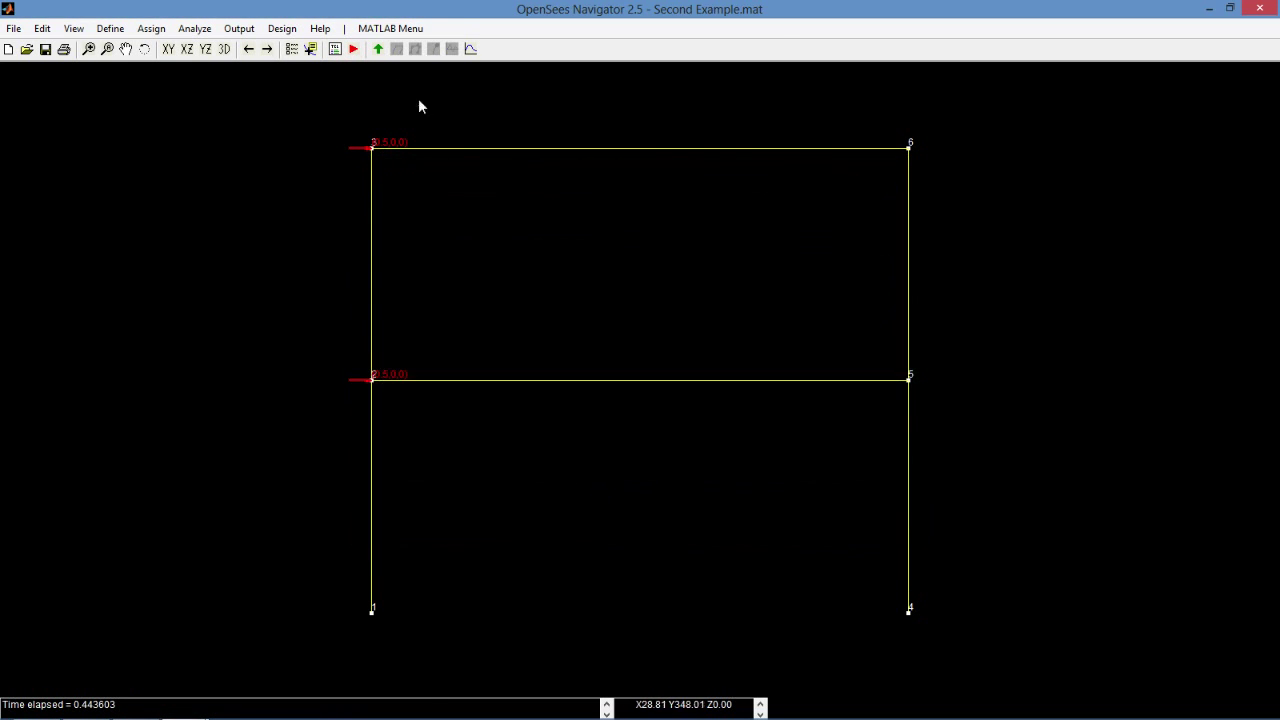
- Load the OpenSees results of the PushOver analysis case
click(379, 50)
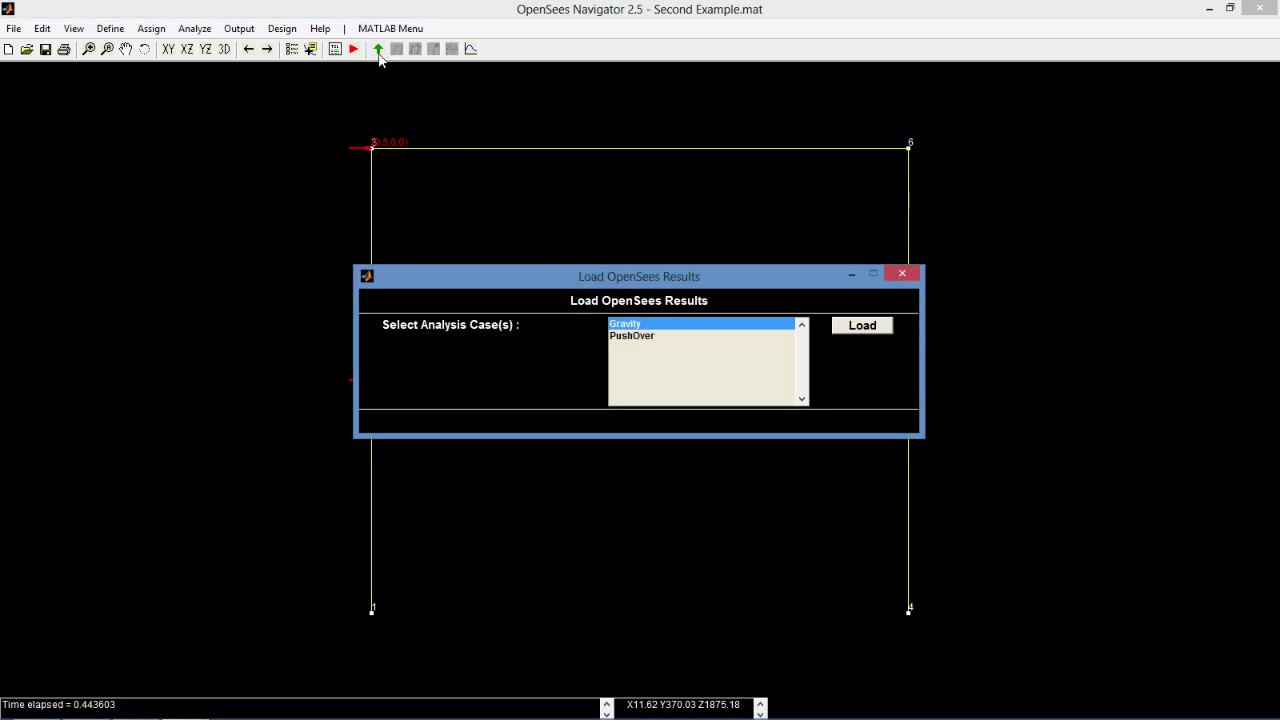
click(617, 338)
click(851, 332)
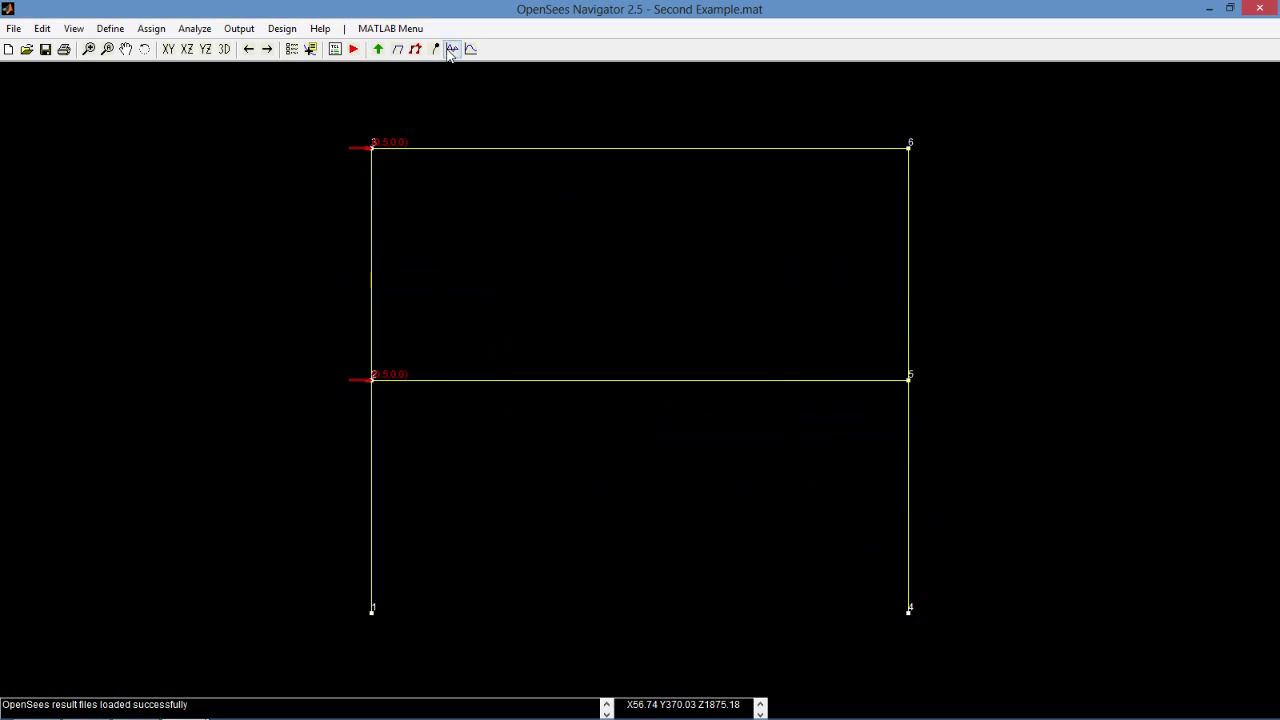
- Open a response plot with the DefoShape displacement of node 3, DOF 1, on the X-axis
click(452, 49)
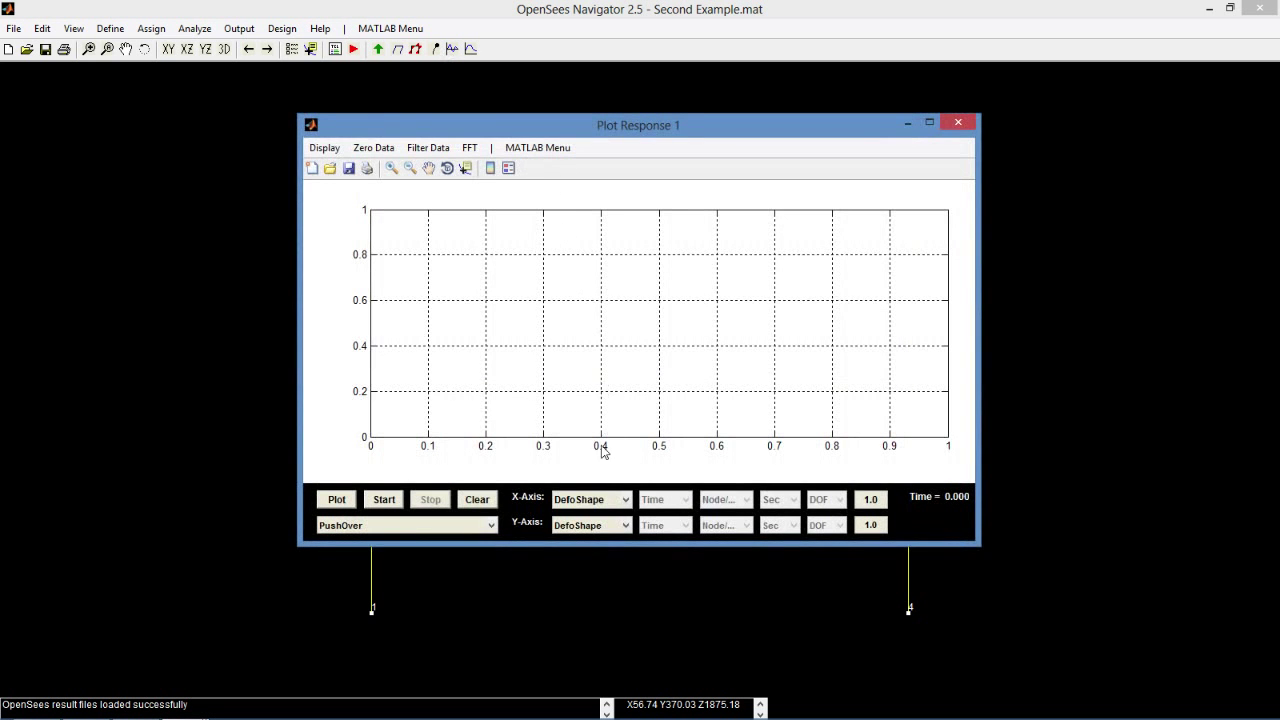
click(609, 500)
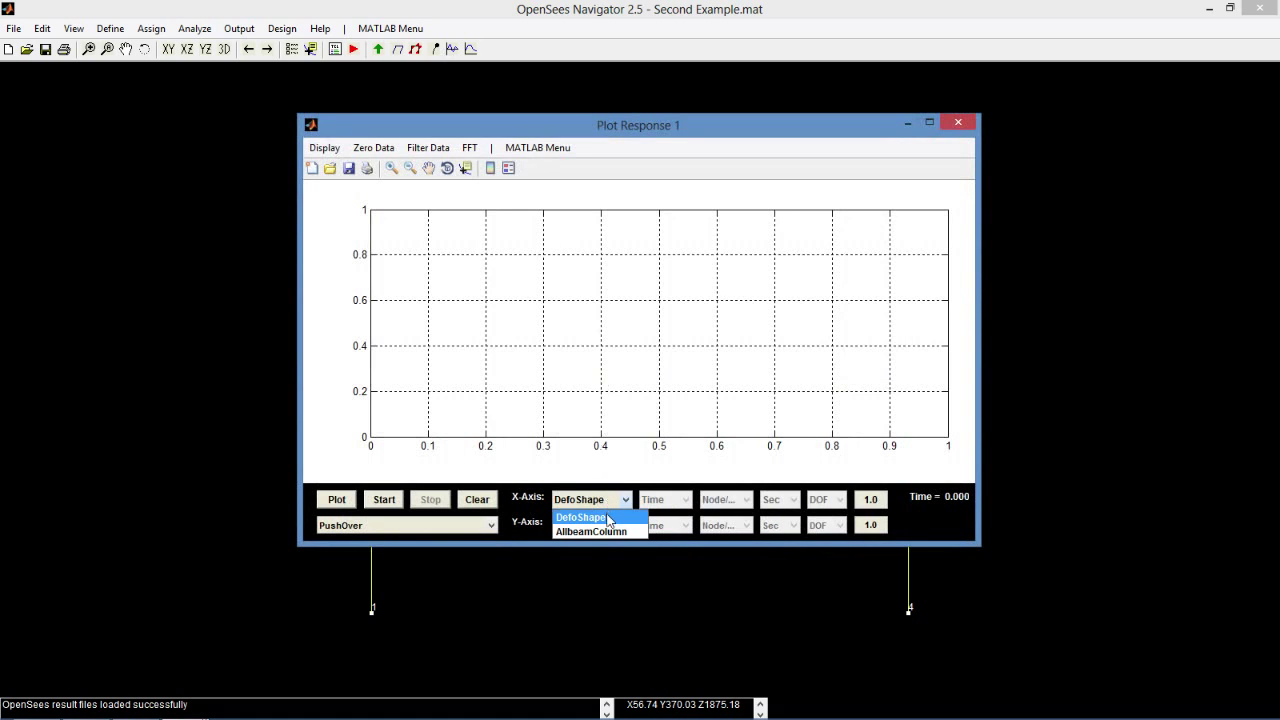
click(611, 517)
click(660, 508)
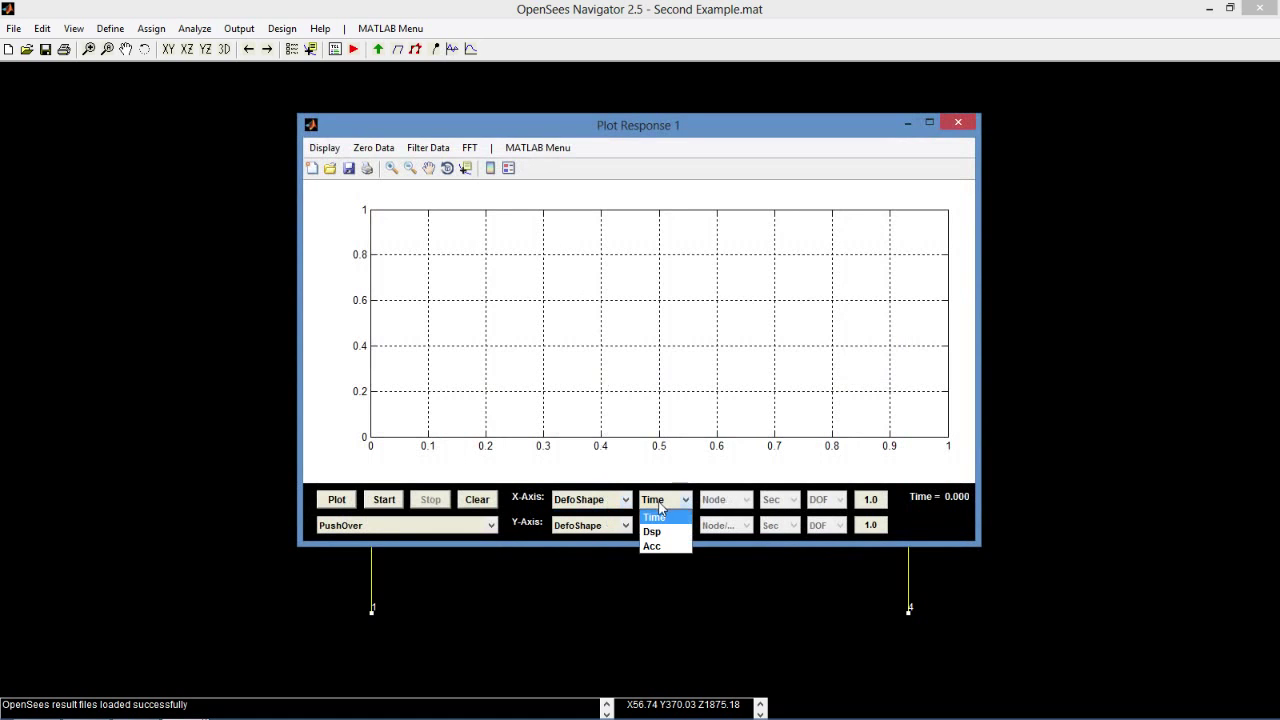
click(662, 530)
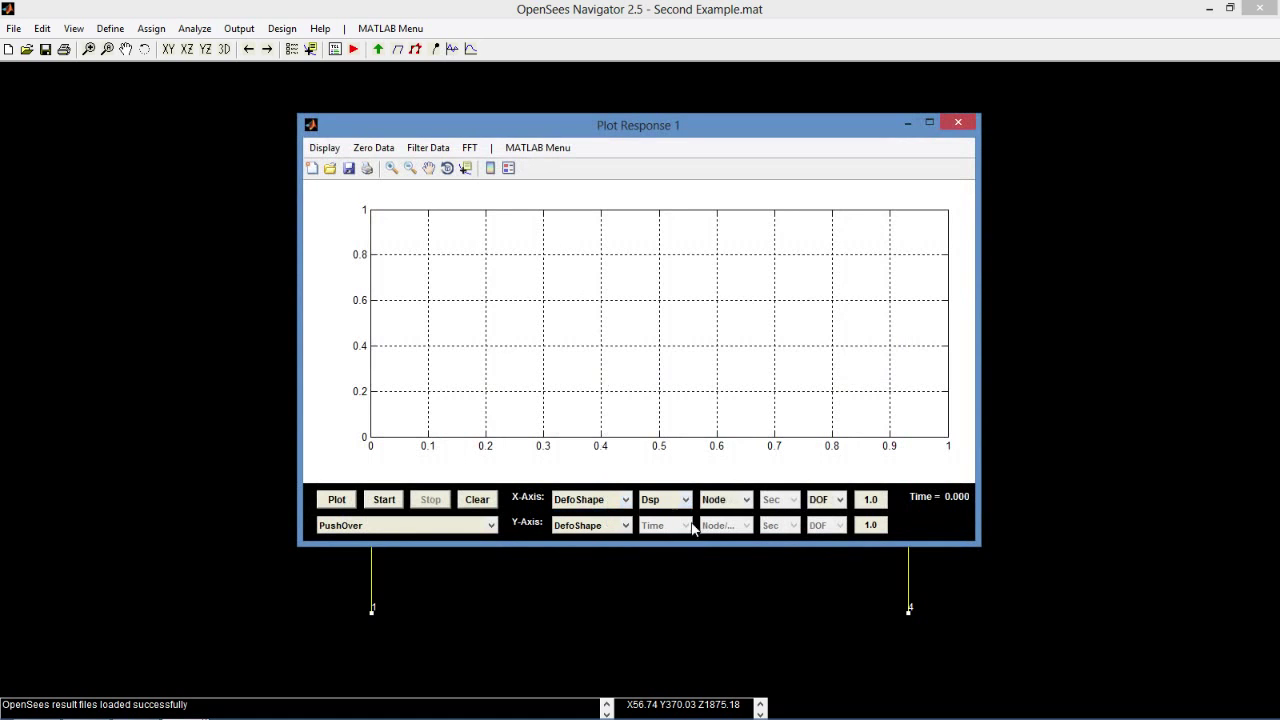
click(740, 505)
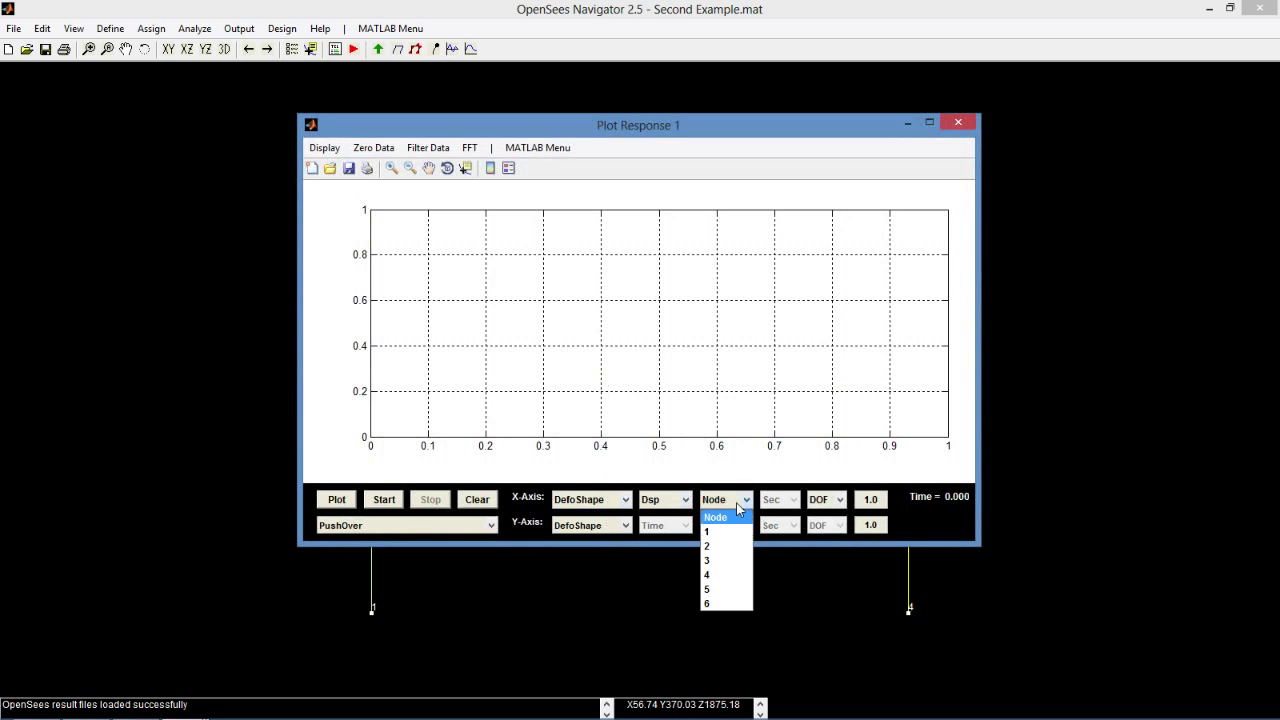
click(728, 561)
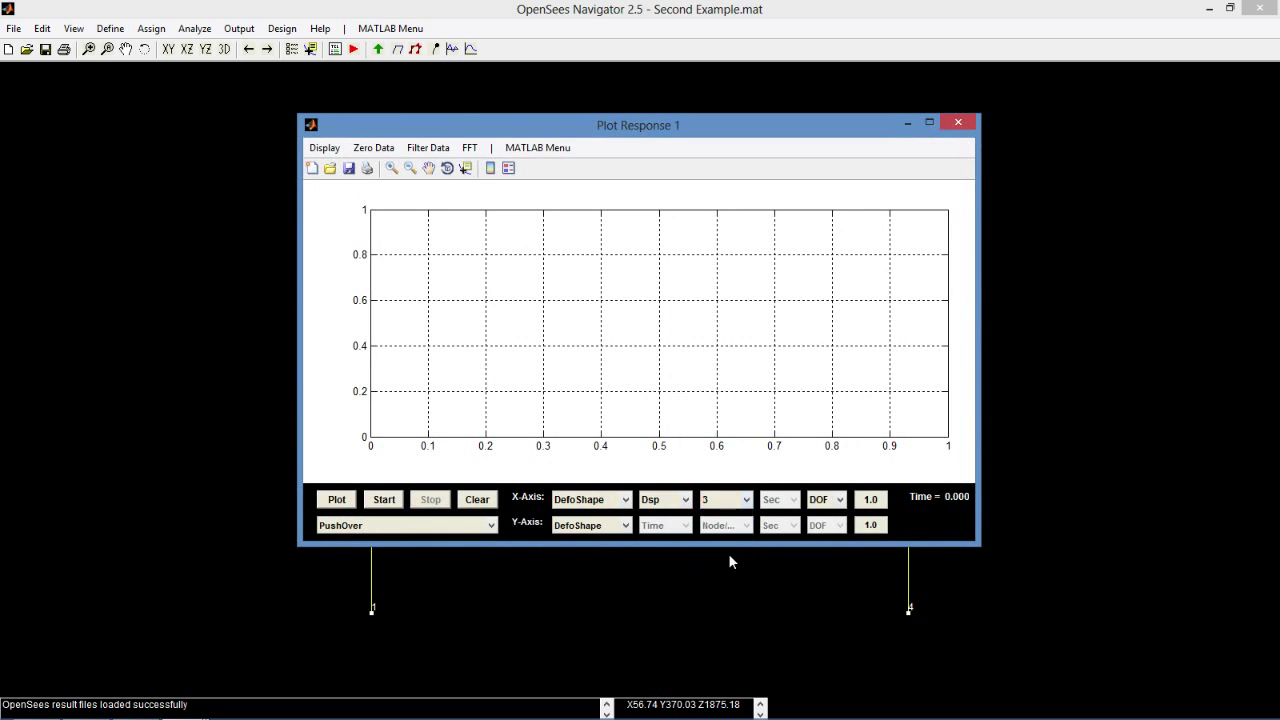
click(825, 506)
click(824, 532)
- Put DefoShape Time on the Y-axis, plot the PushOver curve, and close the response plot
click(626, 527)
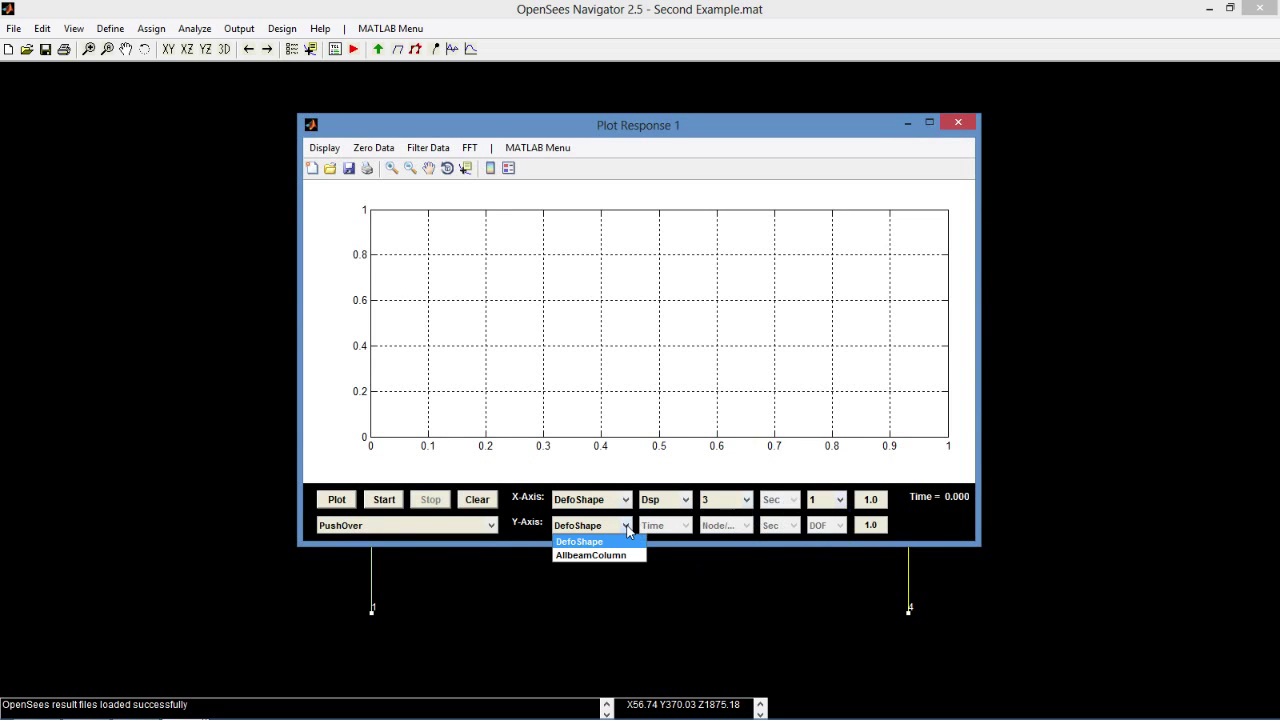
click(626, 541)
click(676, 528)
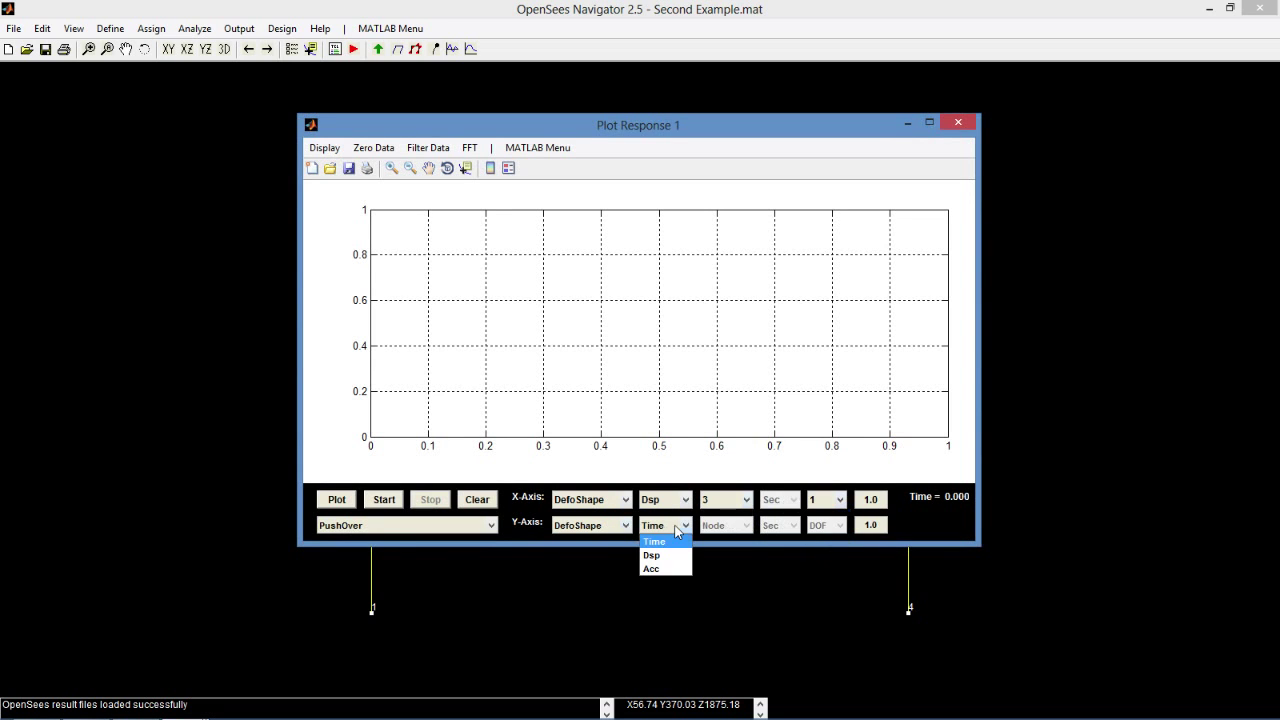
click(676, 541)
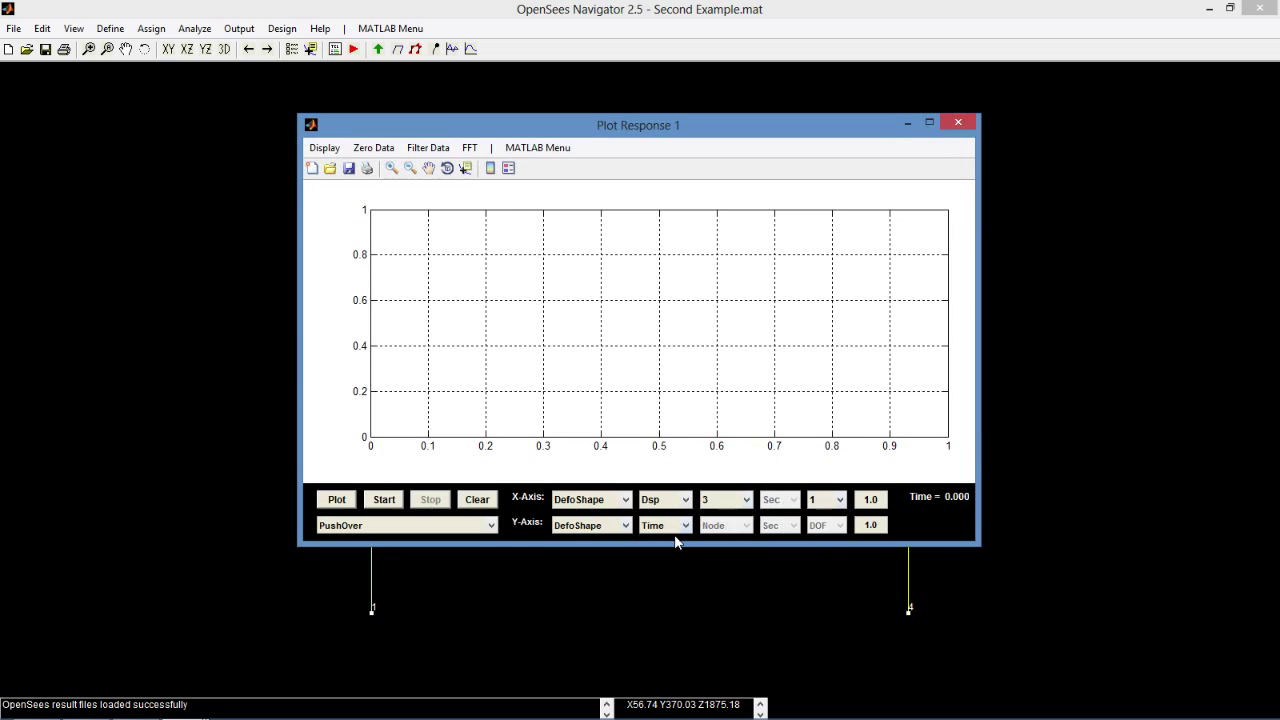
click(337, 500)
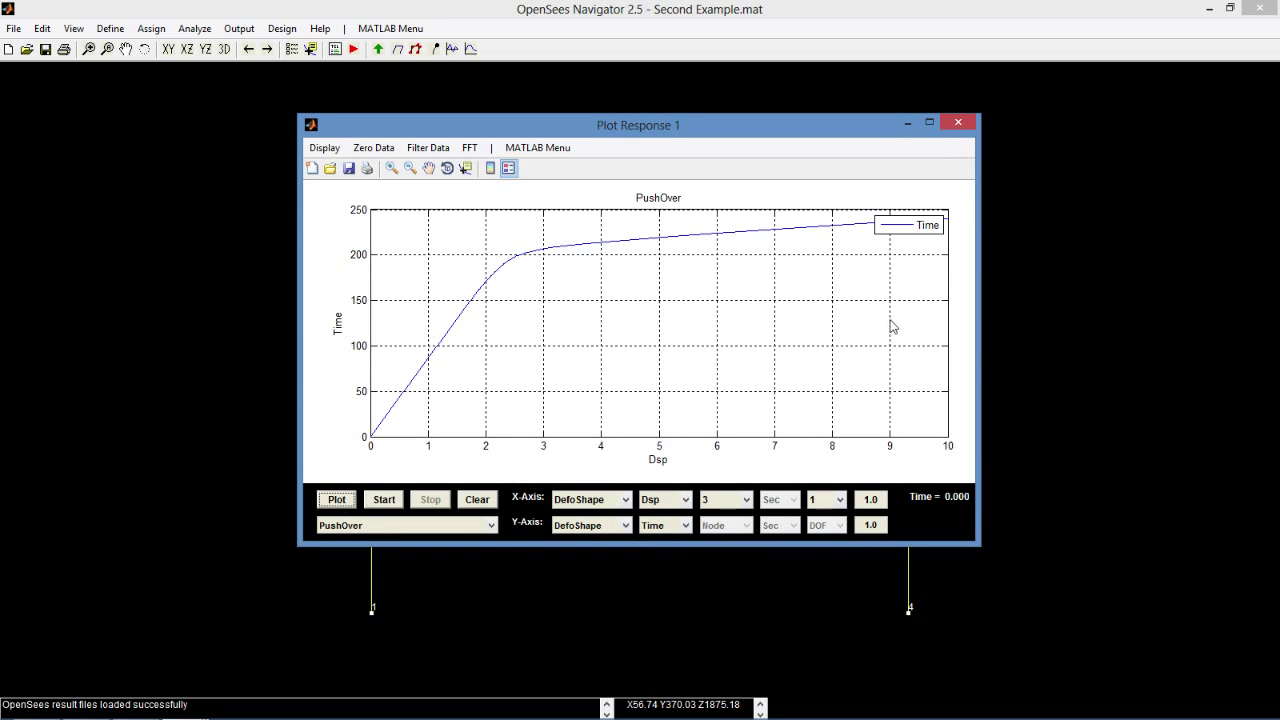
click(958, 122)
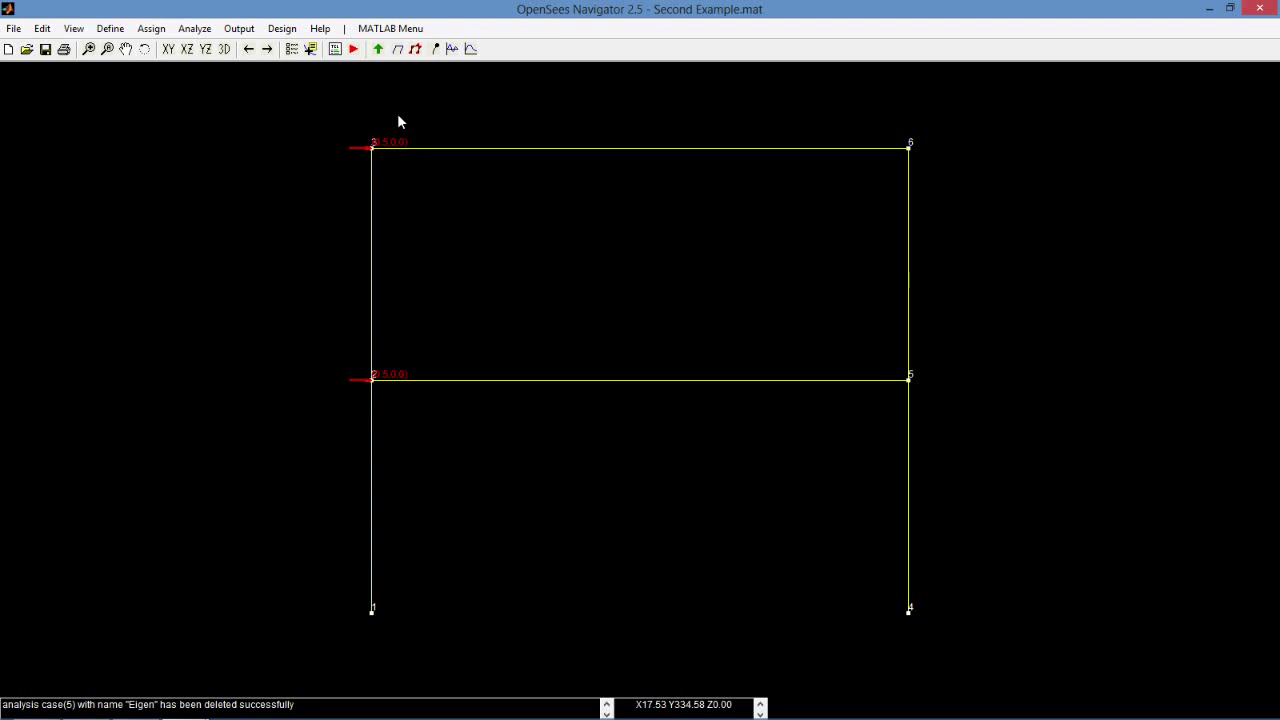
- Start a new analysis case named Eigen with the load pattern set to None
click(194, 28)
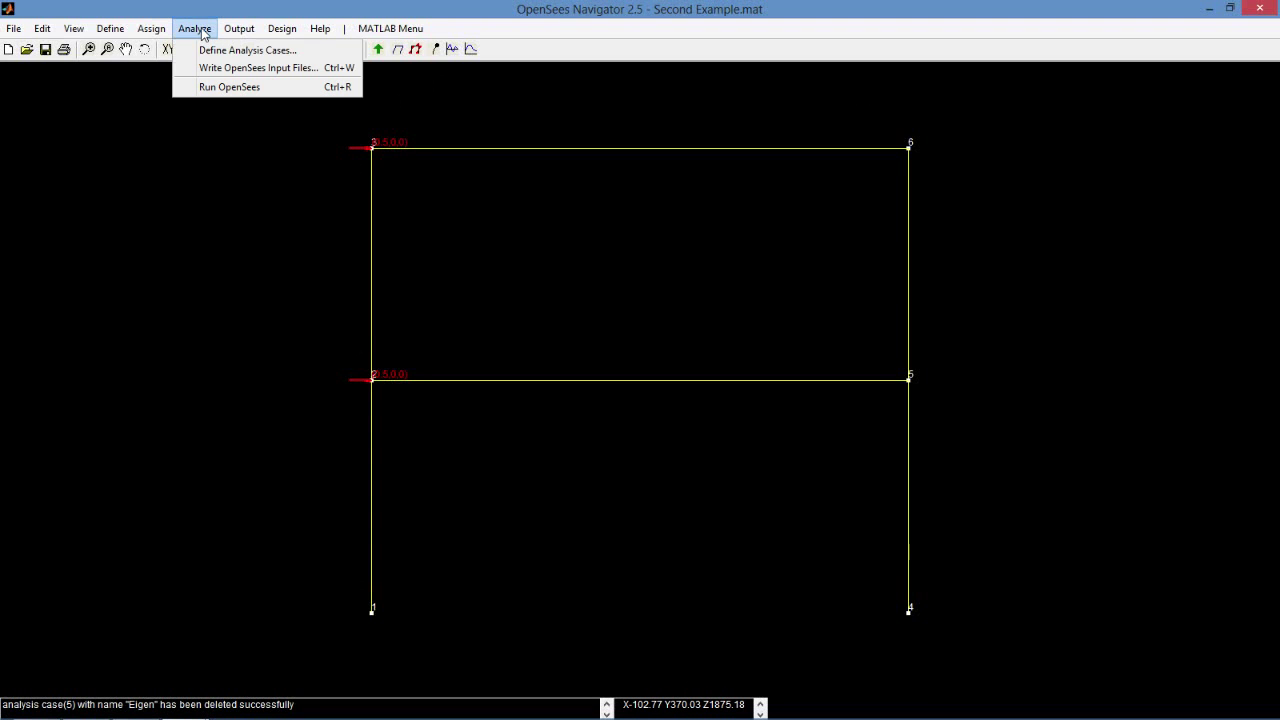
click(210, 52)
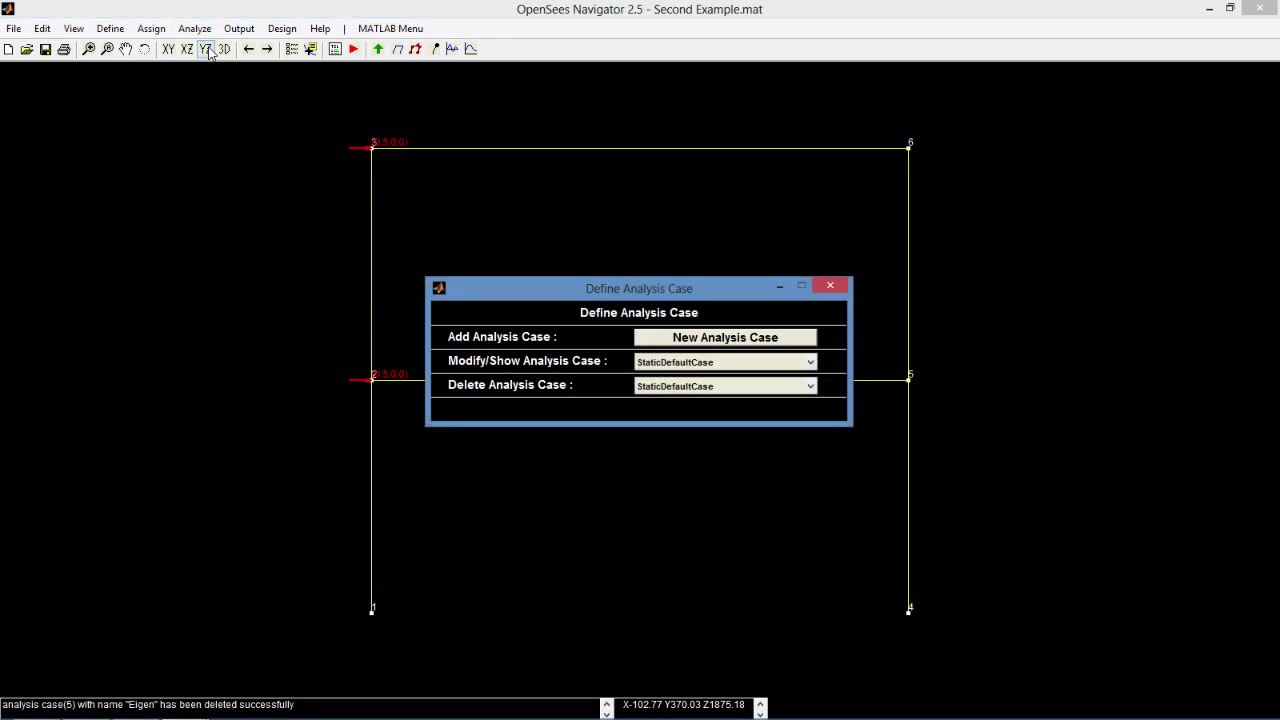
click(697, 337)
double_click(697, 217)
text(Eigen)
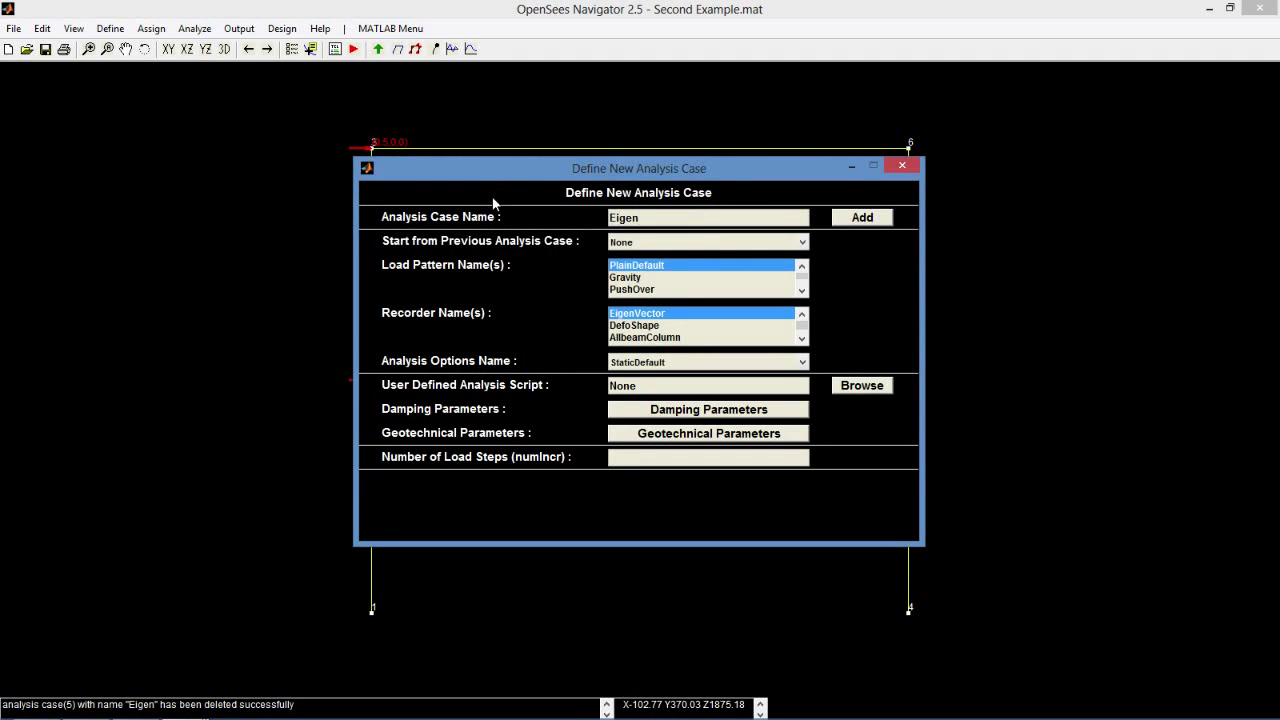
click(802, 289)
click(802, 289)
click(773, 291)
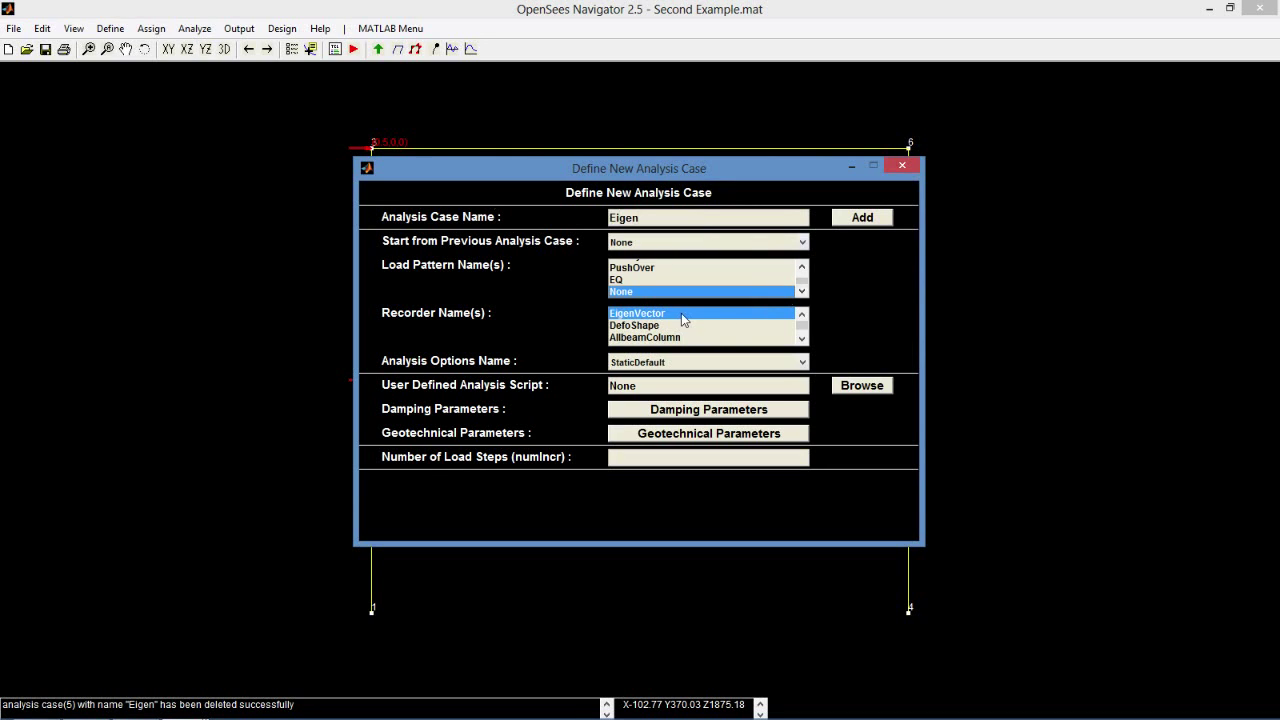
- Assign the EigenDefault options to the case with 2 eigenvalues and the fullGenLapack solver, and add the case
click(659, 365)
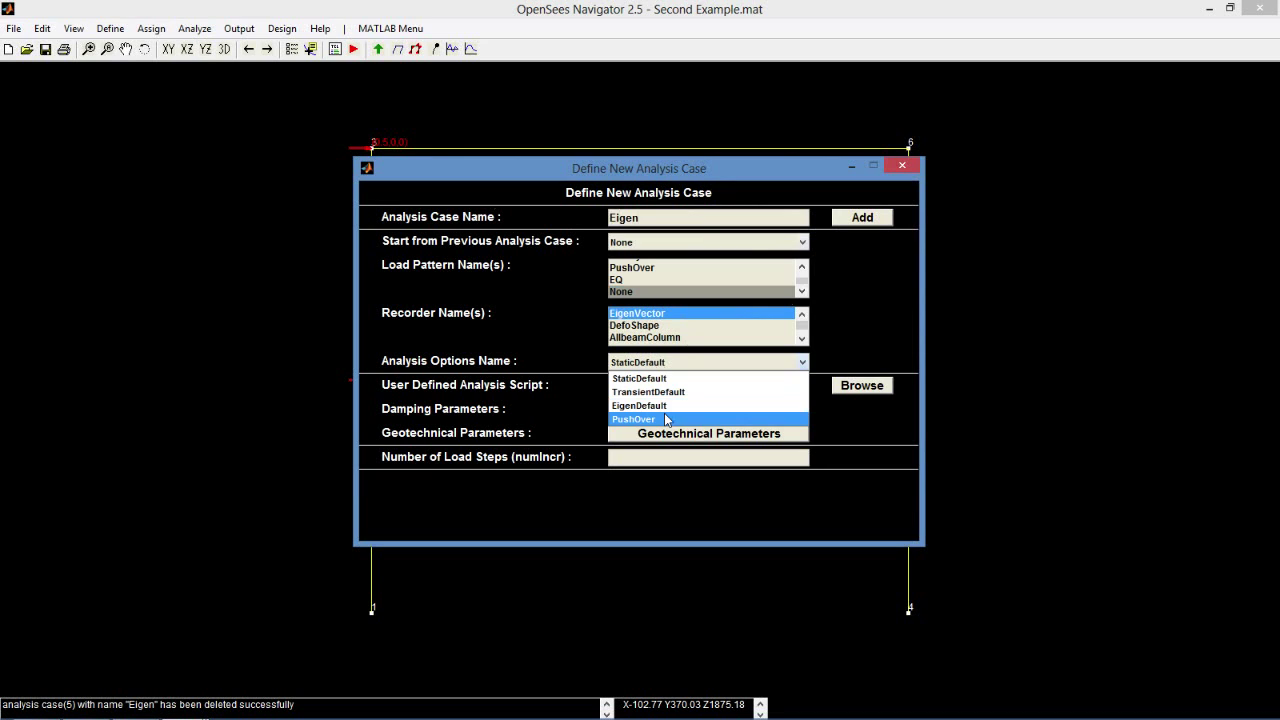
click(664, 407)
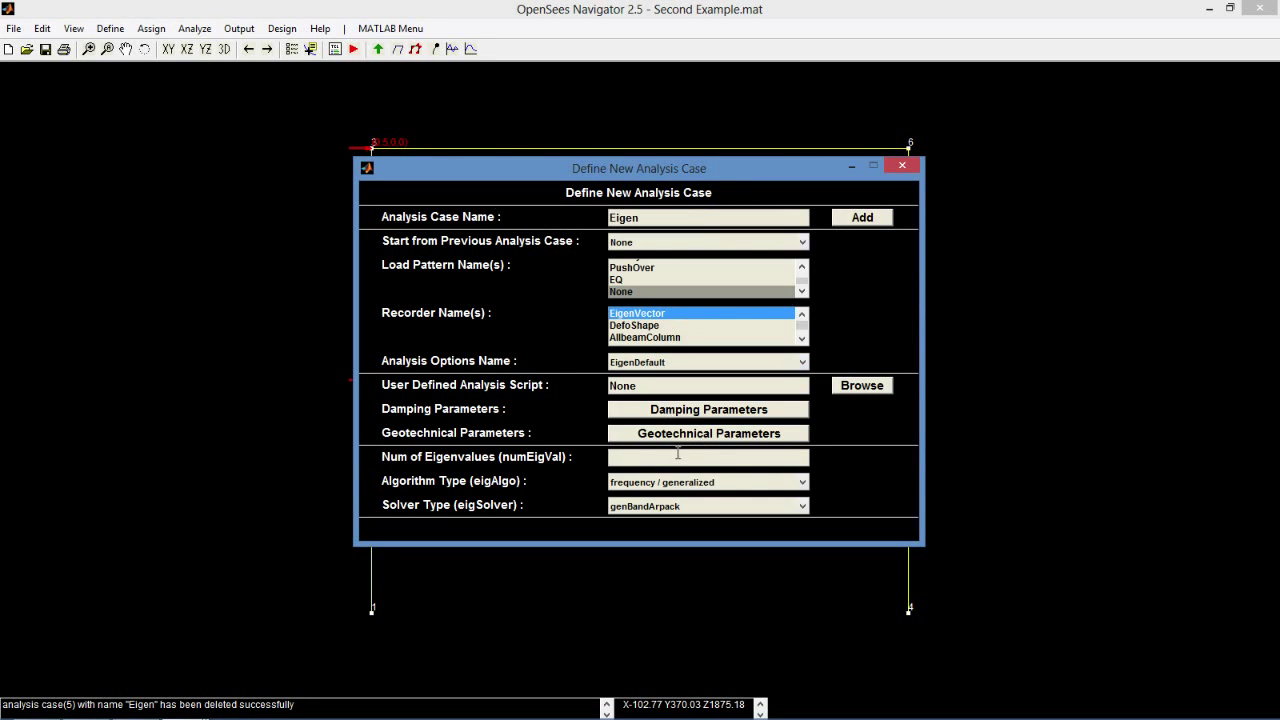
click(660, 510)
click(654, 563)
click(860, 217)
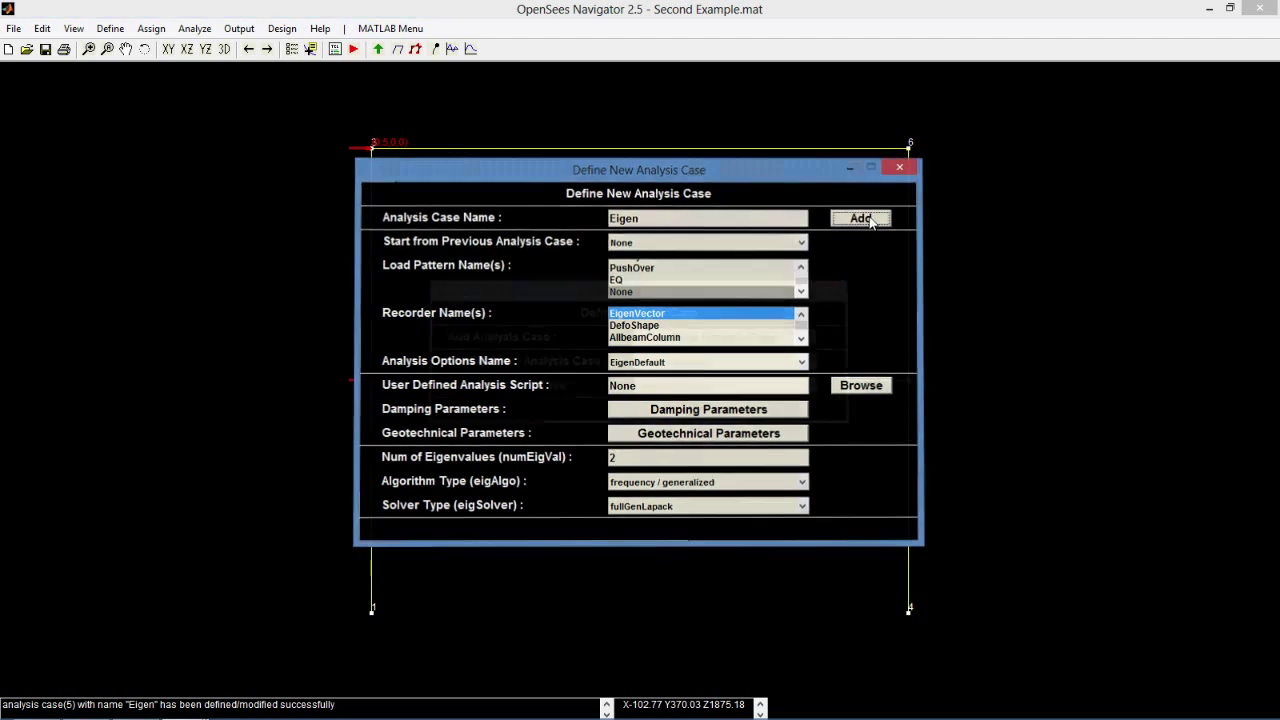
click(830, 285)
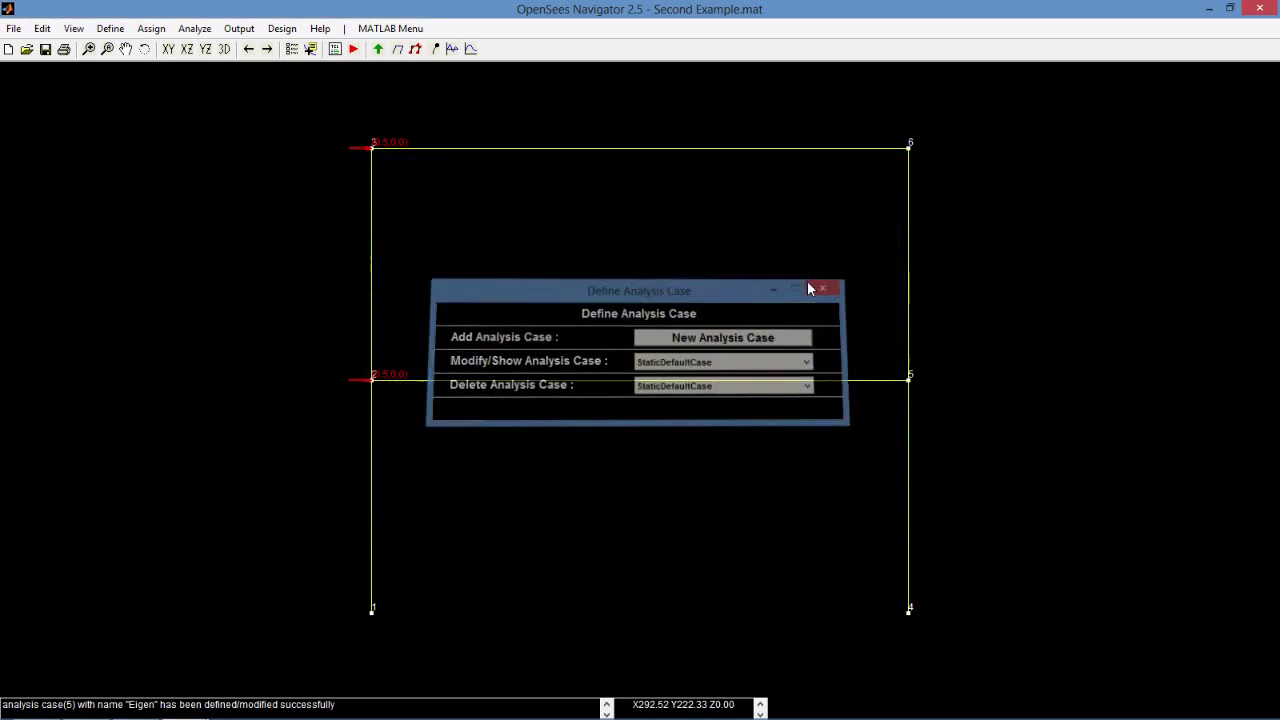
- Write the OpenSees input files for the Eigen case and run the analysis
click(335, 49)
click(670, 373)
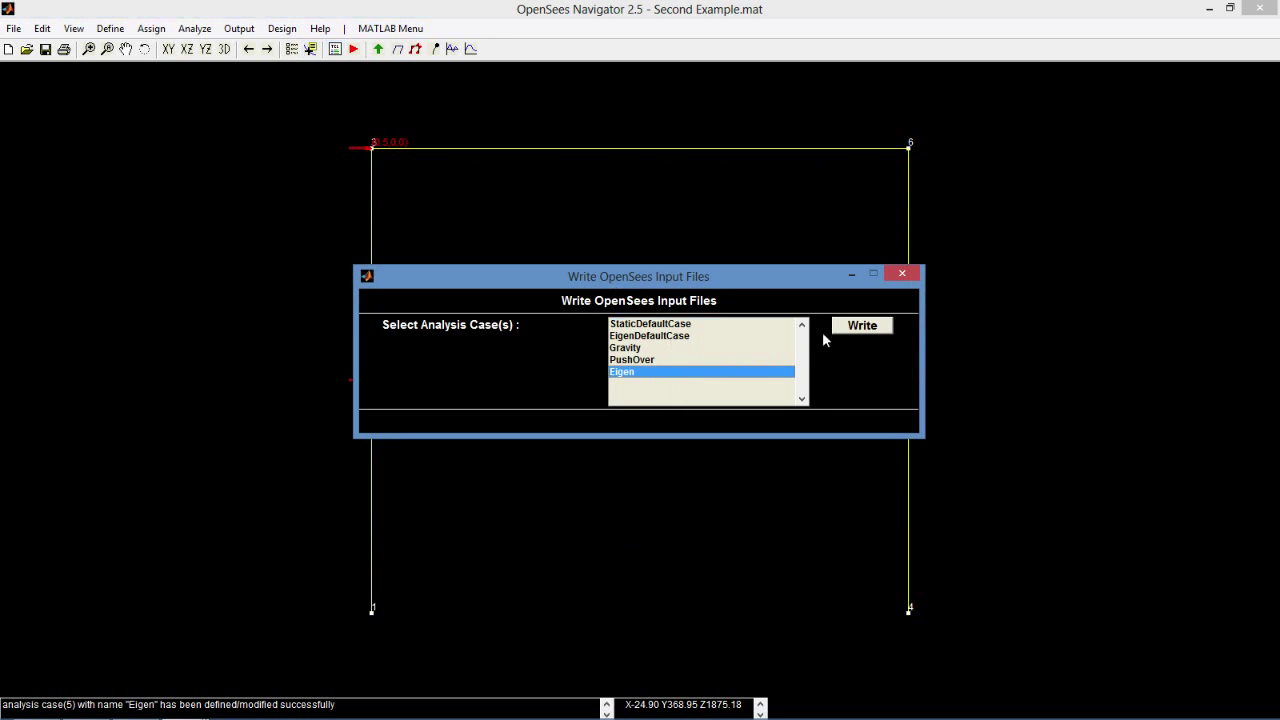
click(860, 330)
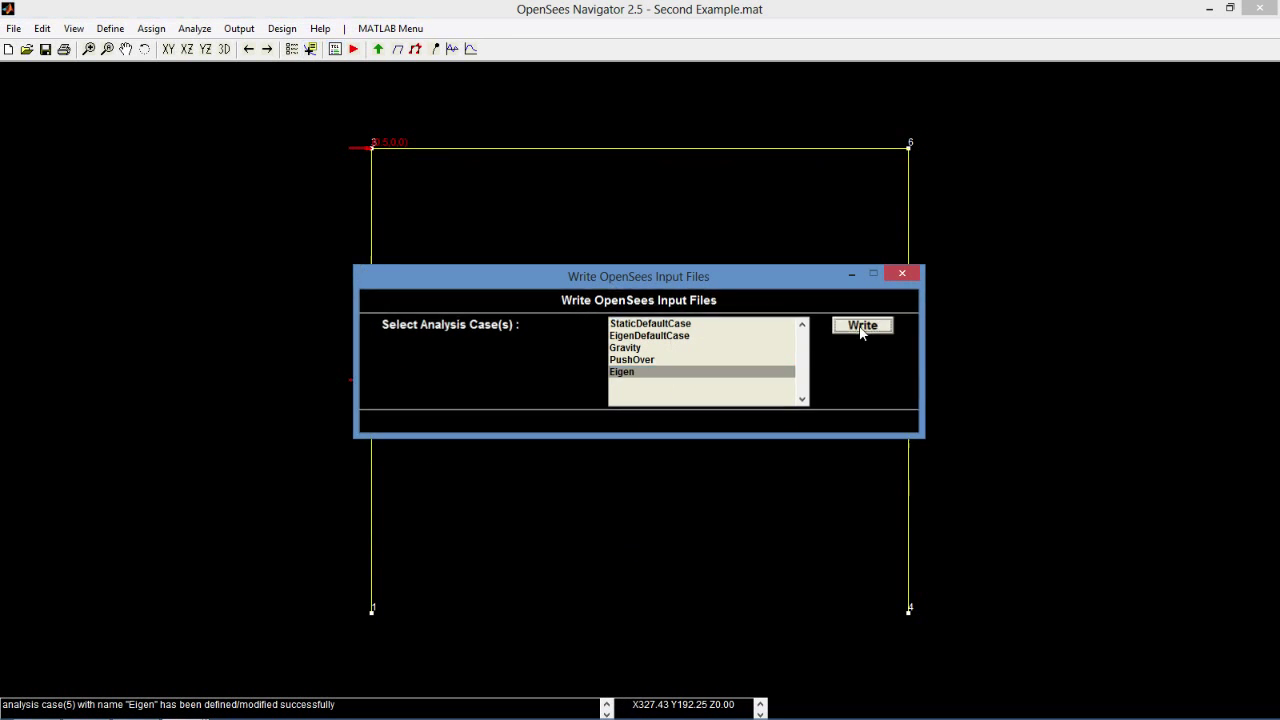
click(353, 49)
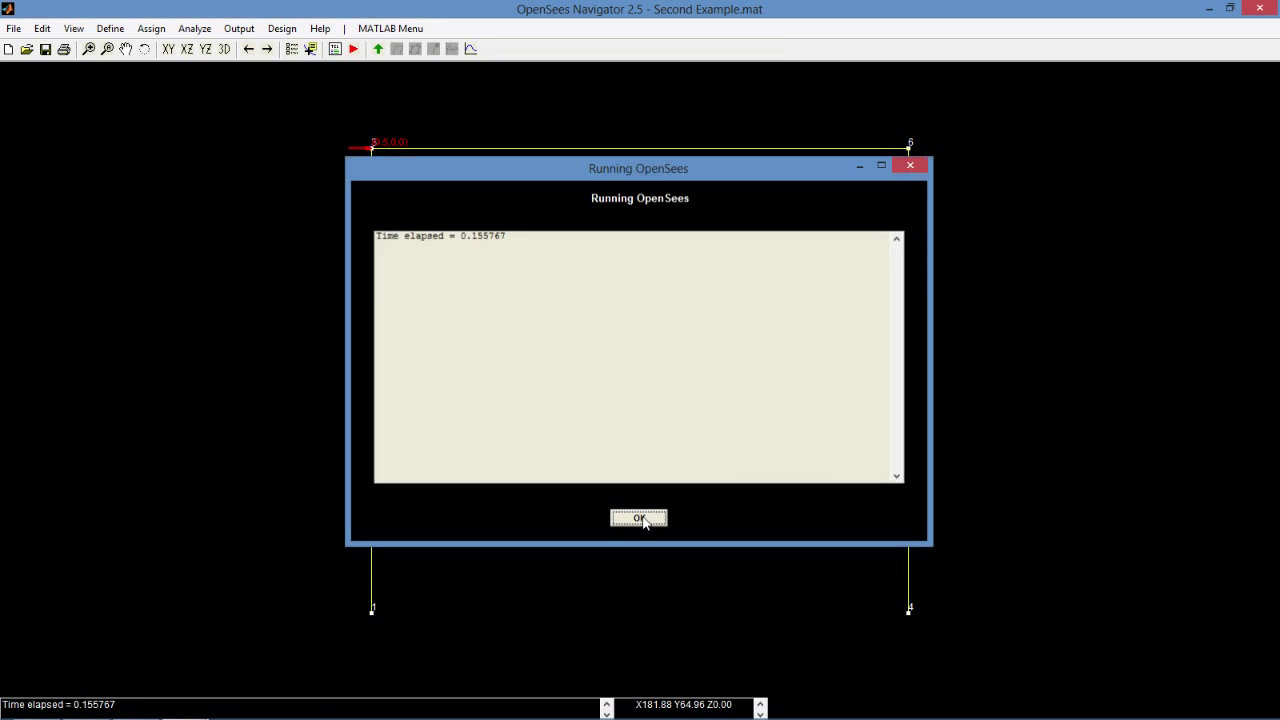
click(640, 517)
- Load the Eigen results and plot the mode 1 shape with a scale factor of 100
click(378, 49)
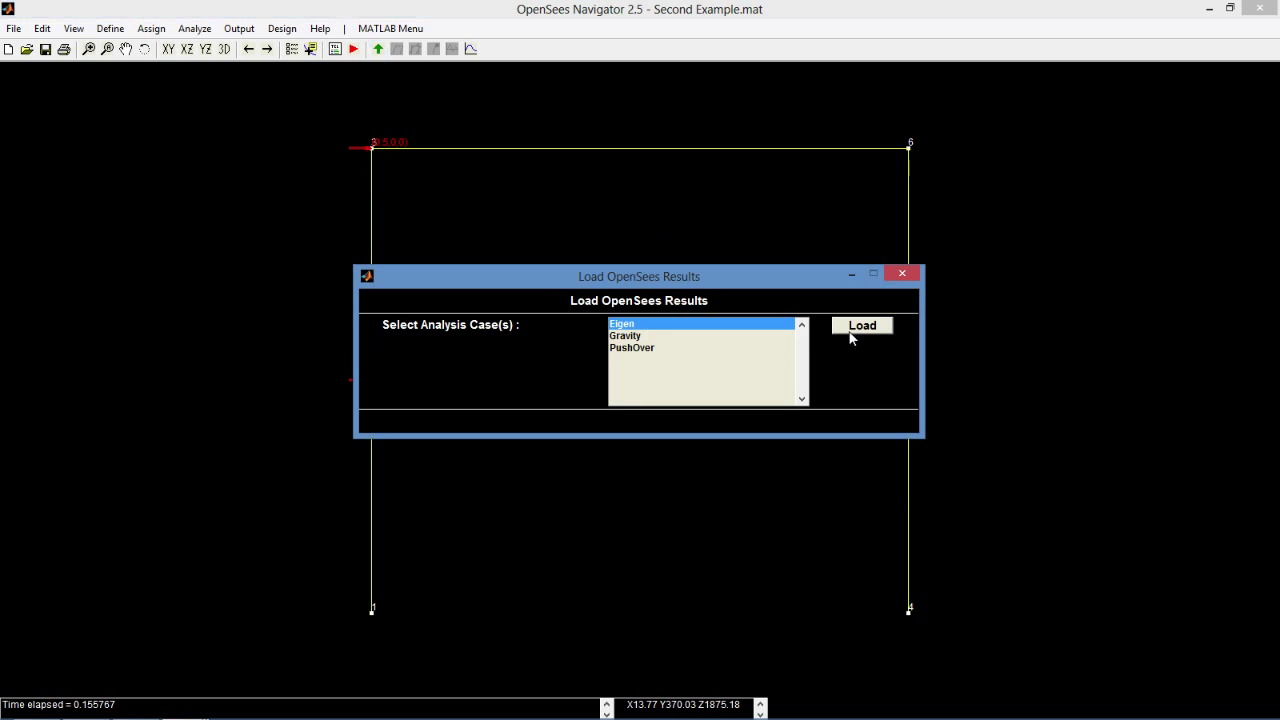
click(849, 329)
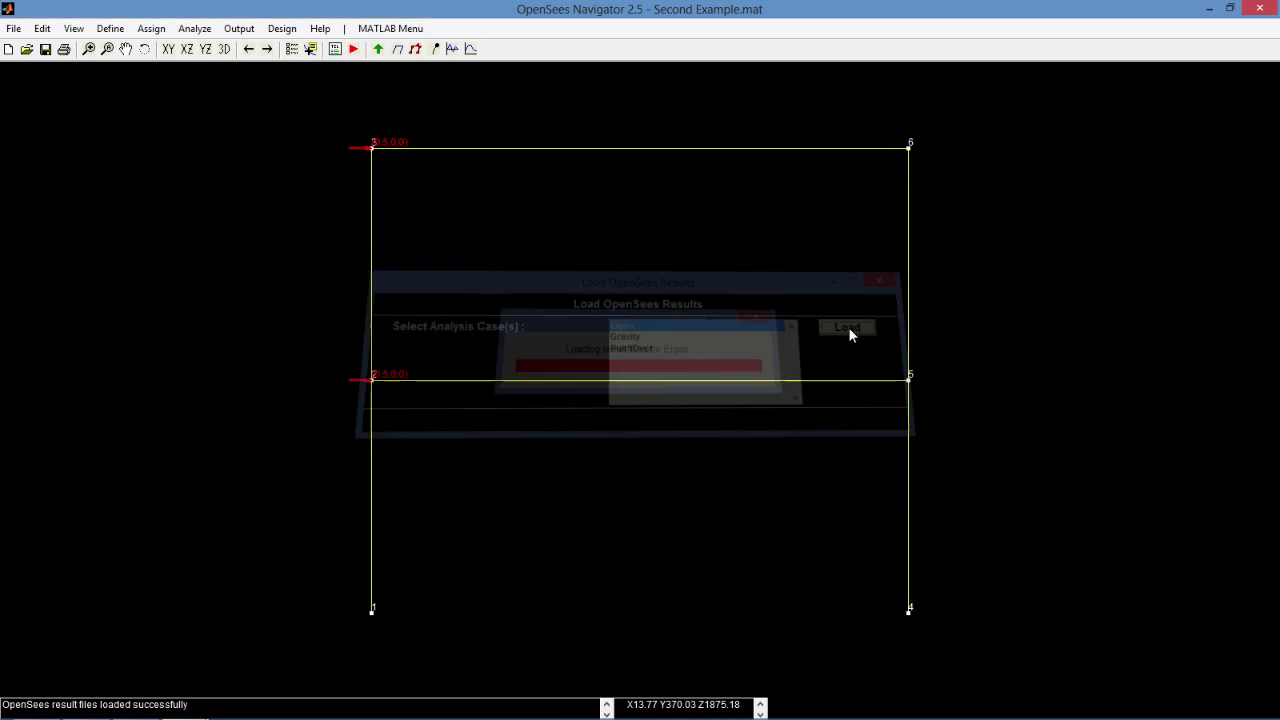
click(440, 49)
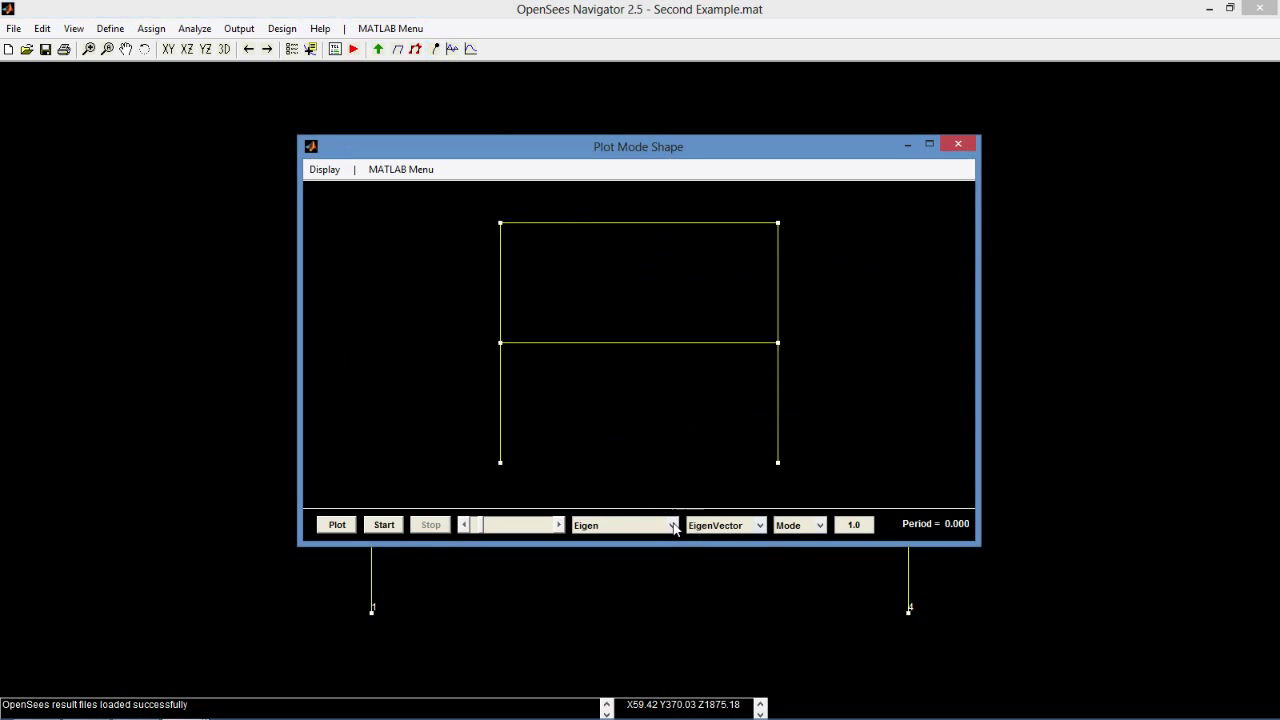
click(782, 531)
double_click(860, 530)
text(100)
click(340, 525)
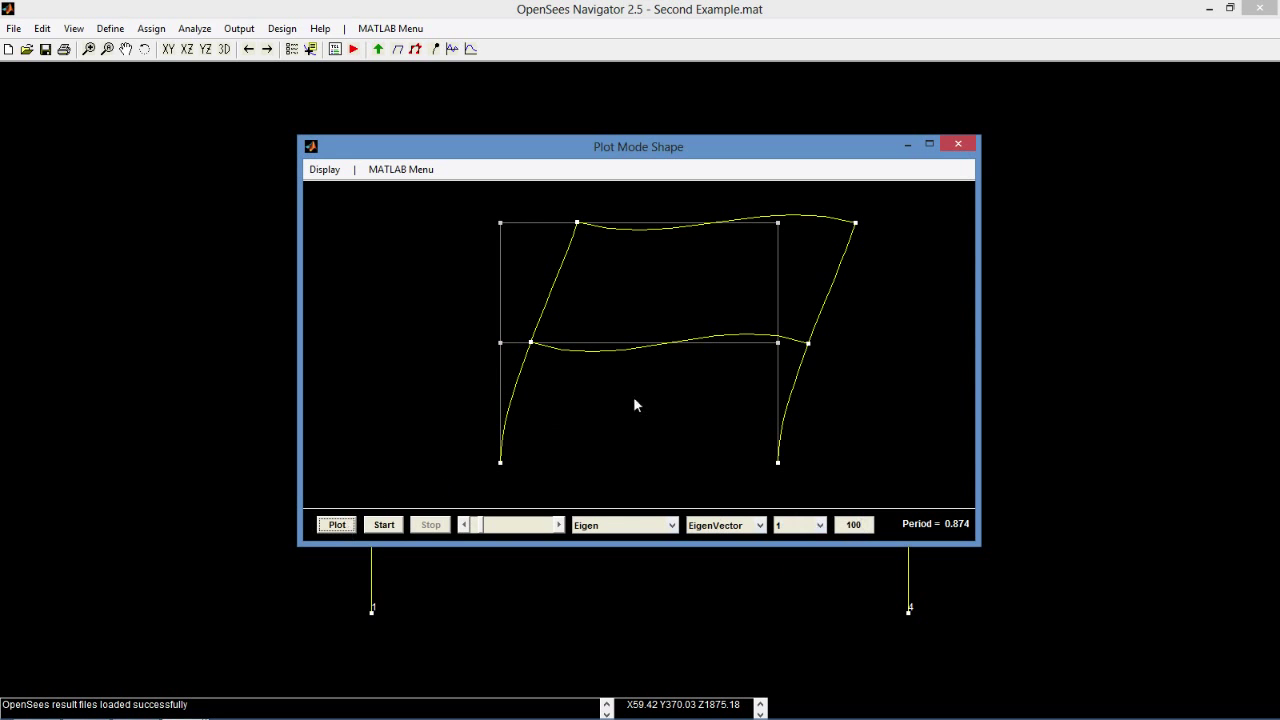
- Plot the mode 2 shape of the Eigen case and close the mode shape plot
click(810, 525)
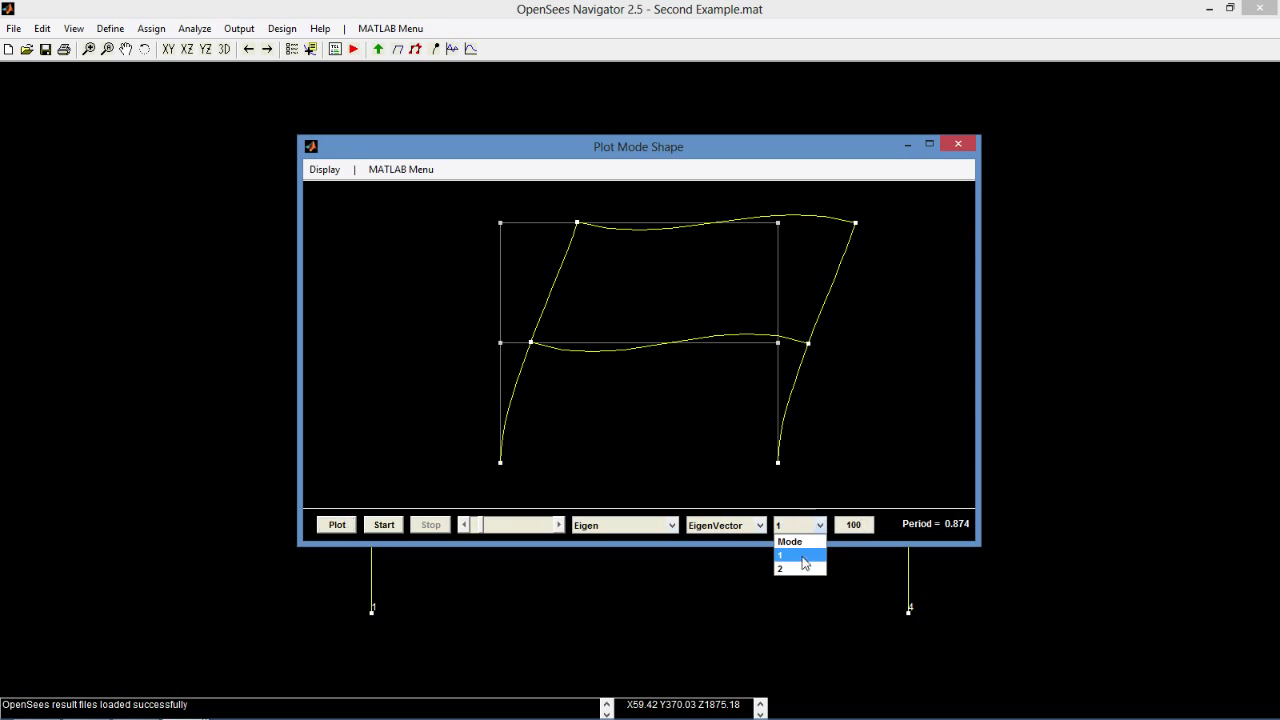
click(339, 525)
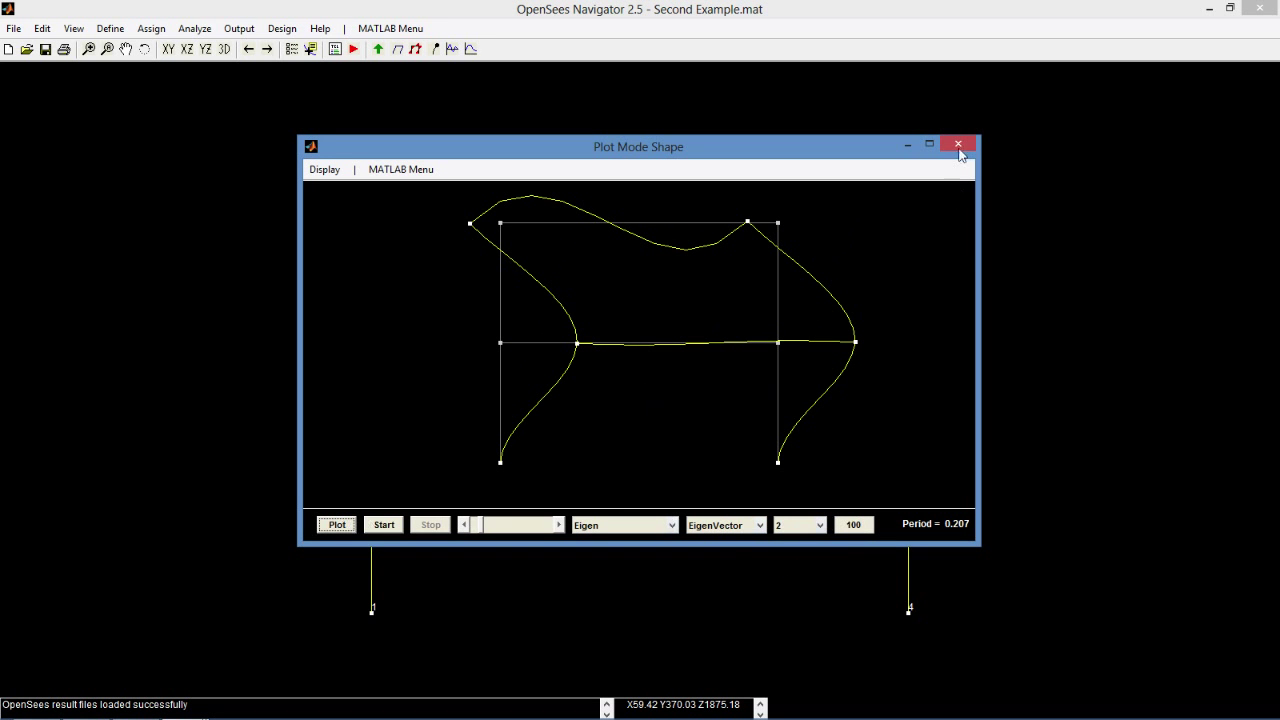
click(957, 143)
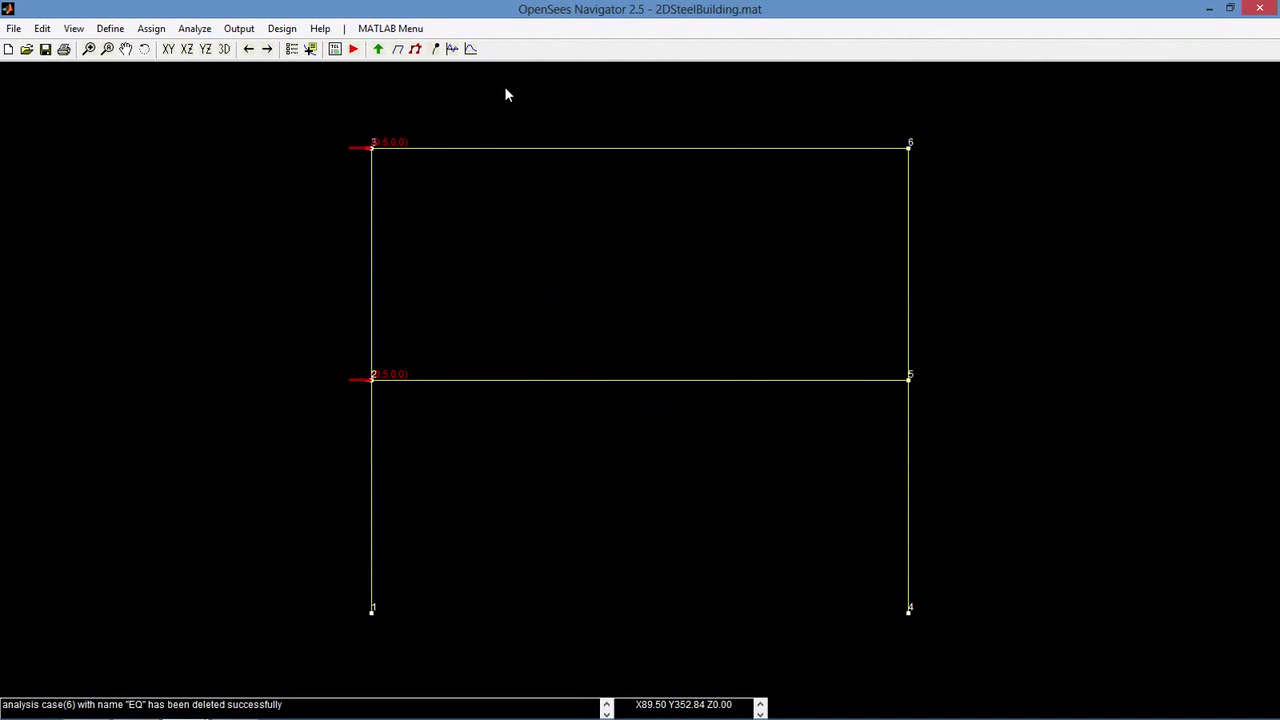
- Start a new analysis case named EQ with the EQ load pattern and the DefoShape and AllBeamColumn recorders
click(206, 31)
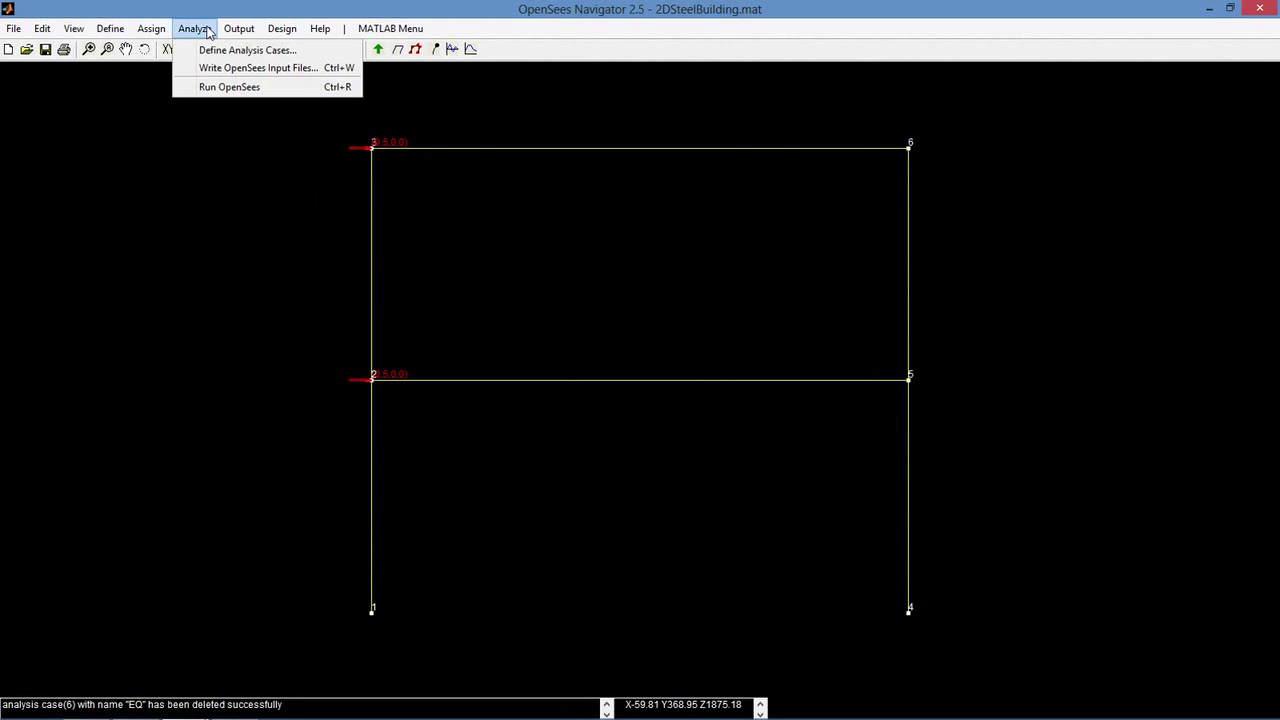
click(212, 50)
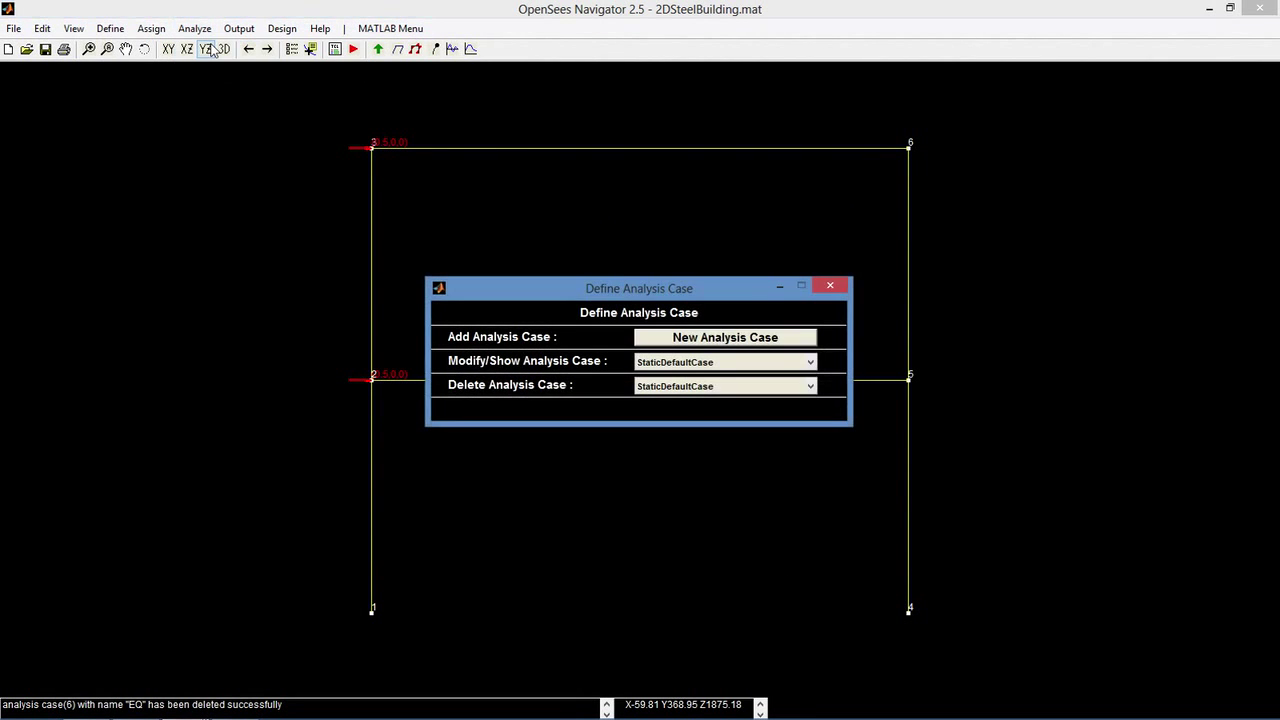
click(700, 339)
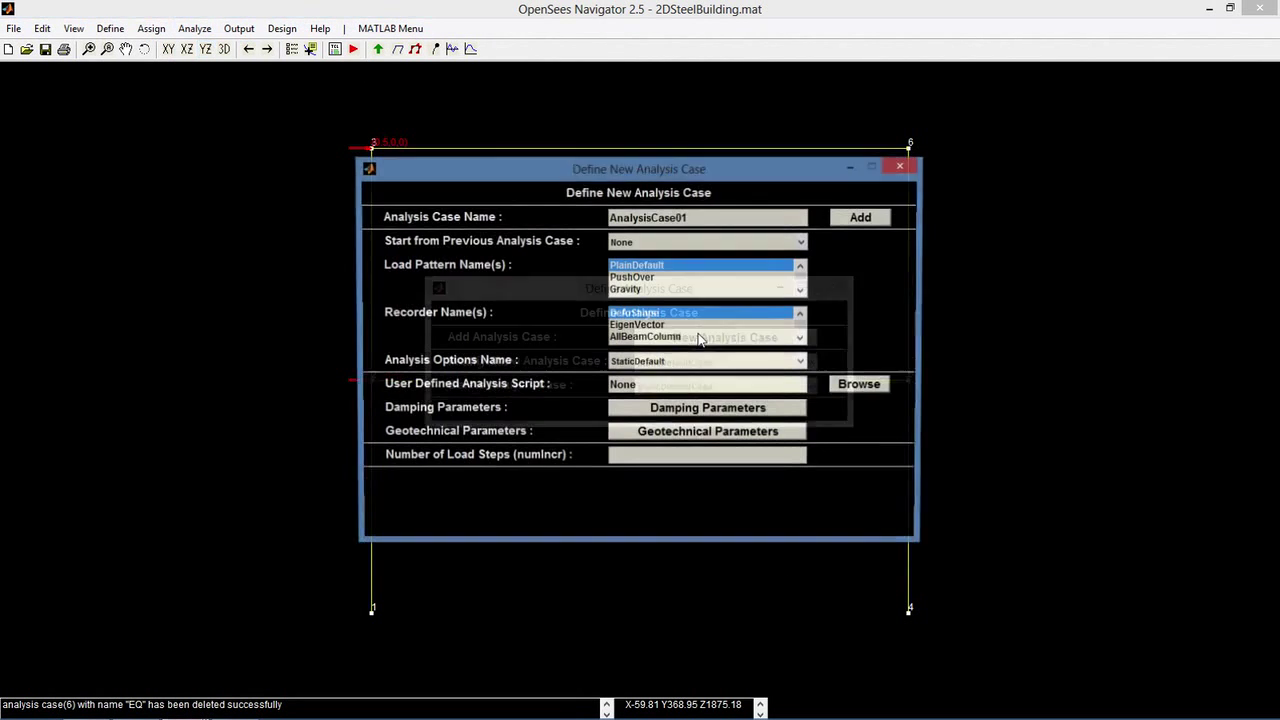
drag(697, 211, 429, 197)
text(EQ)
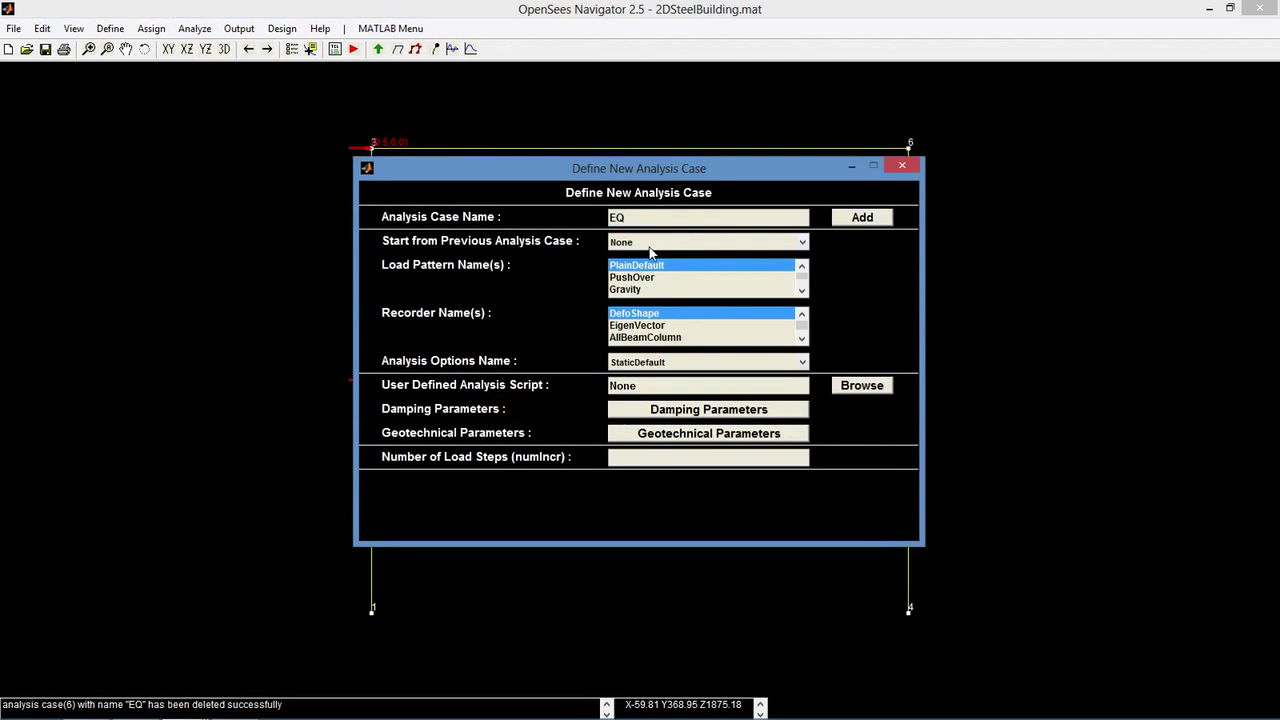
click(801, 290)
click(762, 290)
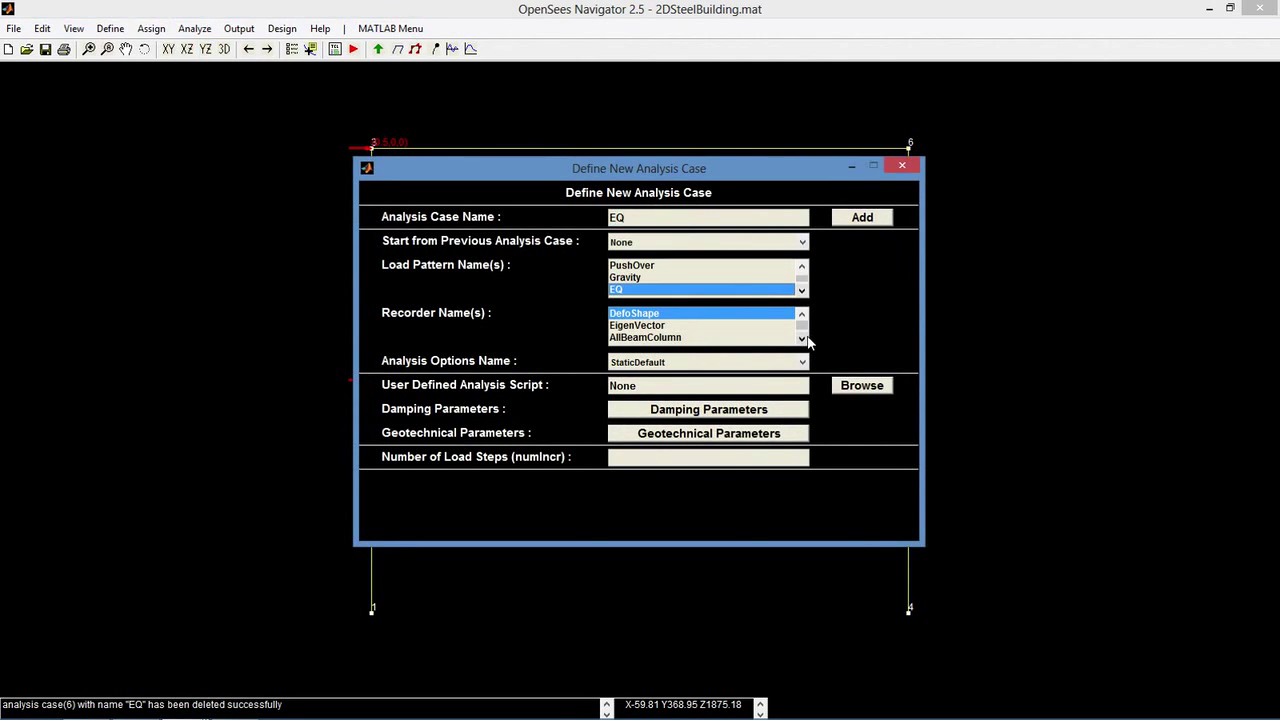
ctrl+click(702, 339)
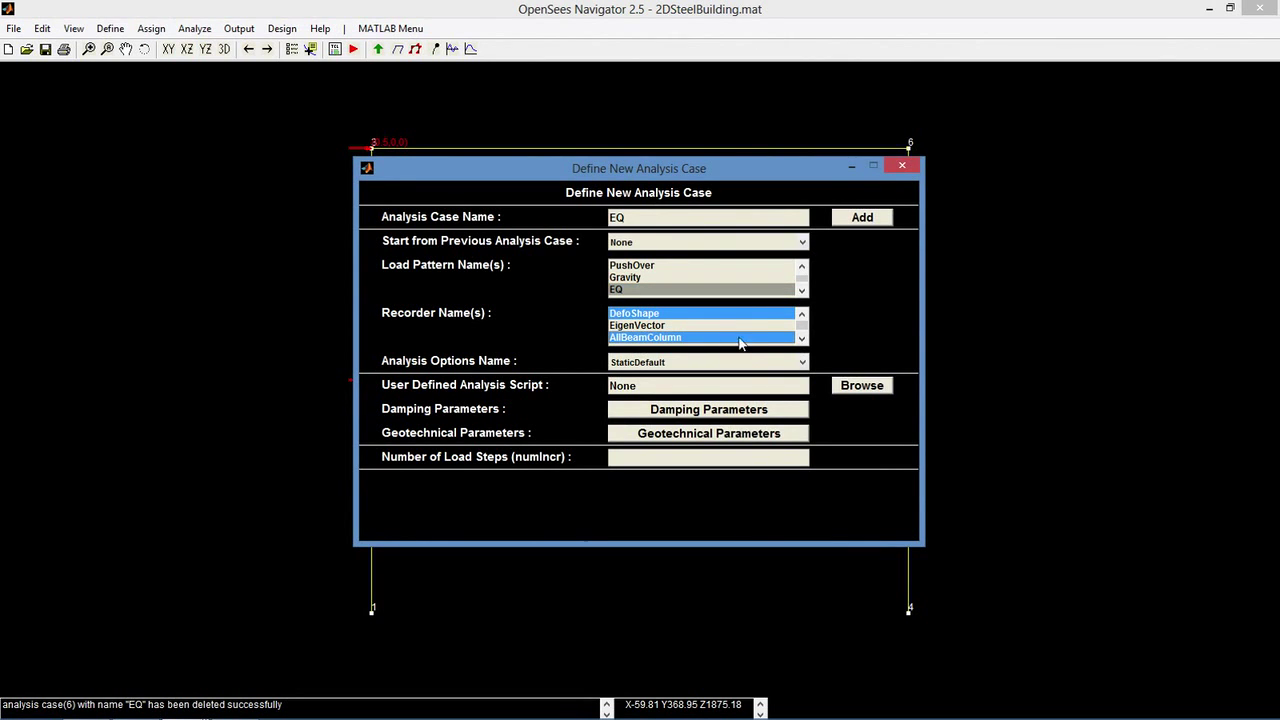
- Assign the TransientDefault options and, using the NGA_989NORTHR record open in WordPad, set 3107 load steps with a 0.01 time step increment
click(688, 366)
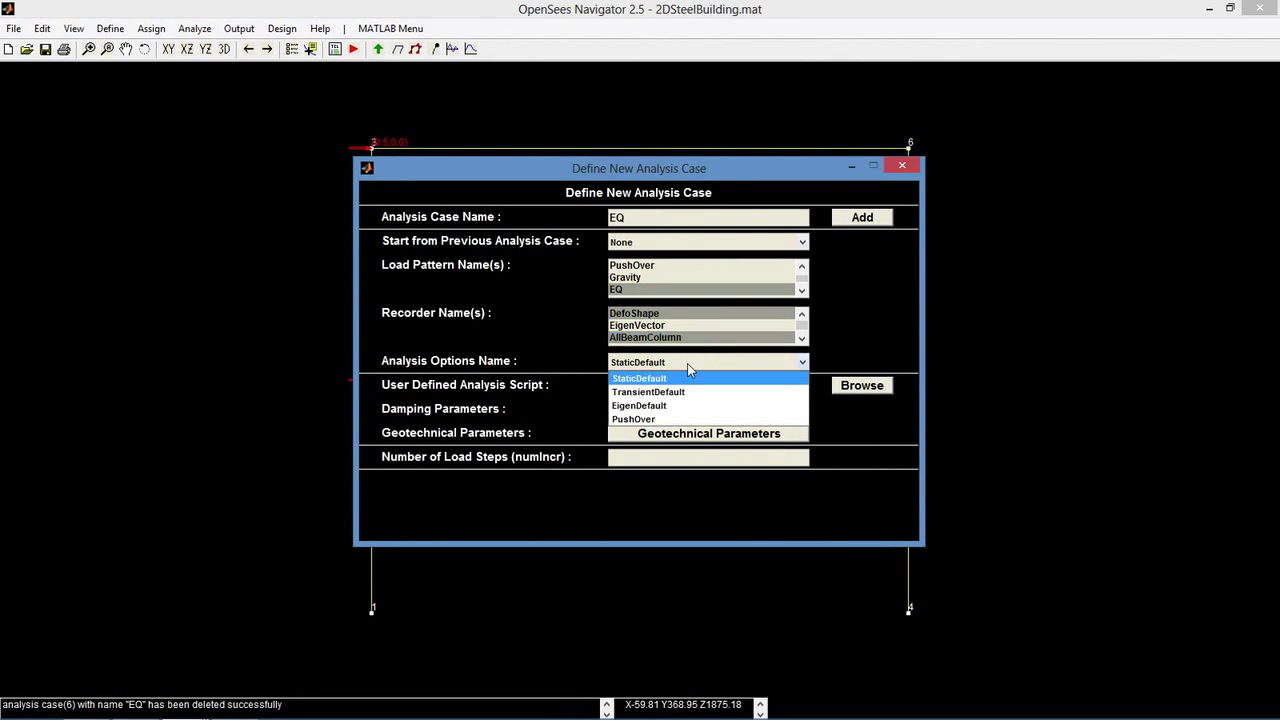
click(688, 391)
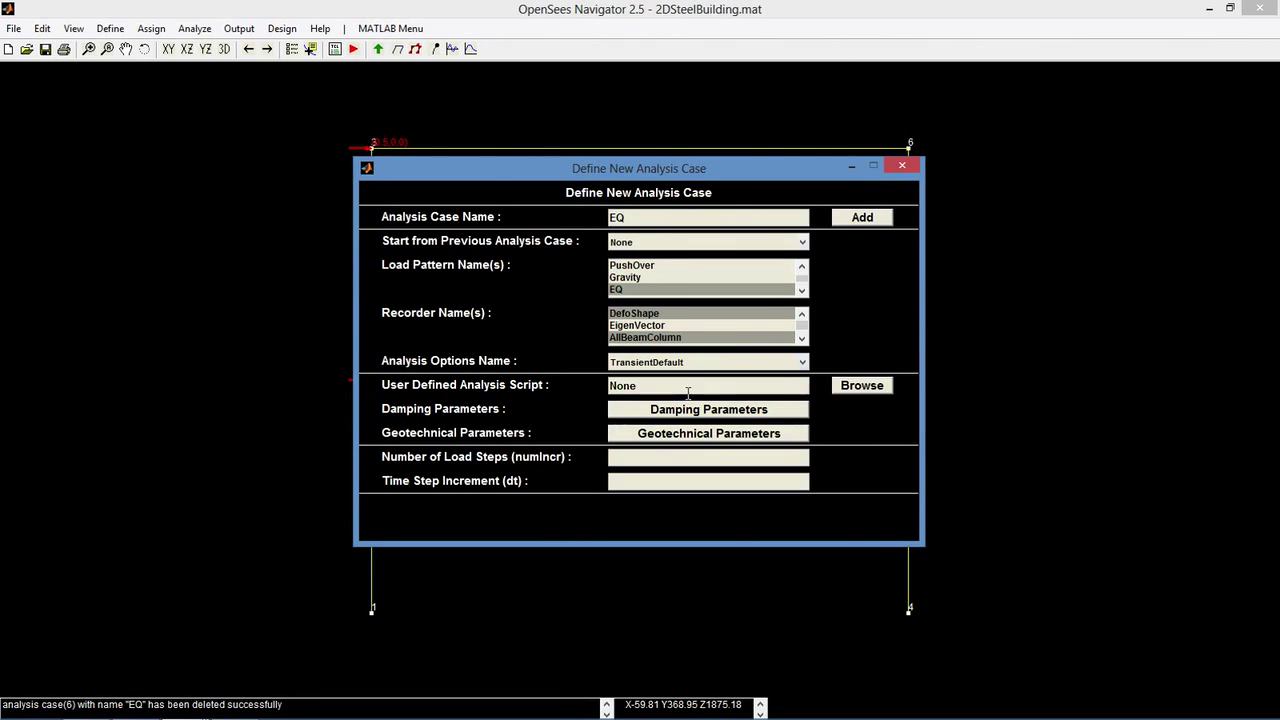
click(651, 454)
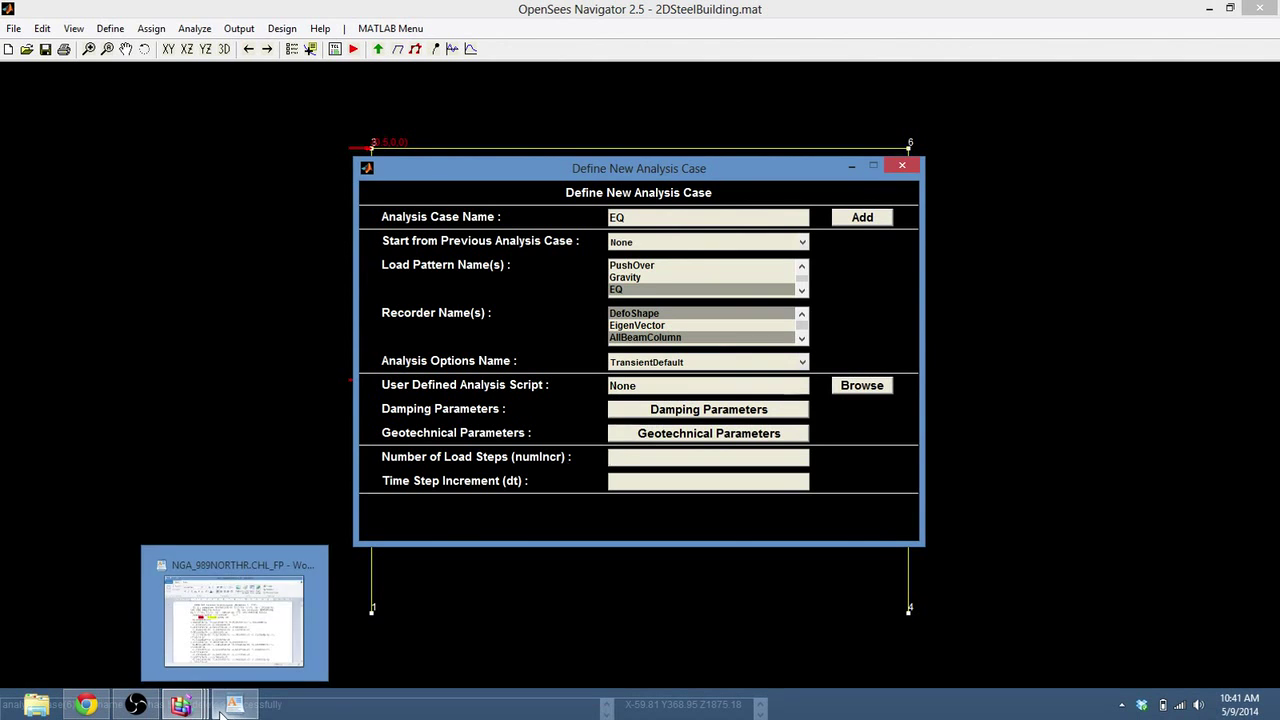
click(224, 710)
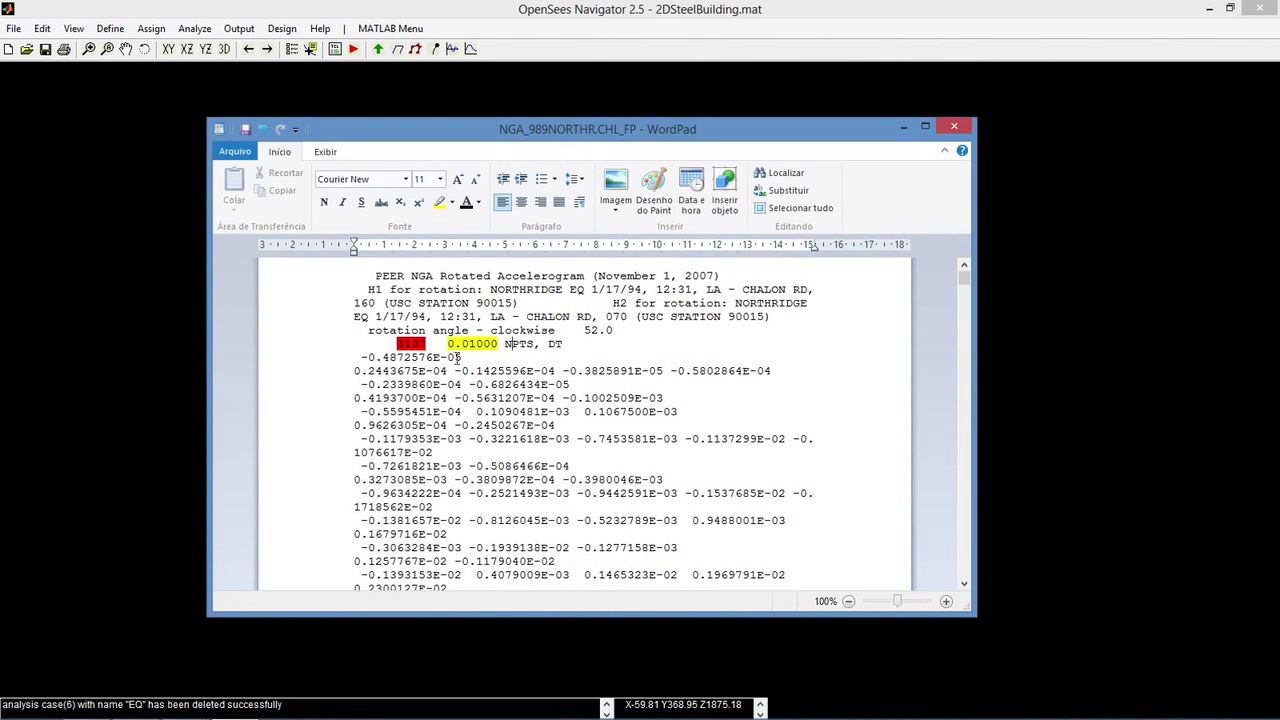
click(907, 126)
click(736, 456)
text(3107)
text(0.01)
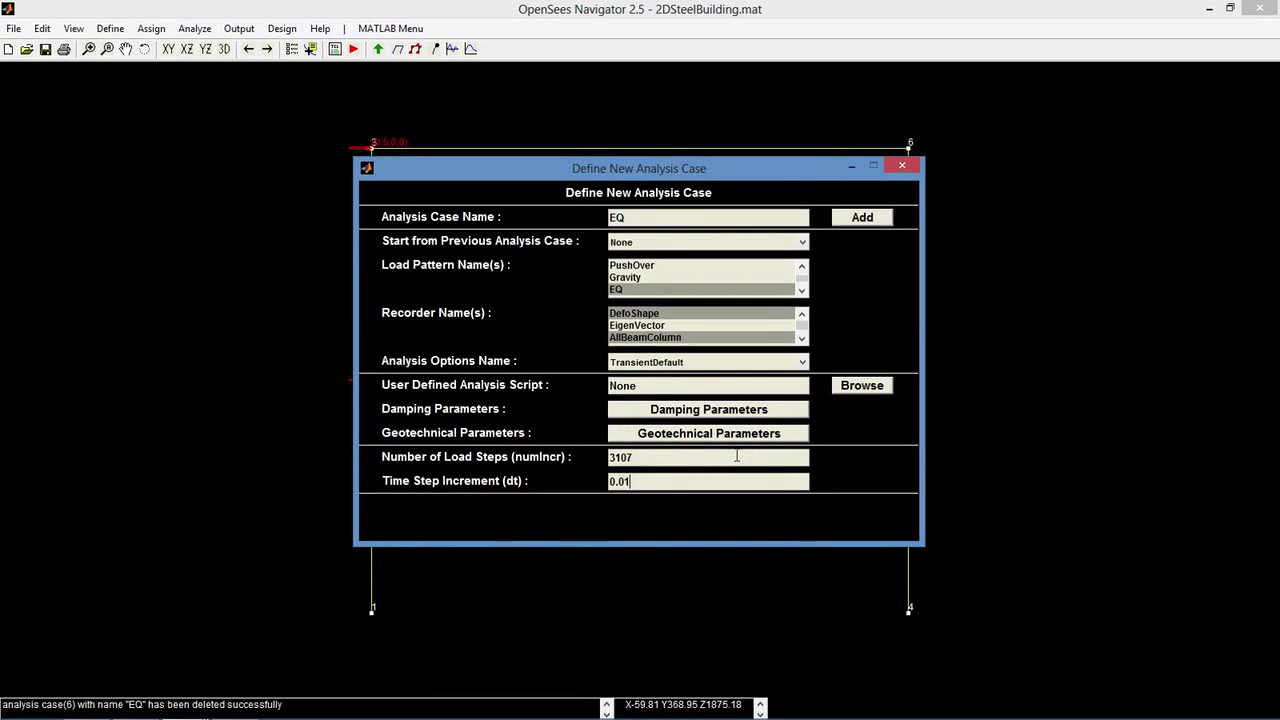
- Add a stiffness-proportional damping set for all nodes with a 0.05 damping ratio, and add the EQ case
click(697, 412)
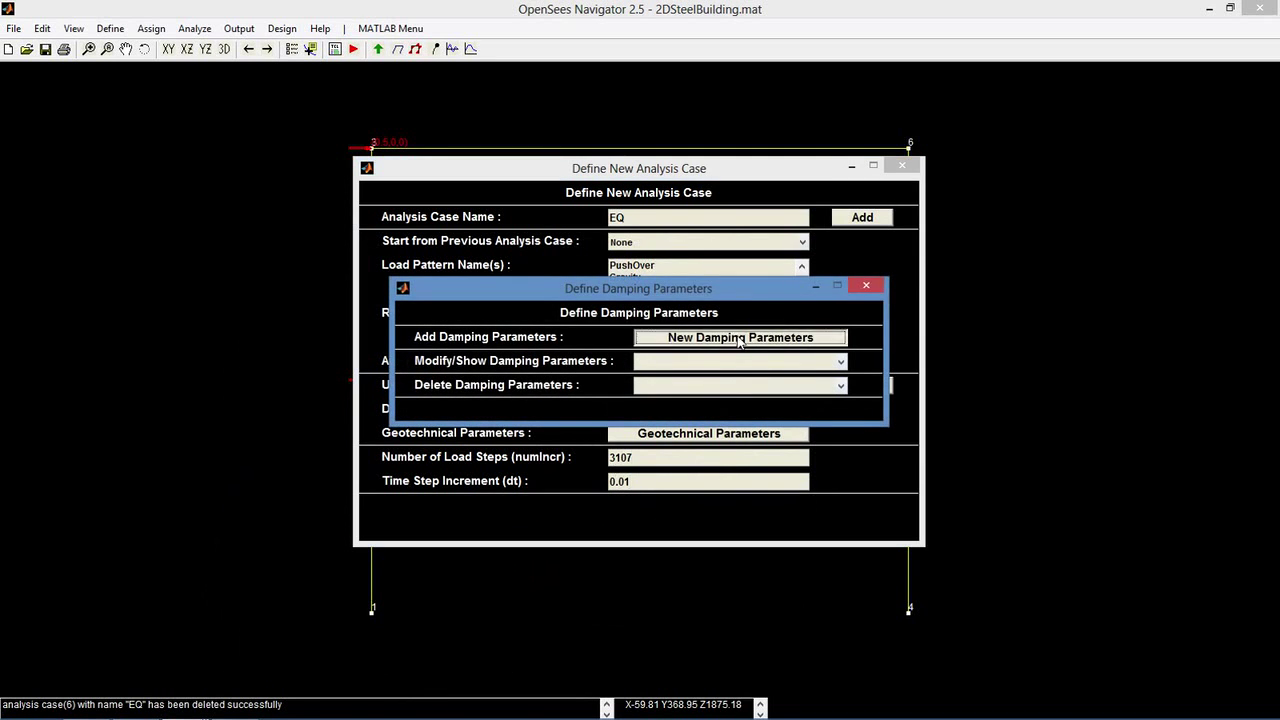
click(740, 338)
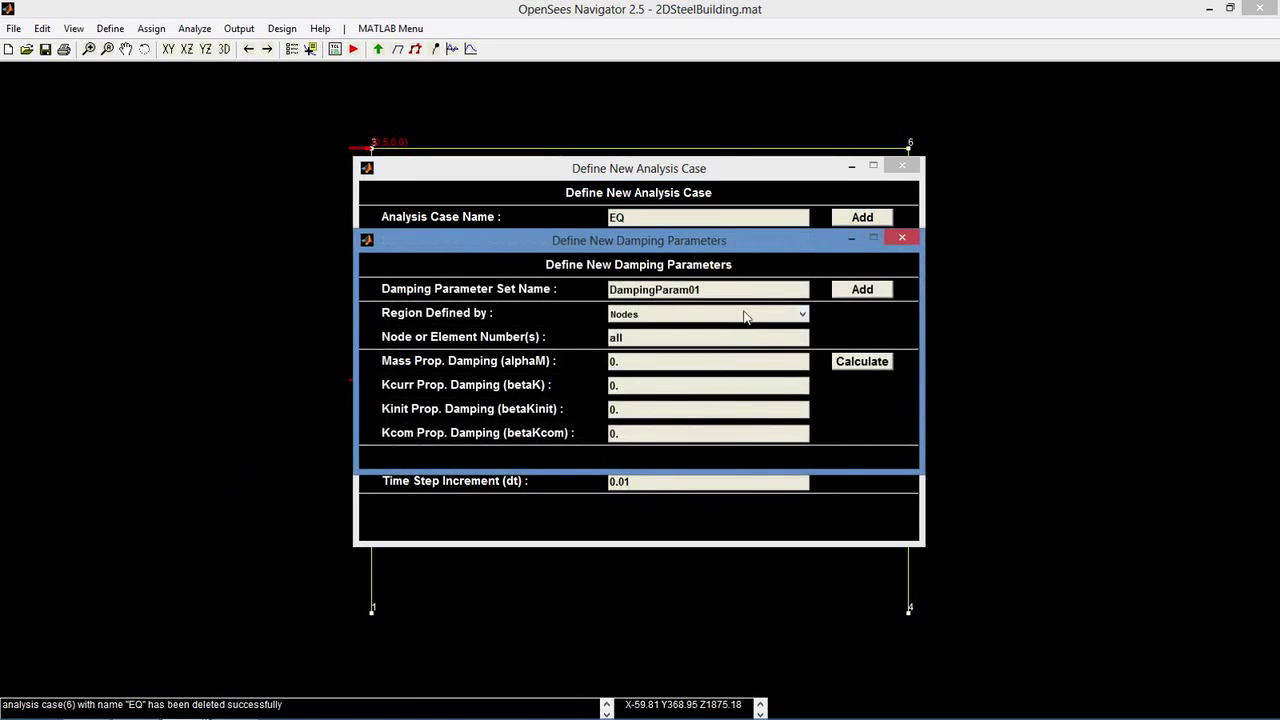
click(857, 363)
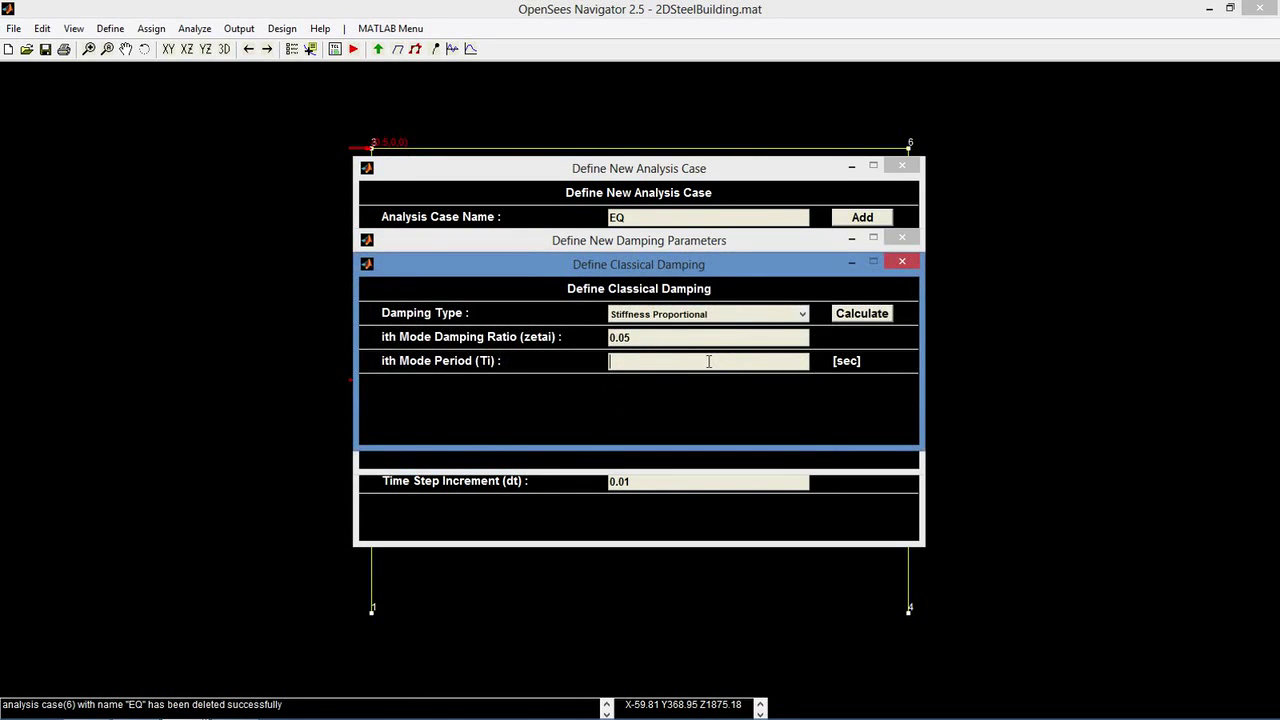
text(0)
click(858, 315)
click(862, 290)
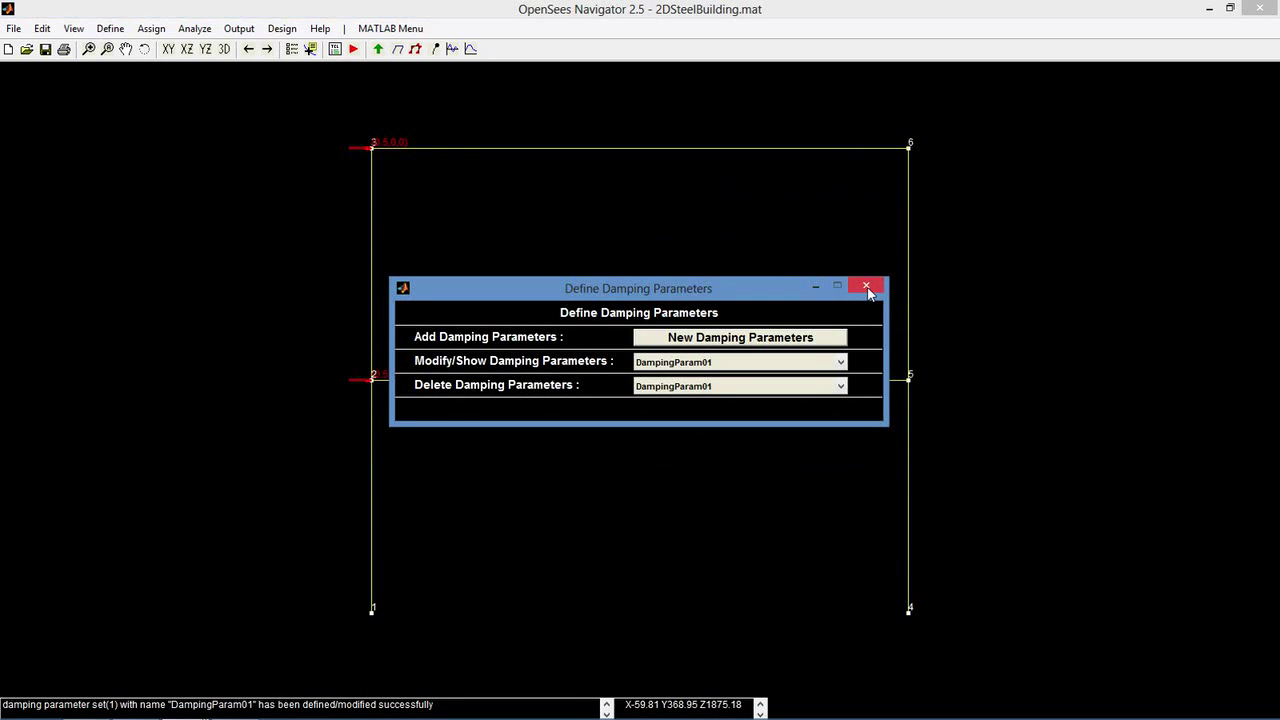
click(866, 288)
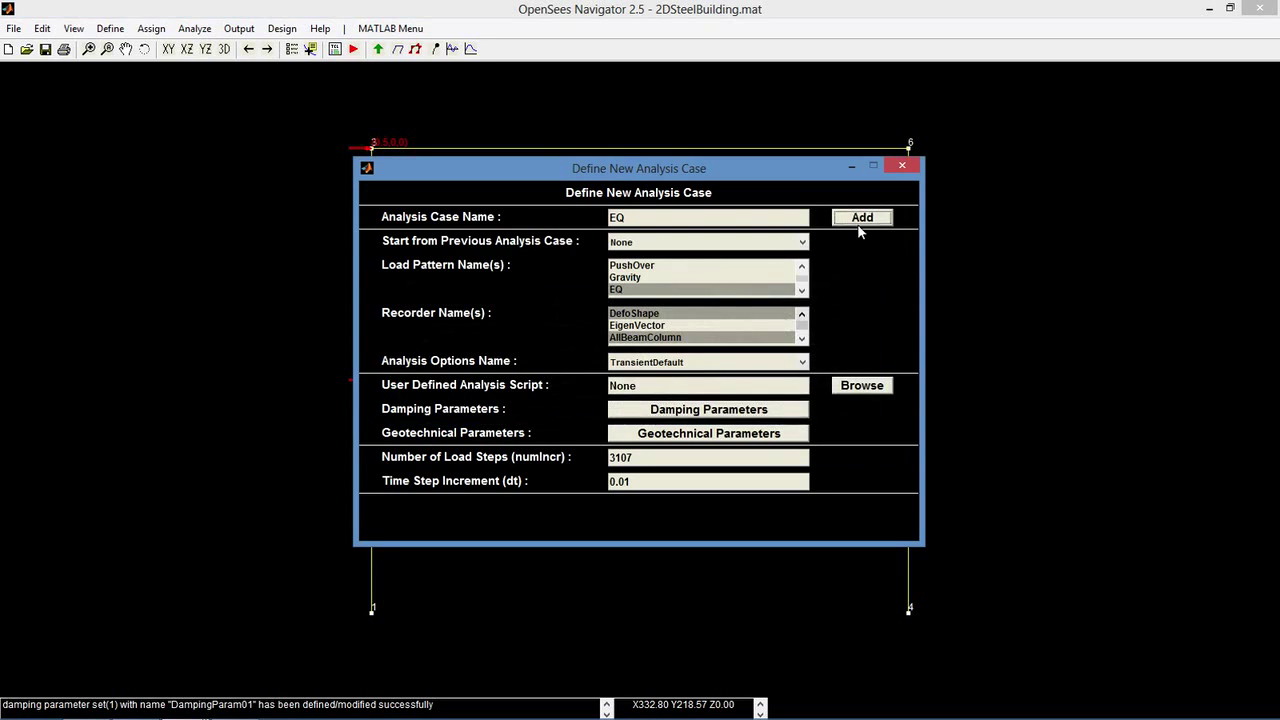
click(859, 226)
click(829, 286)
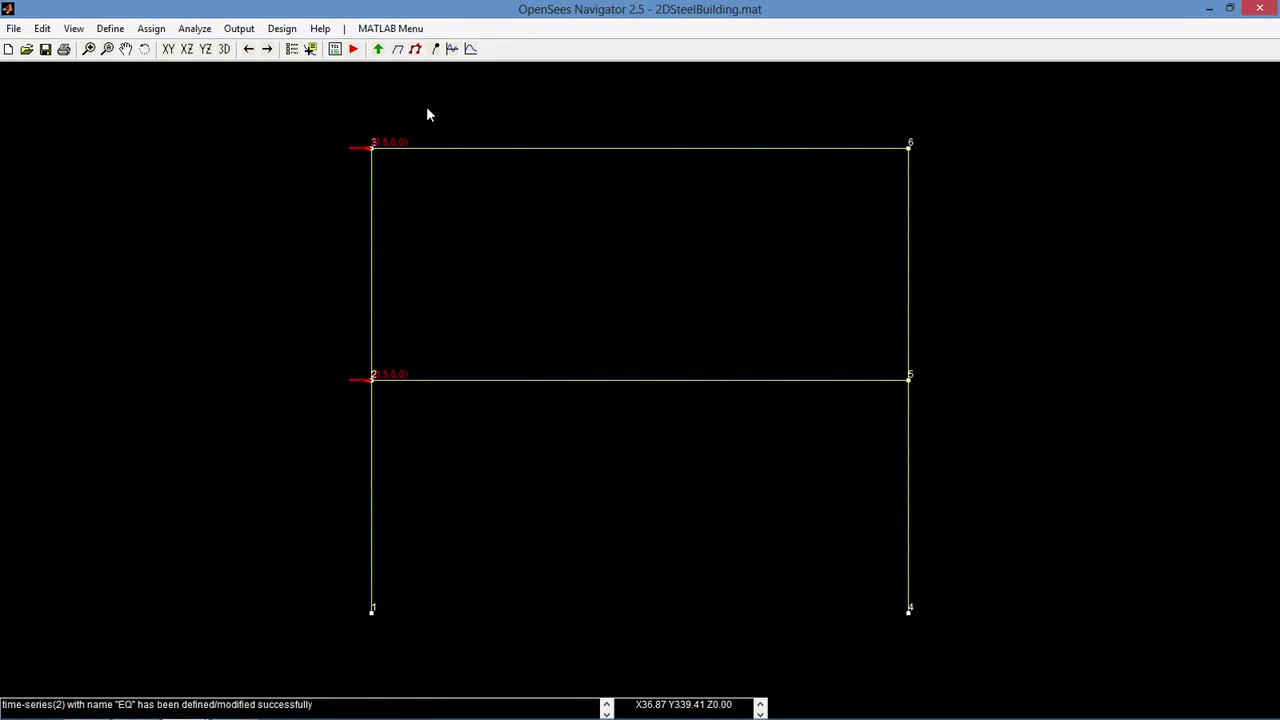
- Write the OpenSees input files for the EQ case and run the analysis
click(335, 49)
click(622, 381)
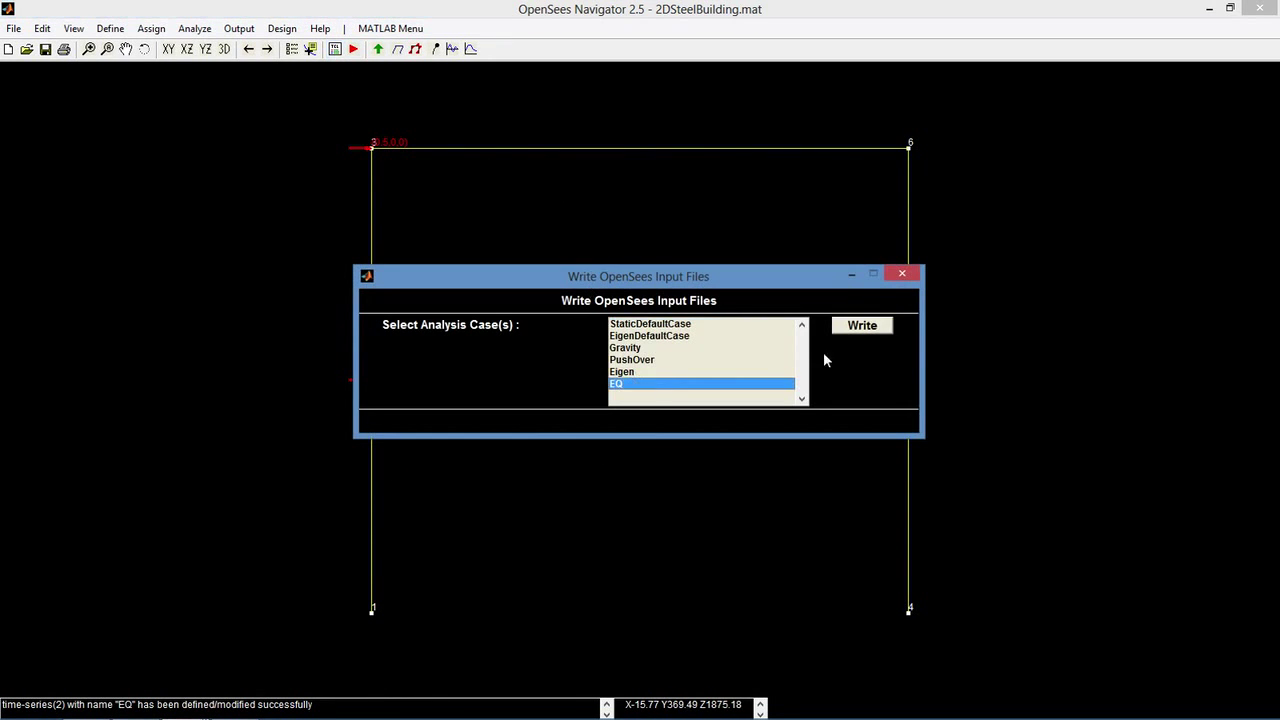
click(855, 324)
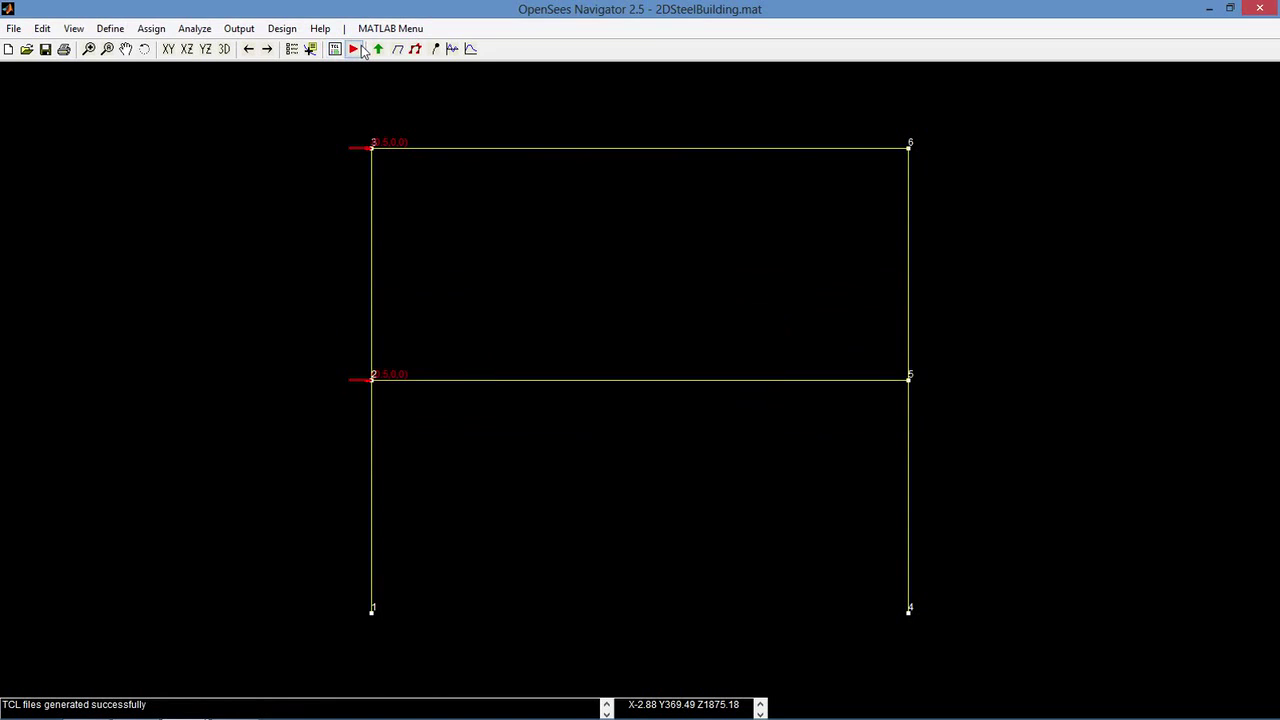
click(356, 49)
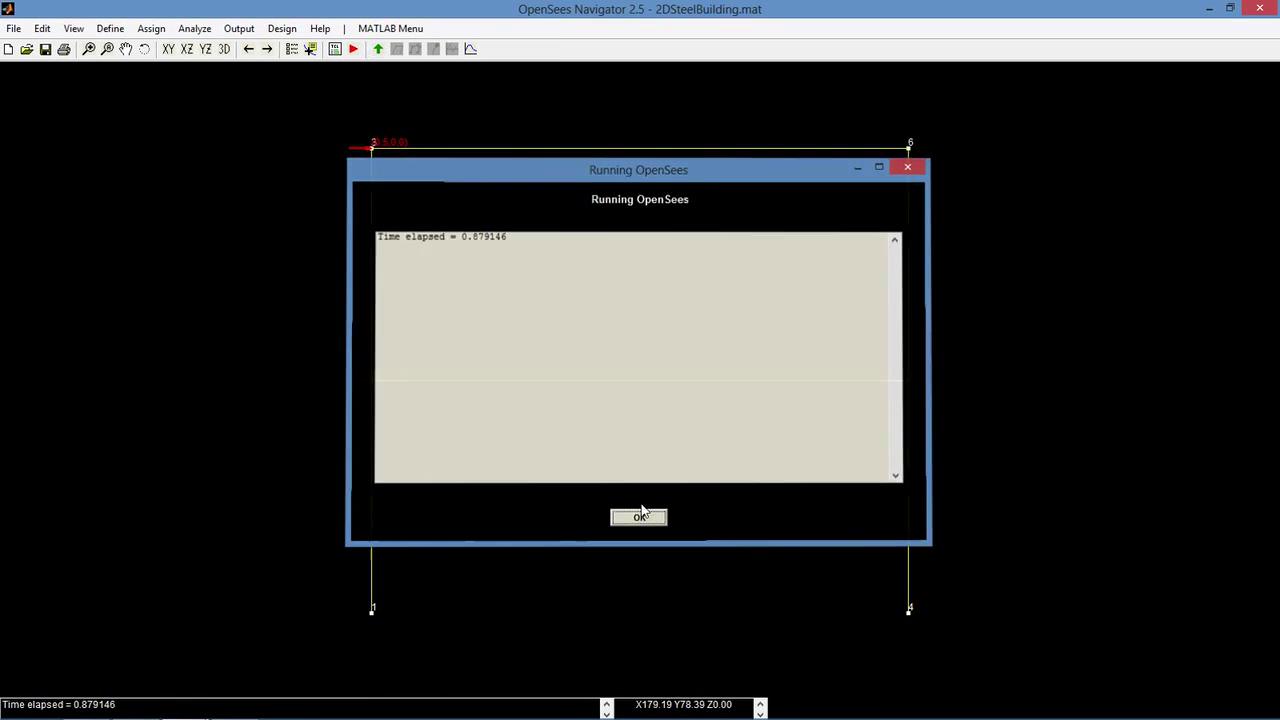
click(640, 516)
- Load the EQ results, animate the deformed response with a scale factor of 1000, and close the animation
click(378, 49)
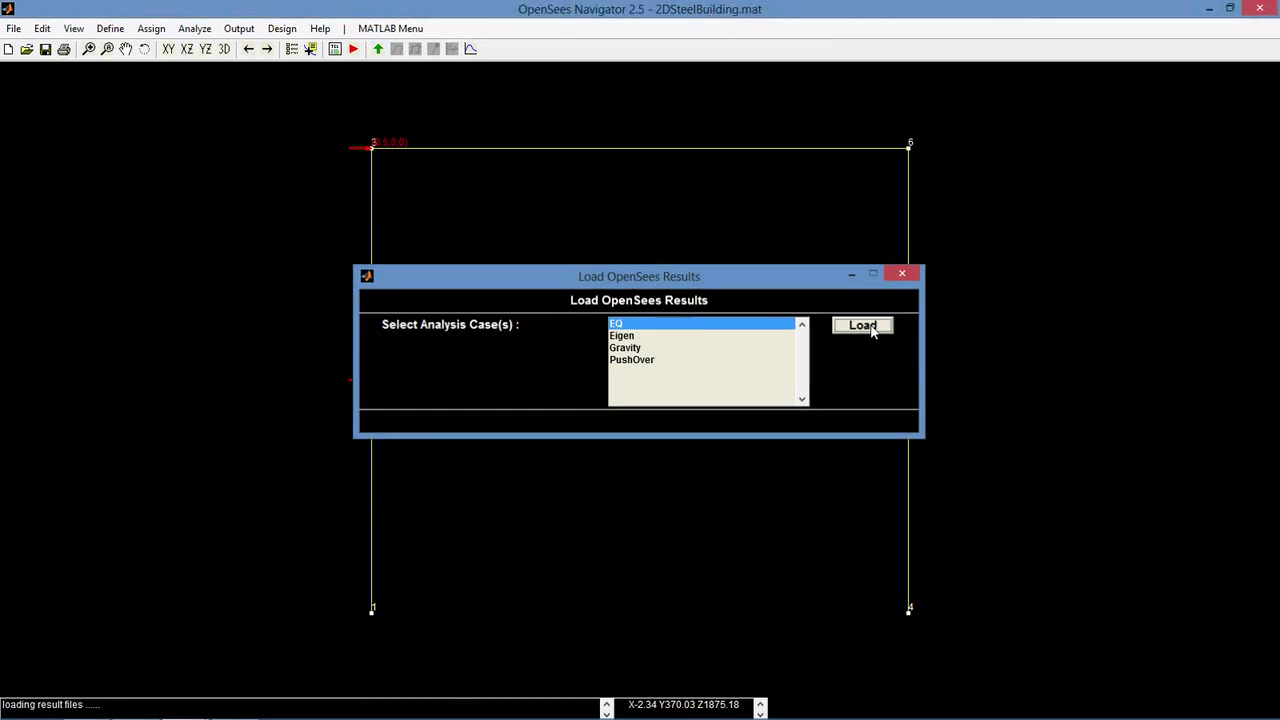
click(866, 326)
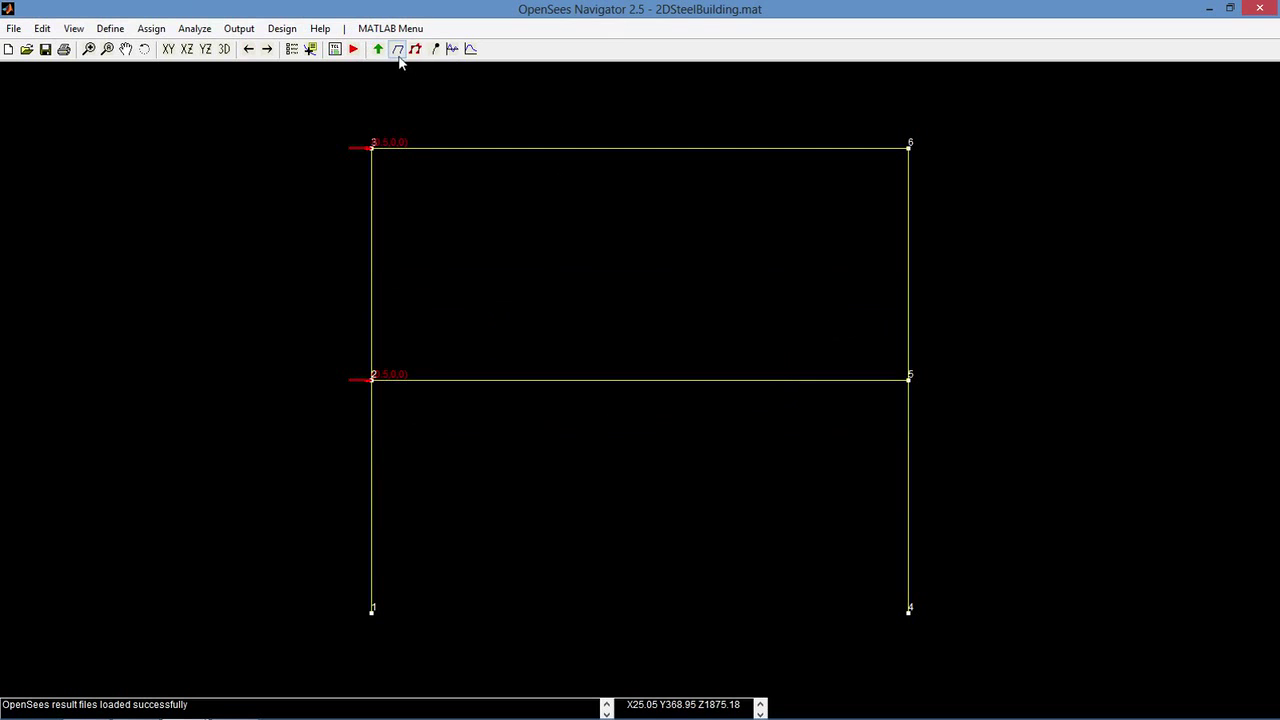
click(399, 58)
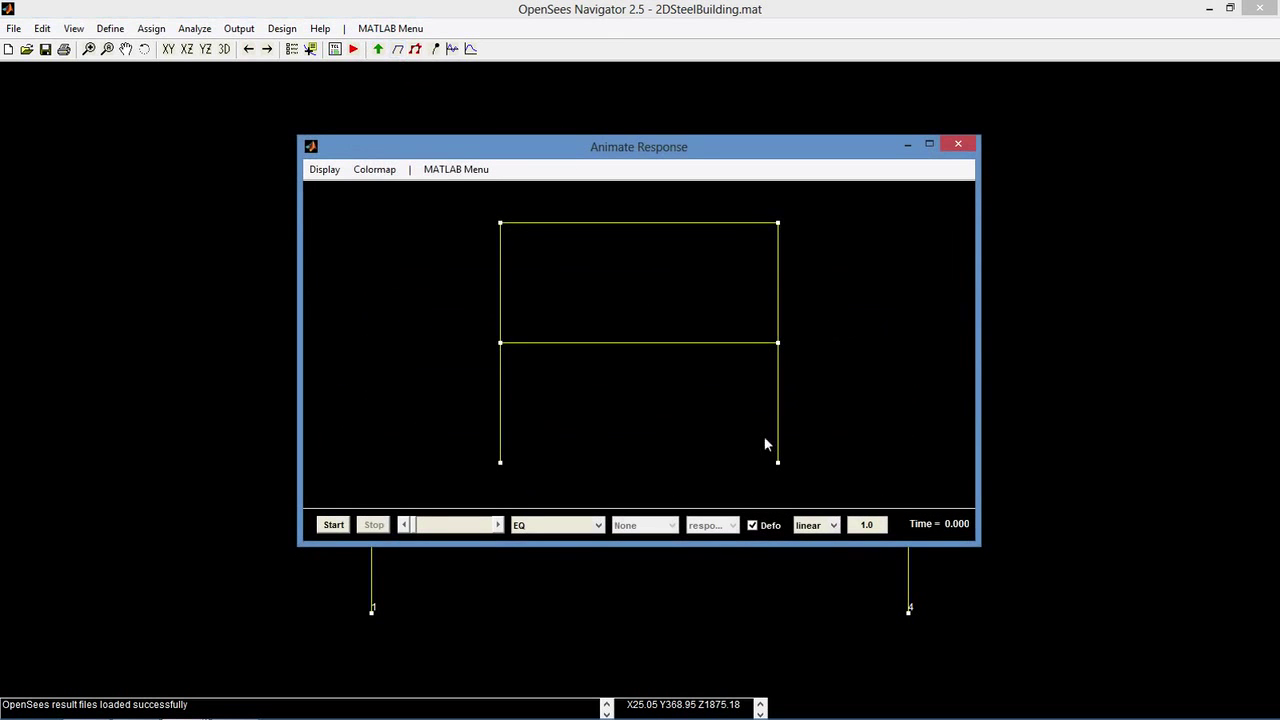
double_click(878, 525)
text(1000)
click(348, 532)
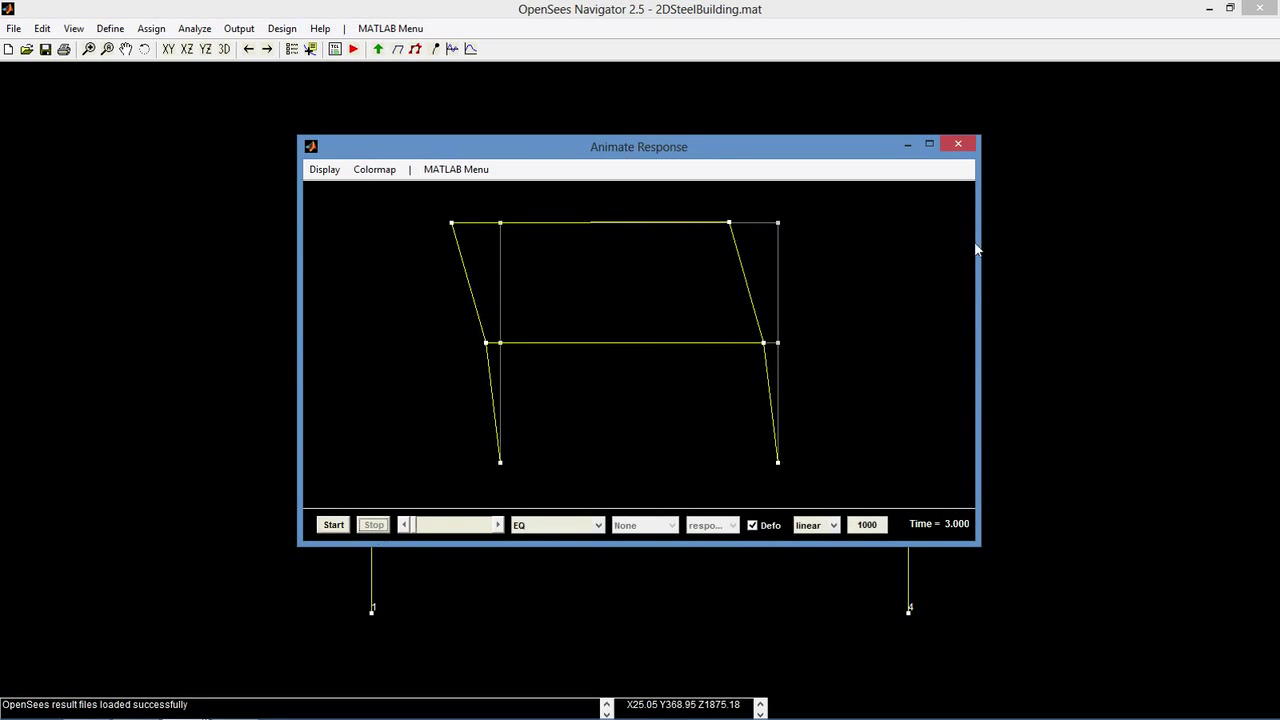
click(958, 144)
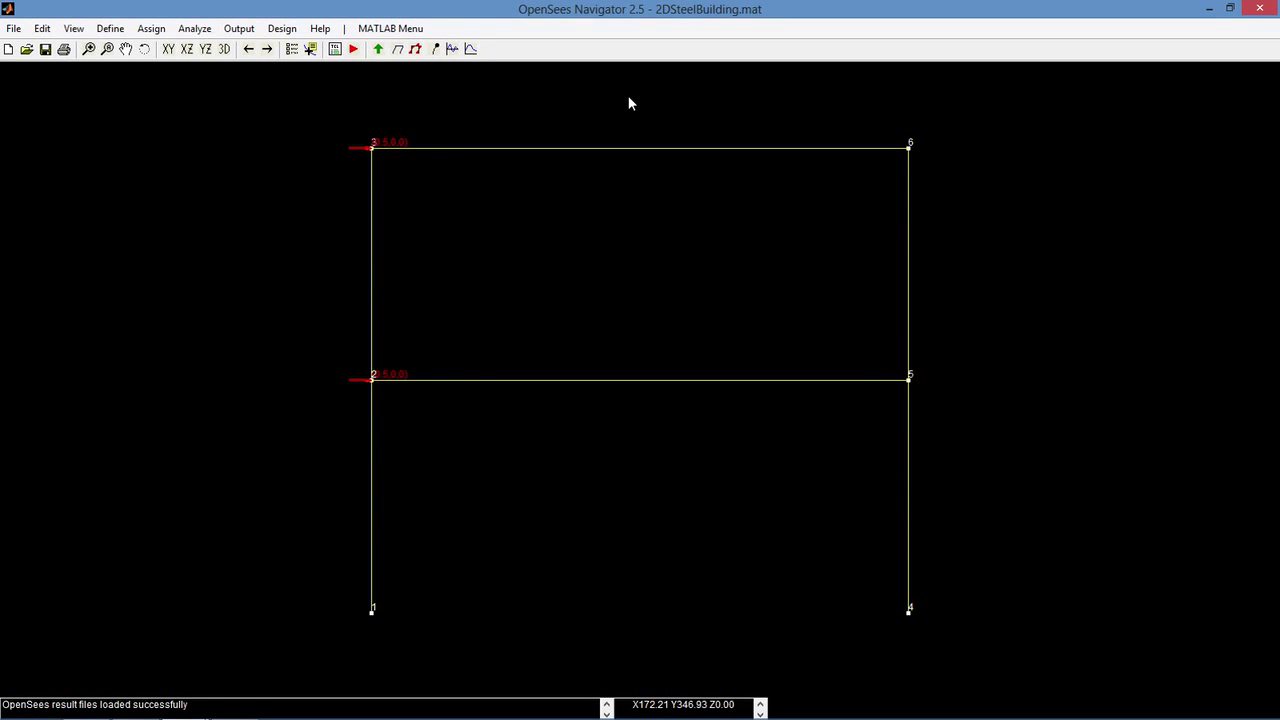
- Open a response plot for the EQ case and plot the EQ ground acceleration (gAcc) against Time
click(450, 50)
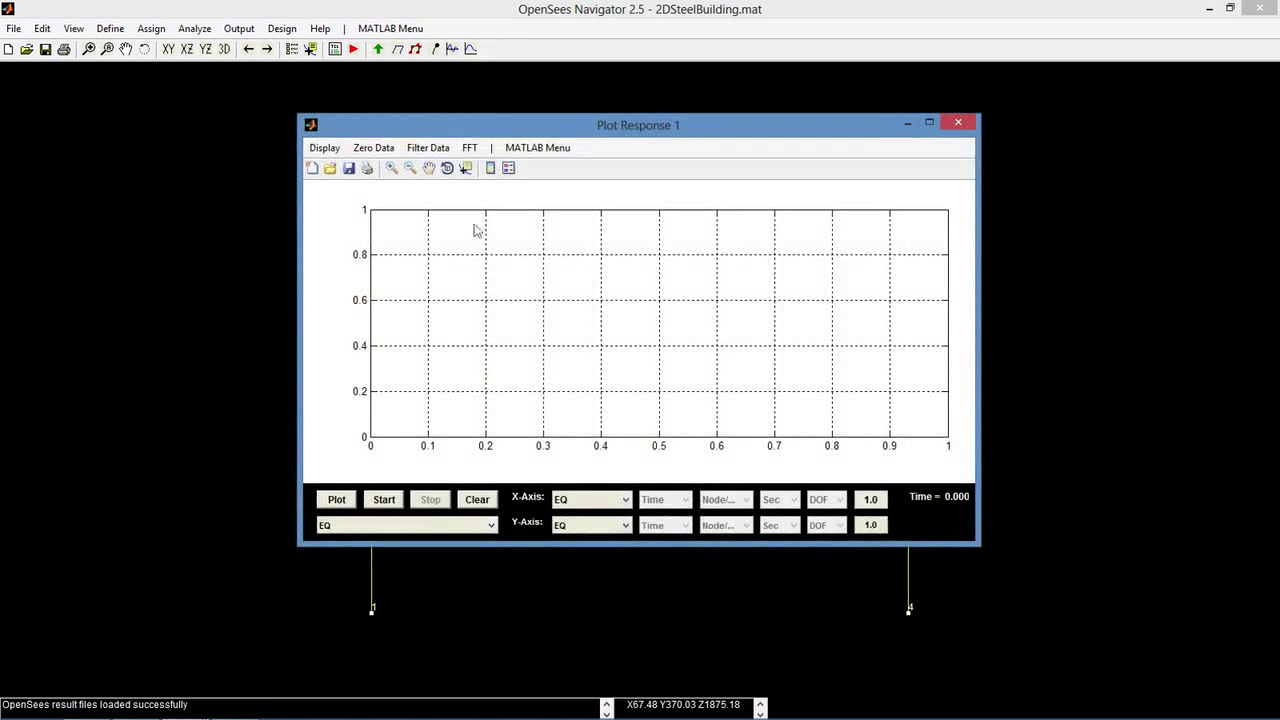
click(592, 505)
click(597, 516)
click(650, 503)
click(657, 517)
click(618, 527)
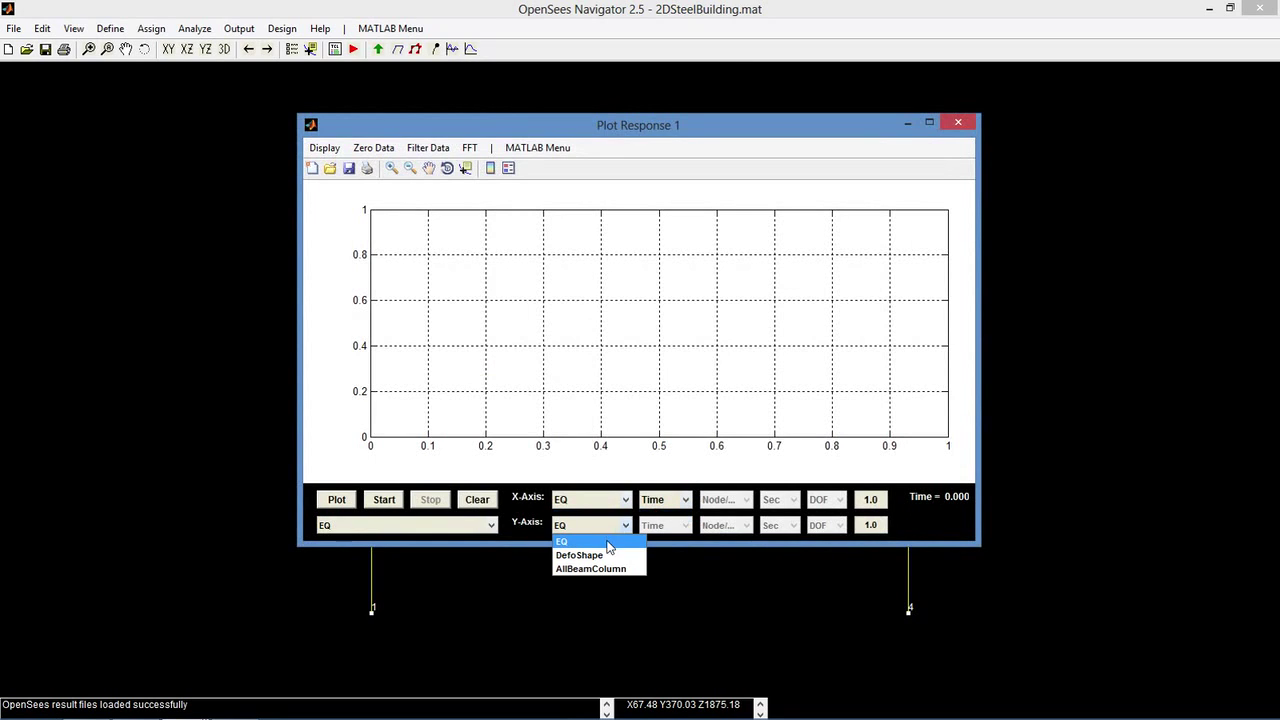
click(618, 541)
click(660, 527)
click(655, 555)
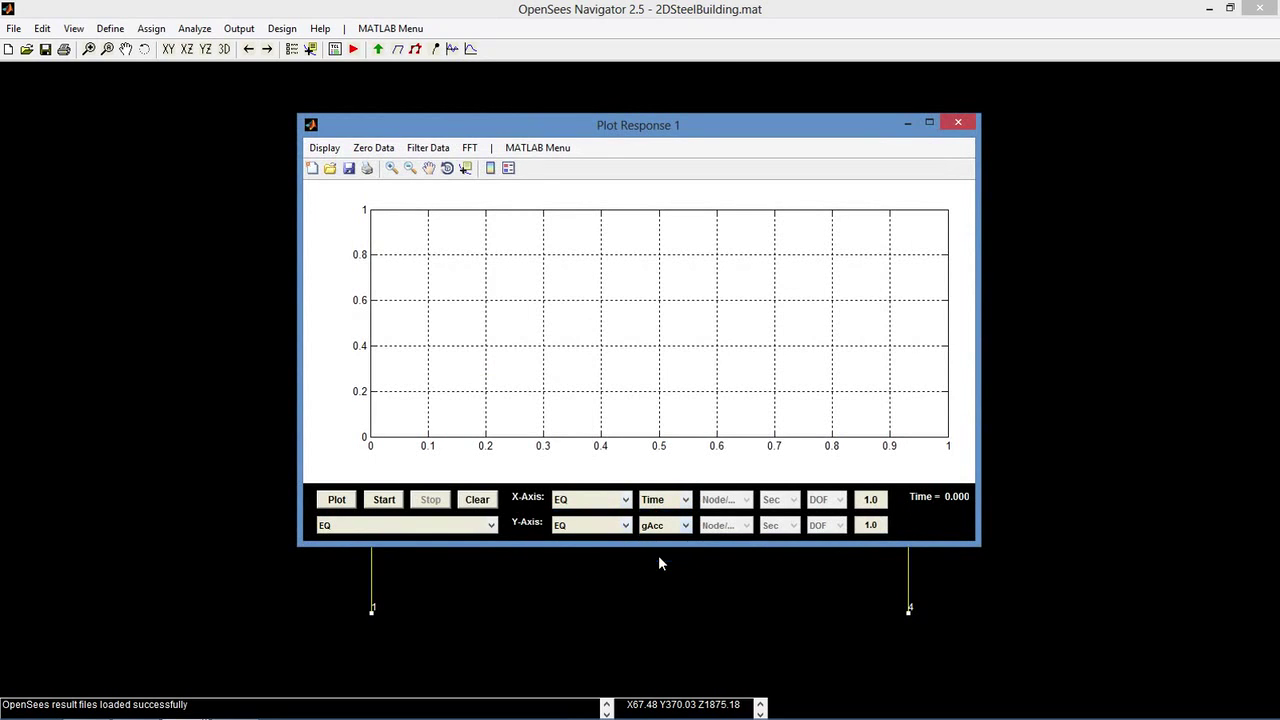
click(343, 500)
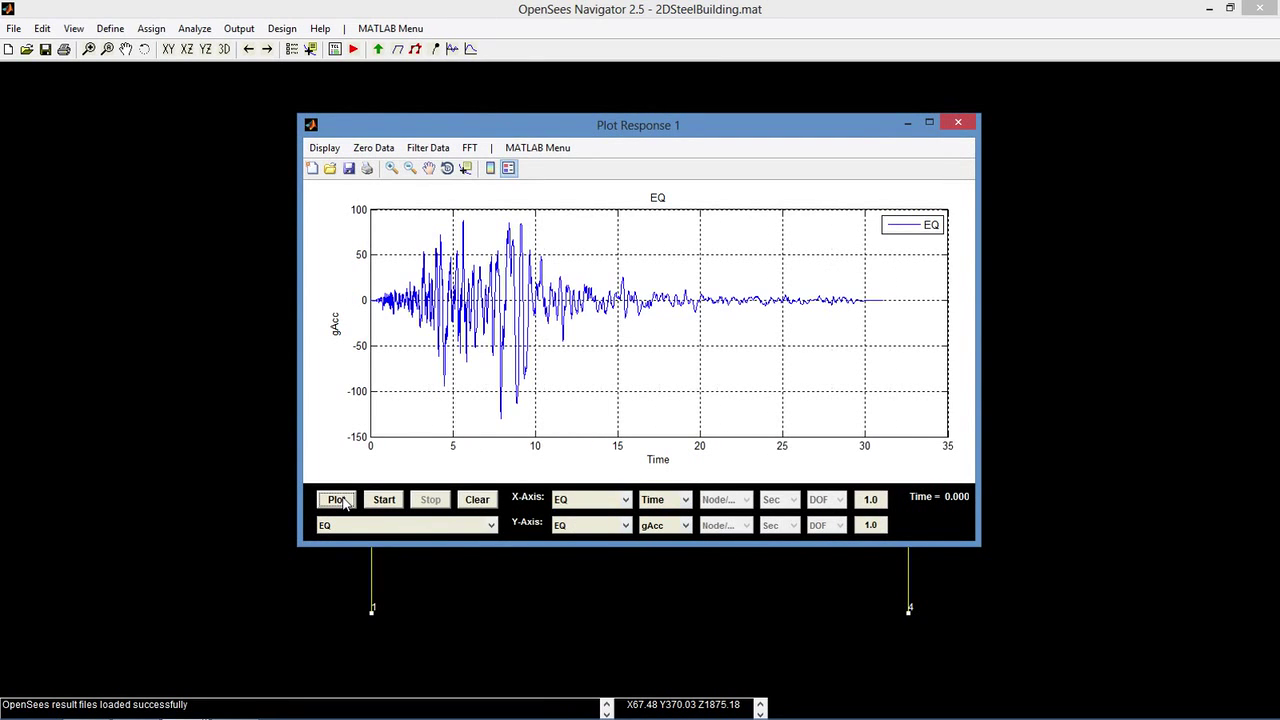
- Animate the ground acceleration plot, stop it partway, and clear the graph
click(390, 502)
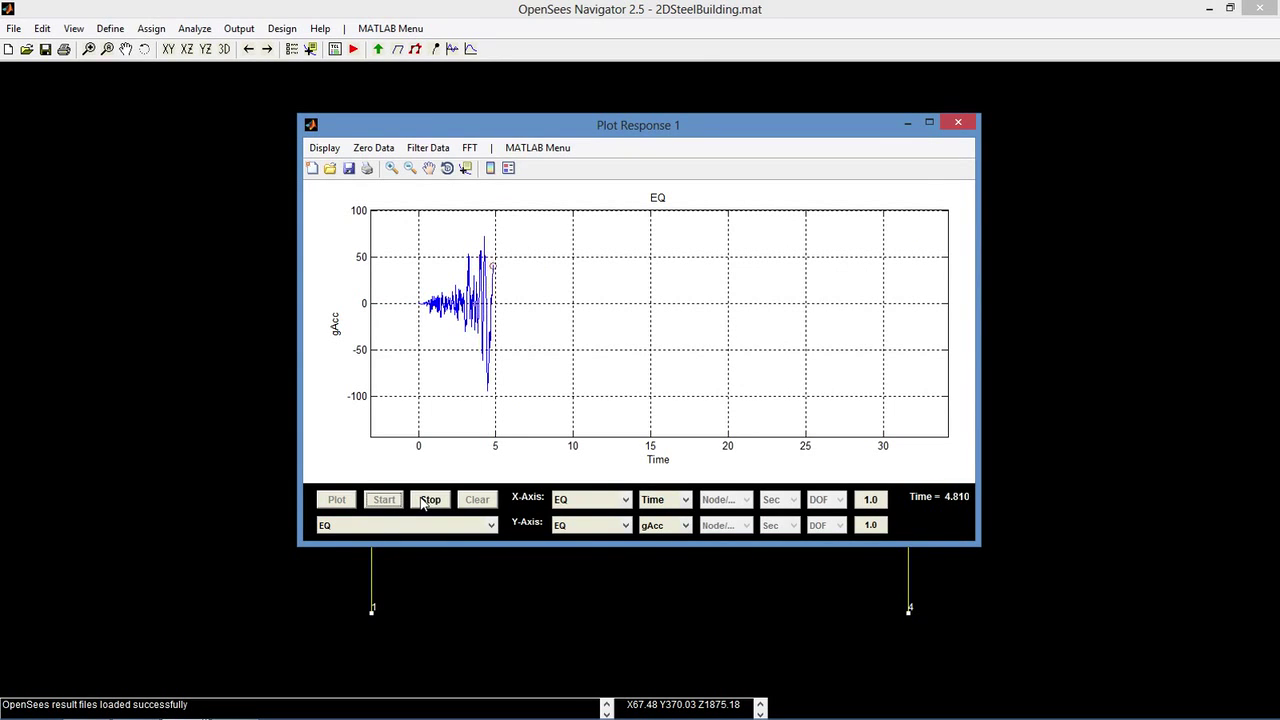
click(429, 499)
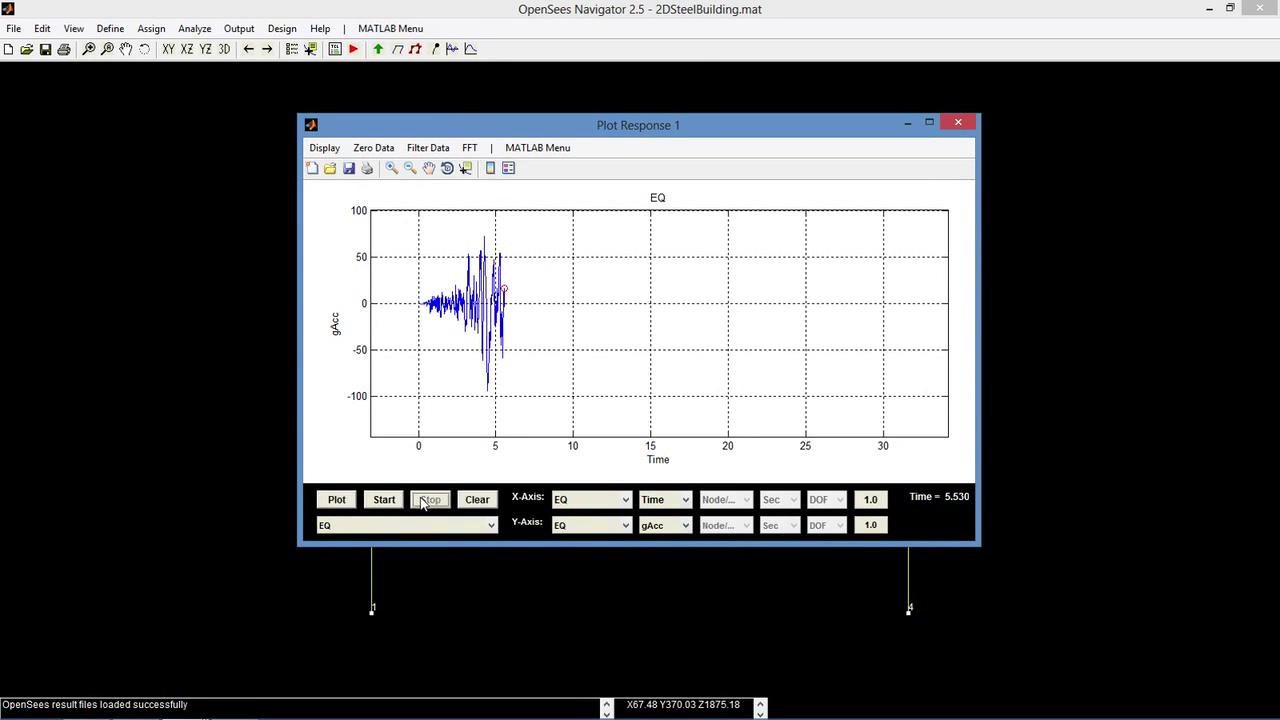
click(491, 500)
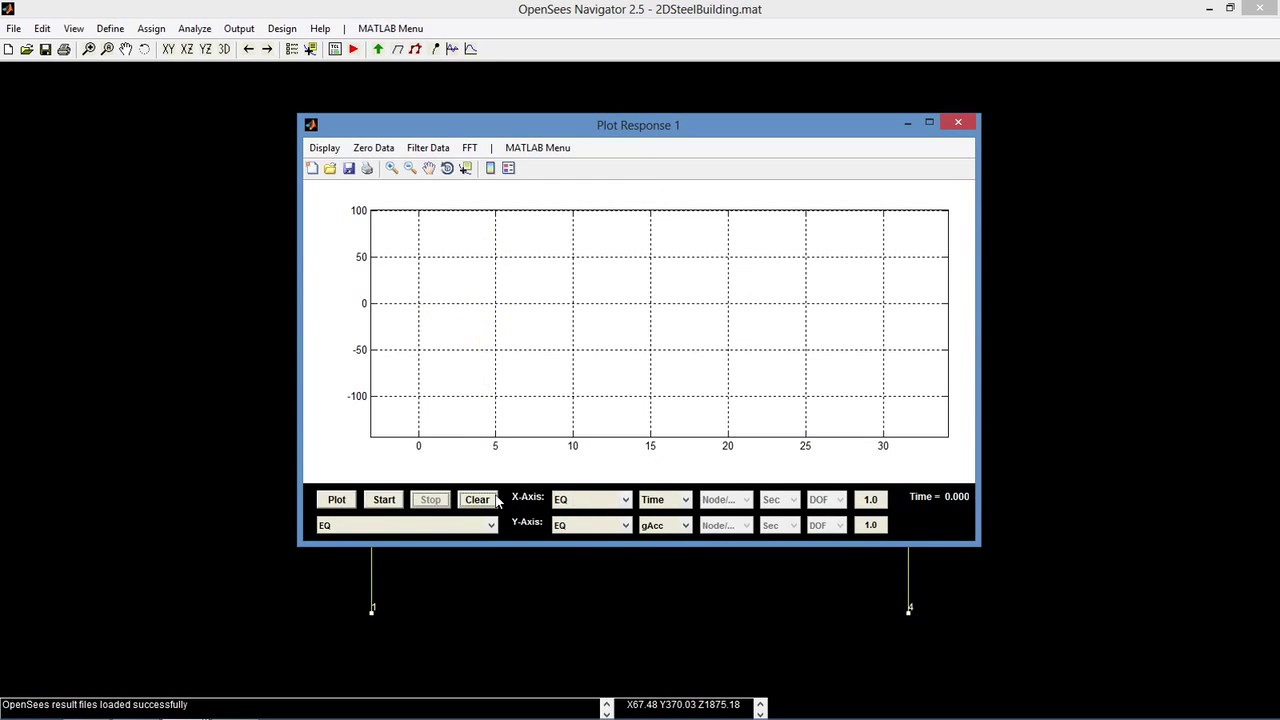
- Set the plot's X-axis to DefoShape Time and its Y-axis to DefoShape Dsp
click(570, 499)
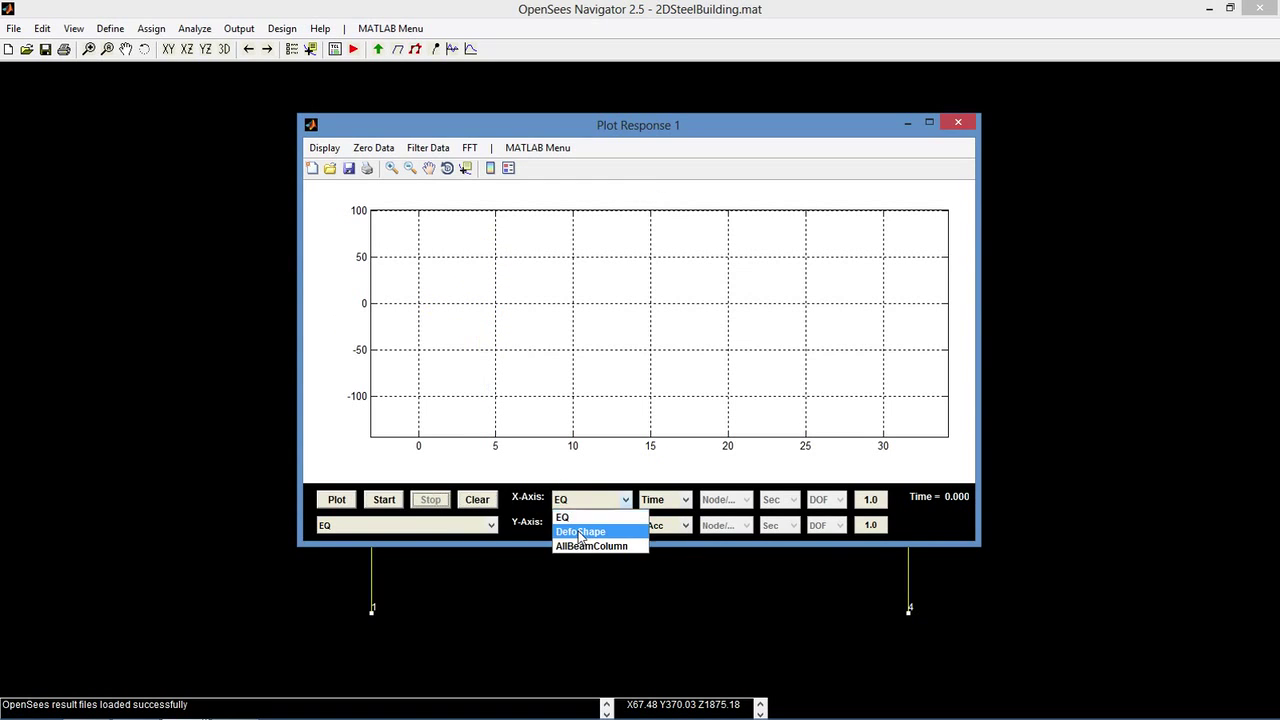
click(580, 533)
click(647, 505)
click(655, 530)
click(618, 527)
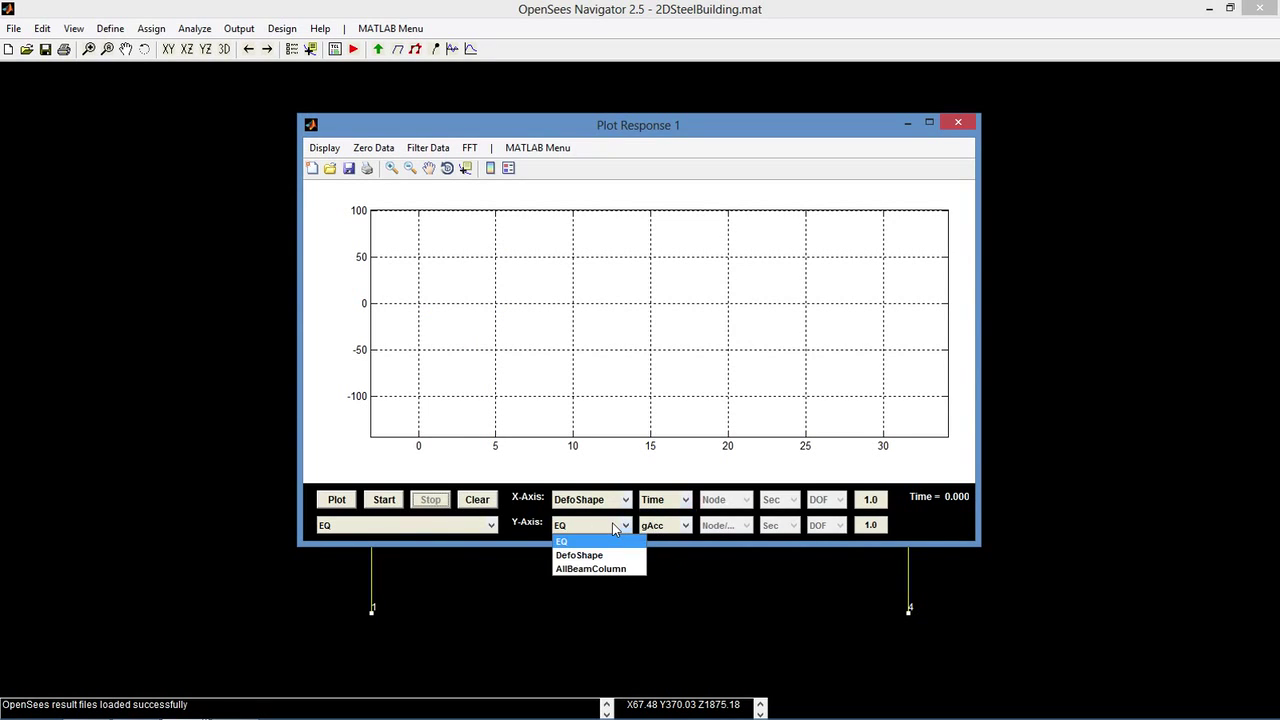
click(615, 555)
click(652, 528)
click(654, 559)
- Plot the displacement history of node 3 in DOF 1, start its animation, and close the response plot
click(746, 529)
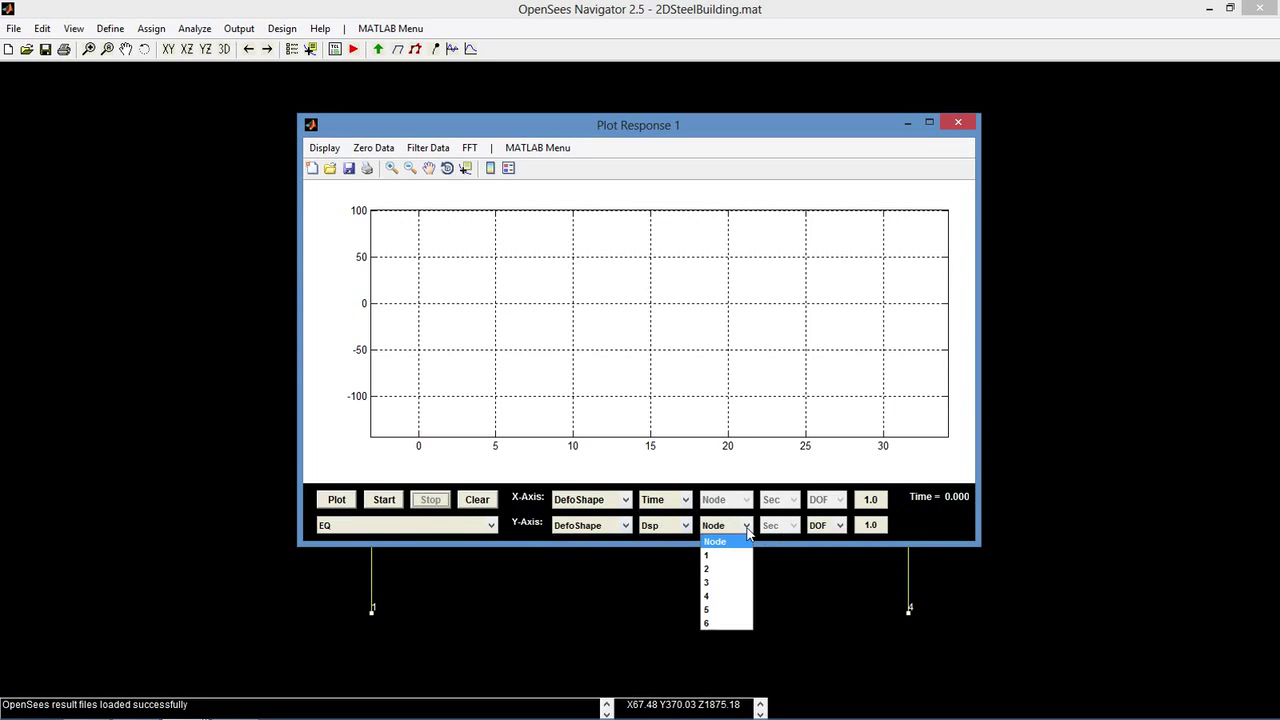
click(731, 583)
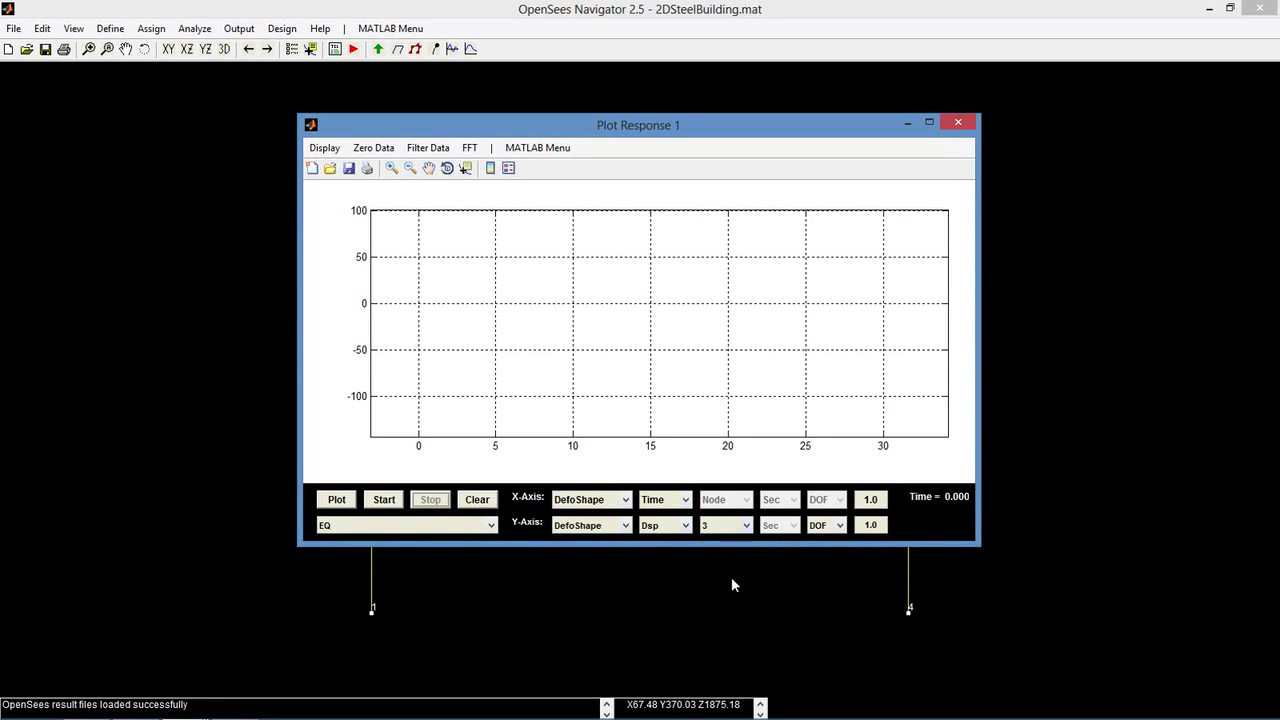
click(828, 529)
click(826, 555)
click(340, 503)
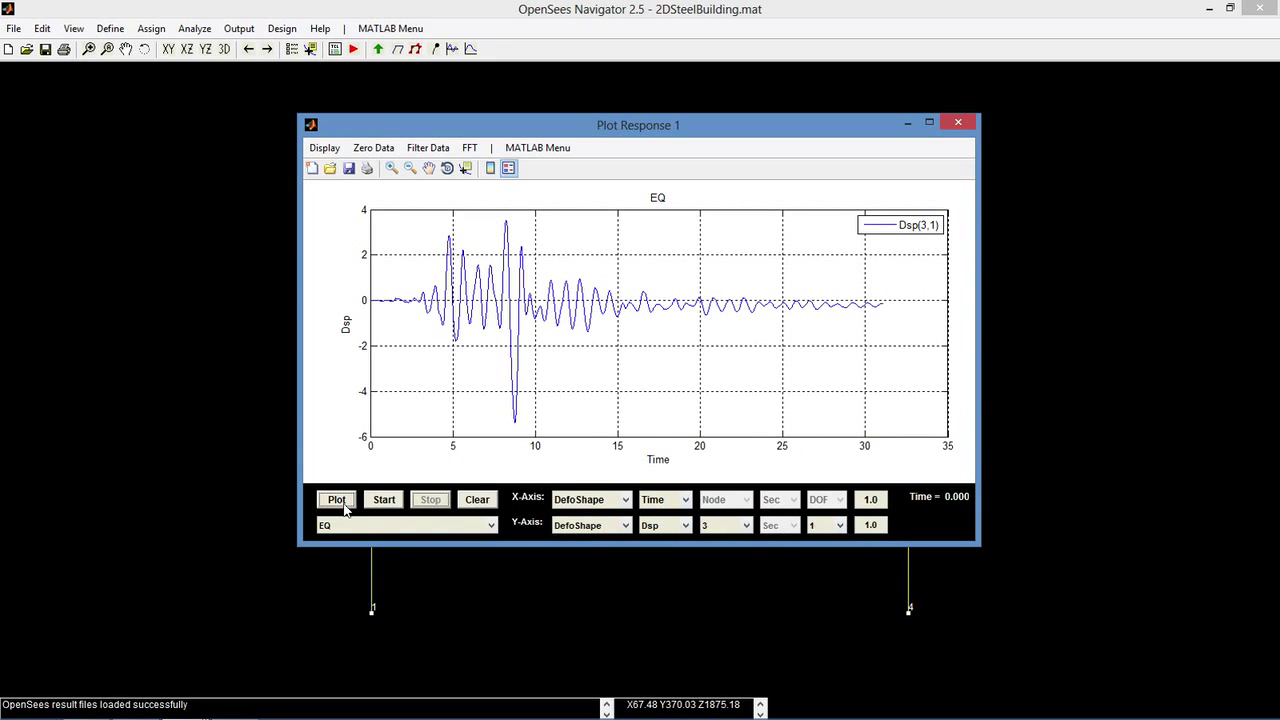
click(389, 505)
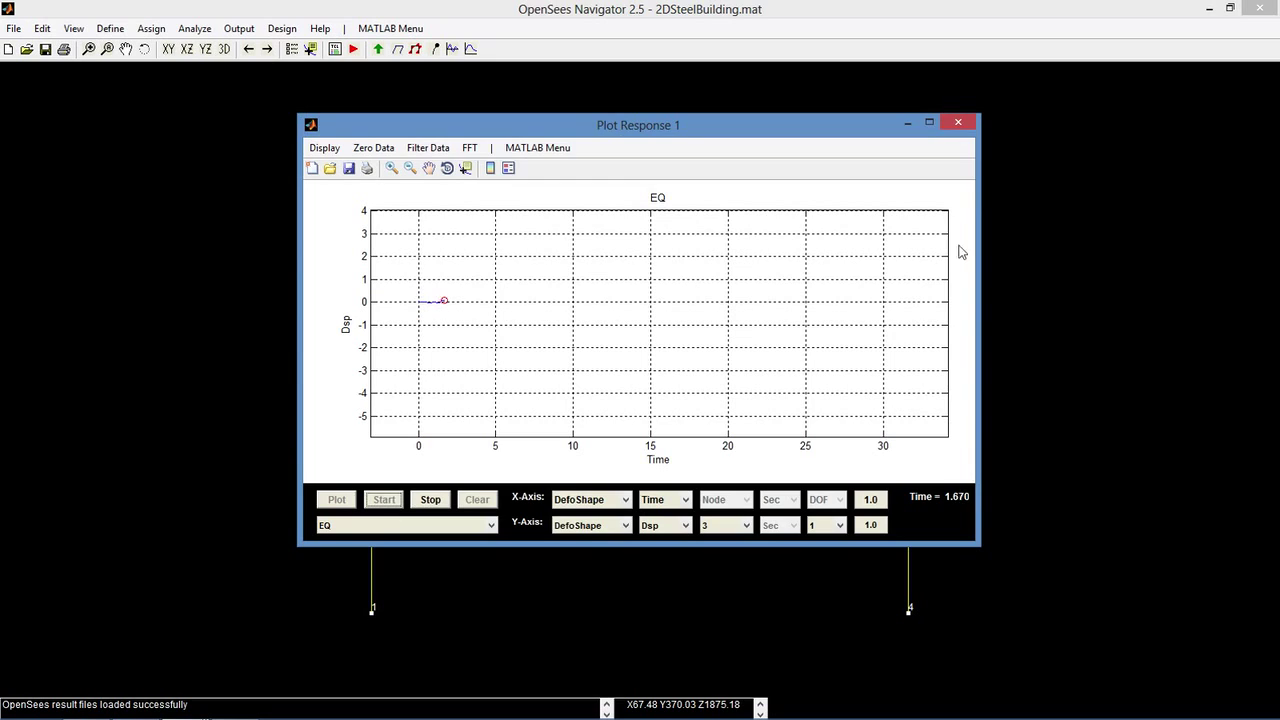
click(958, 122)
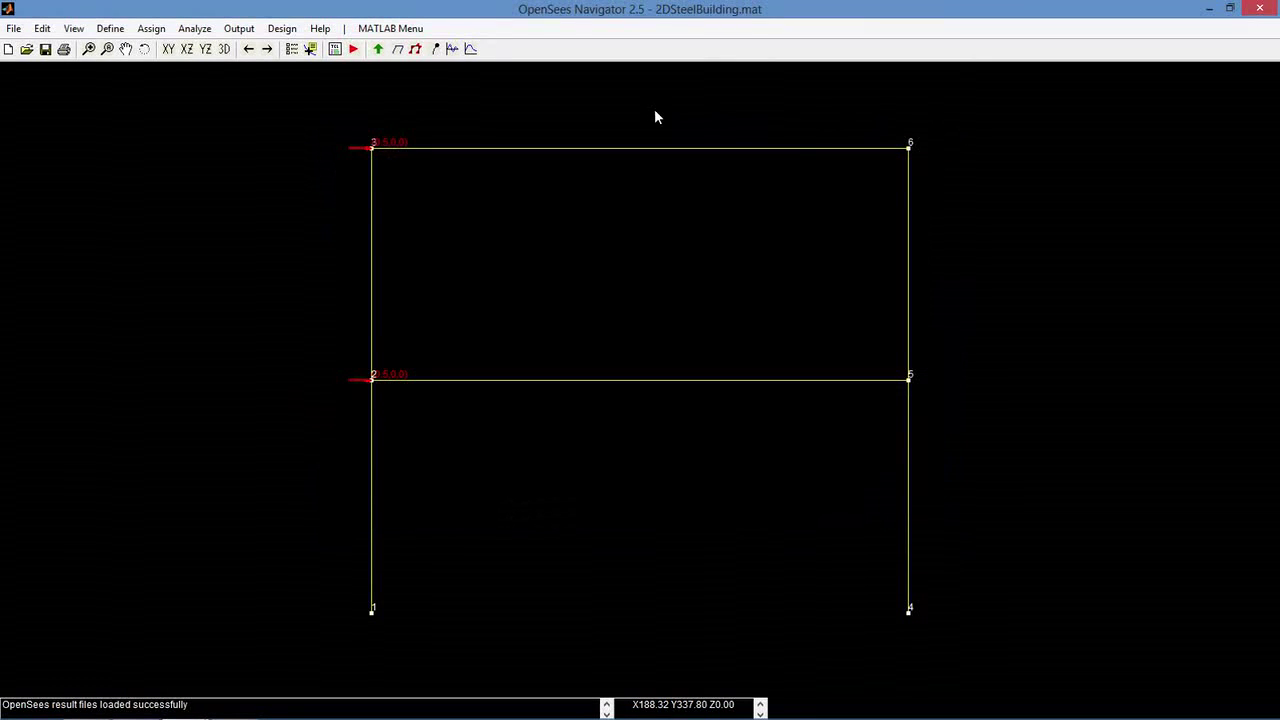